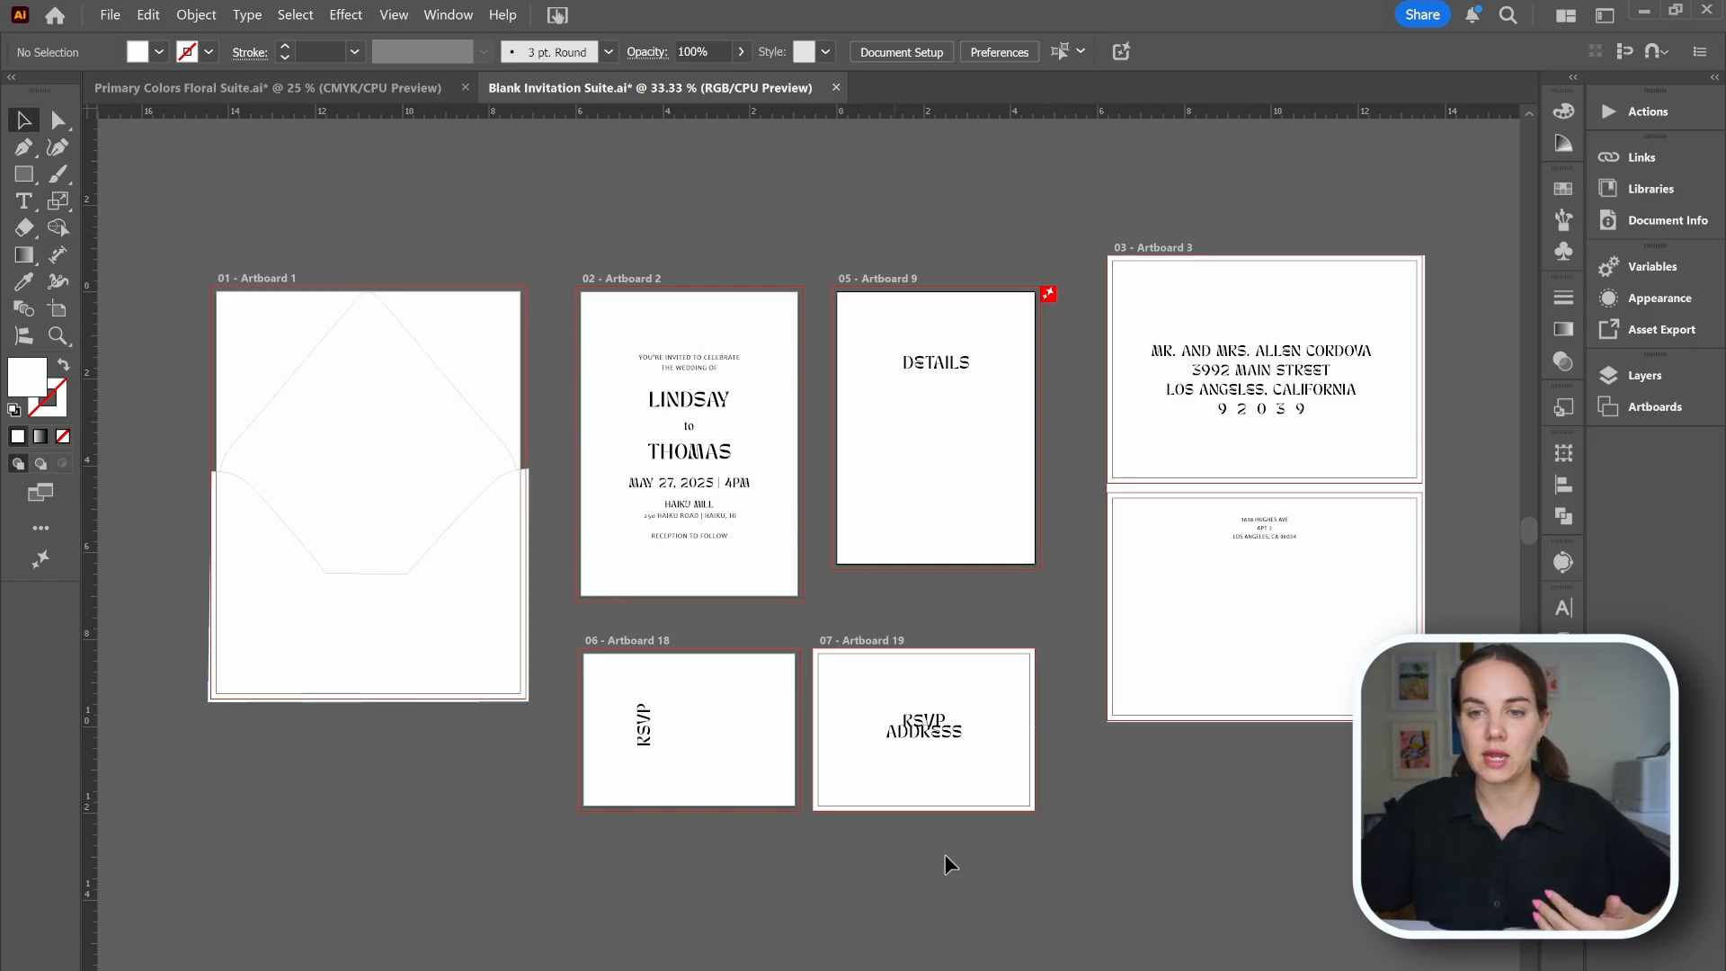
- Examine the suite's address envelope, RSVP address envelope and open-envelope layouts by selecting their shapes and text
{"action": "left_click", "coordinate": [1234, 381]}
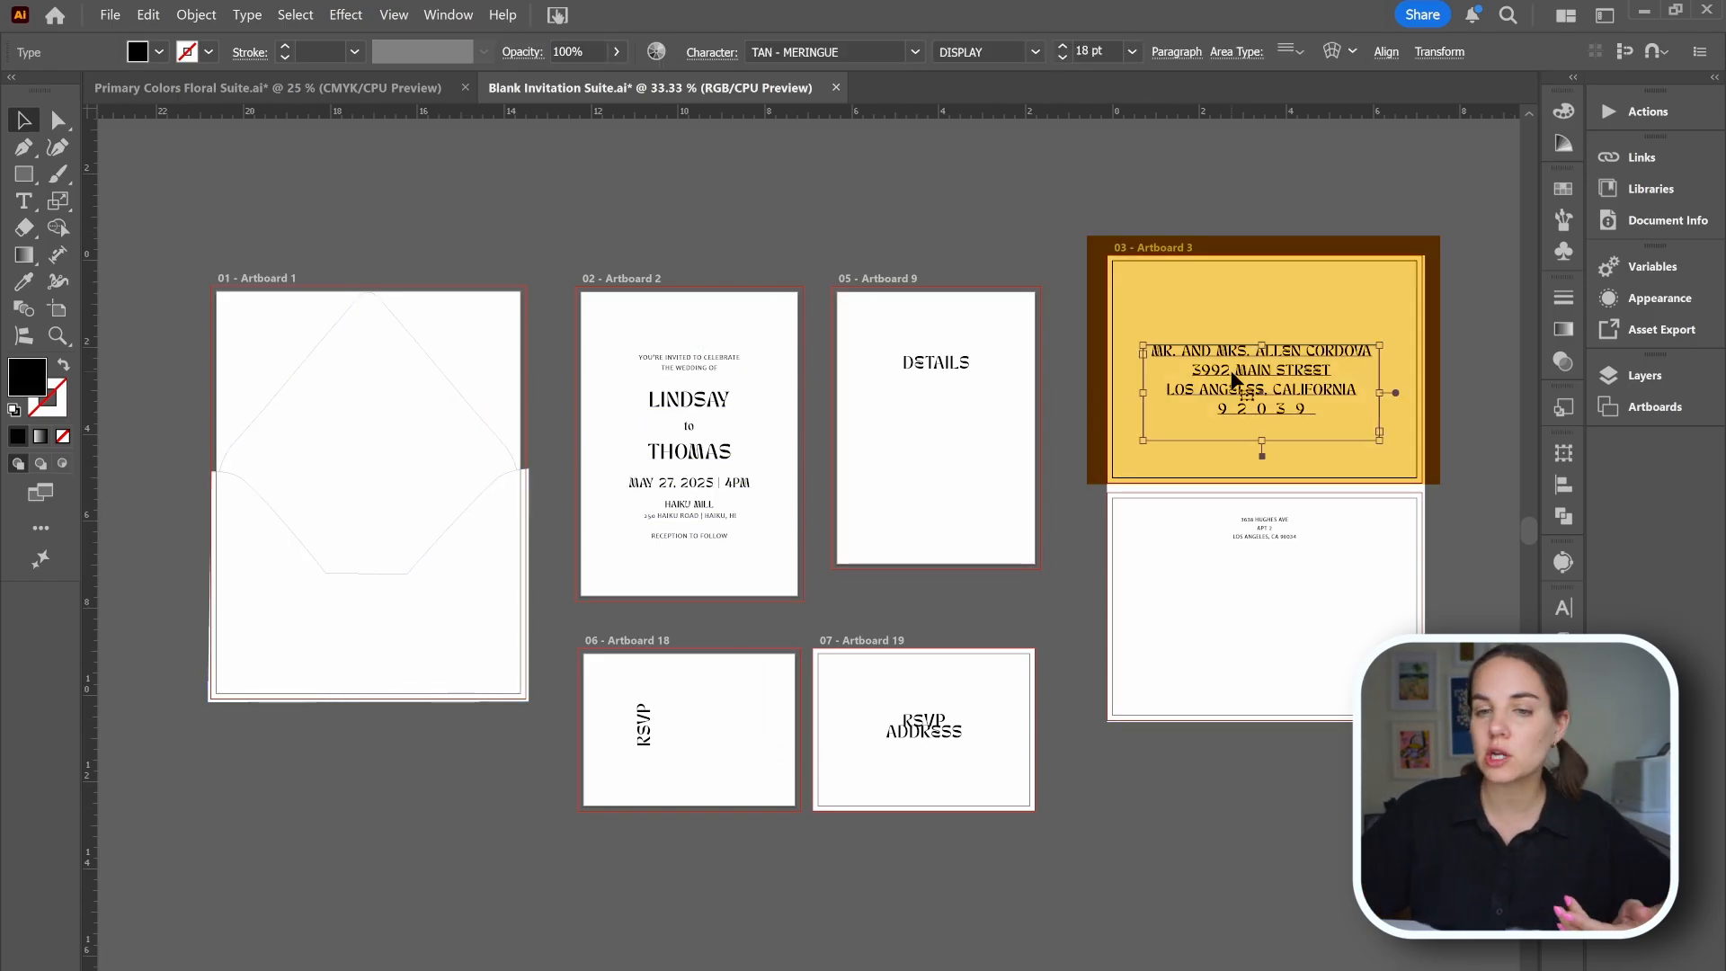
{"action": "left_click", "coordinate": [1245, 663]}
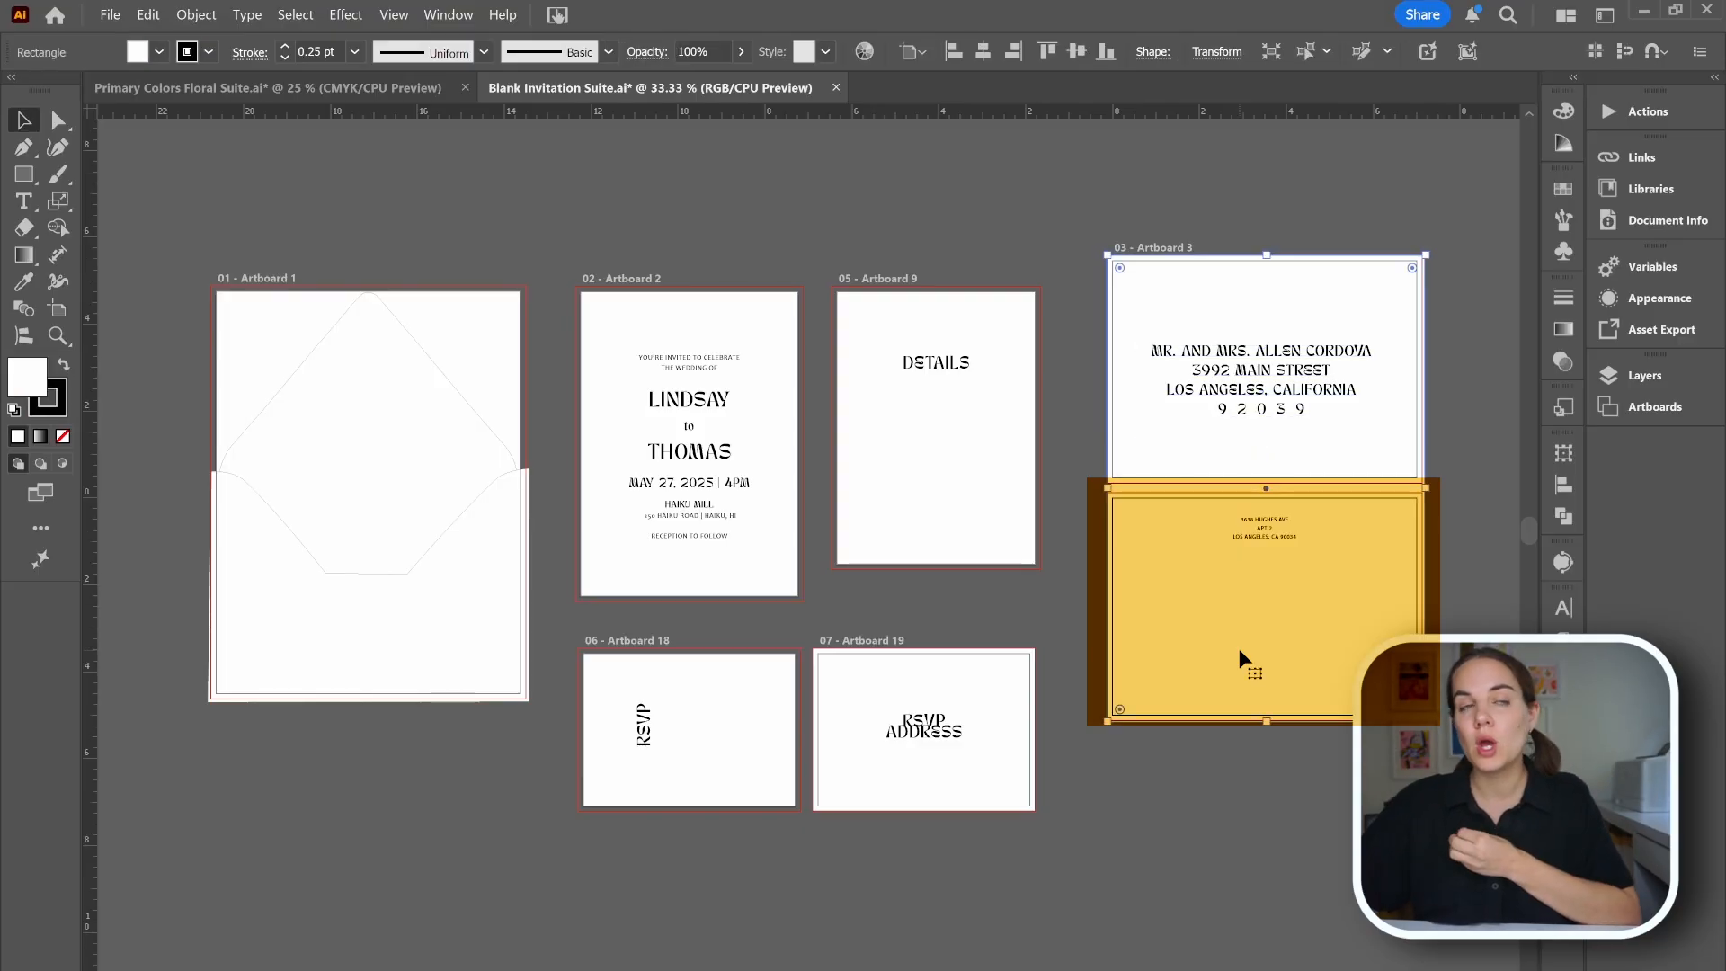
{"action": "left_click", "coordinate": [890, 615]}
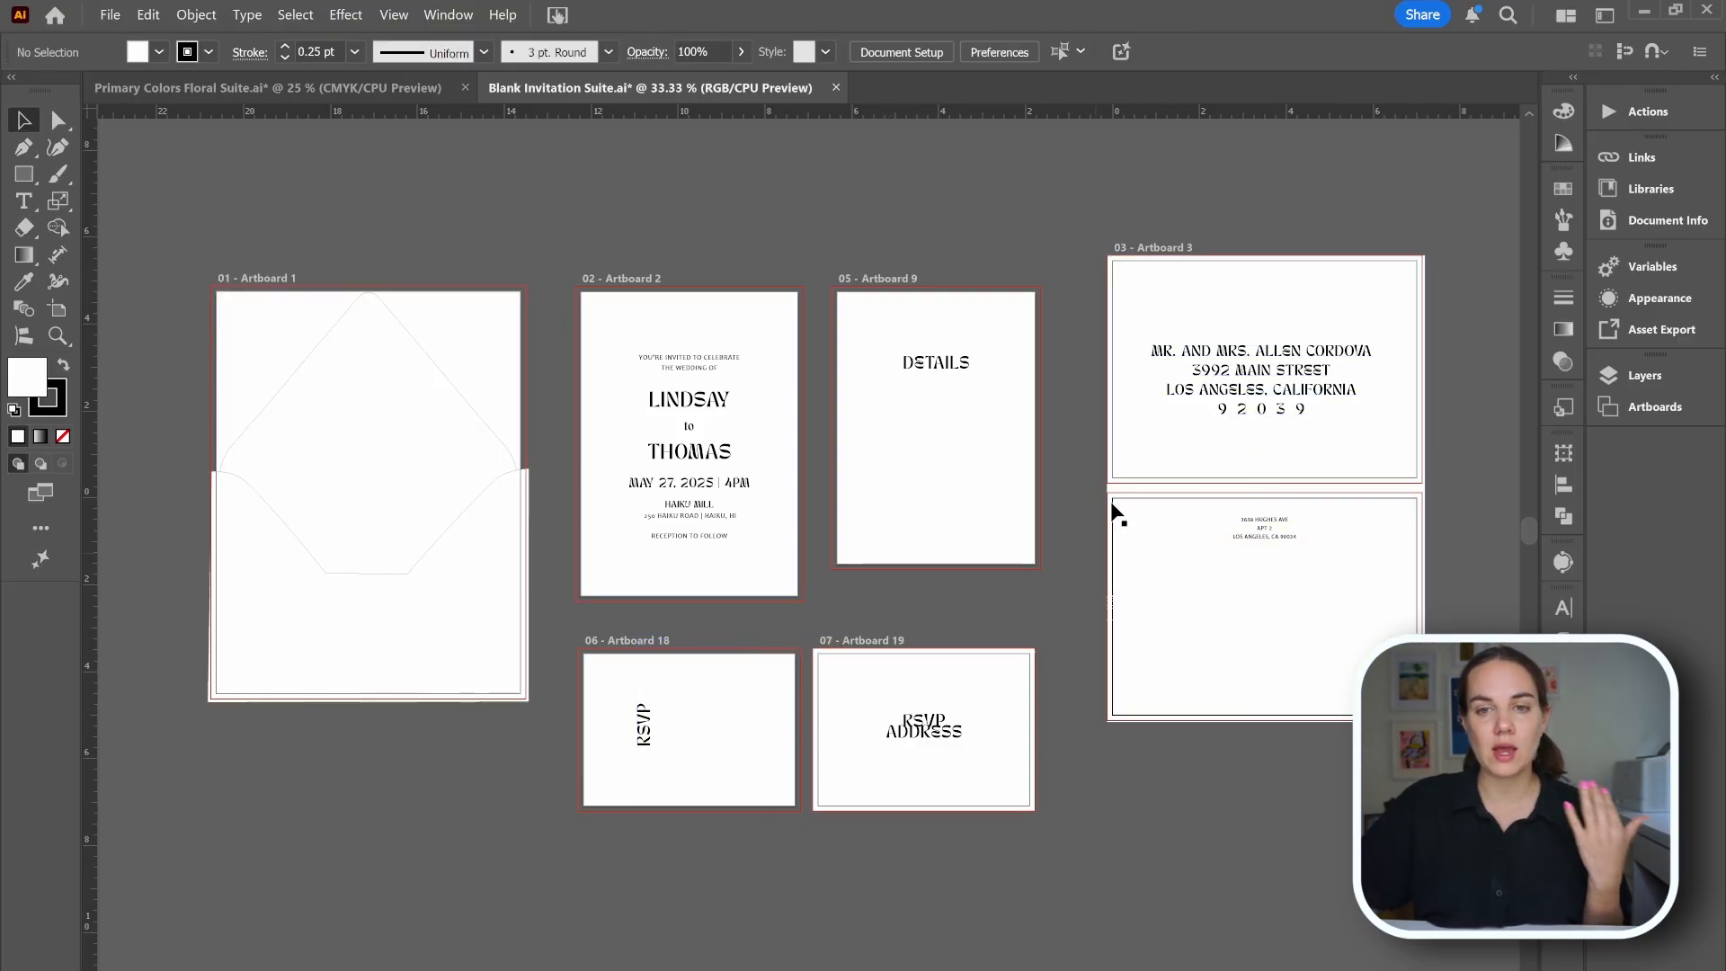
{"action": "left_click", "coordinate": [1124, 290]}
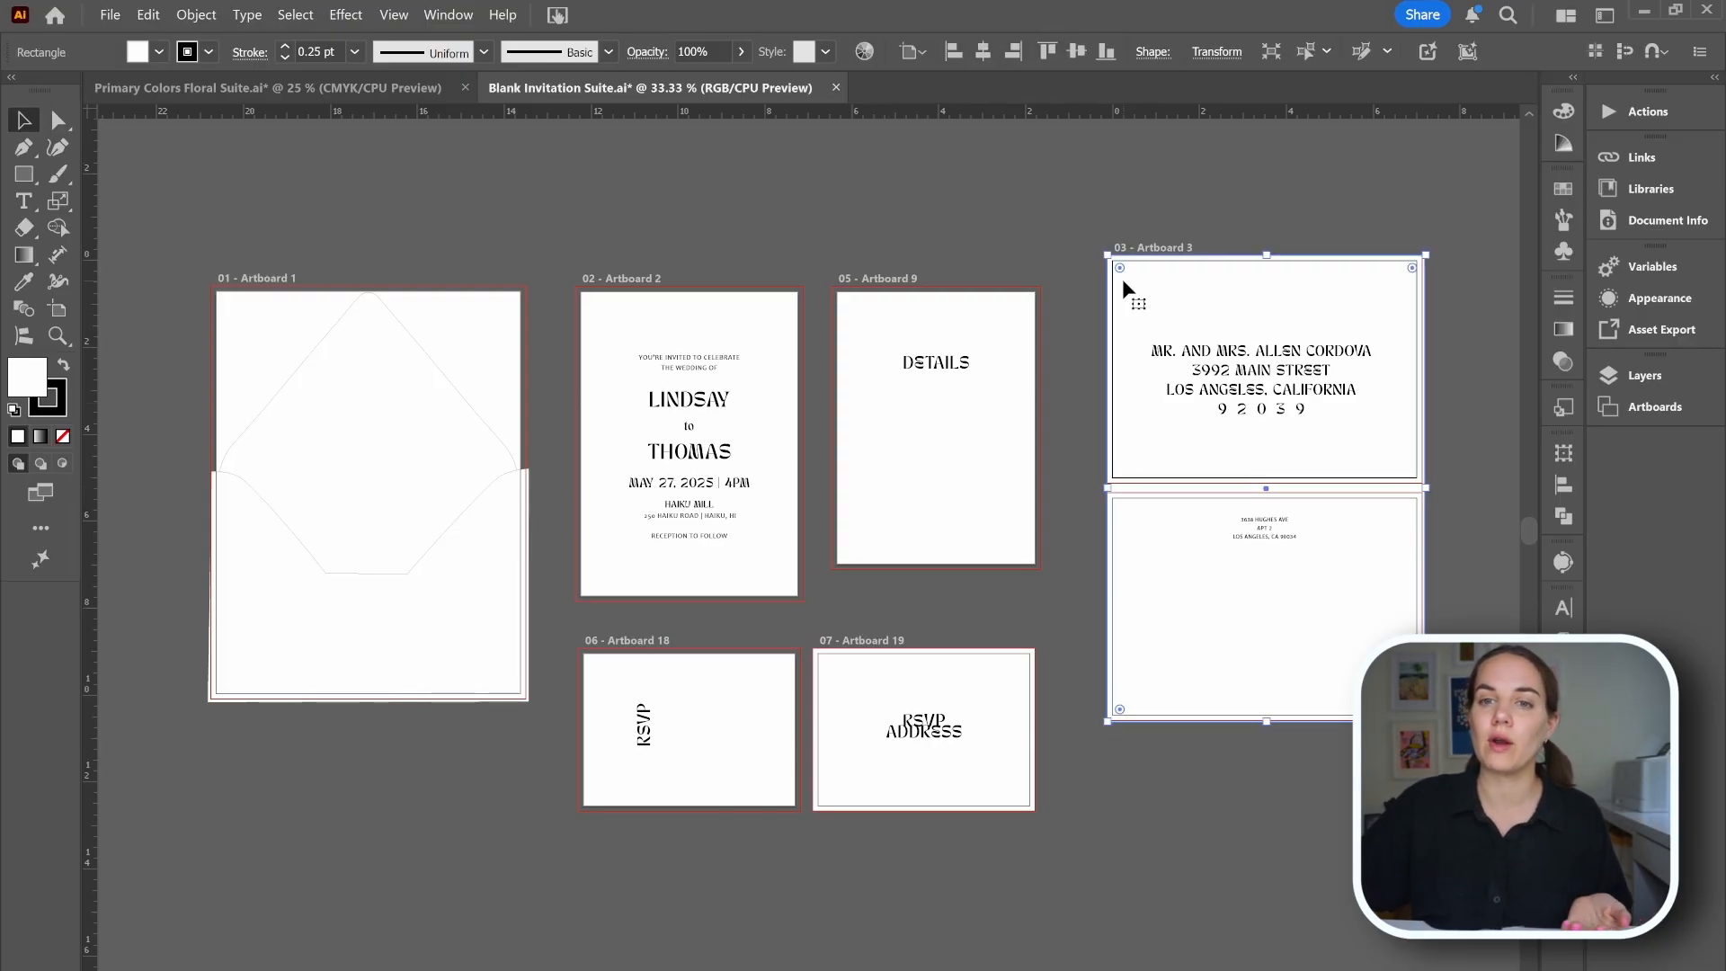
{"action": "left_click", "coordinate": [994, 698]}
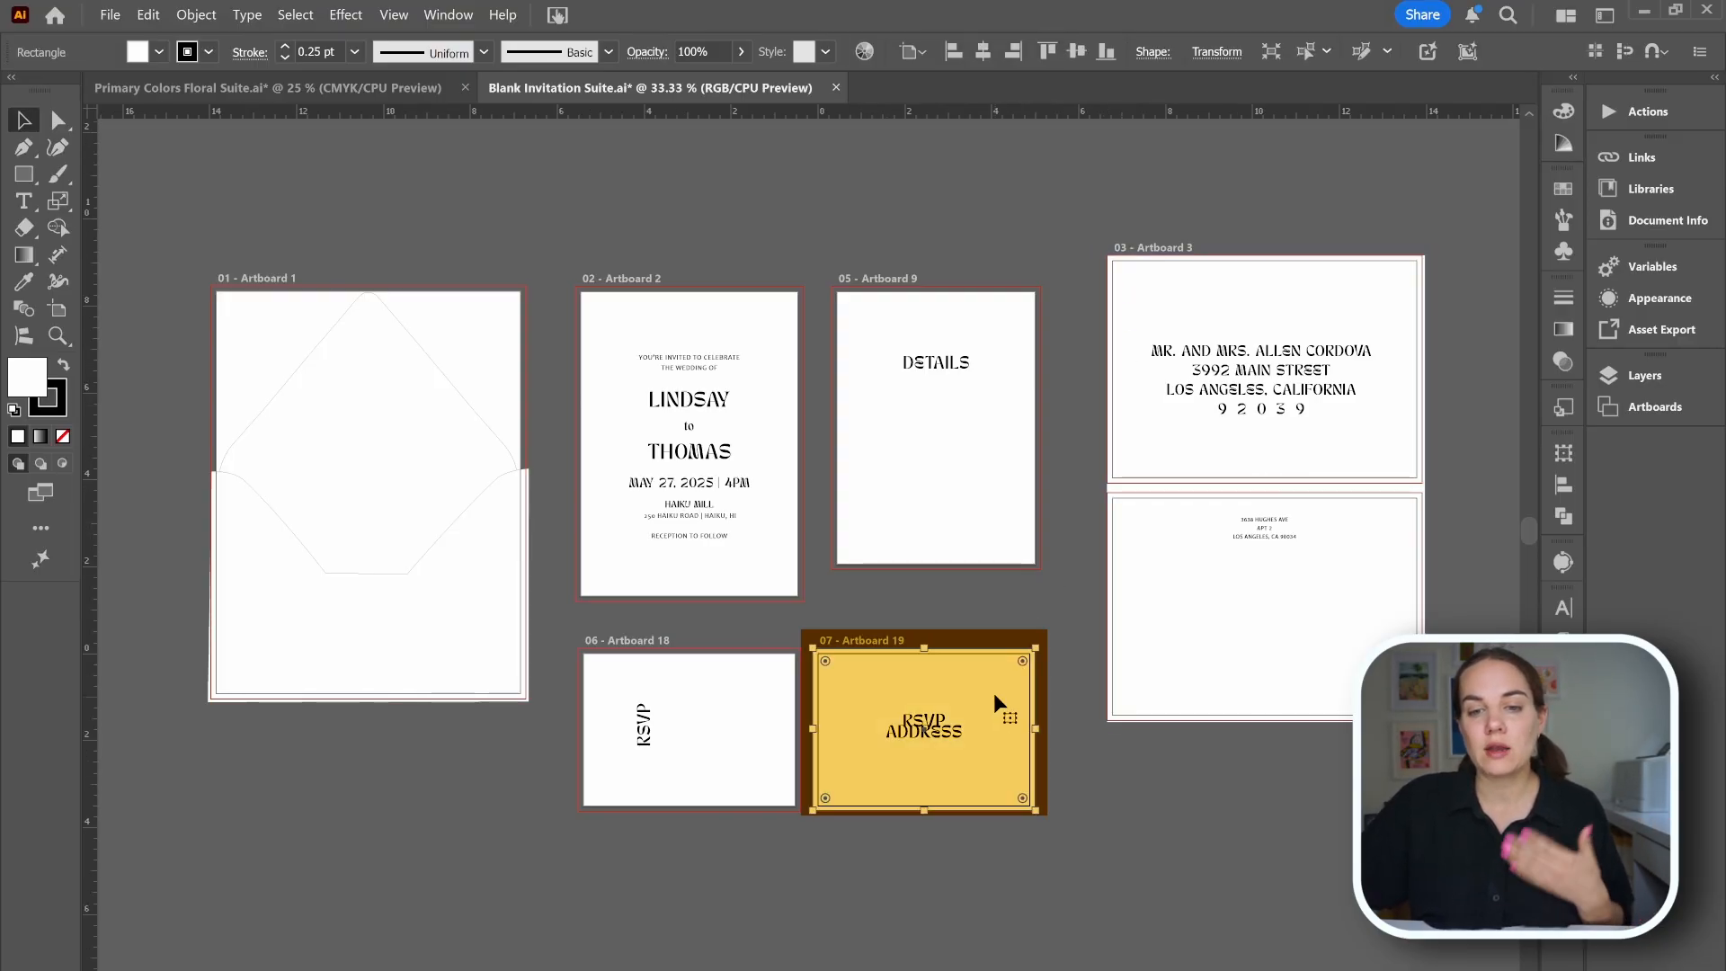
{"action": "left_click", "coordinate": [991, 618]}
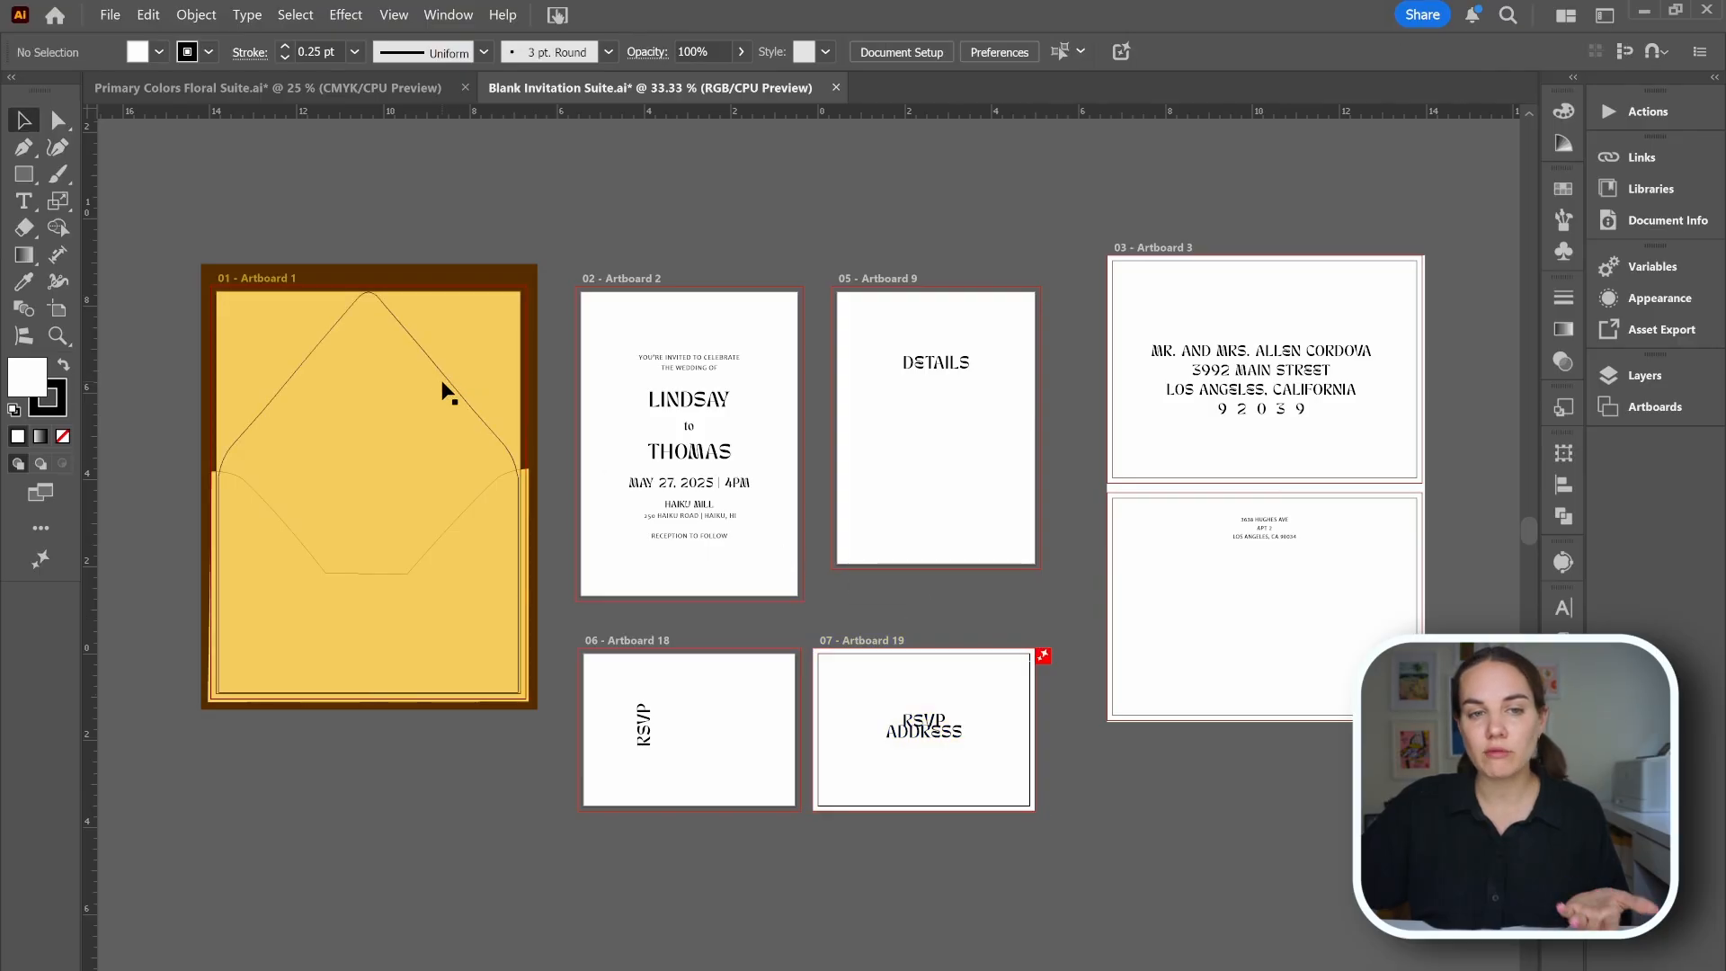
{"action": "left_click", "coordinate": [435, 566]}
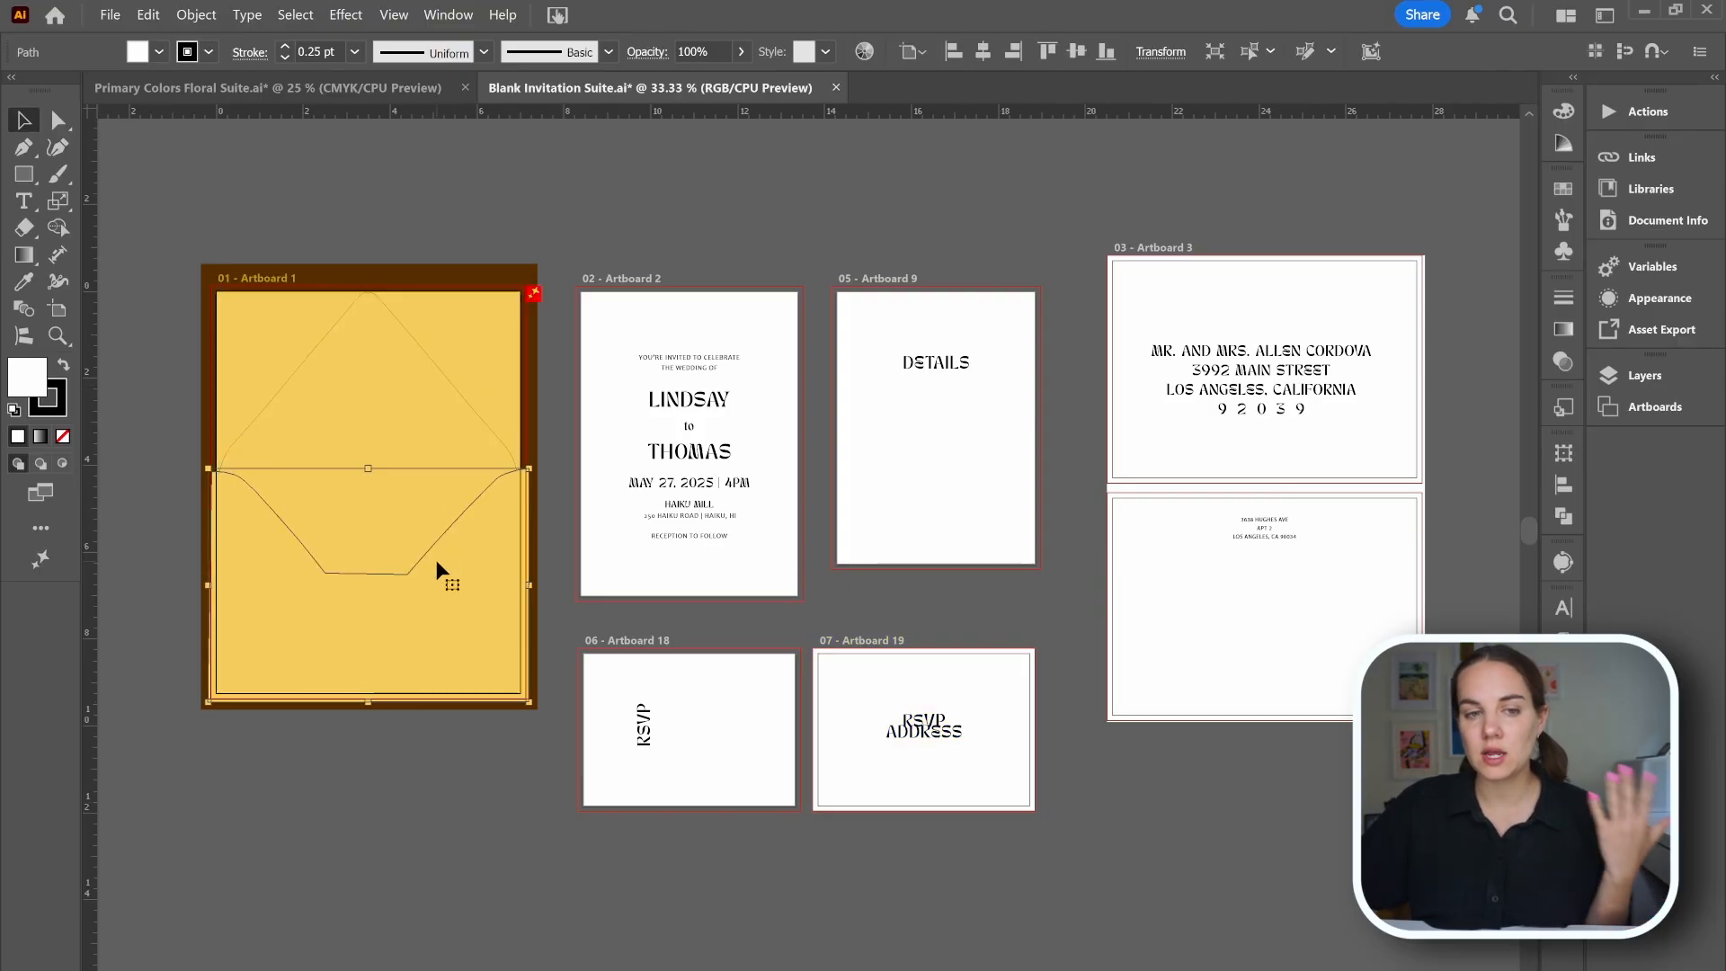
{"action": "left_click", "coordinate": [468, 213]}
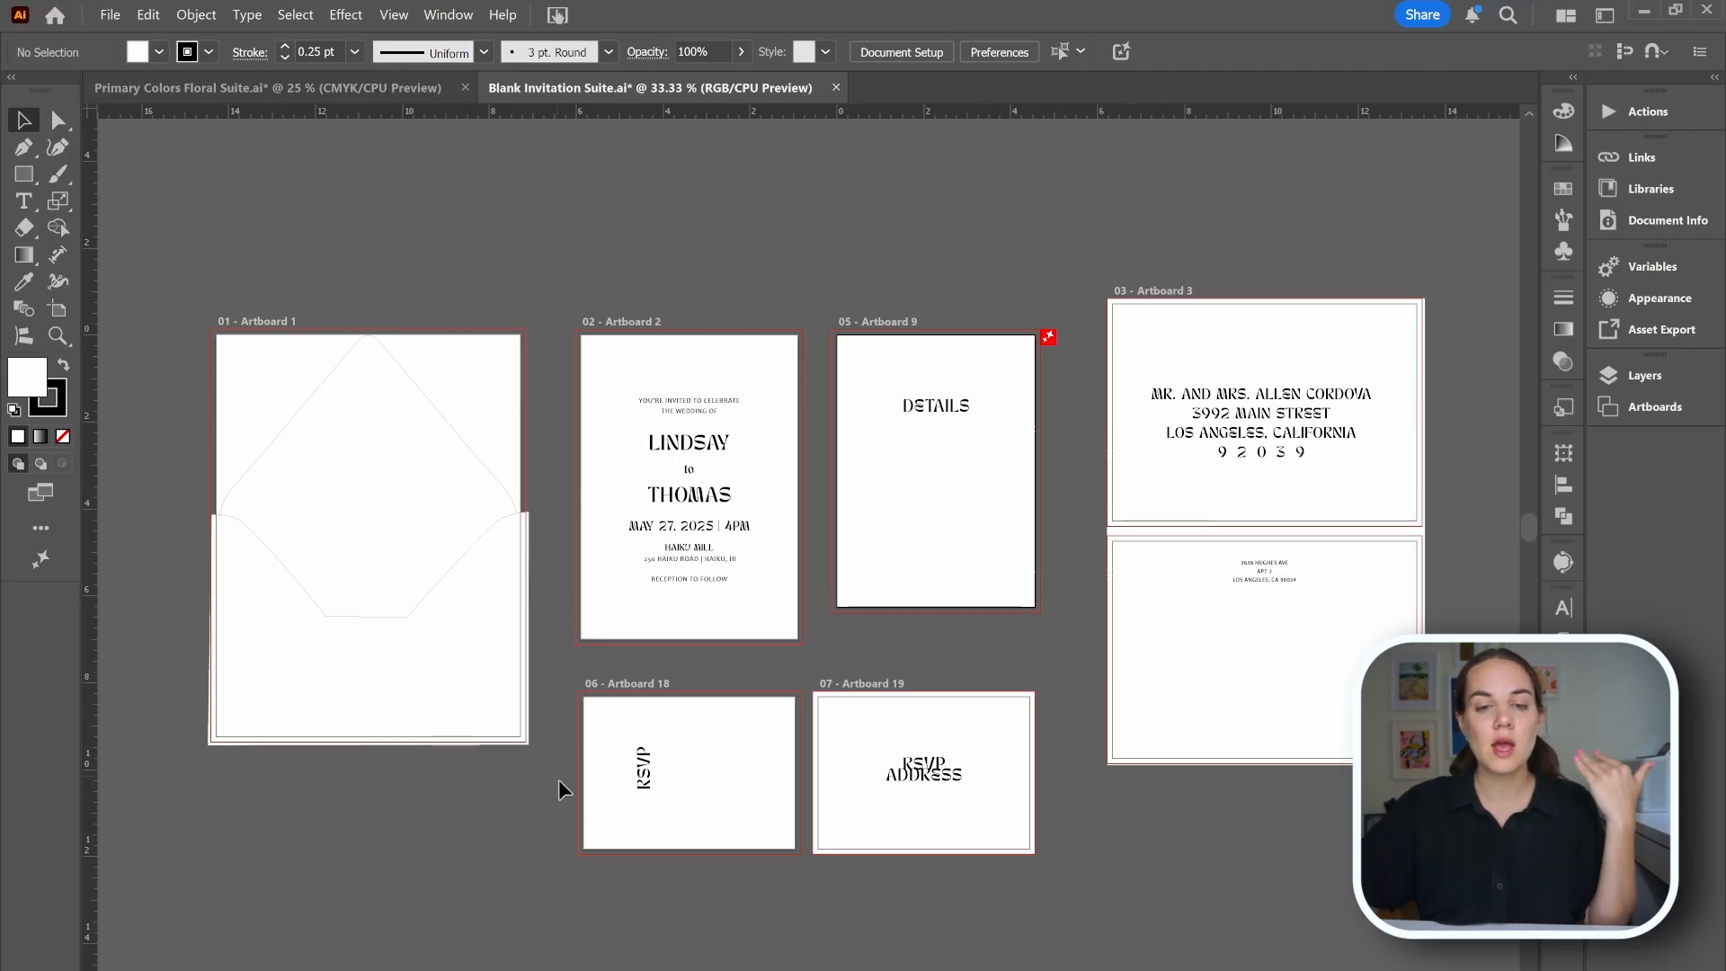
- Delete the RSVP address artboard, Artboard 19
{"action": "left_click", "coordinate": [56, 308]}
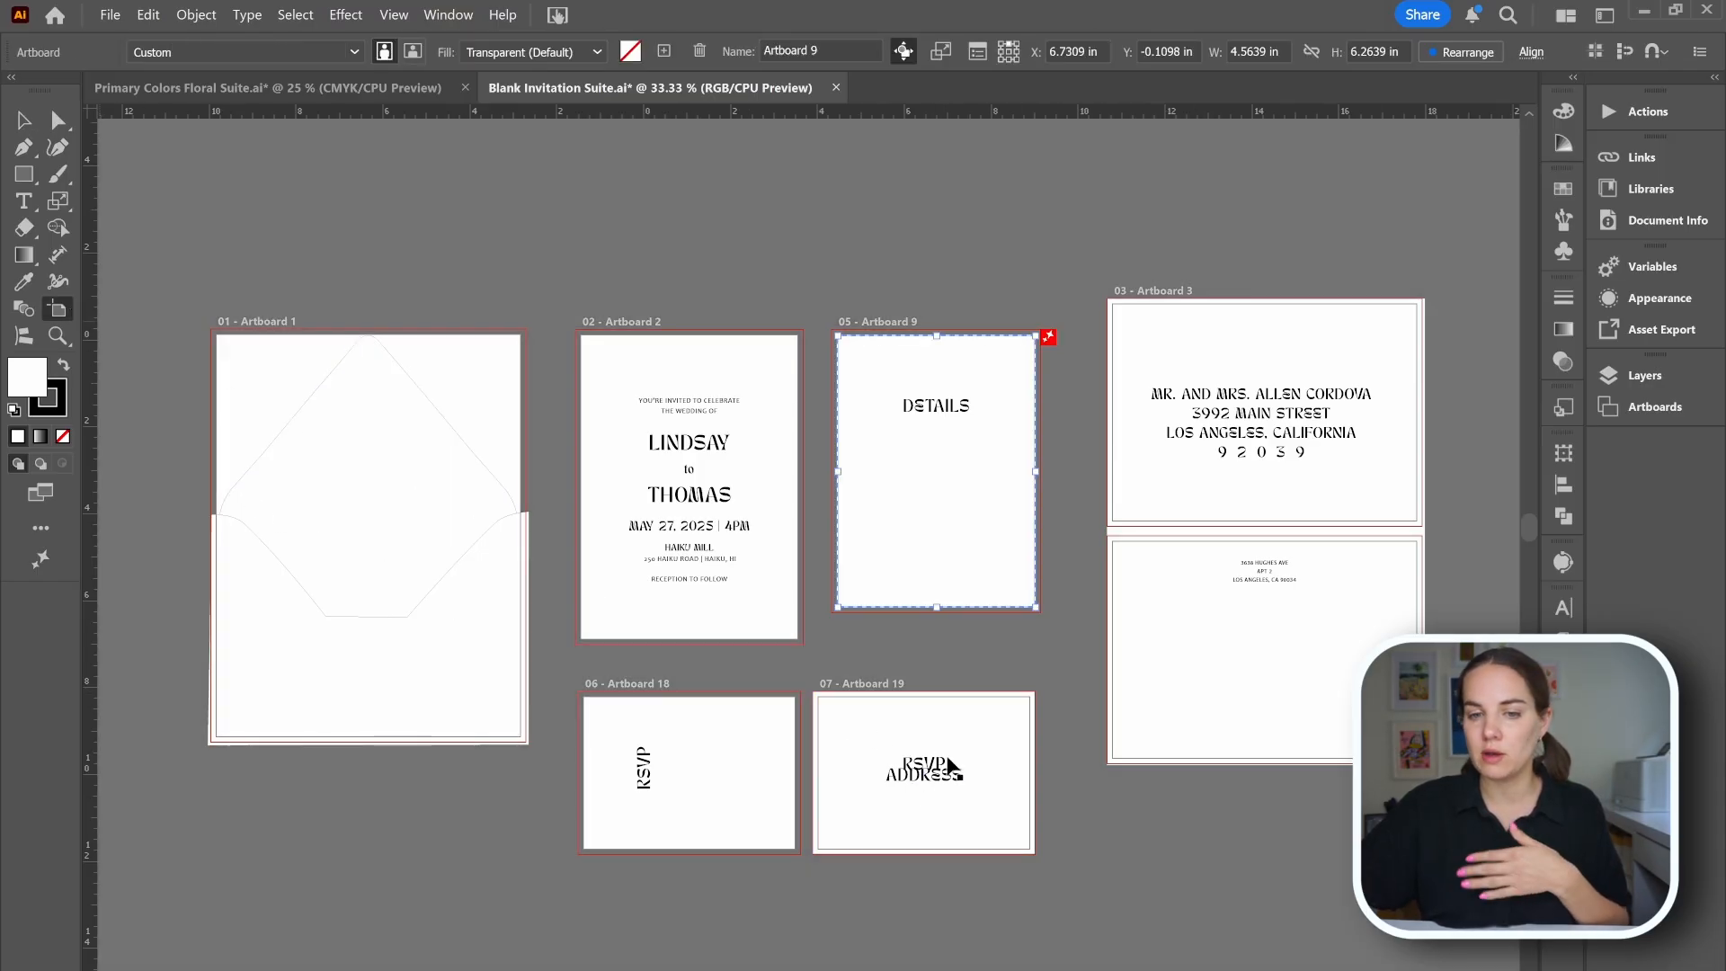
{"action": "left_click", "coordinate": [950, 765]}
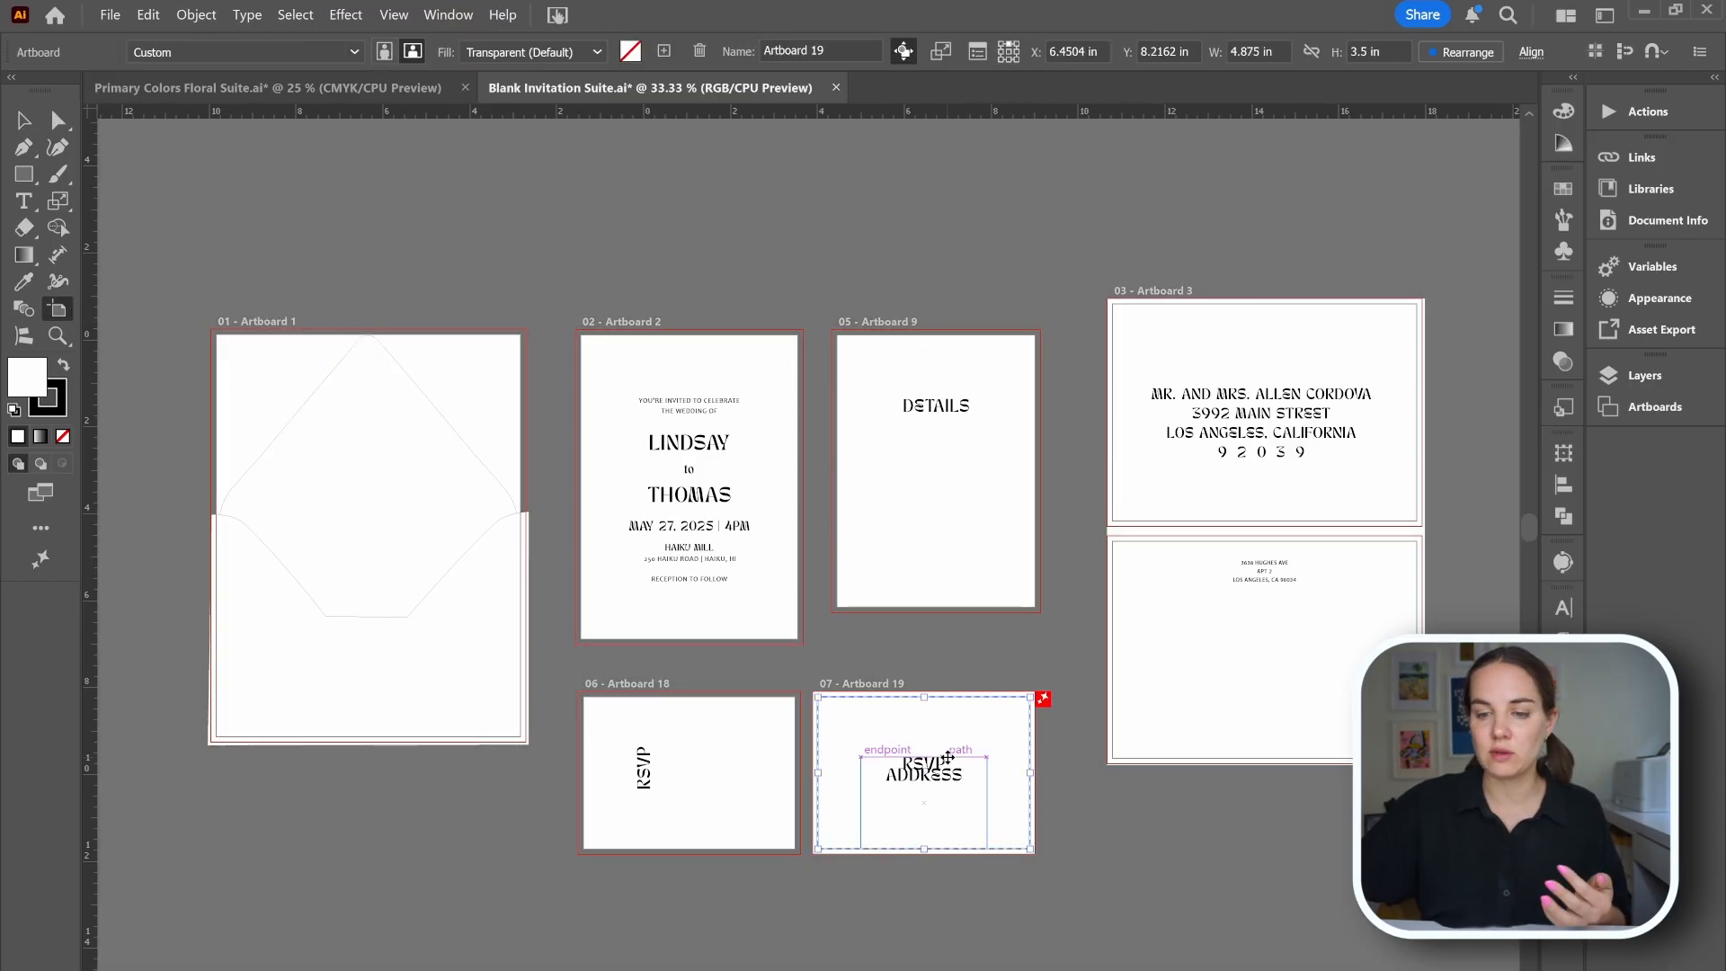
{"action": "key", "text": "Delete"}
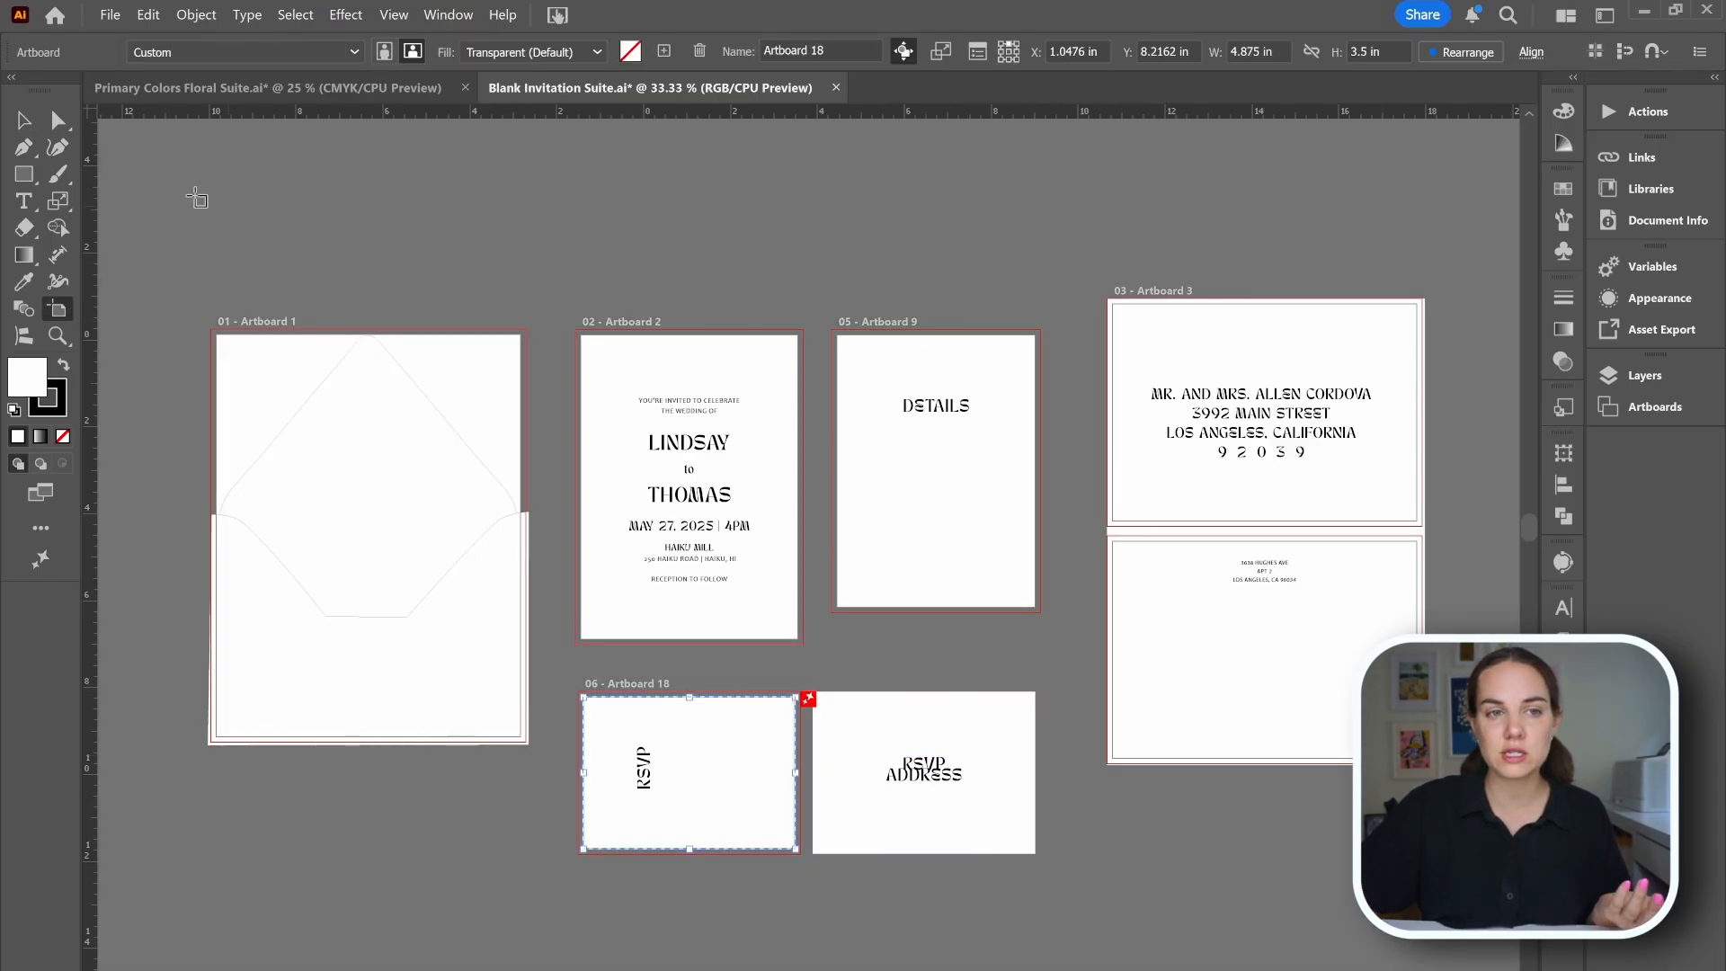
- Delete the leftover white rectangle and the RSVP ADDRESS text beside the RSVP card
{"action": "left_click", "coordinate": [24, 120]}
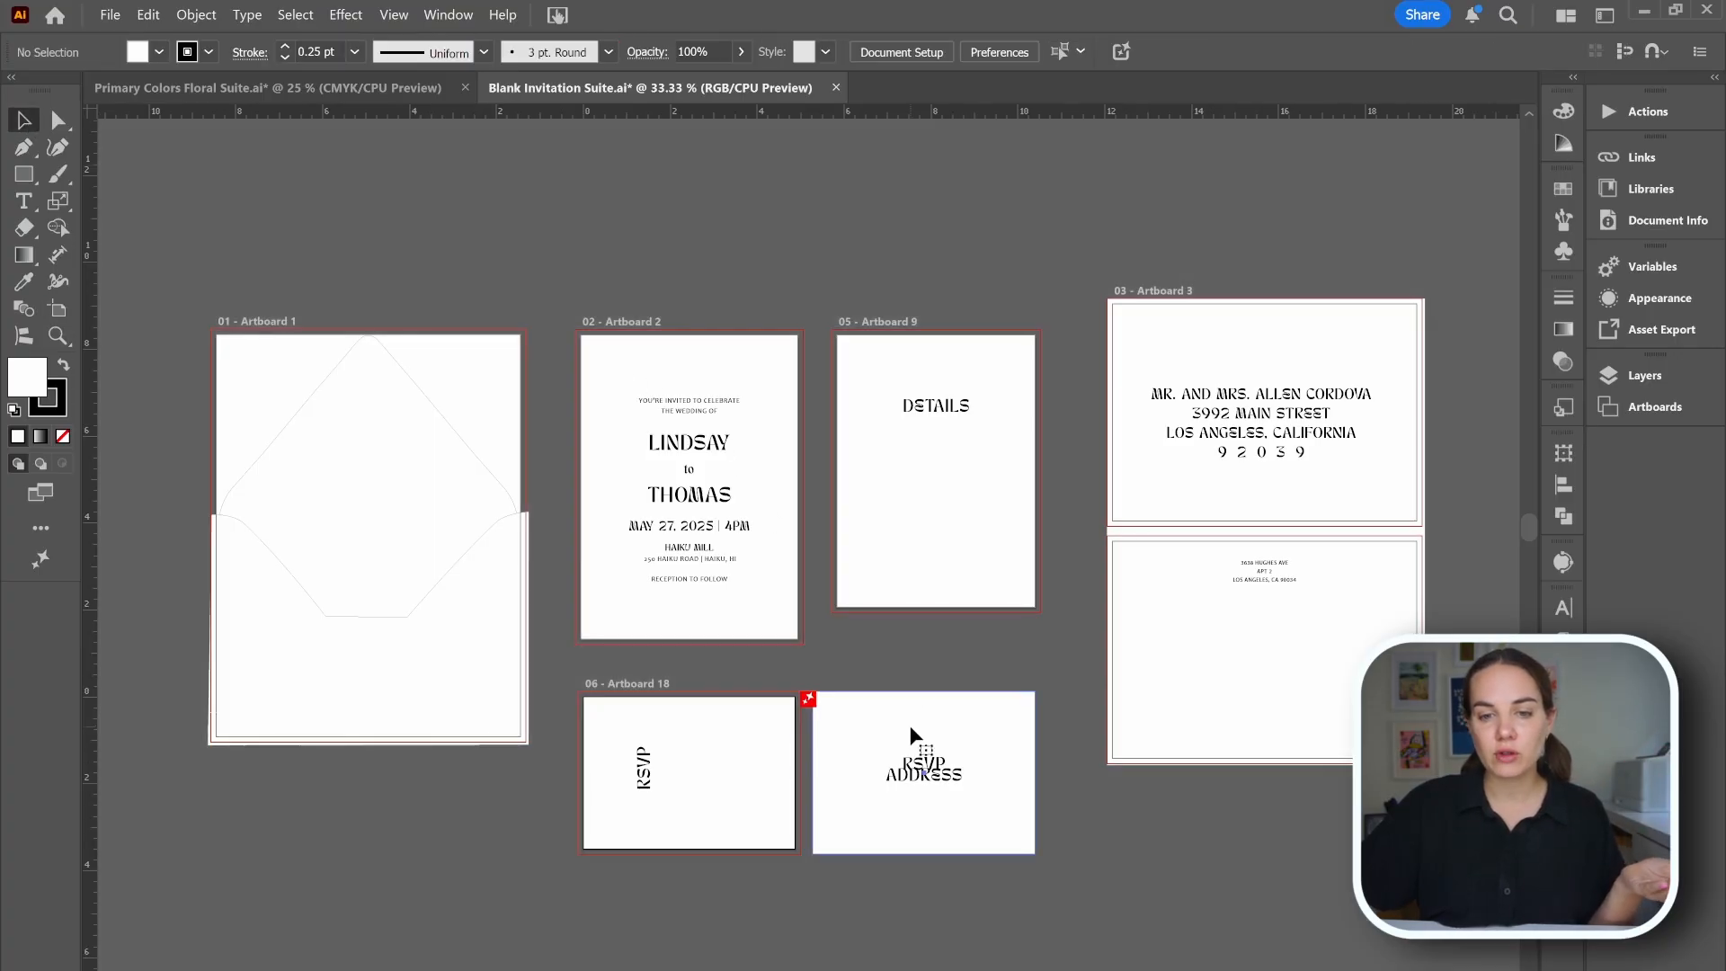
{"action": "left_click", "coordinate": [909, 726]}
{"action": "key", "text": "Delete"}
{"action": "left_click", "coordinate": [924, 766]}
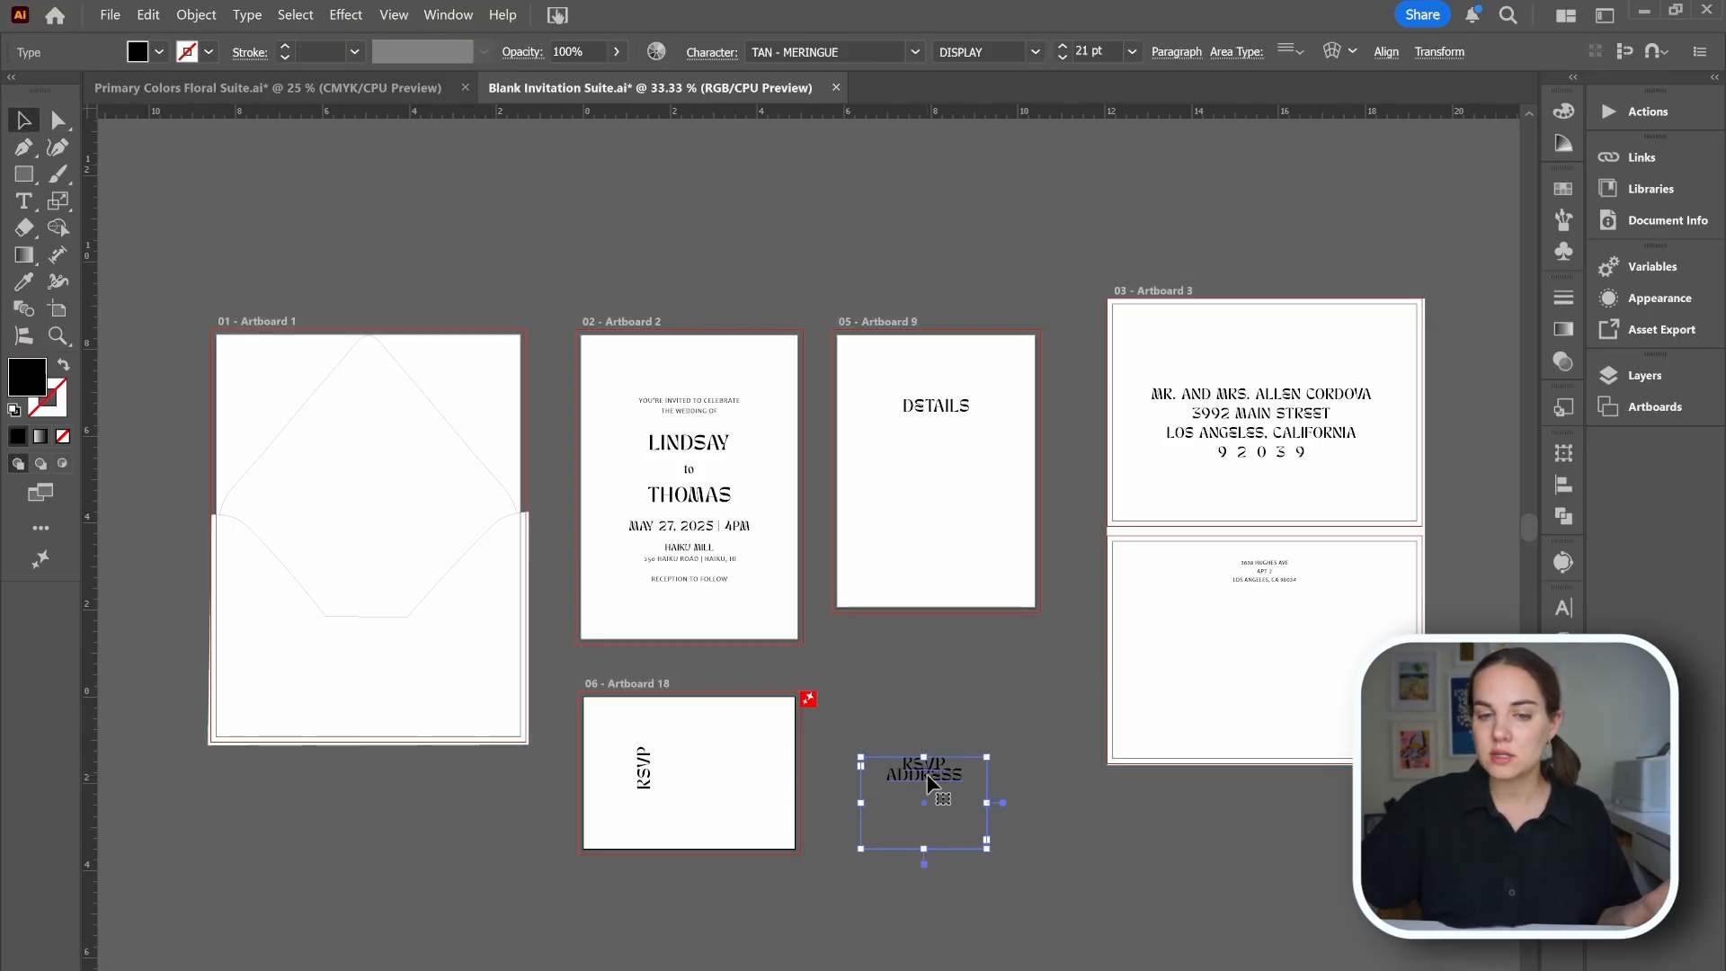
{"action": "key", "text": "Delete"}
{"action": "scroll", "coordinate": [930, 700], "scroll_direction": "down", "scroll_amount": 1}
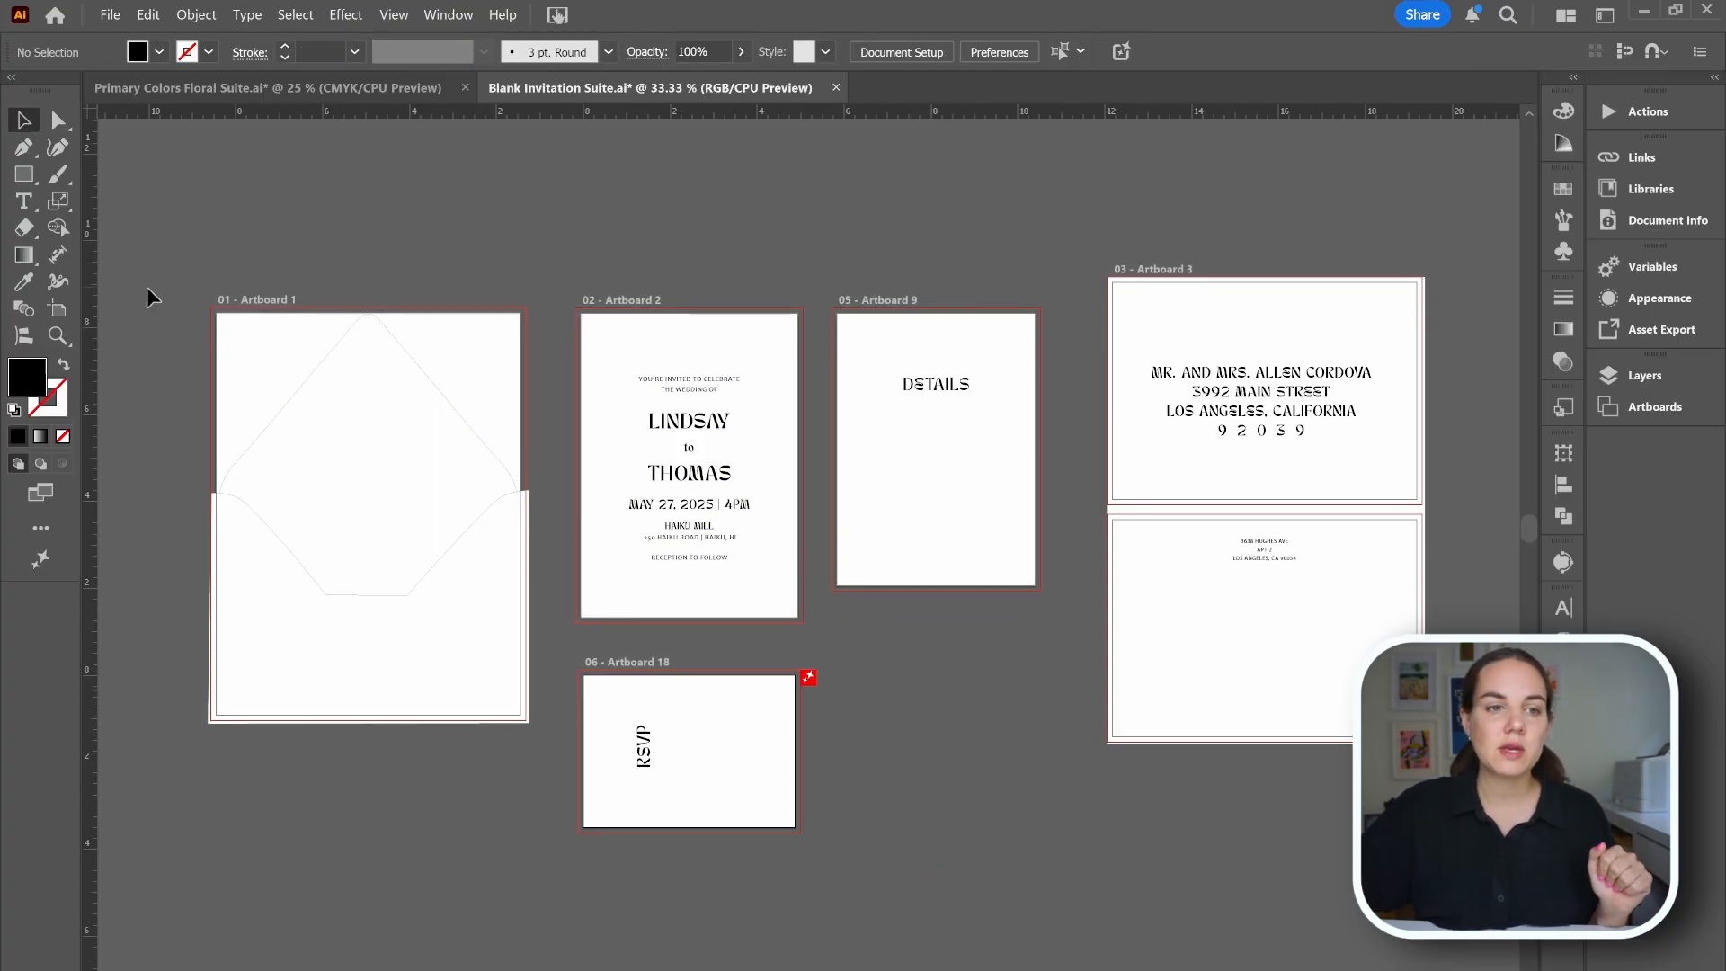
- Create a new artboard beside the guest address envelope and set its size to 10 in wide by 7 in high
{"action": "left_click", "coordinate": [58, 309]}
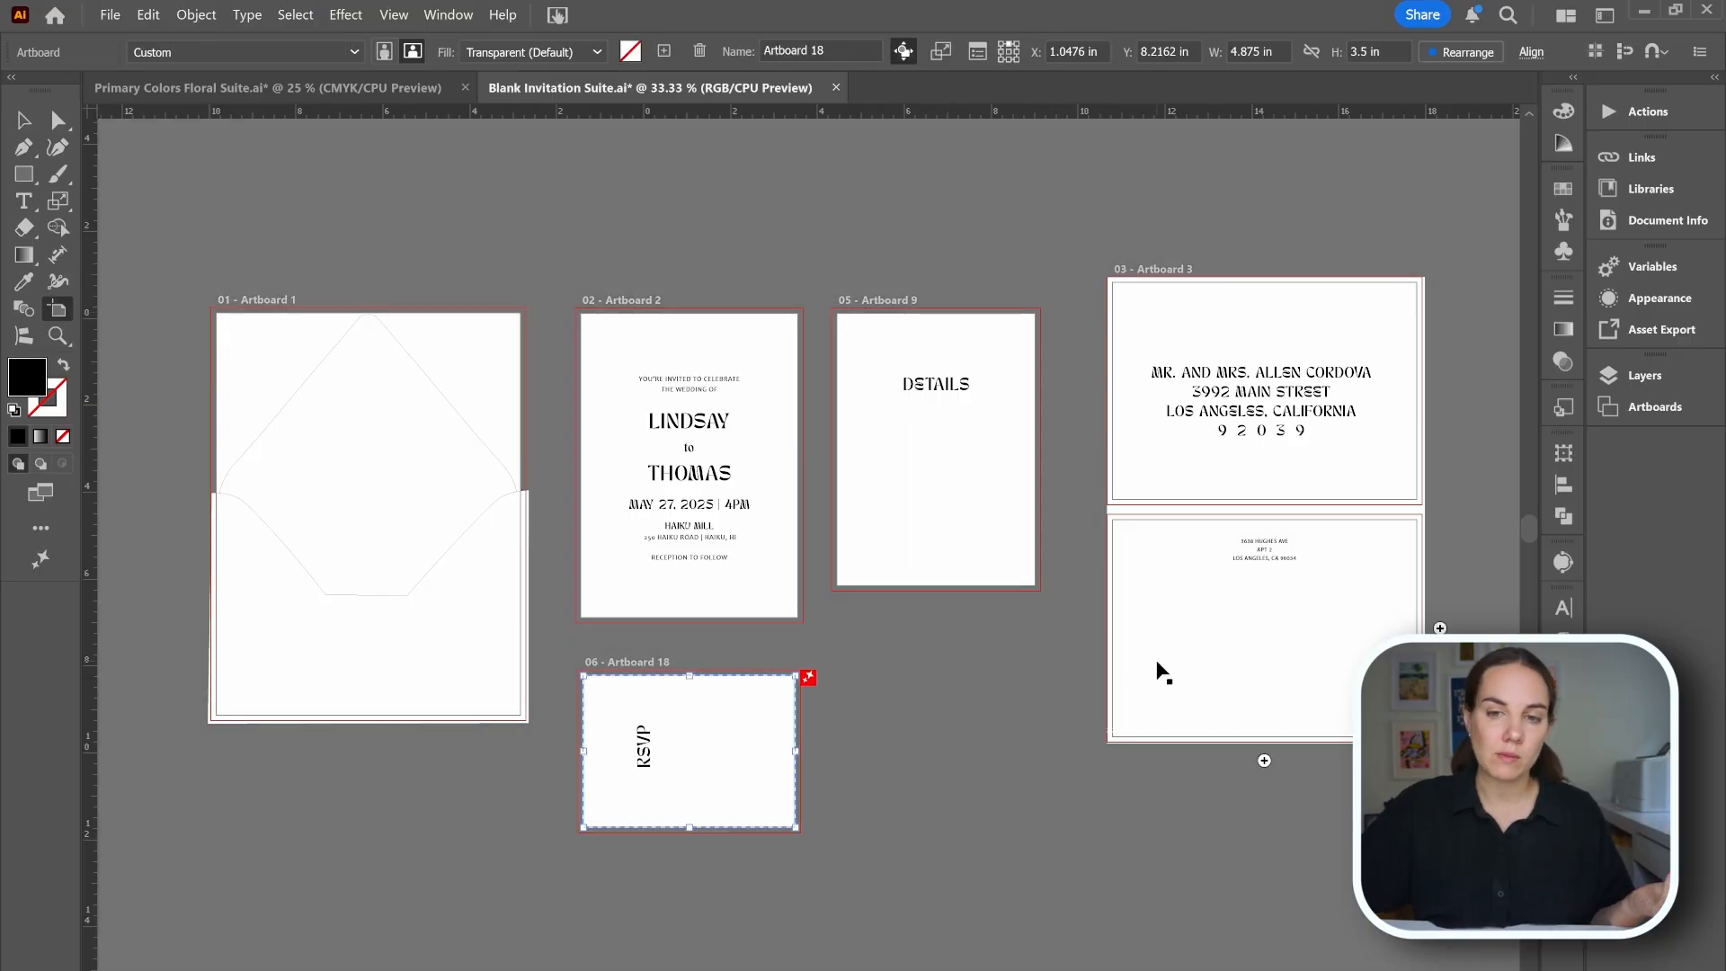
{"action": "scroll", "coordinate": [1162, 673], "scroll_direction": "right", "scroll_amount": 5}
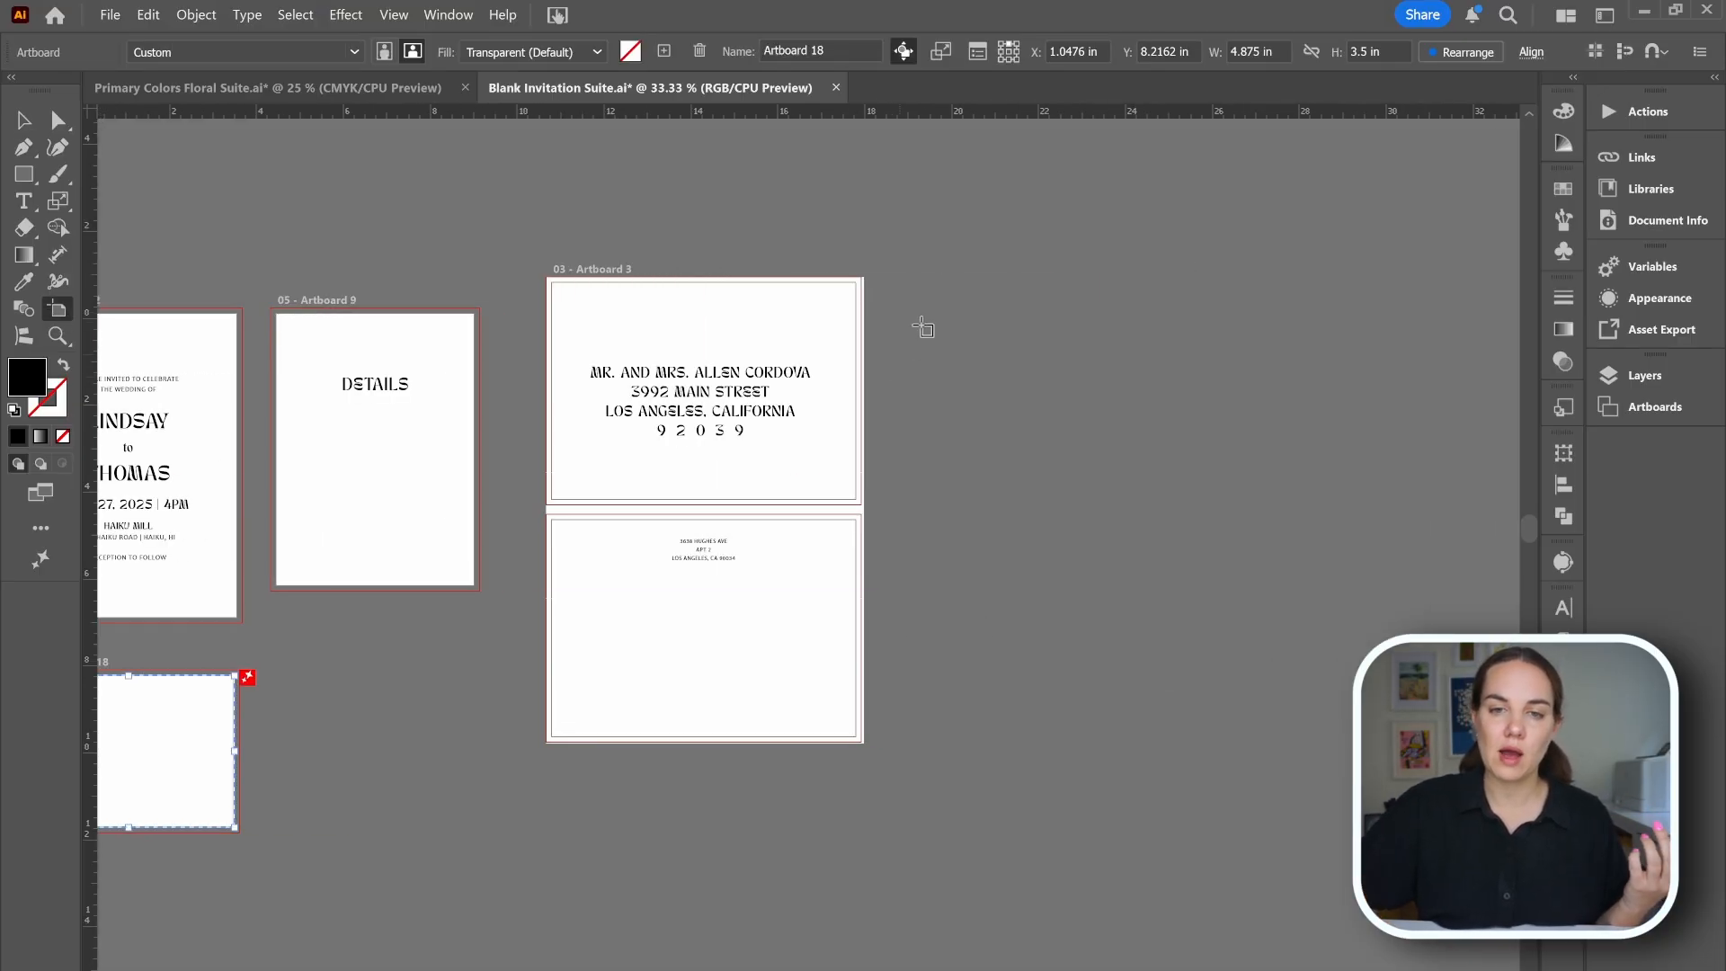
{"action": "left_click_drag", "start_coordinate": [927, 319], "coordinate": [1463, 767]}
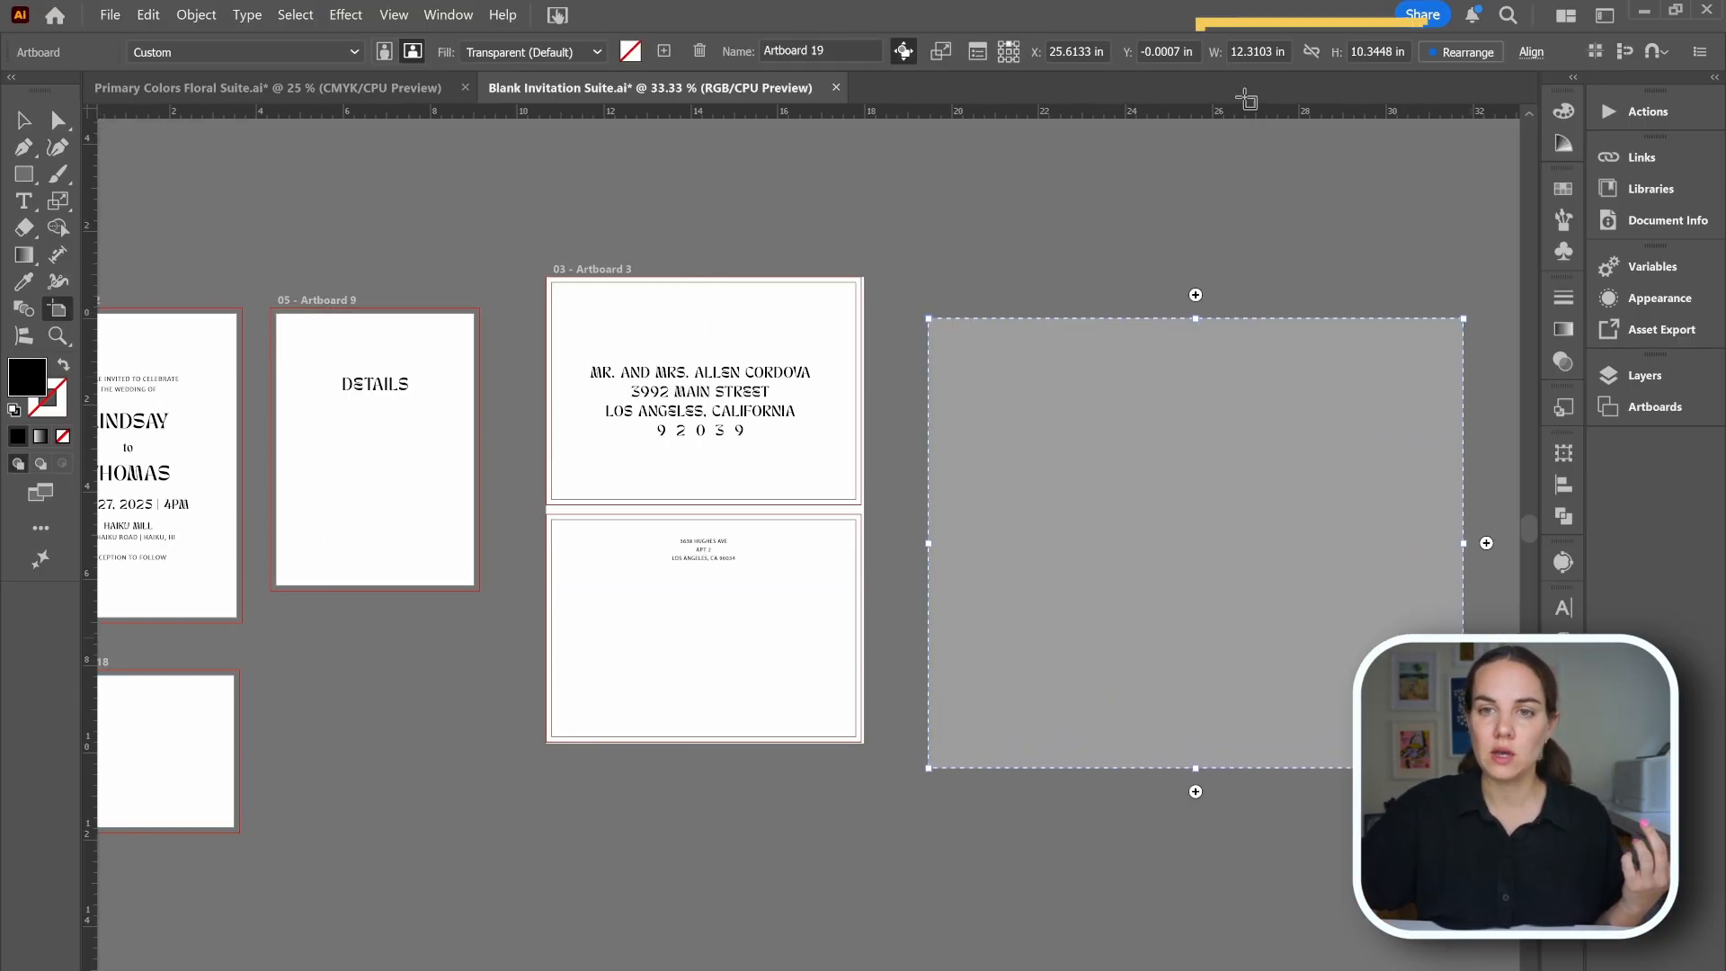
{"action": "left_click", "coordinate": [1277, 51]}
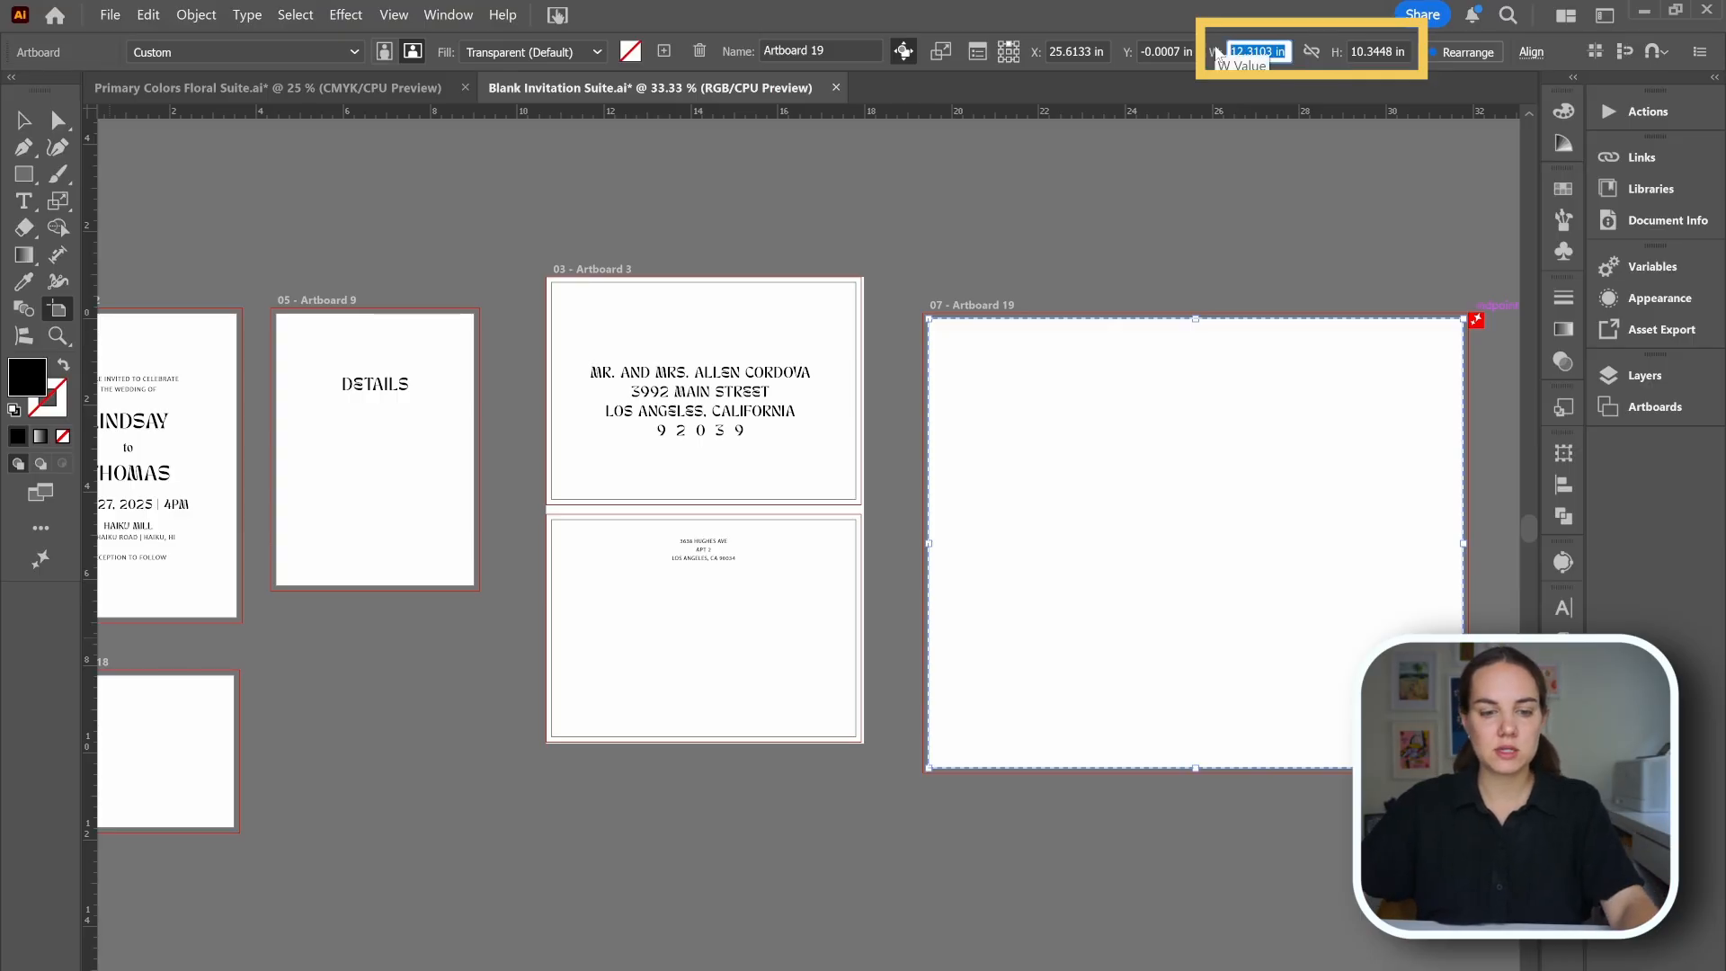
{"action": "type", "text": "10"}
{"action": "key", "text": "Tab"}
{"action": "type", "text": "7"}
{"action": "key", "text": "Return"}
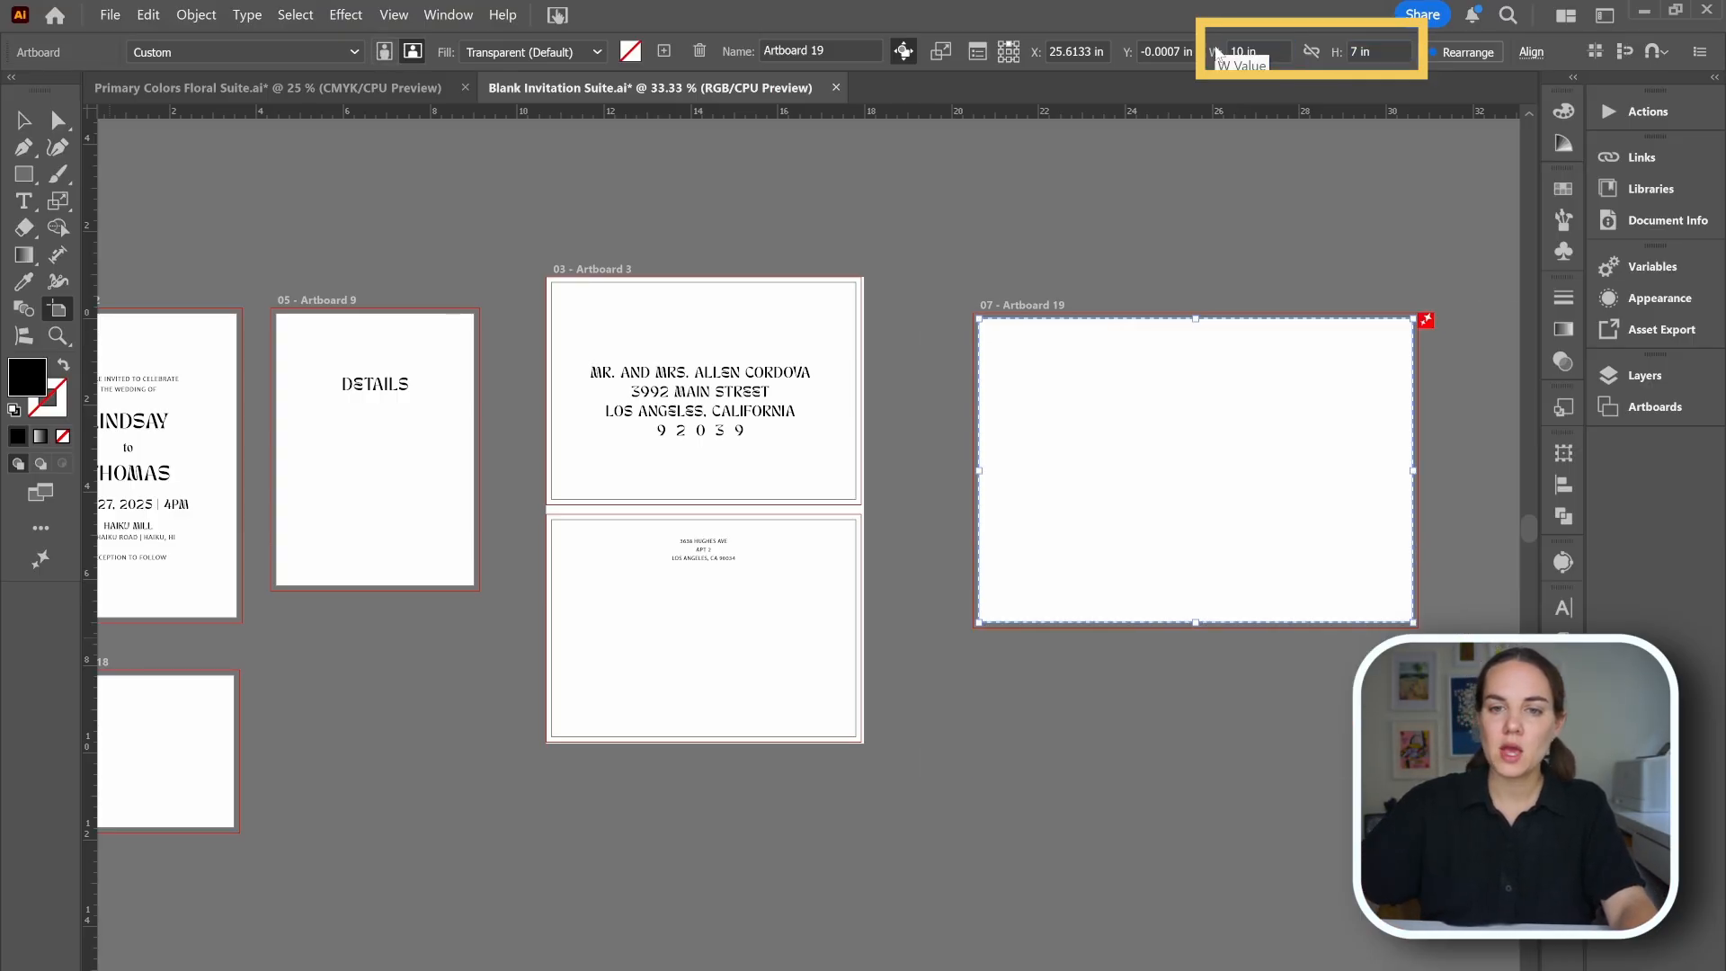
{"action": "left_click", "coordinate": [24, 119]}
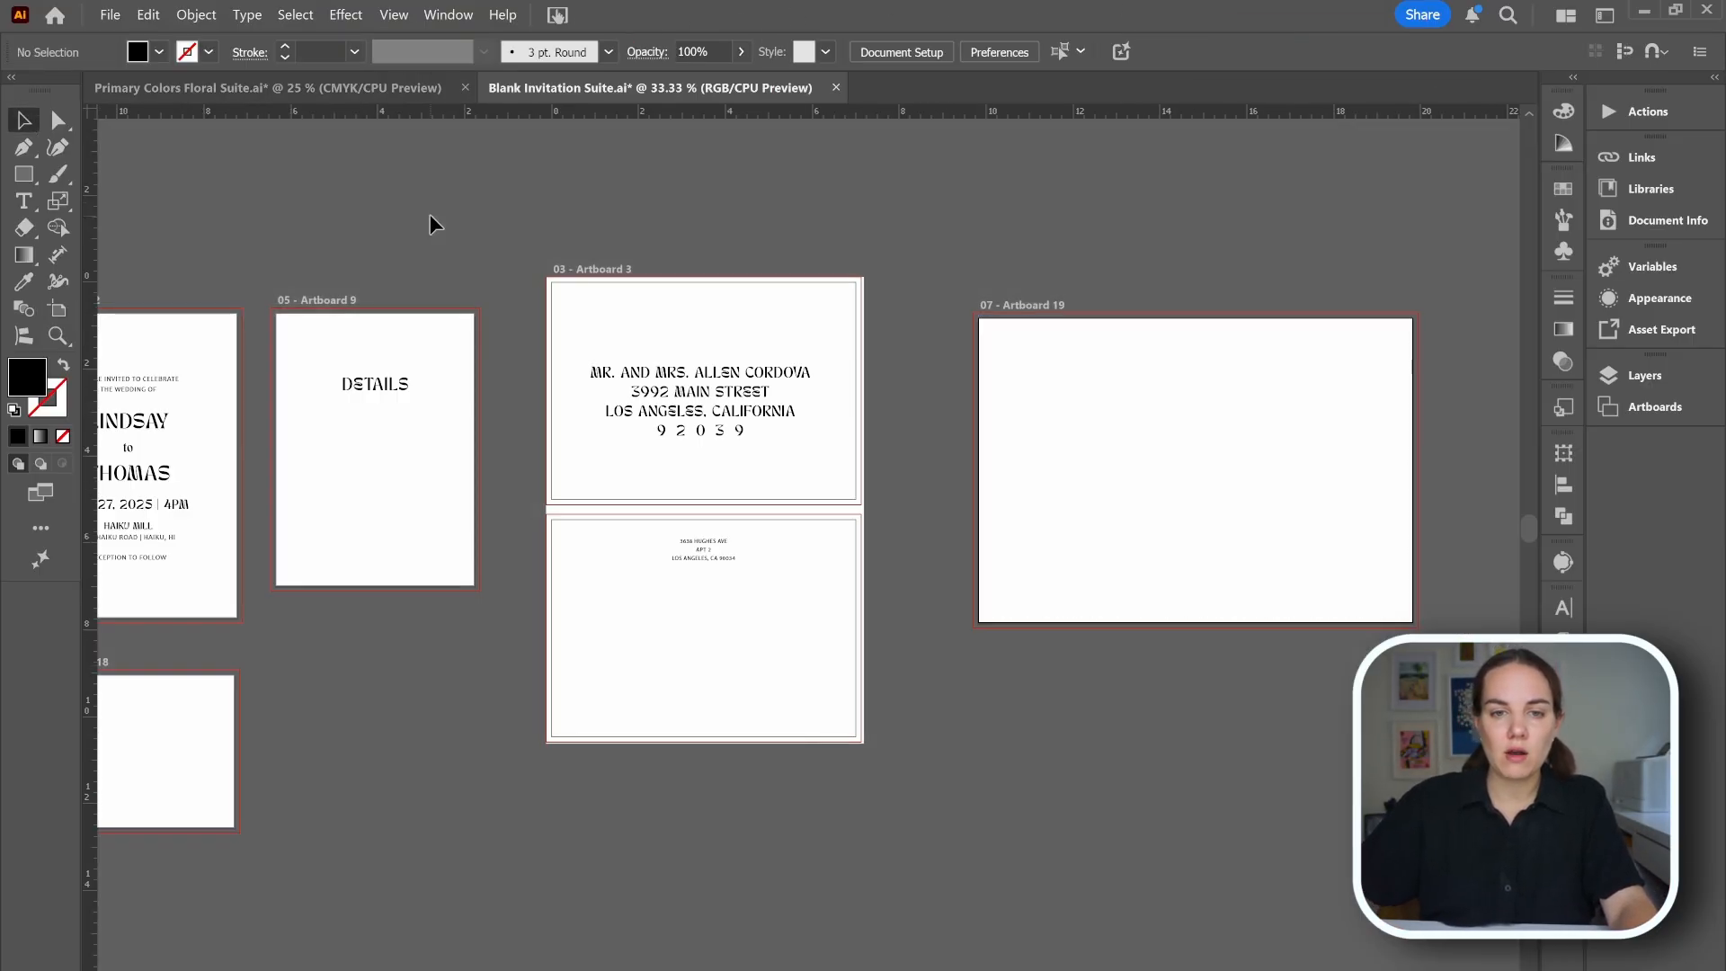
- Create a small artboard below the Details card and set its size to 1 in wide by 1 in high
{"action": "scroll", "coordinate": [724, 639], "scroll_direction": "left", "scroll_amount": 5}
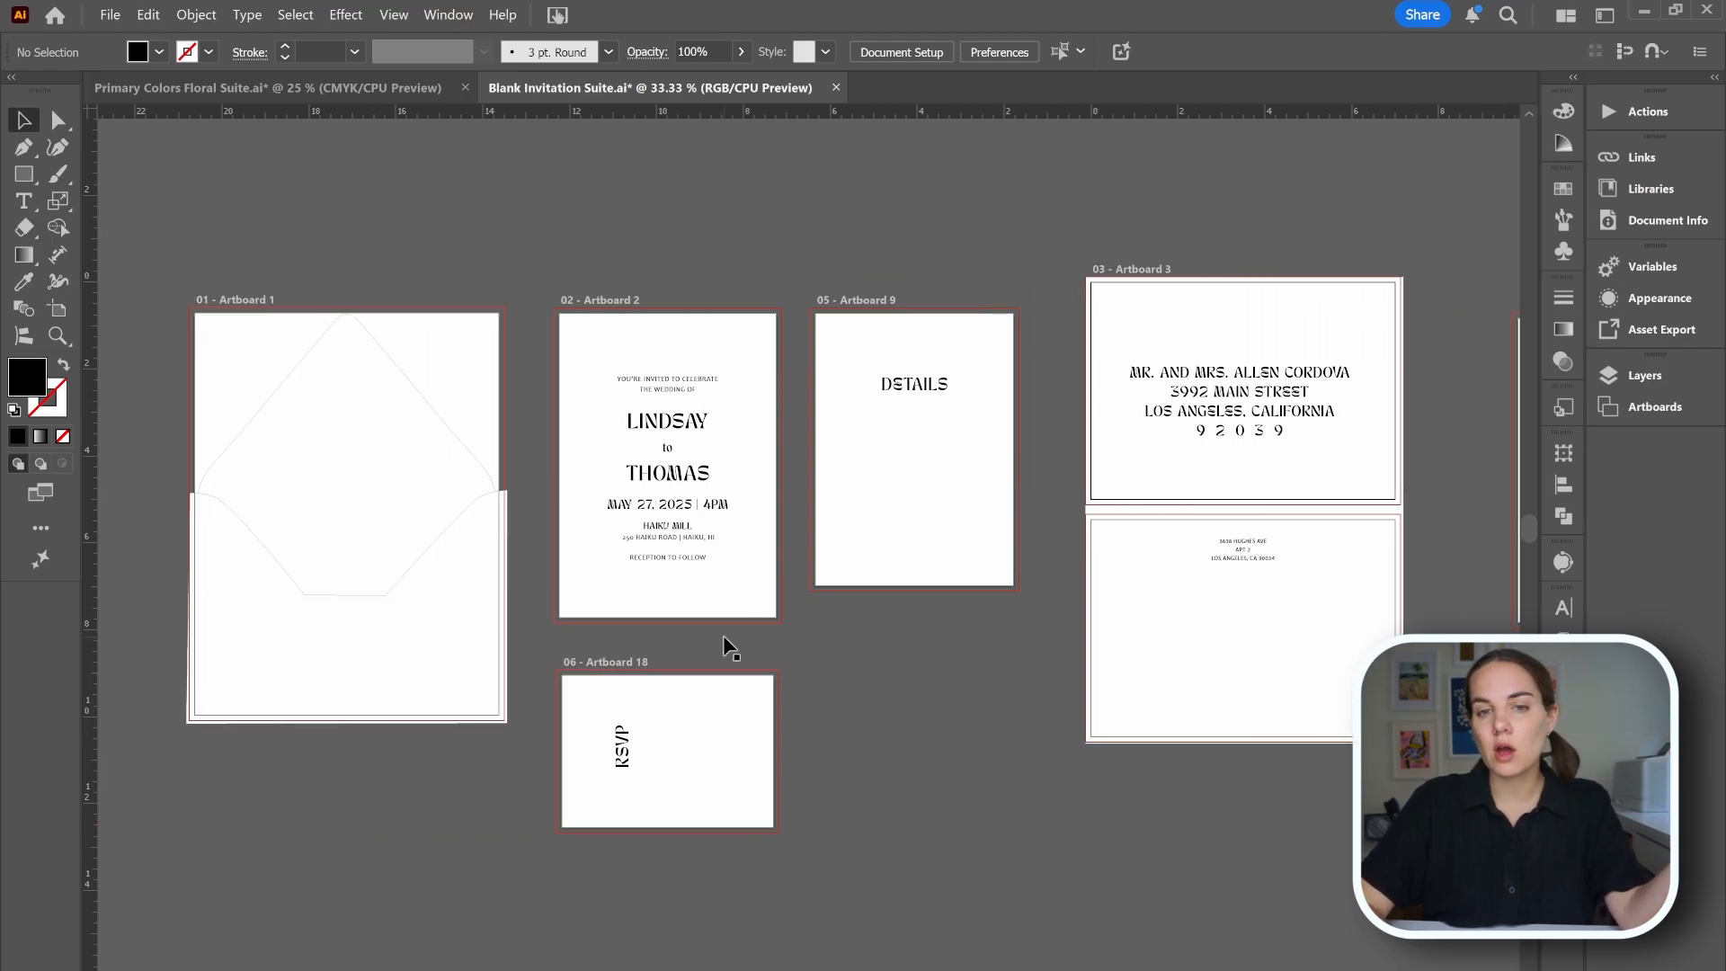
{"action": "scroll", "coordinate": [725, 639], "scroll_direction": "up", "scroll_amount": 1}
{"action": "scroll", "coordinate": [724, 640], "scroll_direction": "right", "scroll_amount": 1}
{"action": "scroll", "coordinate": [724, 642], "scroll_direction": "down", "scroll_amount": 1}
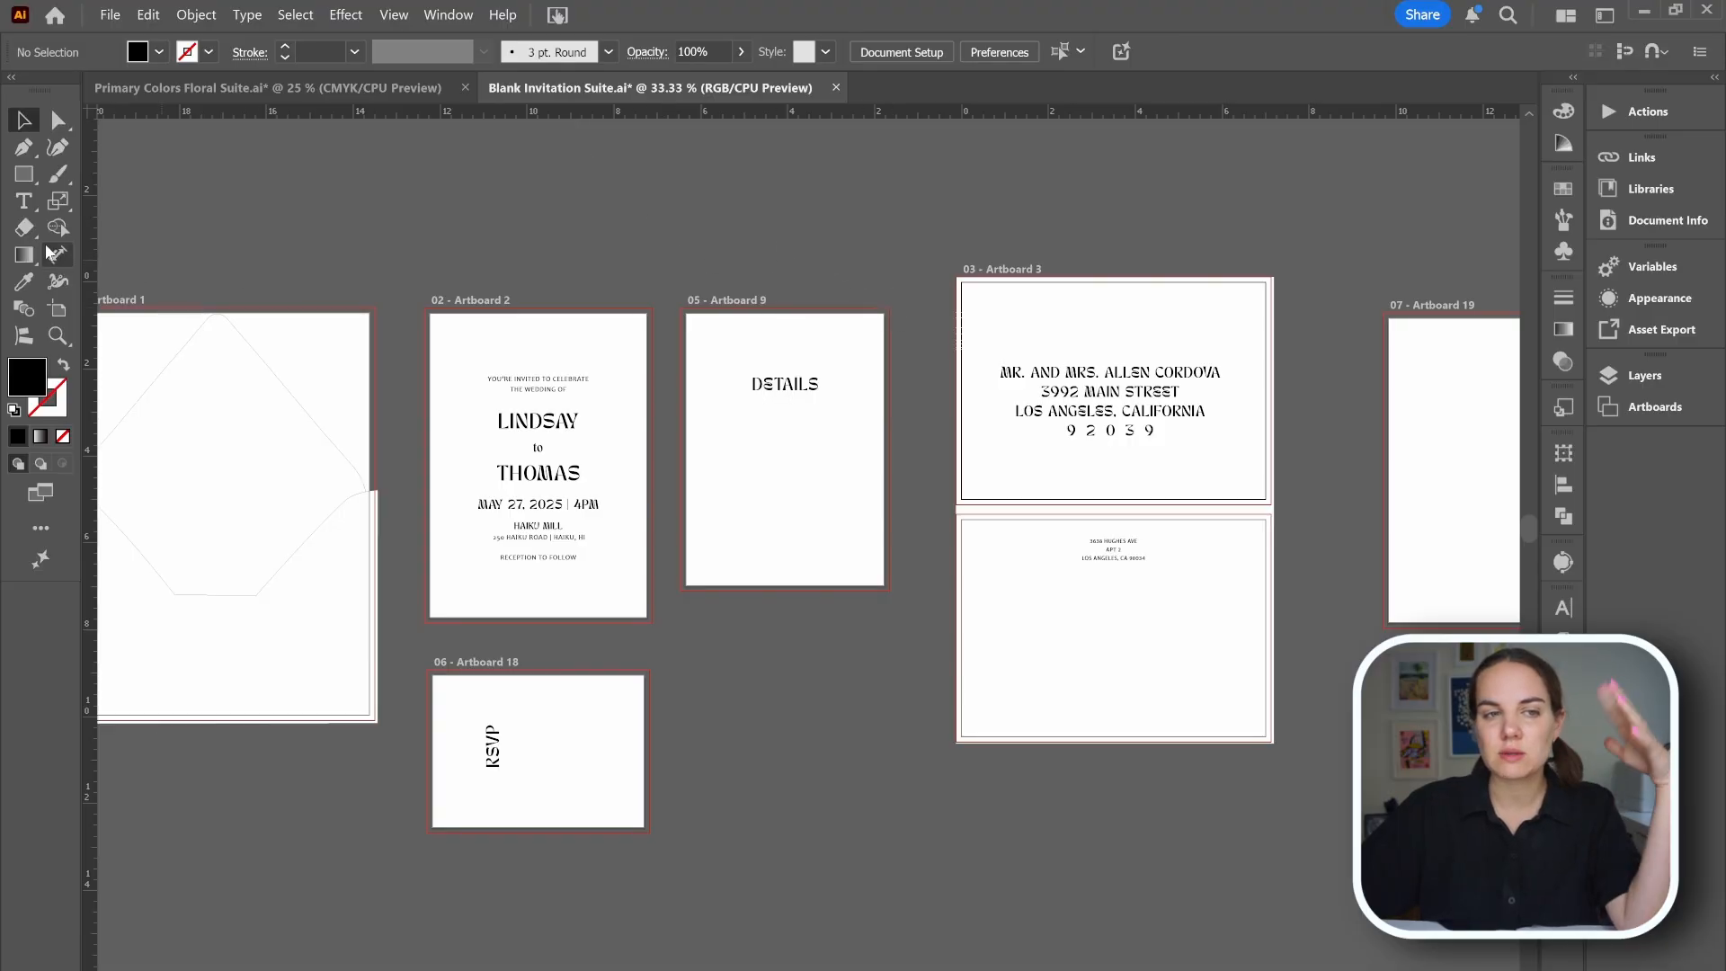
{"action": "left_click", "coordinate": [57, 309]}
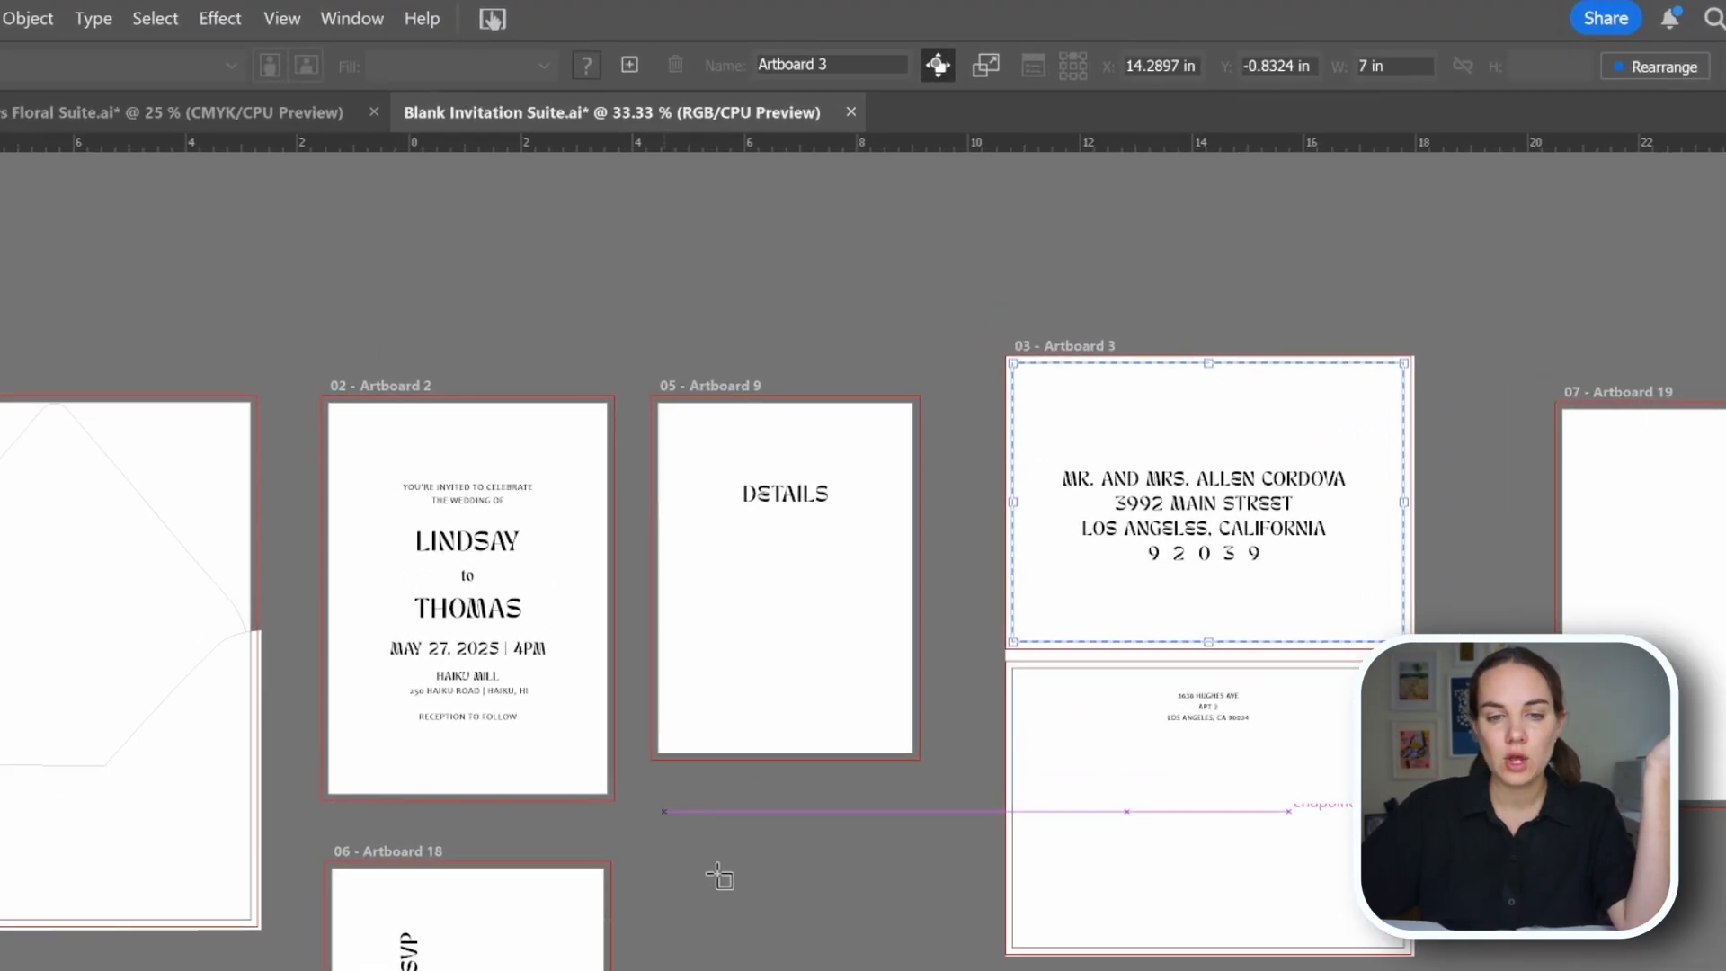
{"action": "left_click_drag", "start_coordinate": [664, 812], "coordinate": [725, 880]}
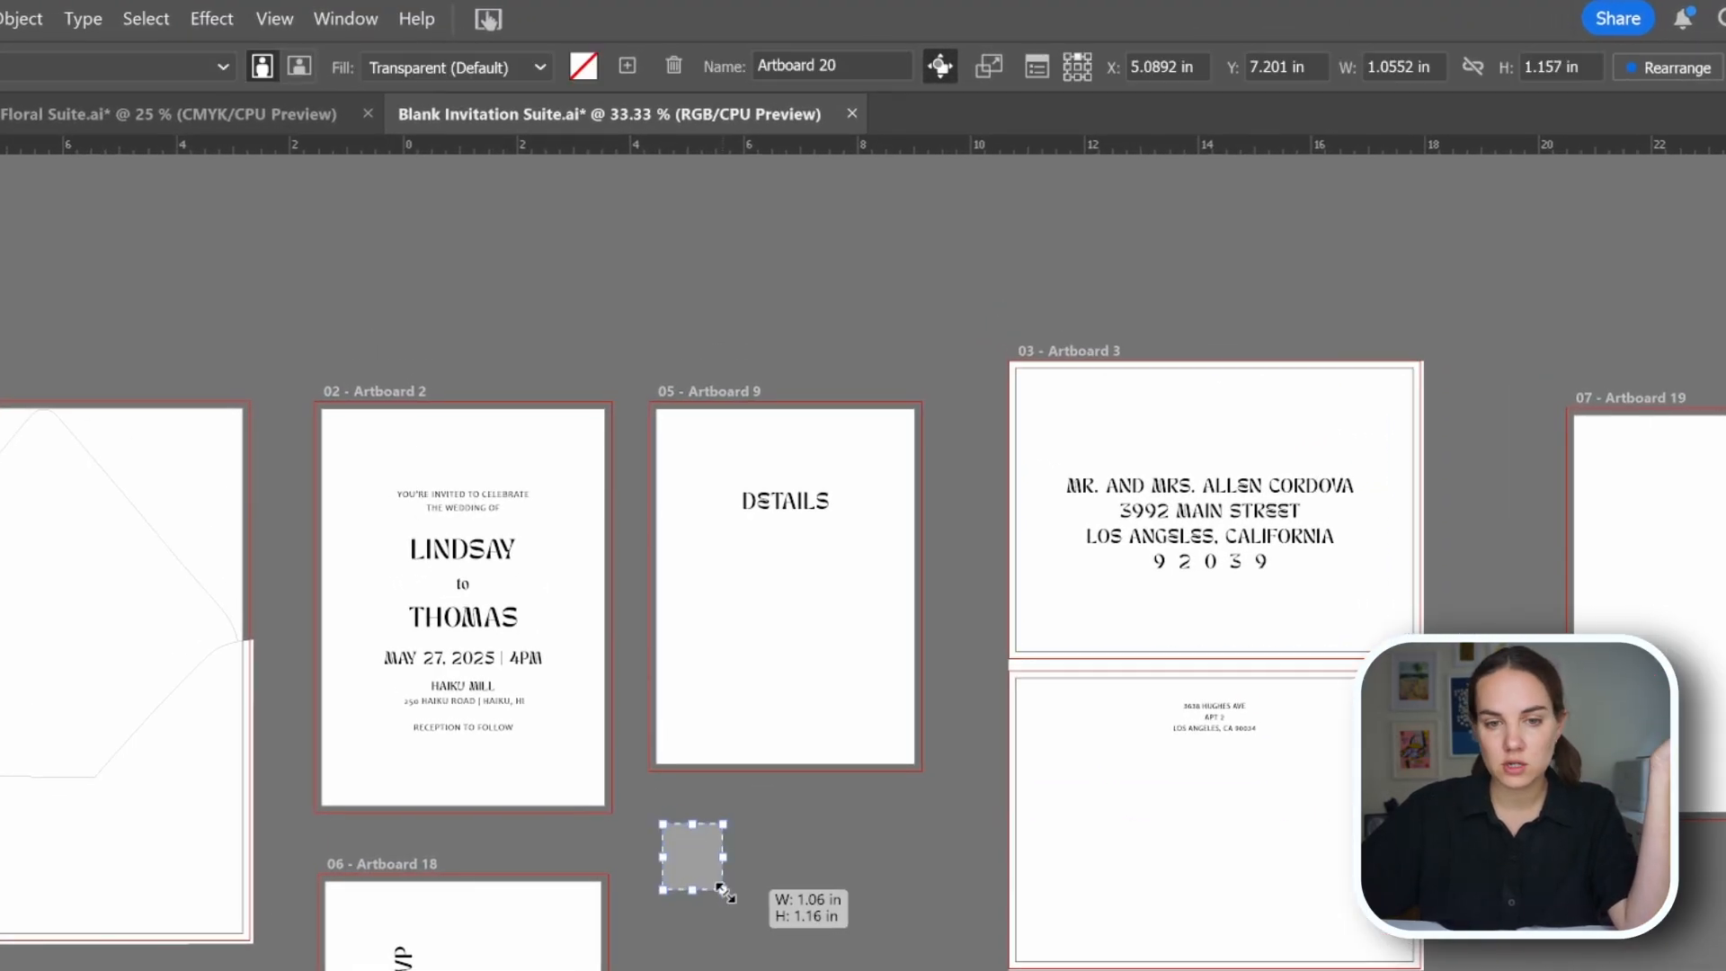
{"action": "left_click", "coordinate": [1394, 66]}
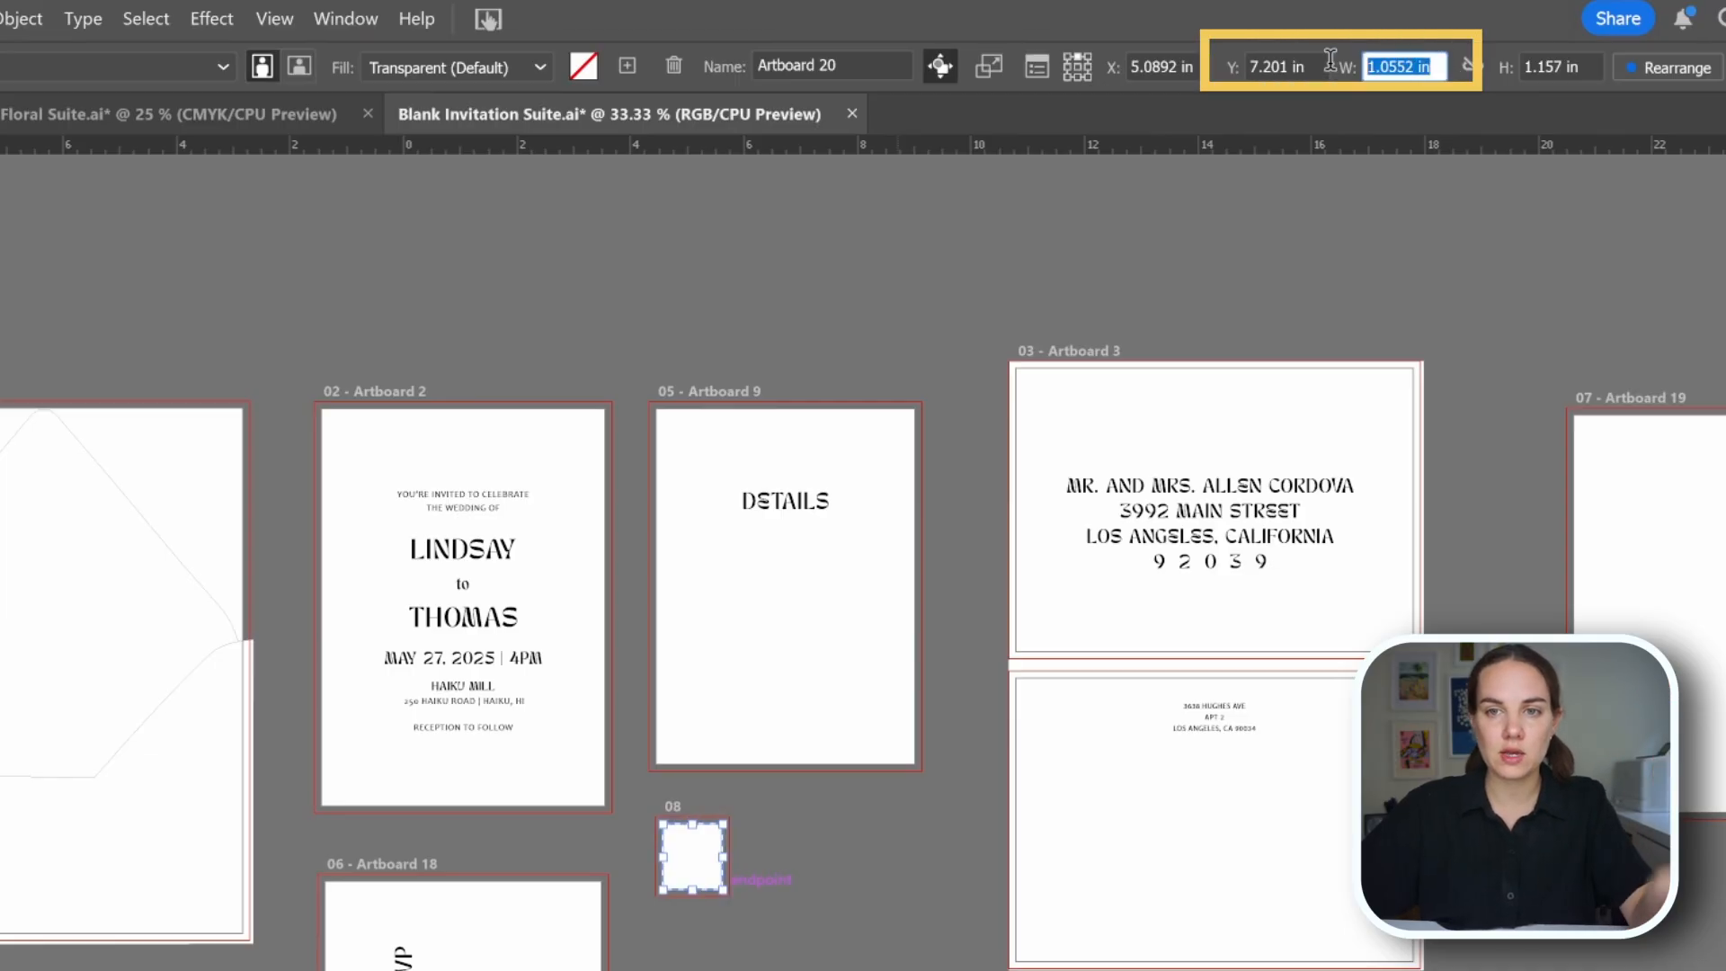
{"action": "type", "text": "1"}
{"action": "key", "text": "Tab"}
{"action": "type", "text": "1"}
{"action": "key", "text": "Return"}
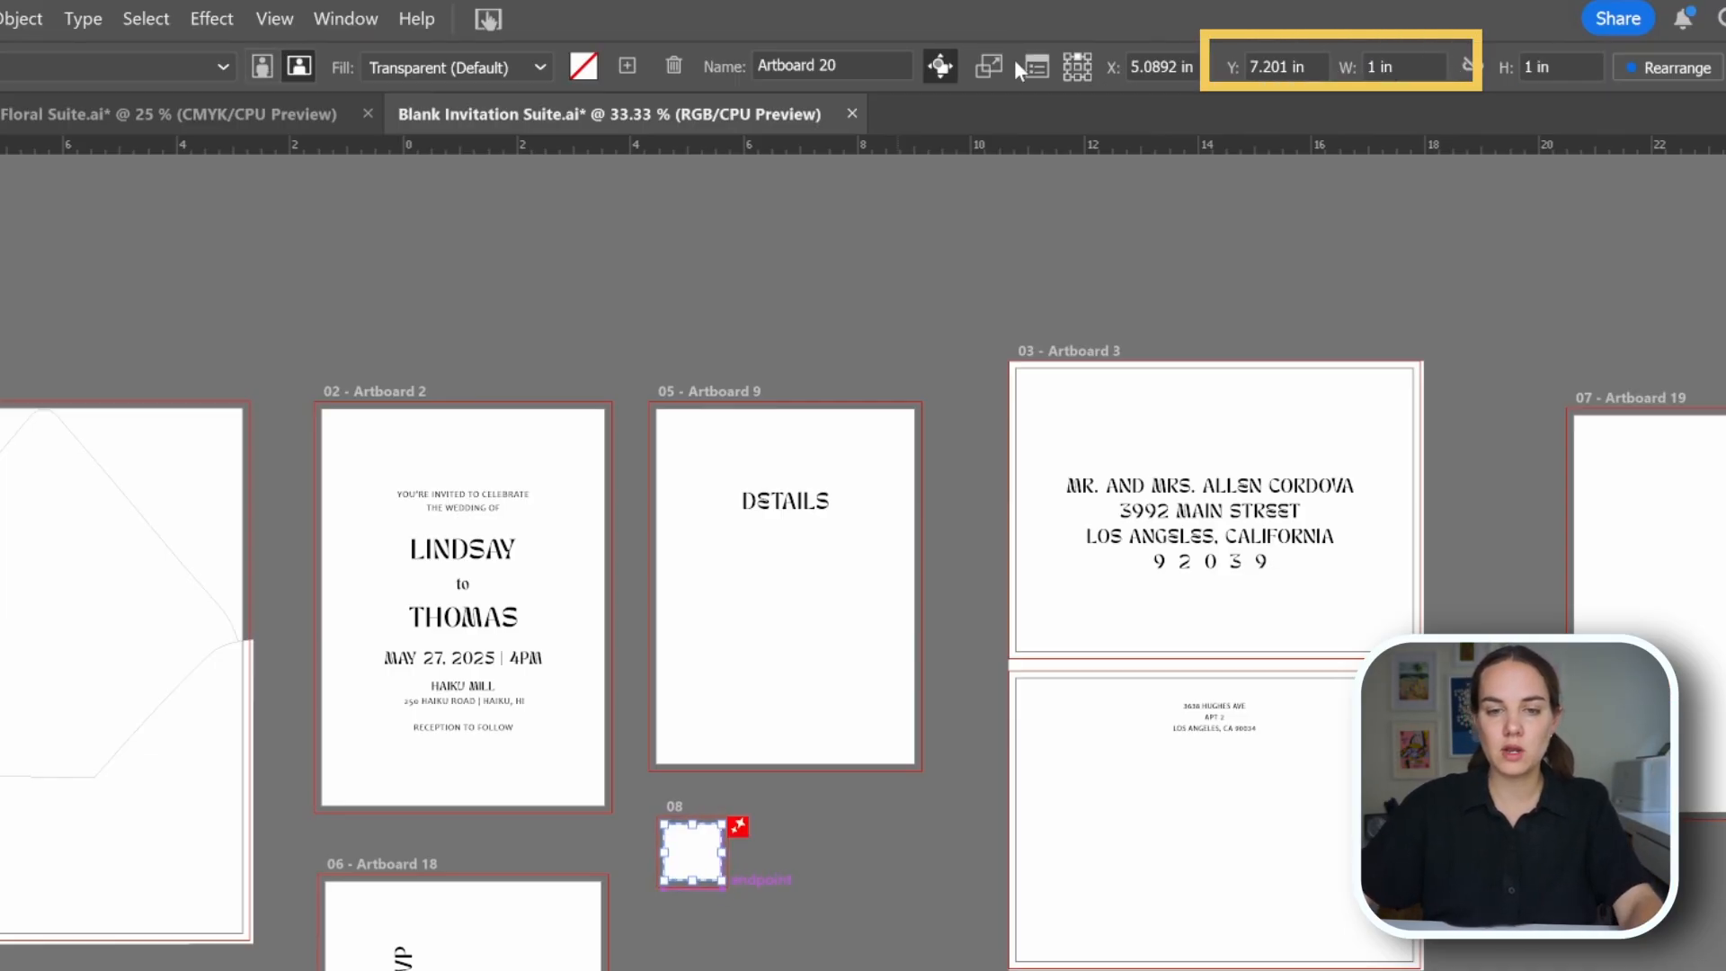
{"action": "key", "text": "Escape"}
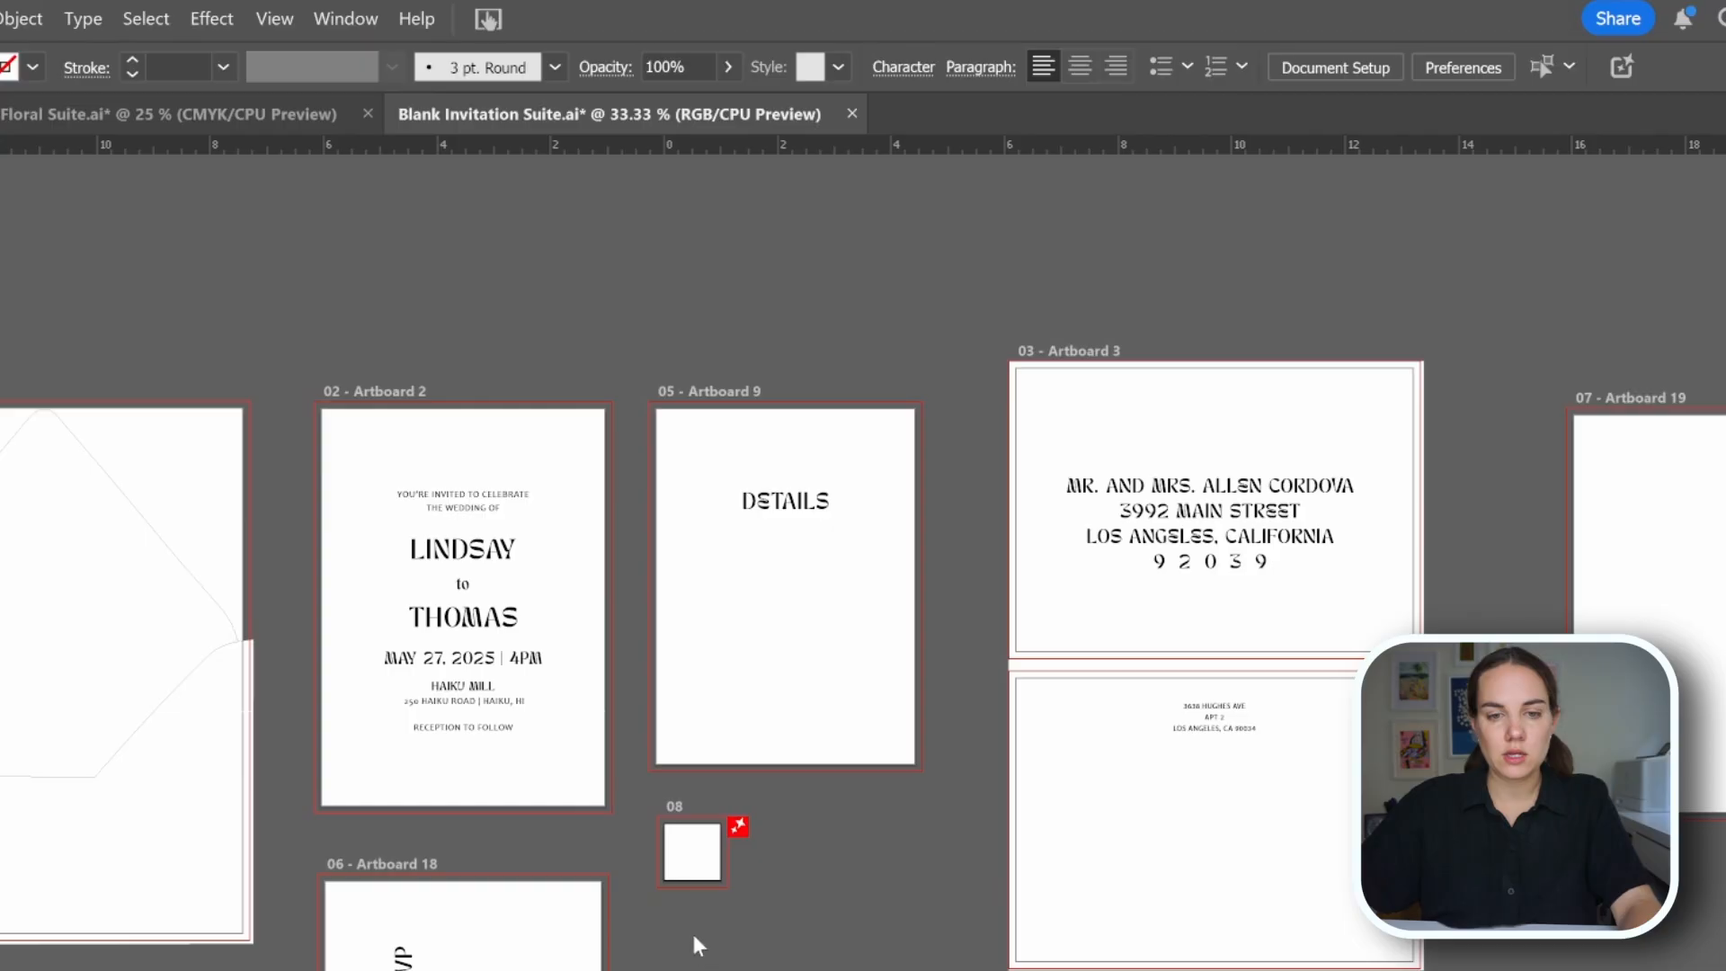
- Add an area-text label reading "wax seal" just below the 1 in square artboard
{"action": "key", "text": "t"}
{"action": "left_click_drag", "start_coordinate": [672, 911], "coordinate": [820, 943]}
{"action": "type", "text": "wax s"}
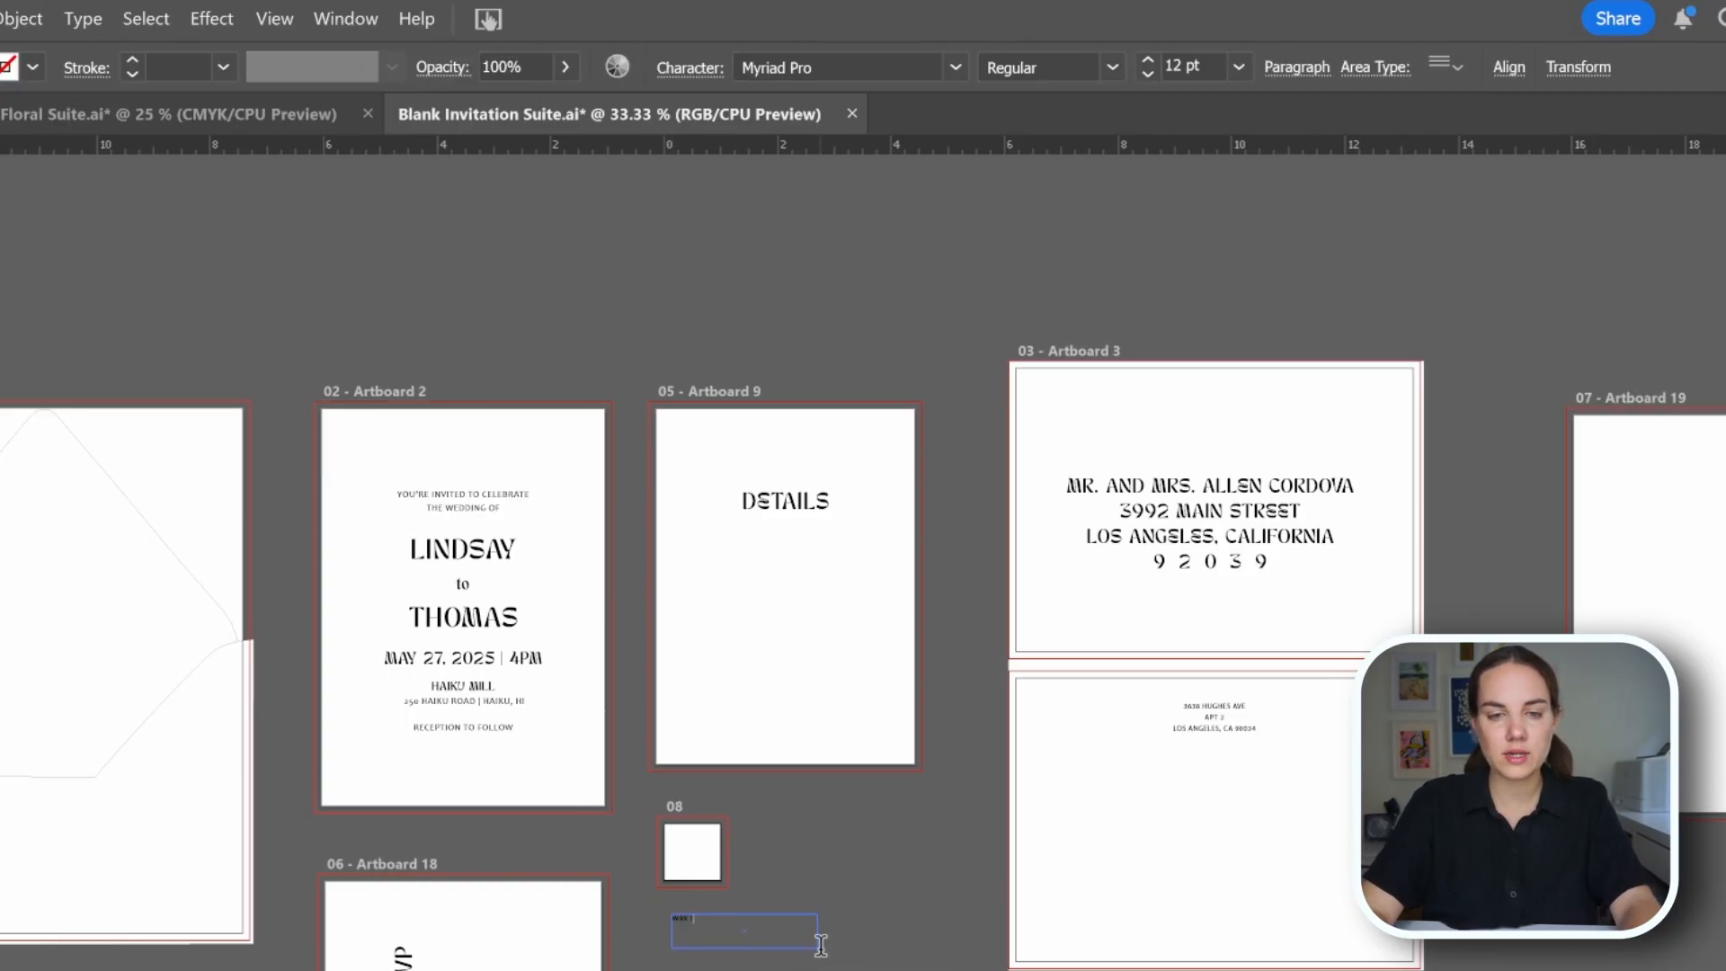
{"action": "type", "text": "eal"}
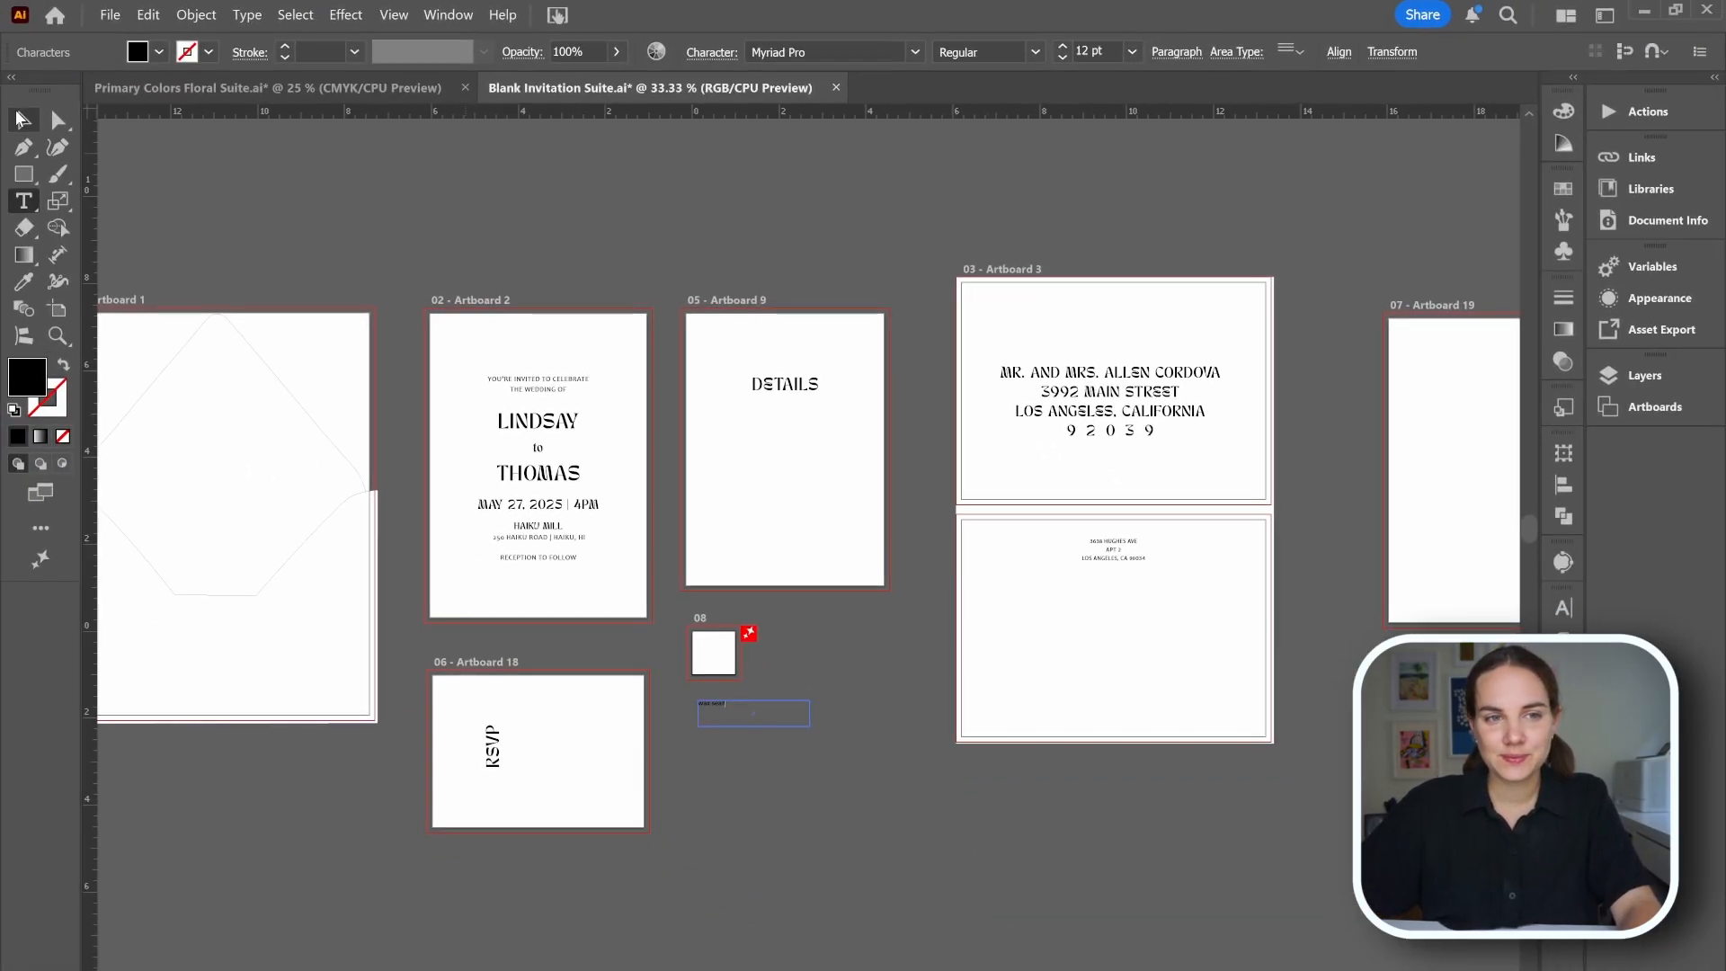
- Change the fill color of the "wax seal" label to yellow
{"action": "left_click", "coordinate": [20, 117]}
{"action": "left_click", "coordinate": [159, 52]}
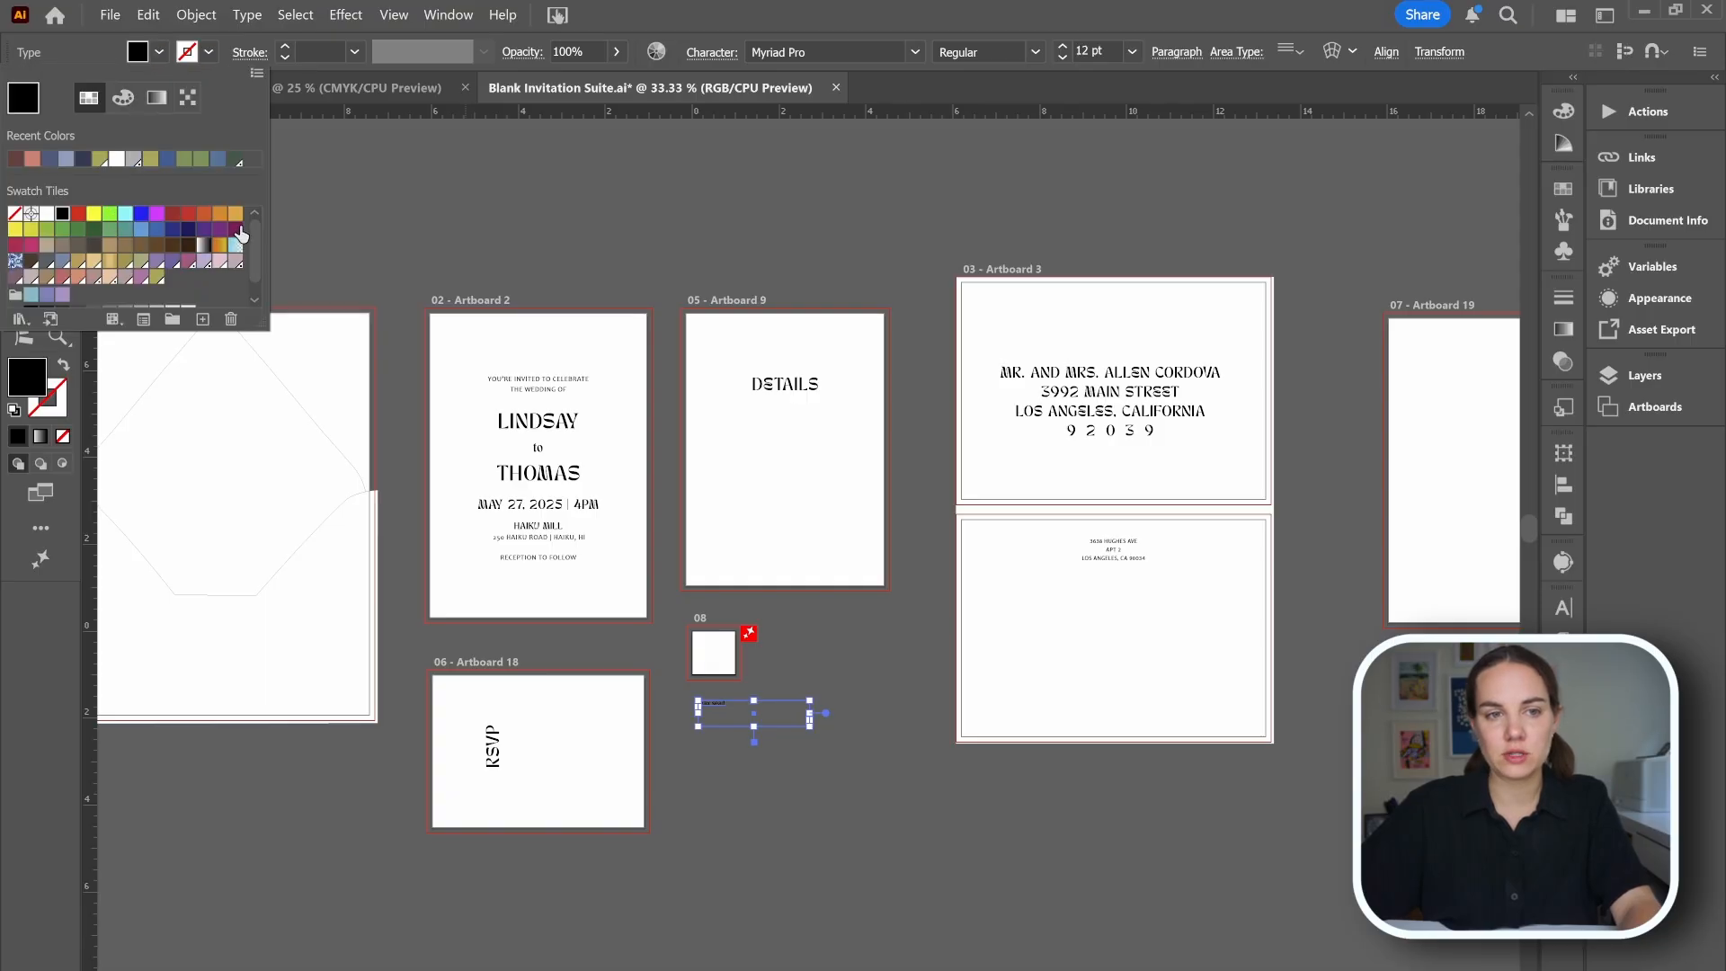
{"action": "left_click", "coordinate": [537, 245]}
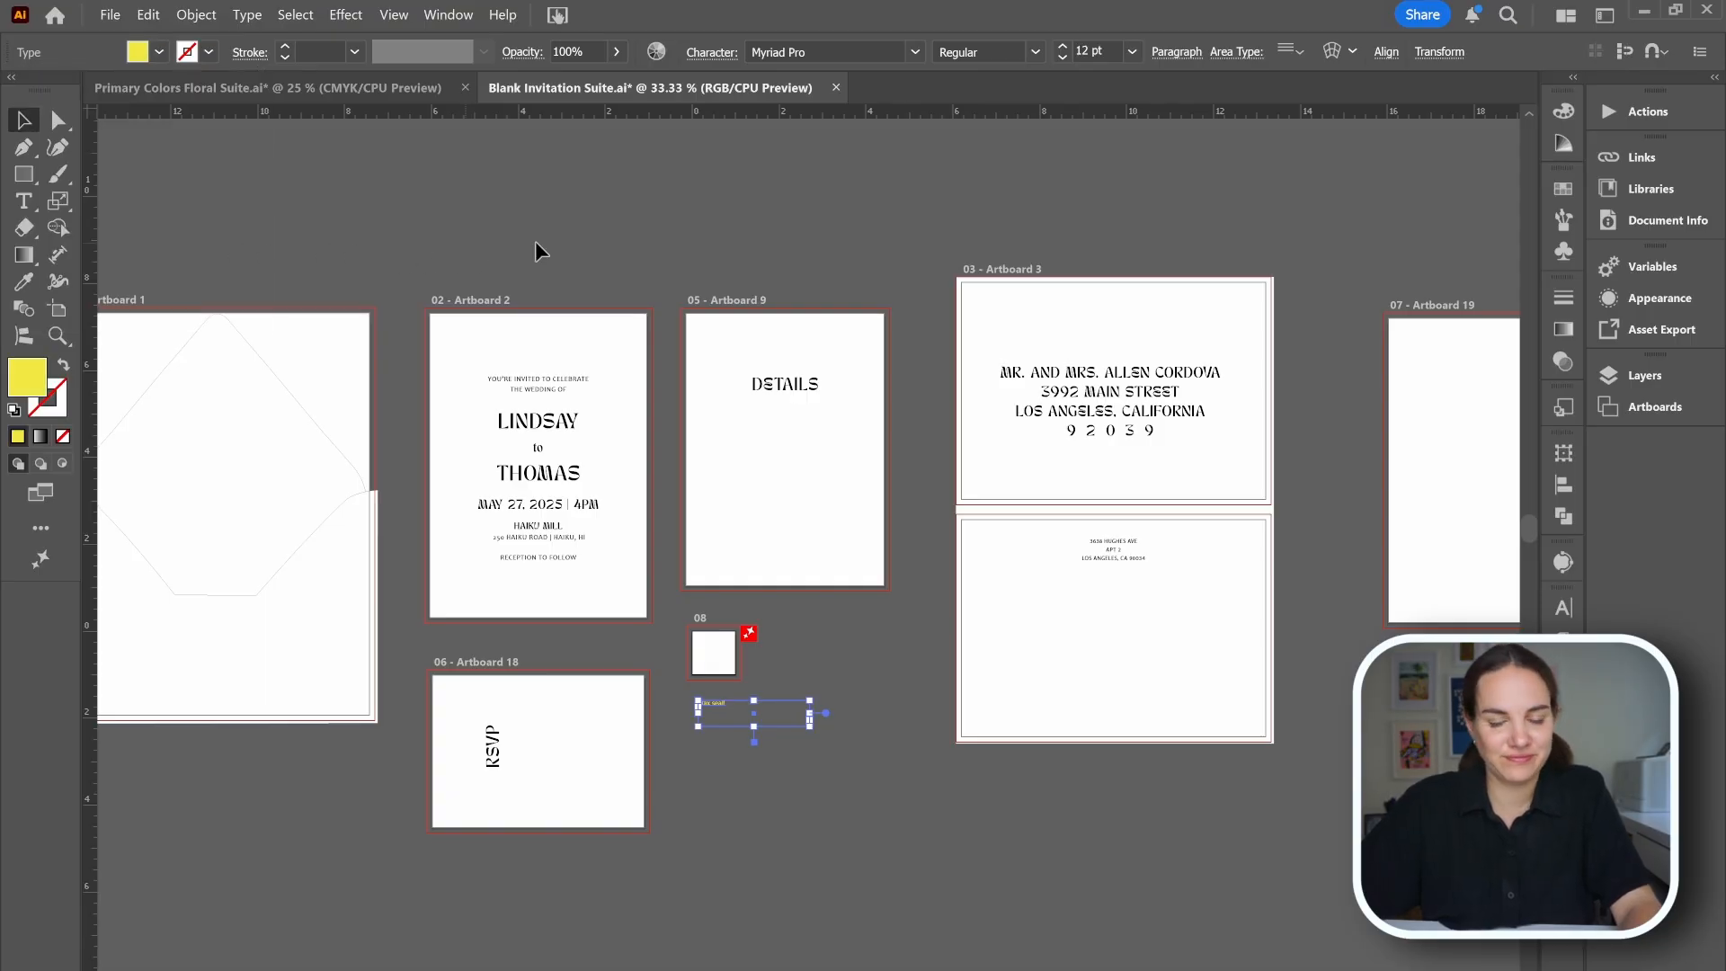
{"action": "left_click", "coordinate": [633, 250]}
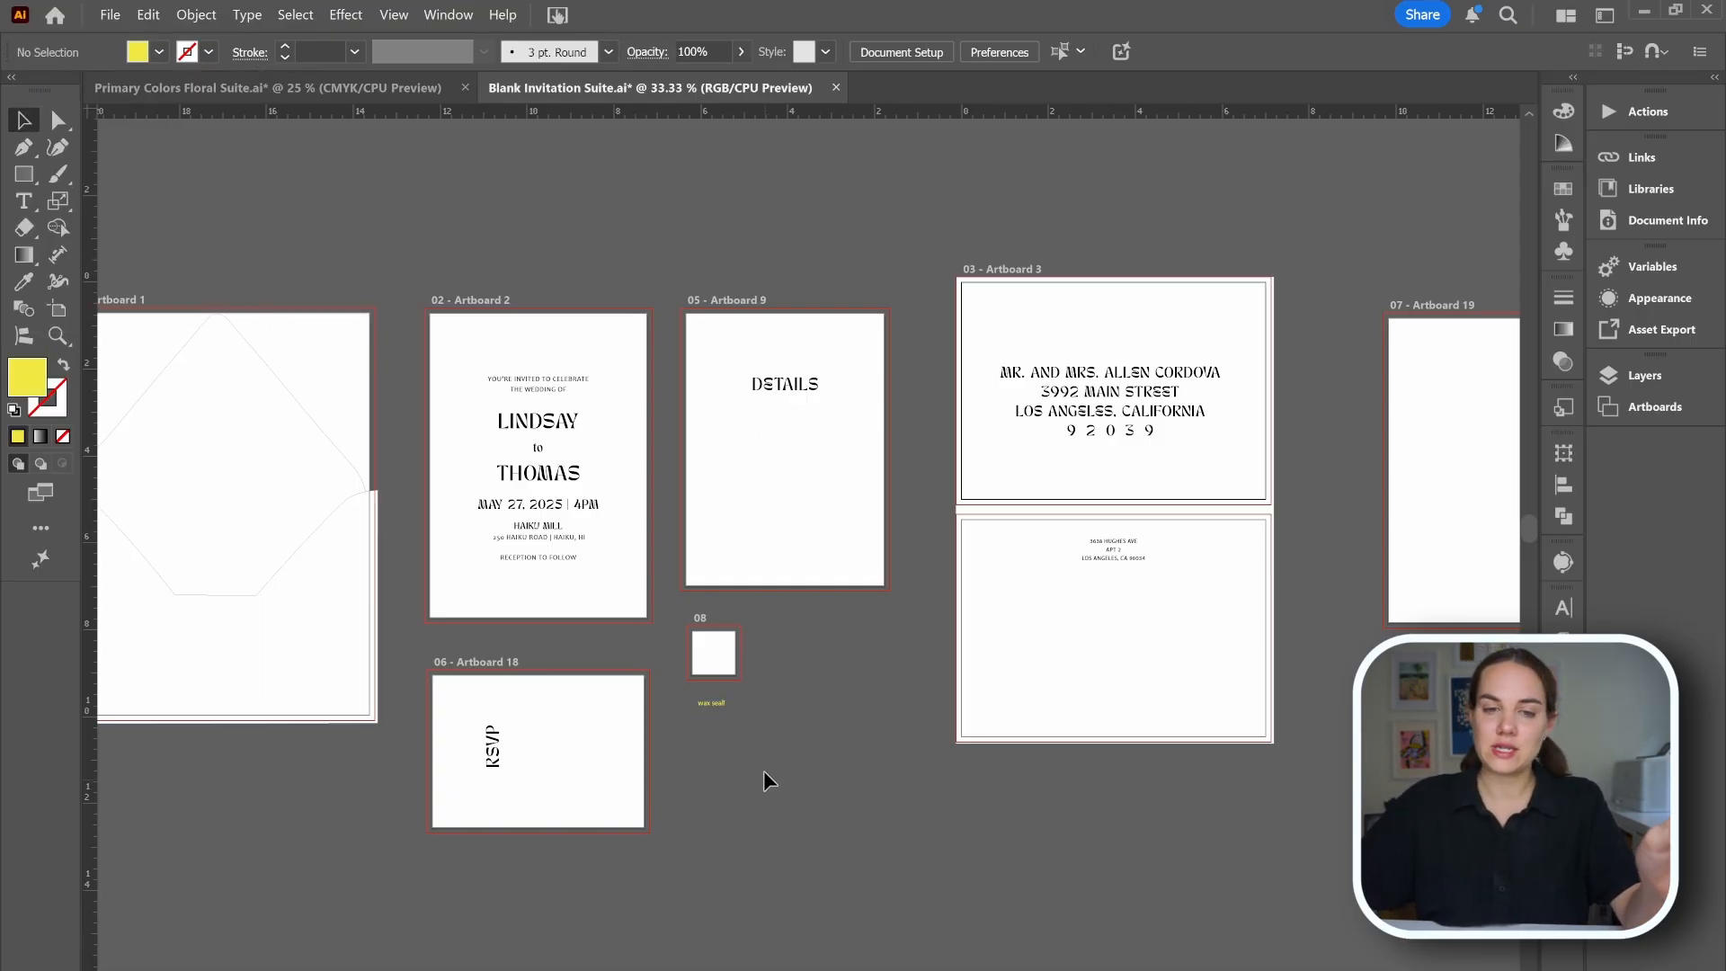
{"action": "left_click", "coordinate": [715, 704]}
{"action": "left_click", "coordinate": [799, 770]}
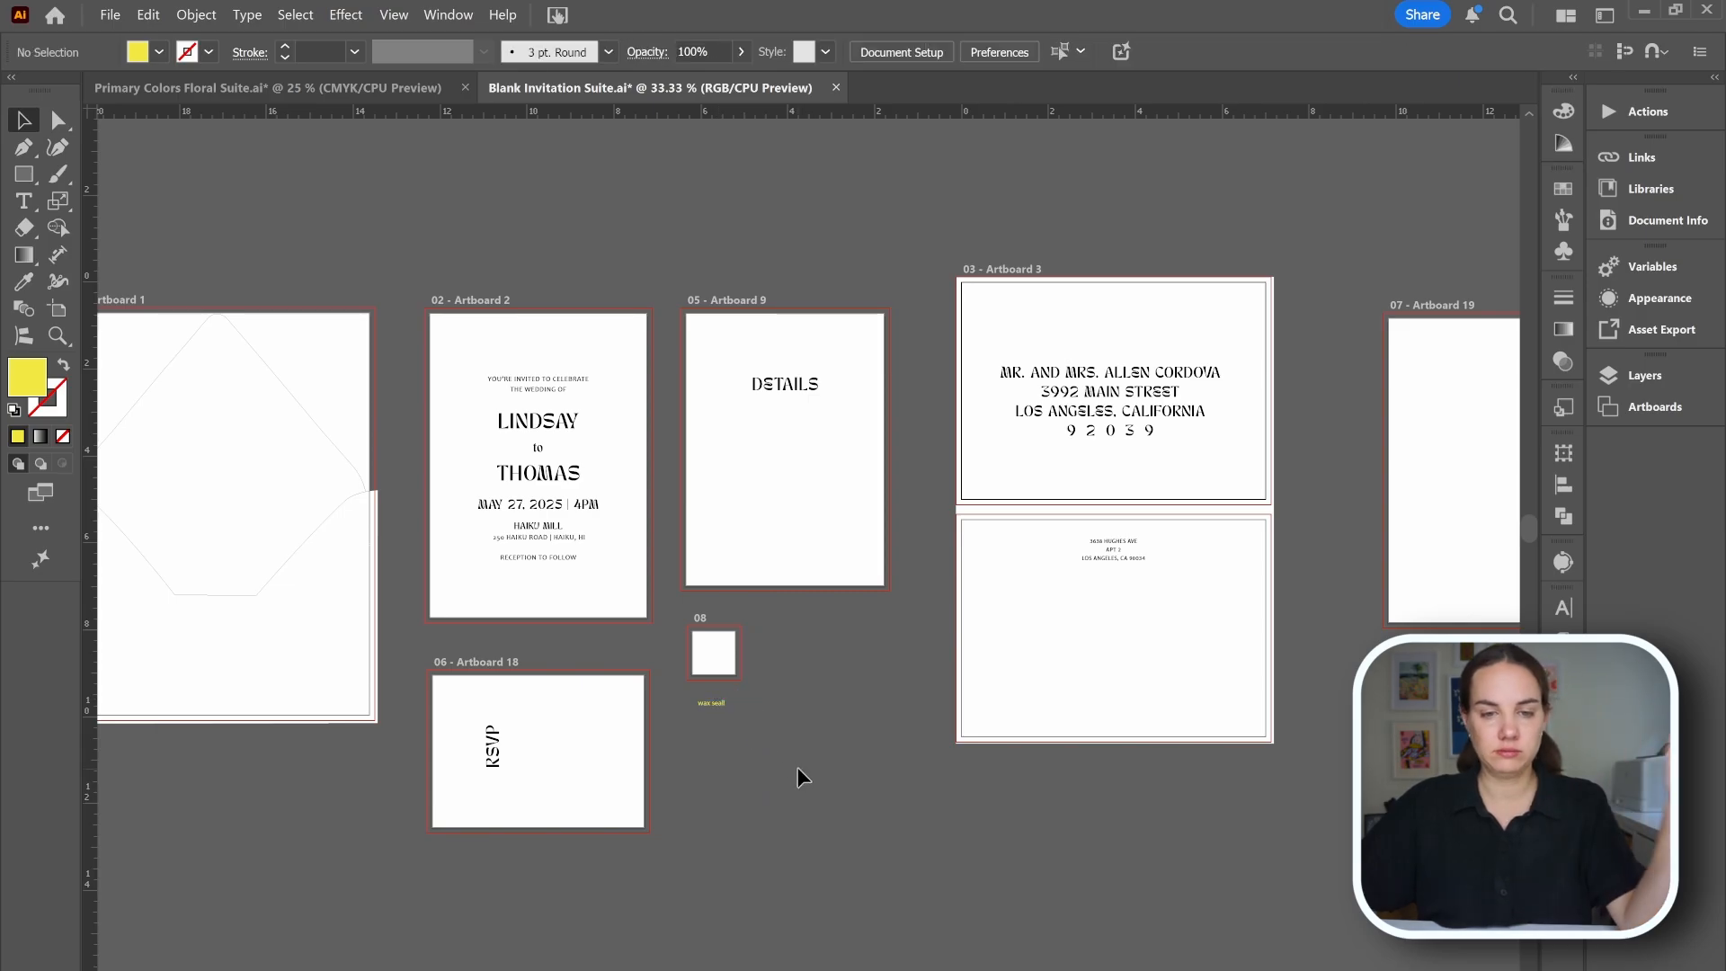
{"action": "scroll", "coordinate": [800, 773], "scroll_direction": "right", "scroll_amount": 1}
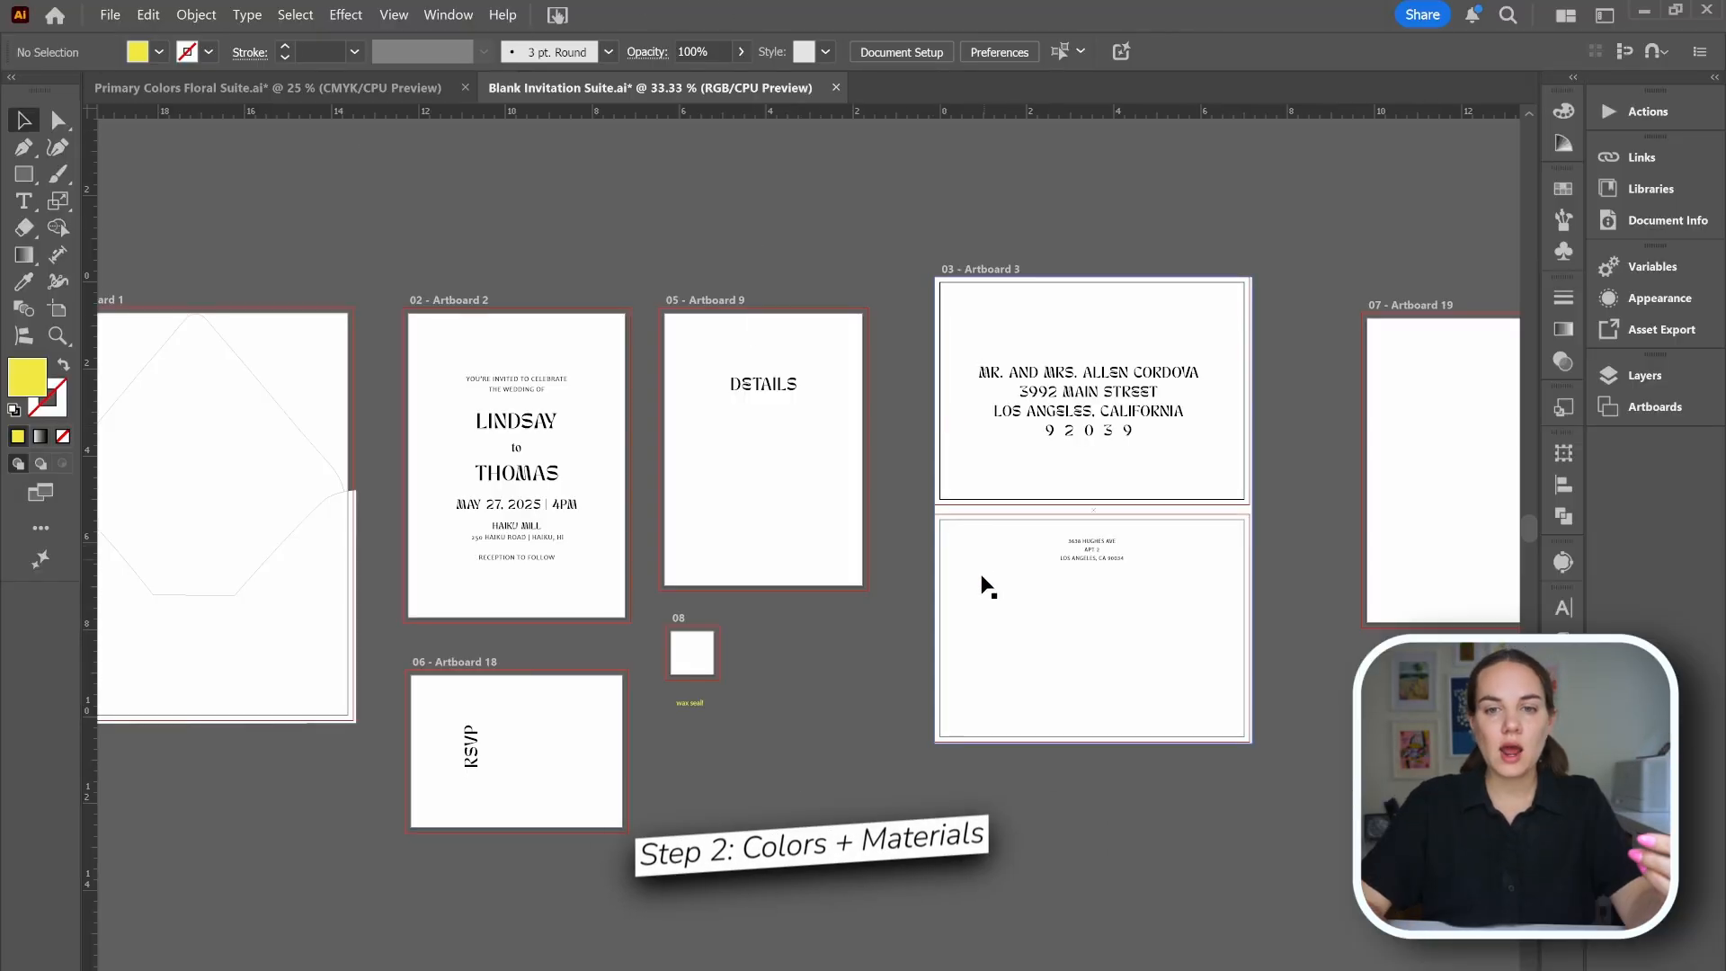
{"action": "scroll", "coordinate": [986, 586], "scroll_direction": "left", "scroll_amount": 5}
{"action": "scroll", "coordinate": [986, 585], "scroll_direction": "up", "scroll_amount": 4}
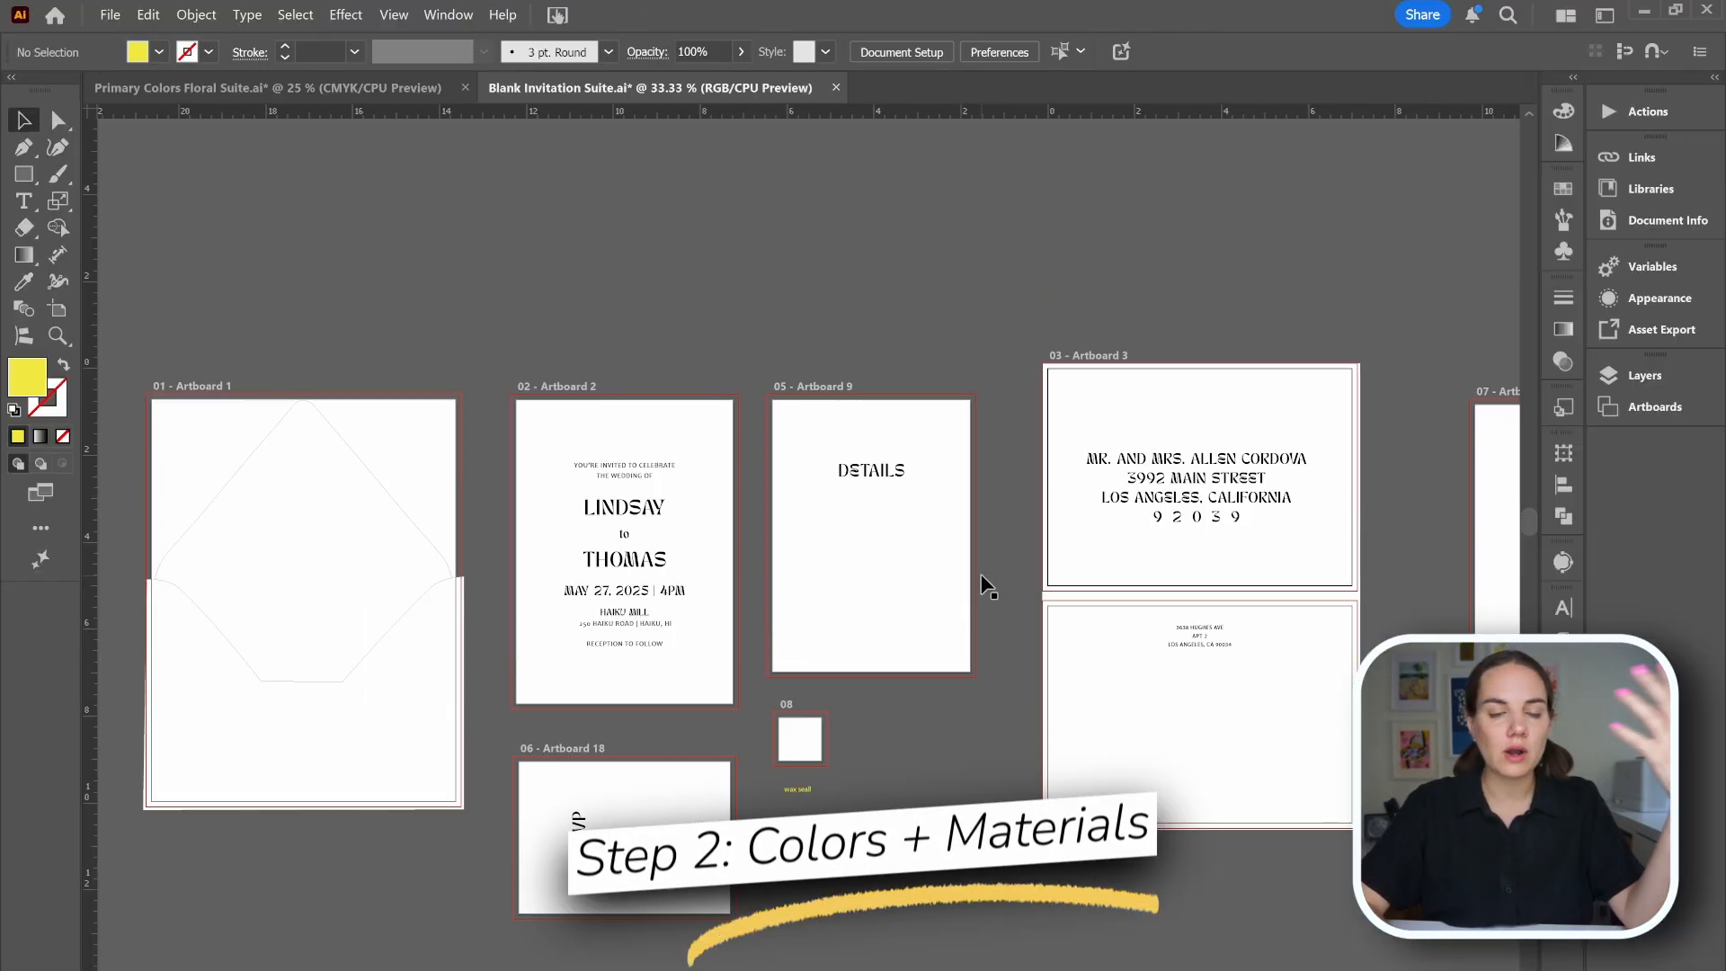
- Paste the six copied color swatches and move them onto the empty canvas above the artboards
{"action": "scroll", "coordinate": [984, 585], "scroll_direction": "right", "scroll_amount": 6}
{"action": "key", "text": "ctrl+v"}
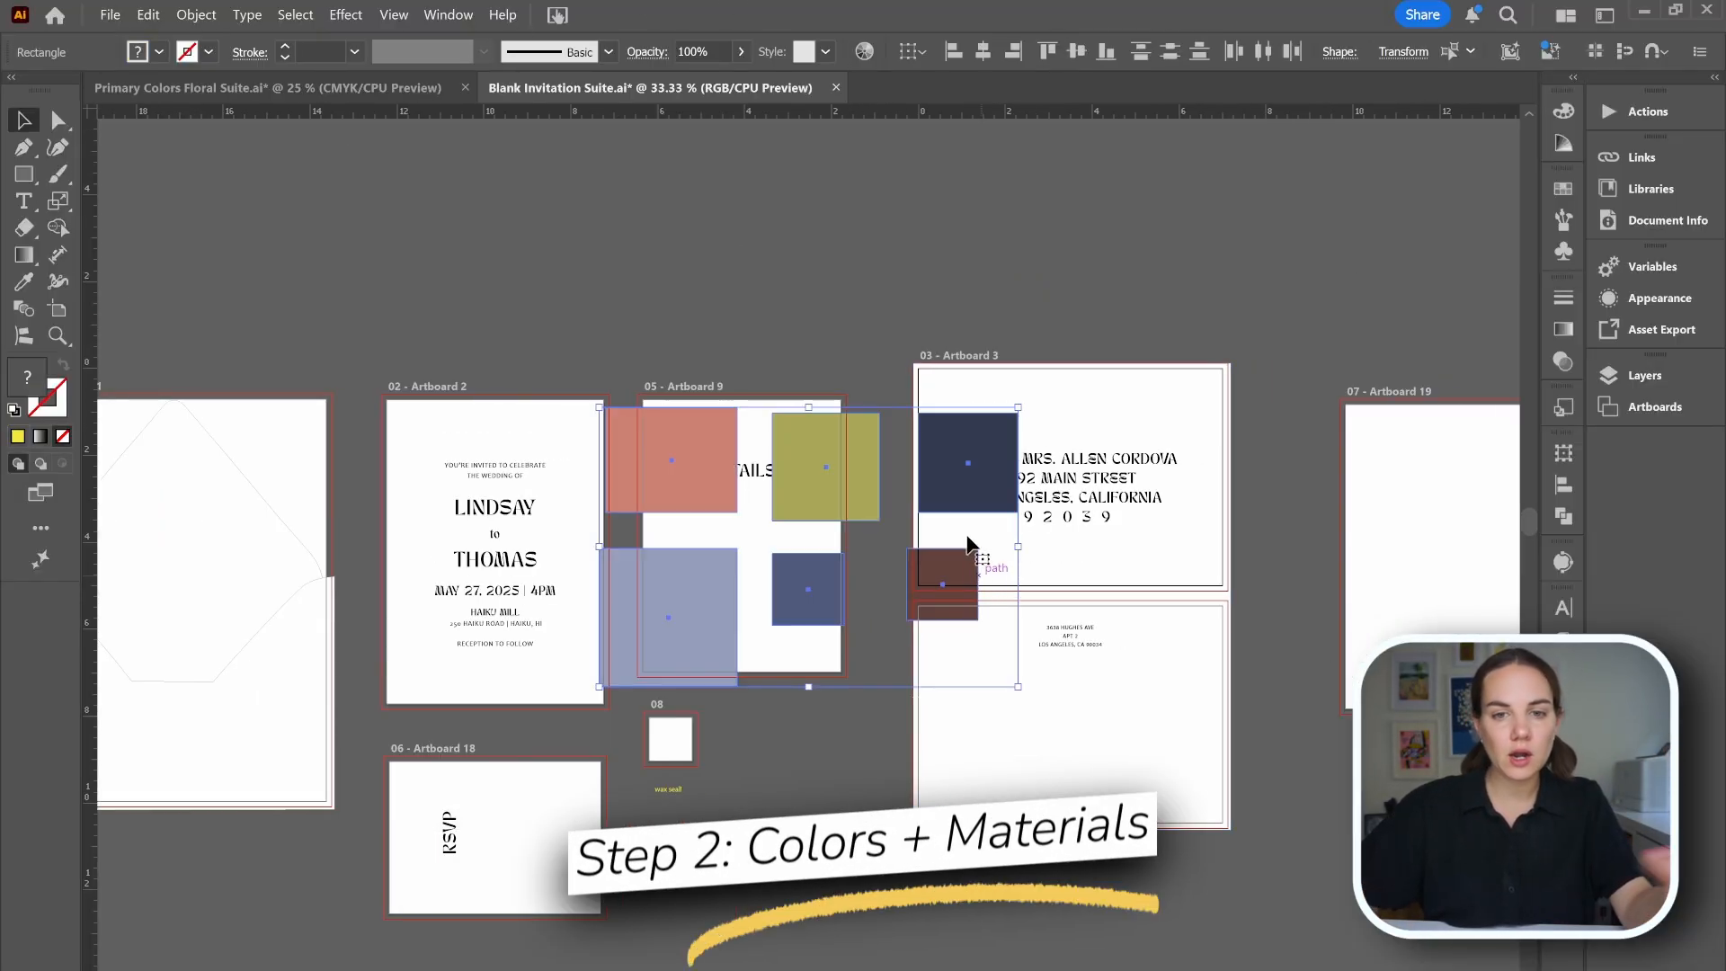
{"action": "left_click_drag", "start_coordinate": [1000, 508], "coordinate": [561, 217]}
{"action": "scroll", "coordinate": [613, 308], "scroll_direction": "up", "scroll_amount": 2}
- Move the salmon swatch to the other side of the palette, beside the brown swatch
{"action": "left_click_drag", "start_coordinate": [578, 151], "coordinate": [546, 210]}
{"action": "left_click", "coordinate": [735, 305]}
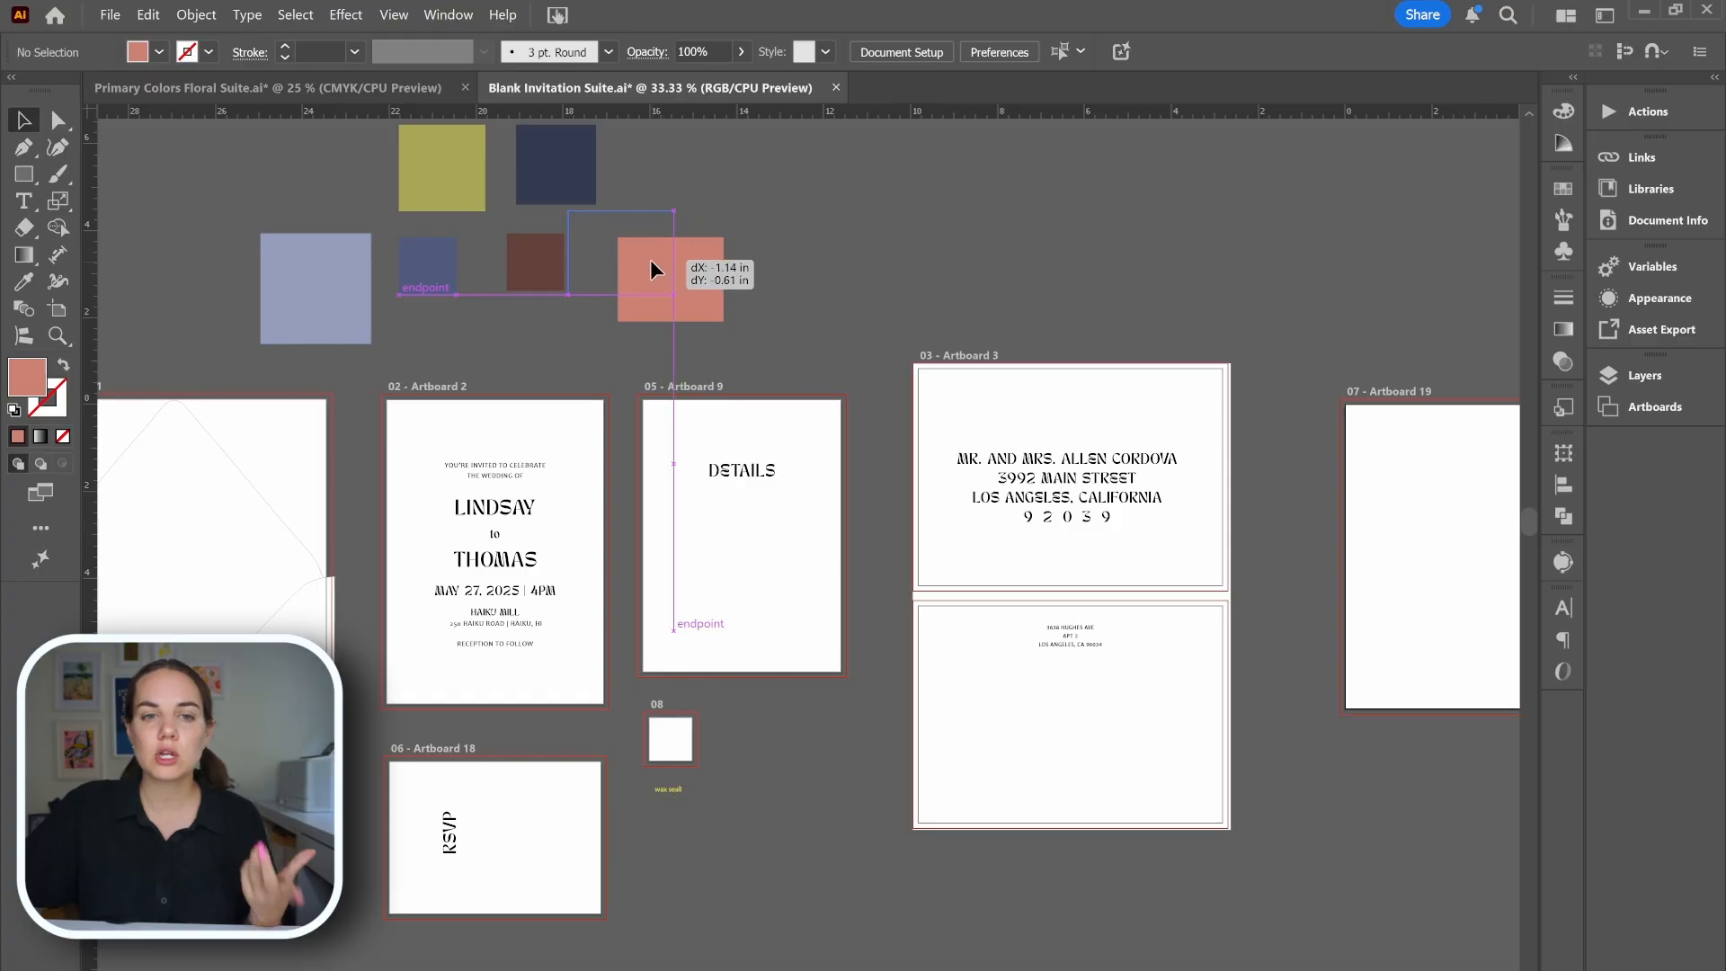
{"action": "left_click_drag", "start_coordinate": [650, 259], "coordinate": [655, 269]}
{"action": "left_click", "coordinate": [746, 280]}
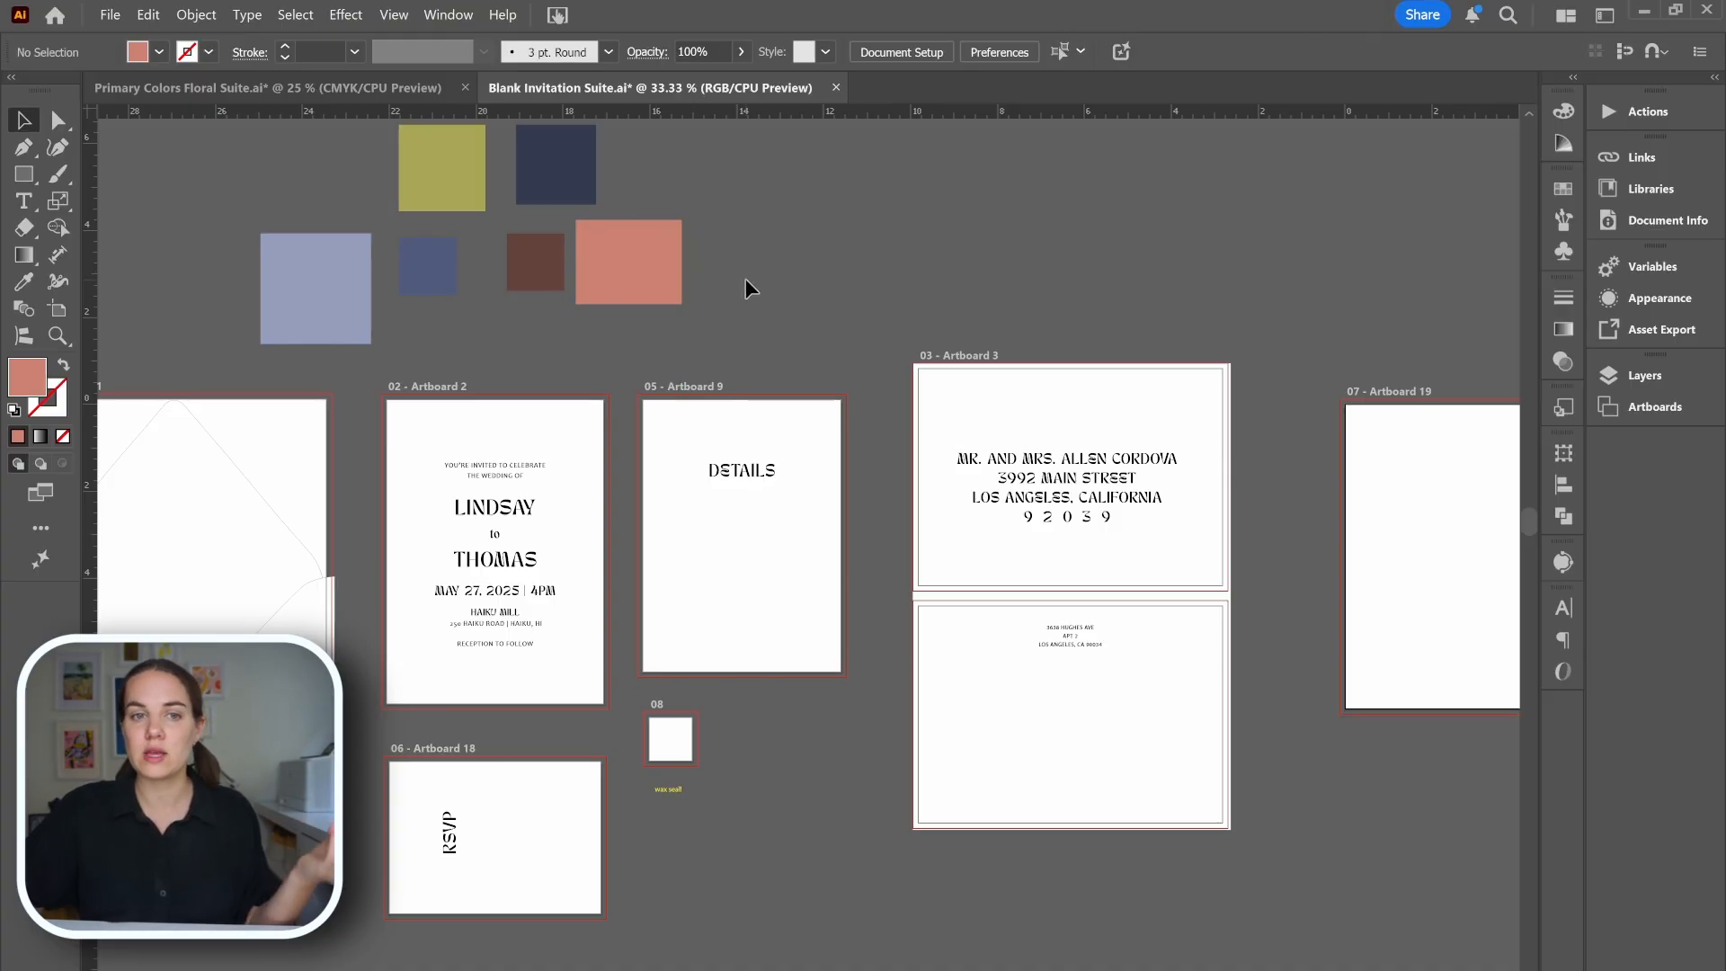
{"action": "scroll", "coordinate": [746, 280], "scroll_direction": "up", "scroll_amount": 2}
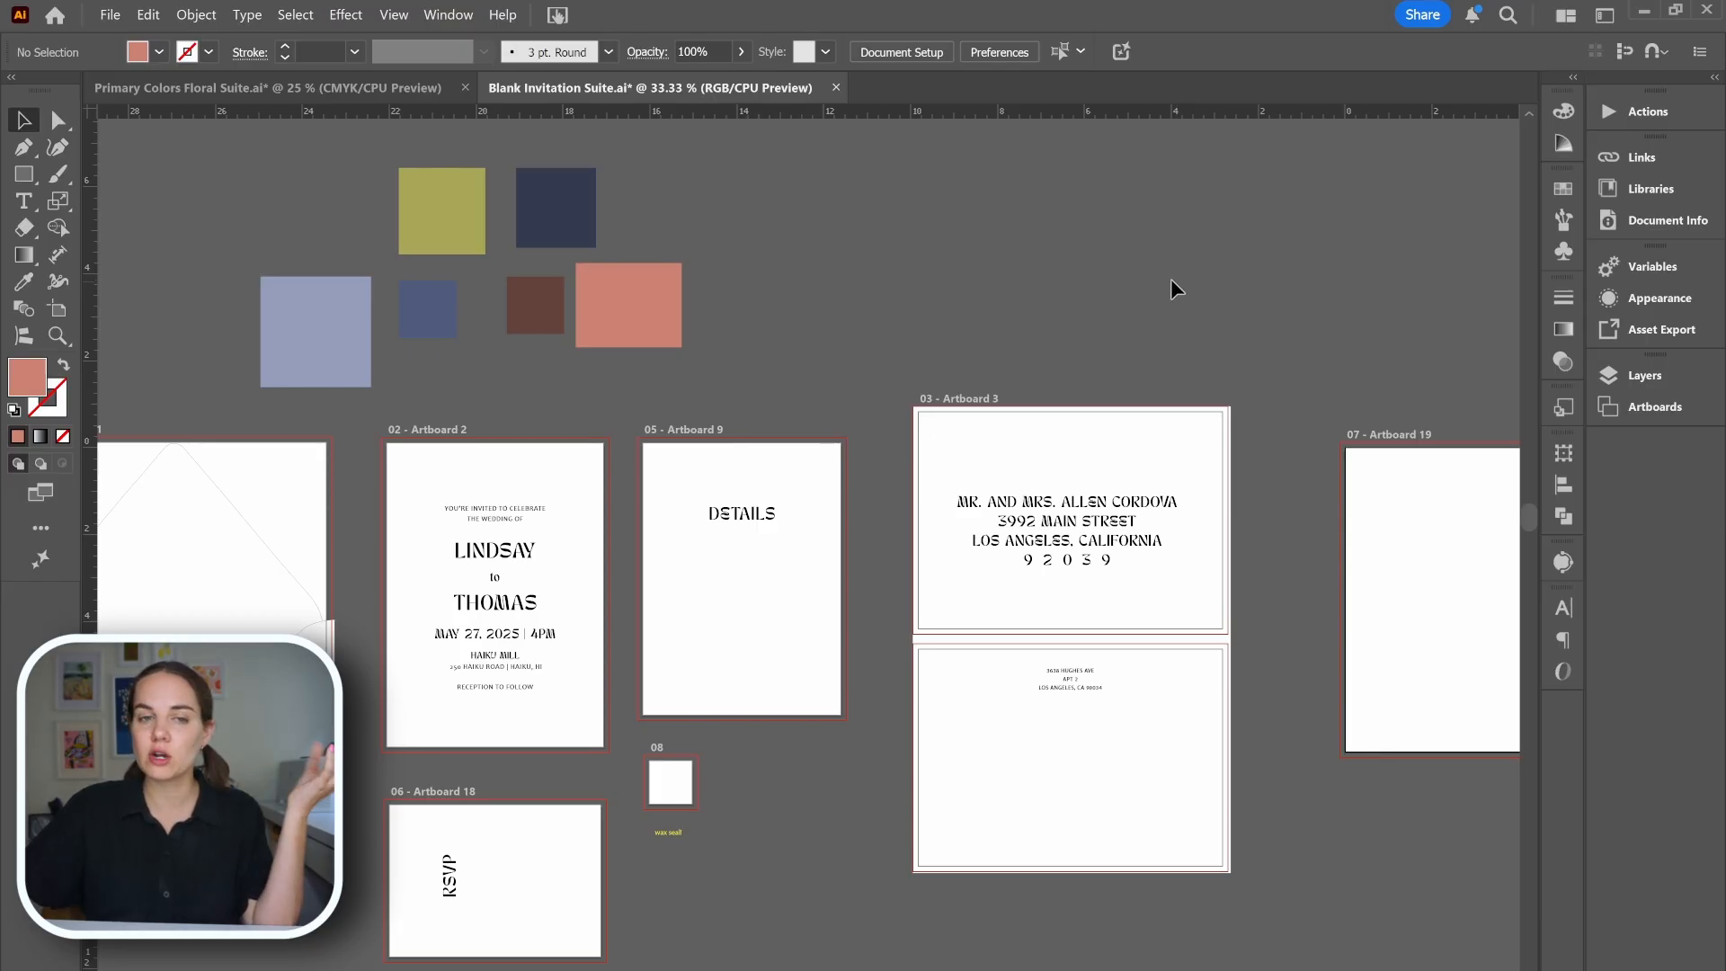
- Look through The Stationer's CC Library folders, including the Die Cut Shapes and the PrintsWell envelope liner templates
{"action": "left_click", "coordinate": [1658, 191]}
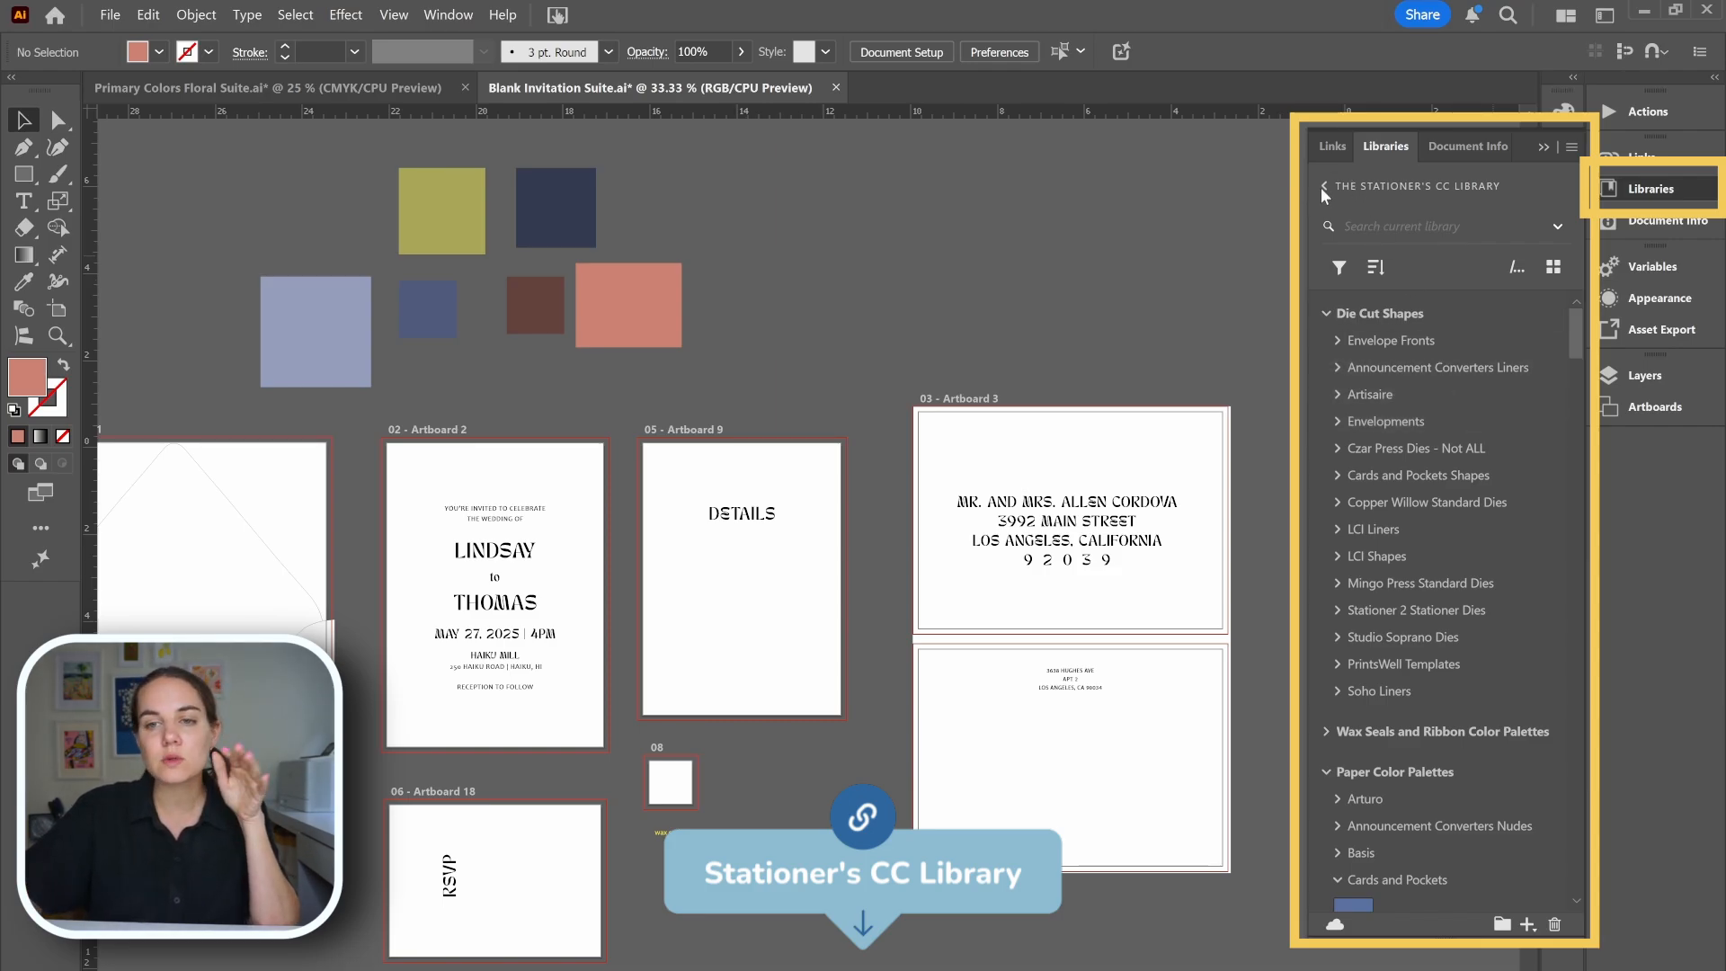
{"action": "left_click", "coordinate": [1325, 313]}
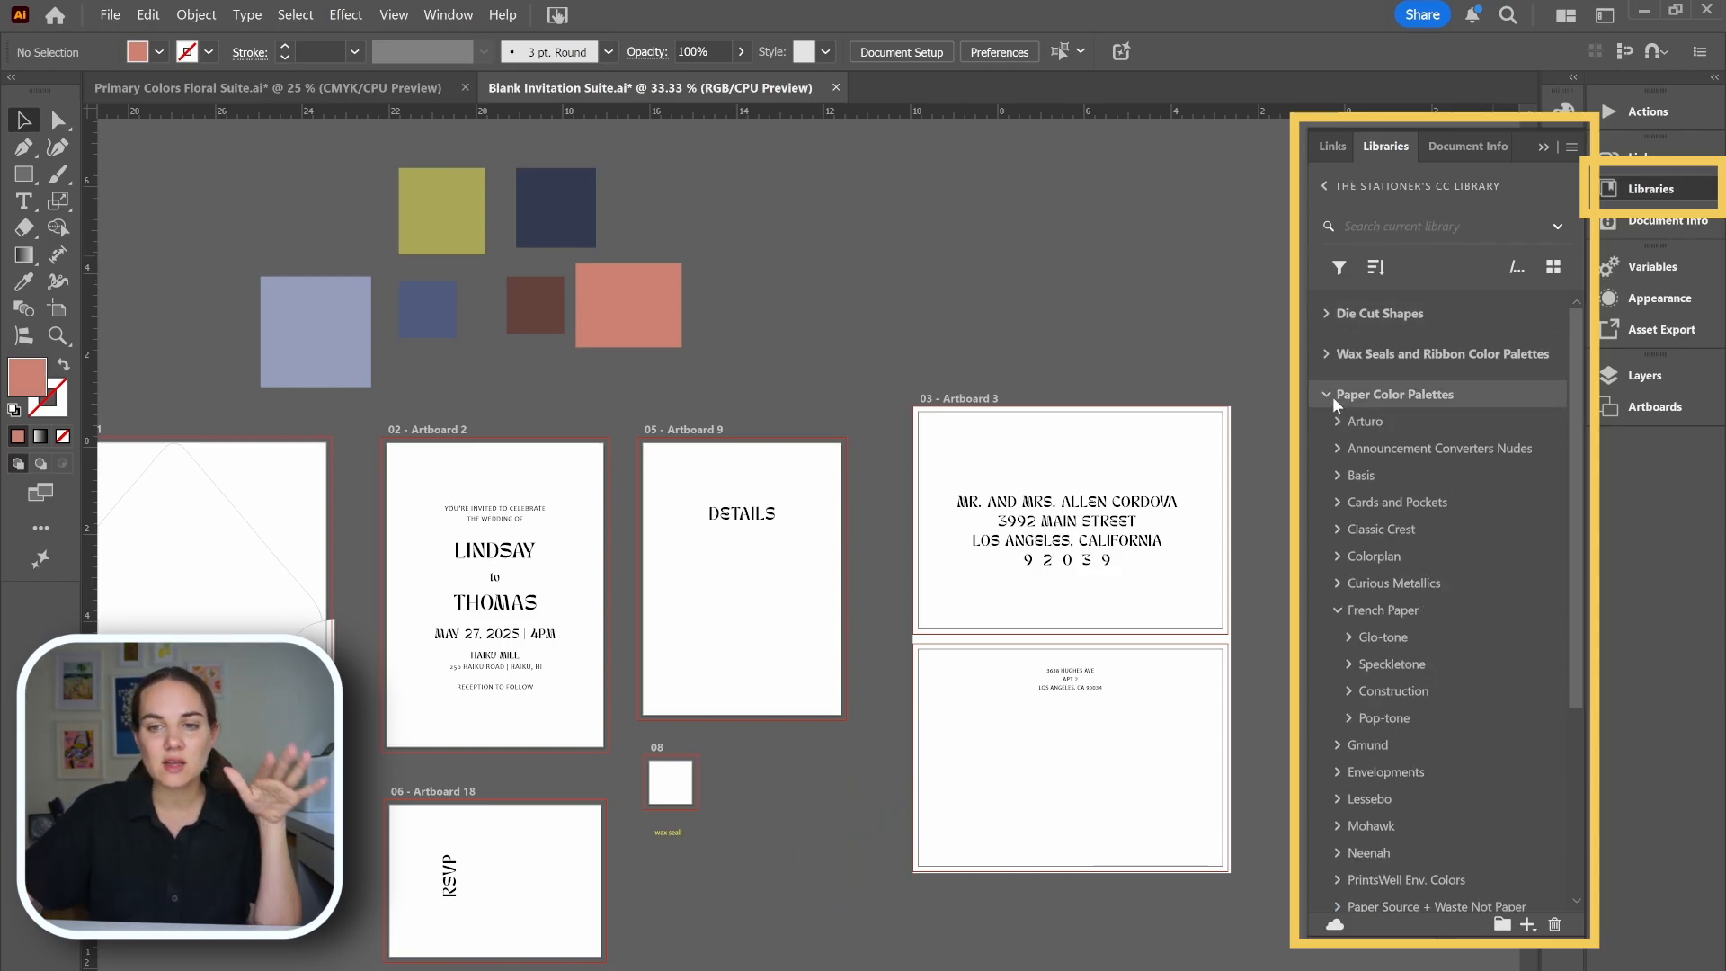
{"action": "left_click", "coordinate": [1325, 395]}
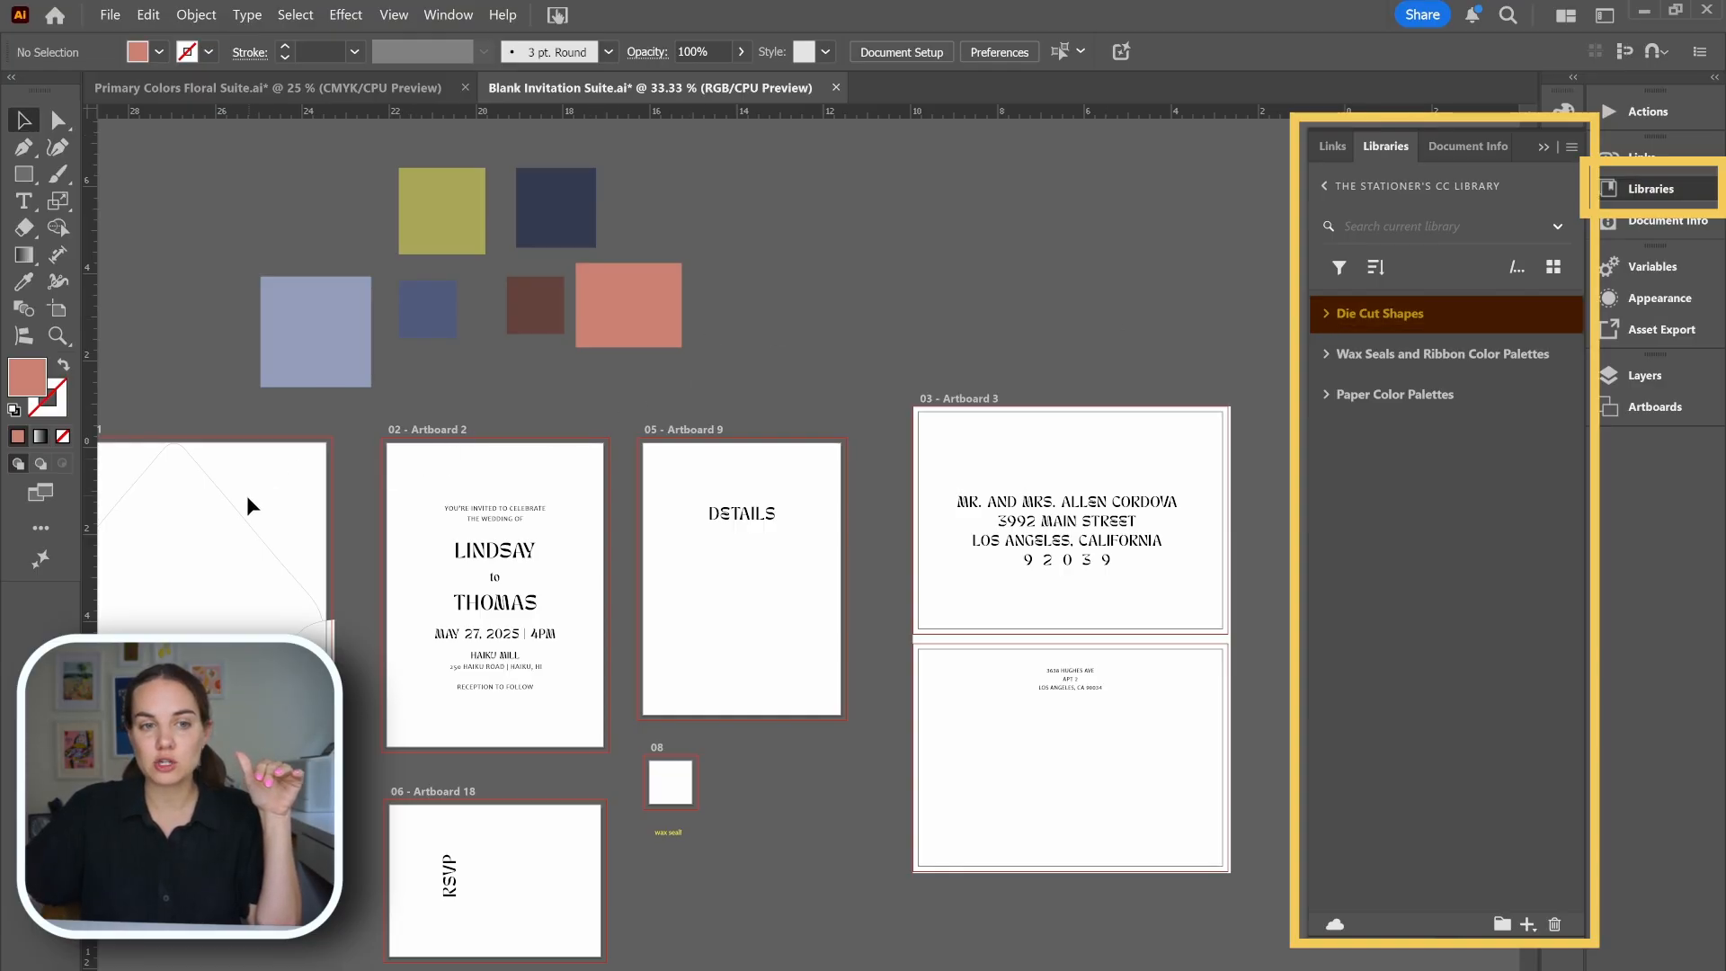
{"action": "left_click", "coordinate": [1325, 312]}
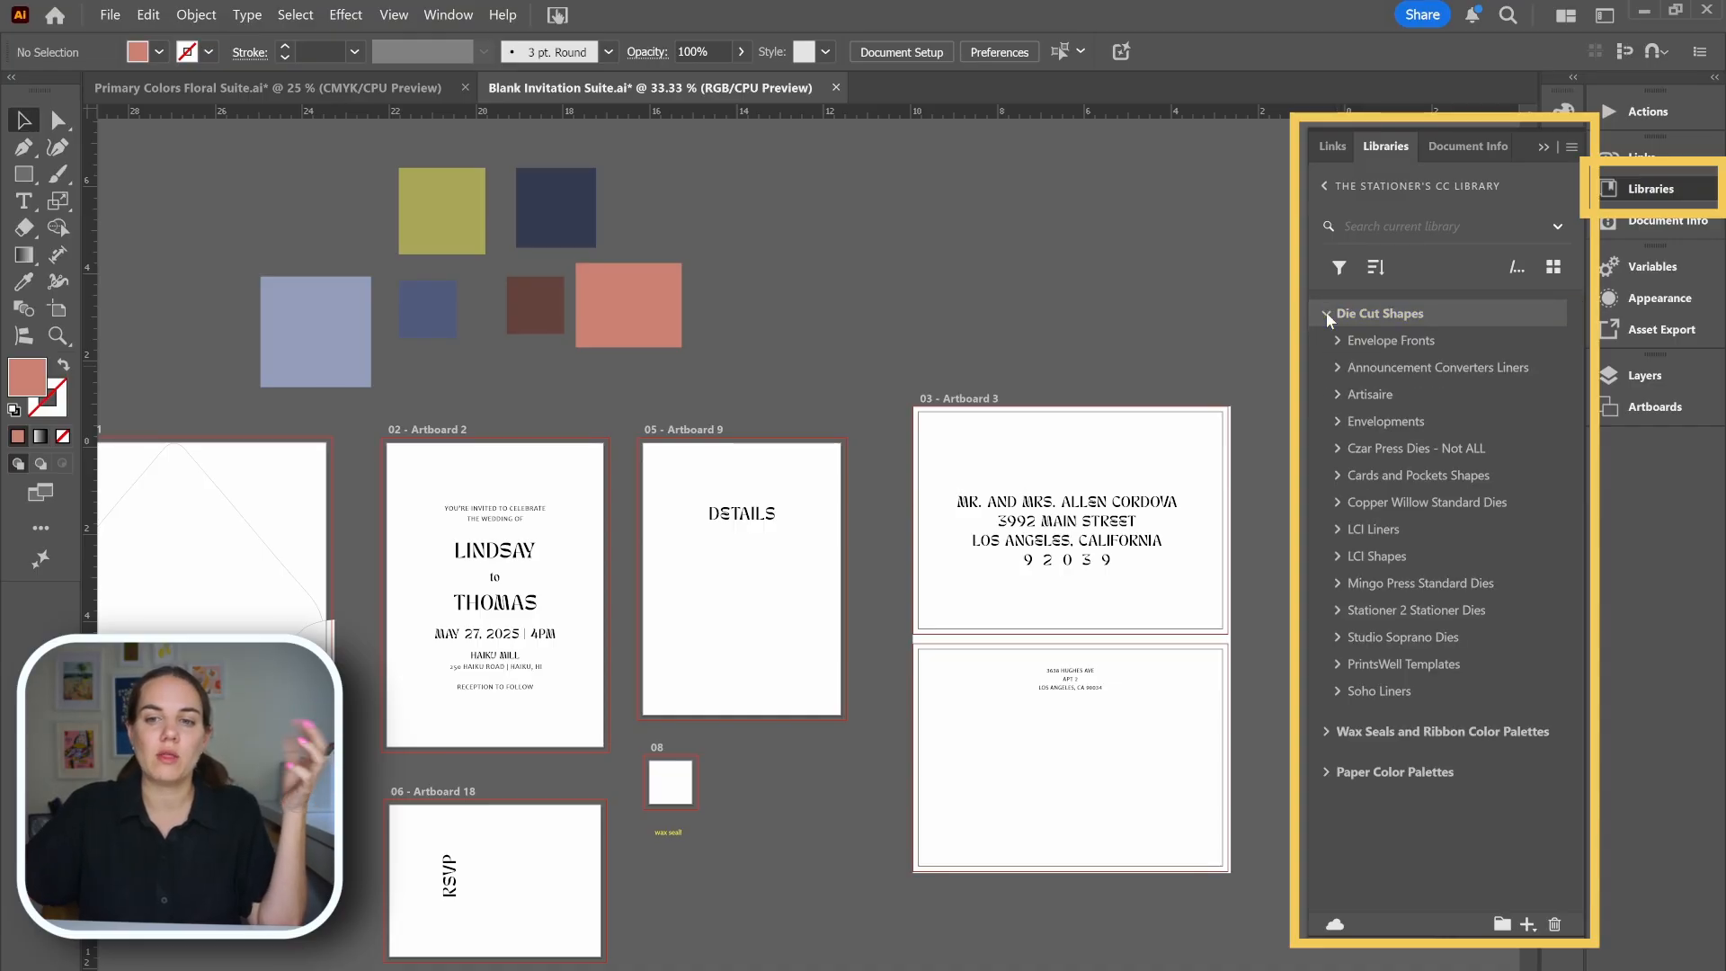
{"action": "left_click", "coordinate": [1336, 664]}
{"action": "scroll", "coordinate": [1348, 665], "scroll_direction": "down", "scroll_amount": 4}
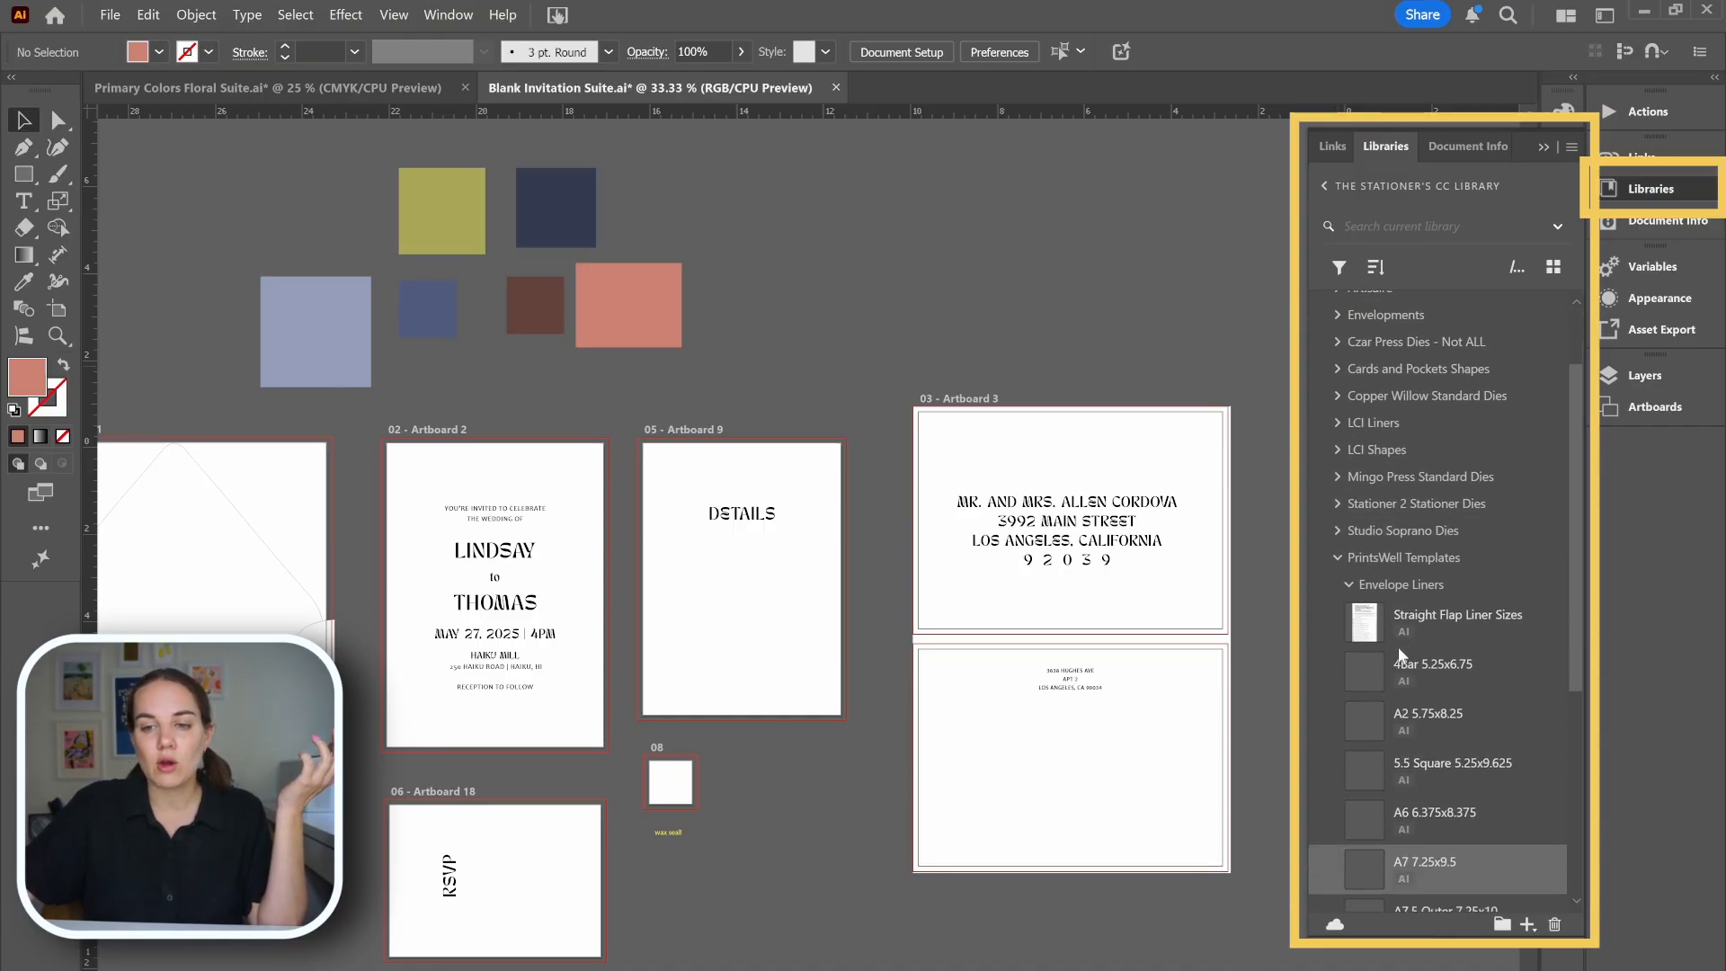
{"action": "scroll", "coordinate": [1399, 645], "scroll_direction": "up", "scroll_amount": 4}
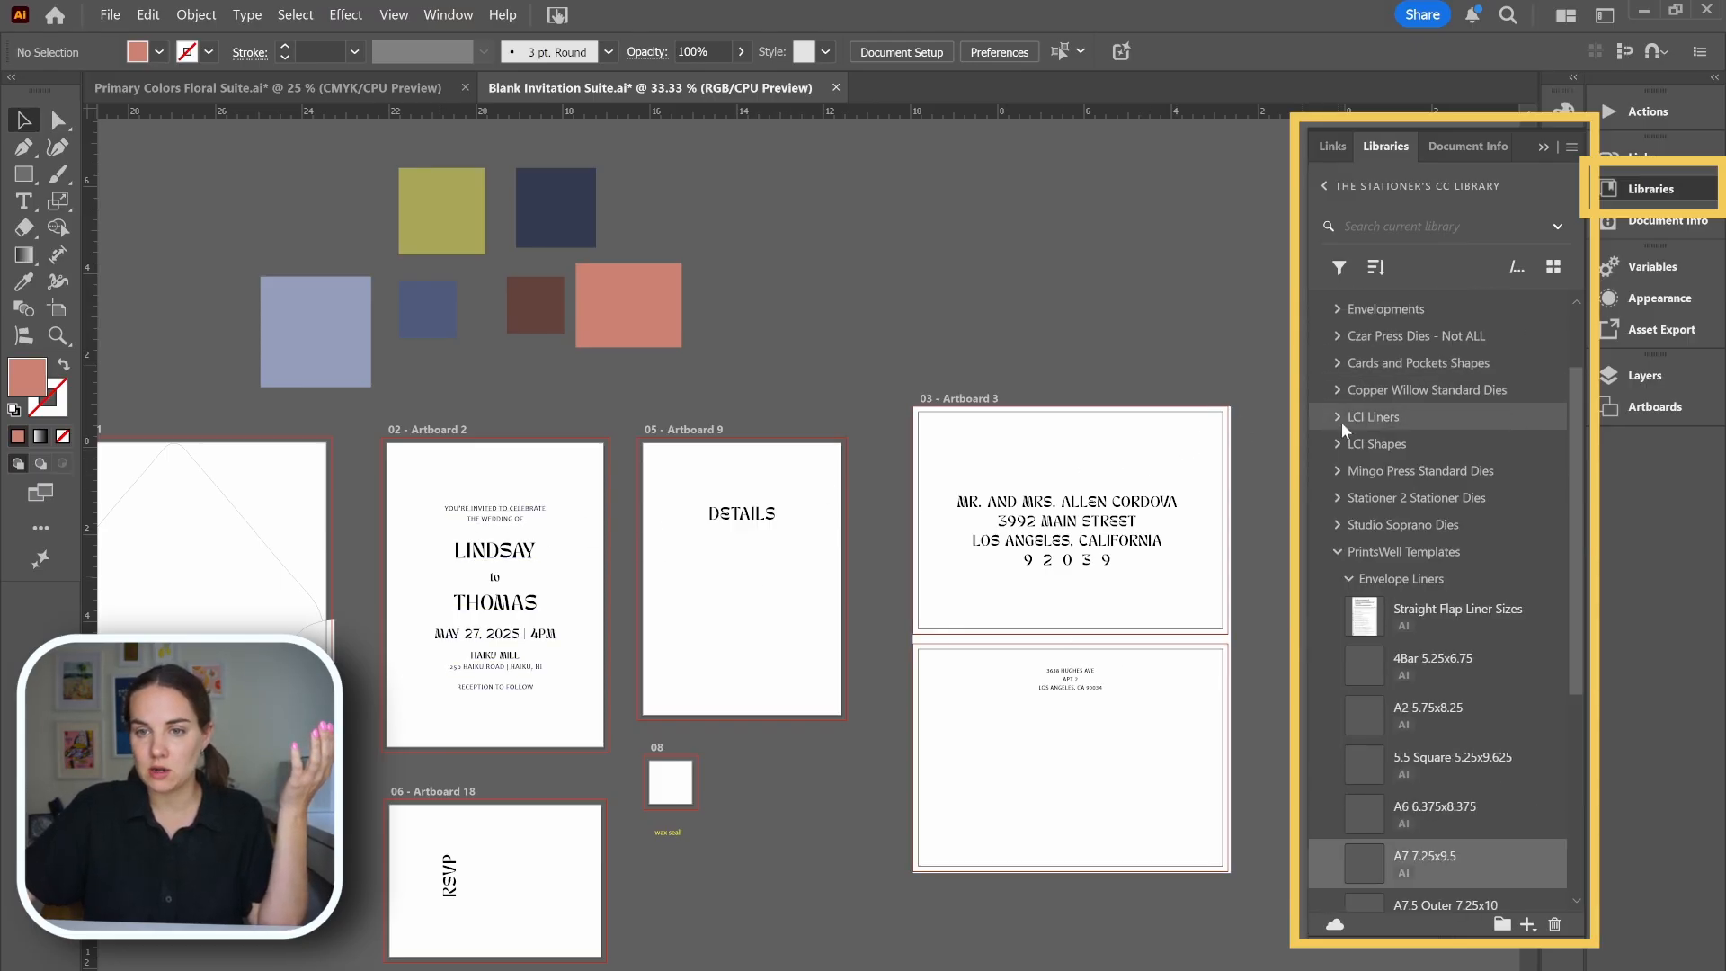
{"action": "scroll", "coordinate": [1342, 420], "scroll_direction": "up", "scroll_amount": 2}
{"action": "left_click", "coordinate": [1325, 314]}
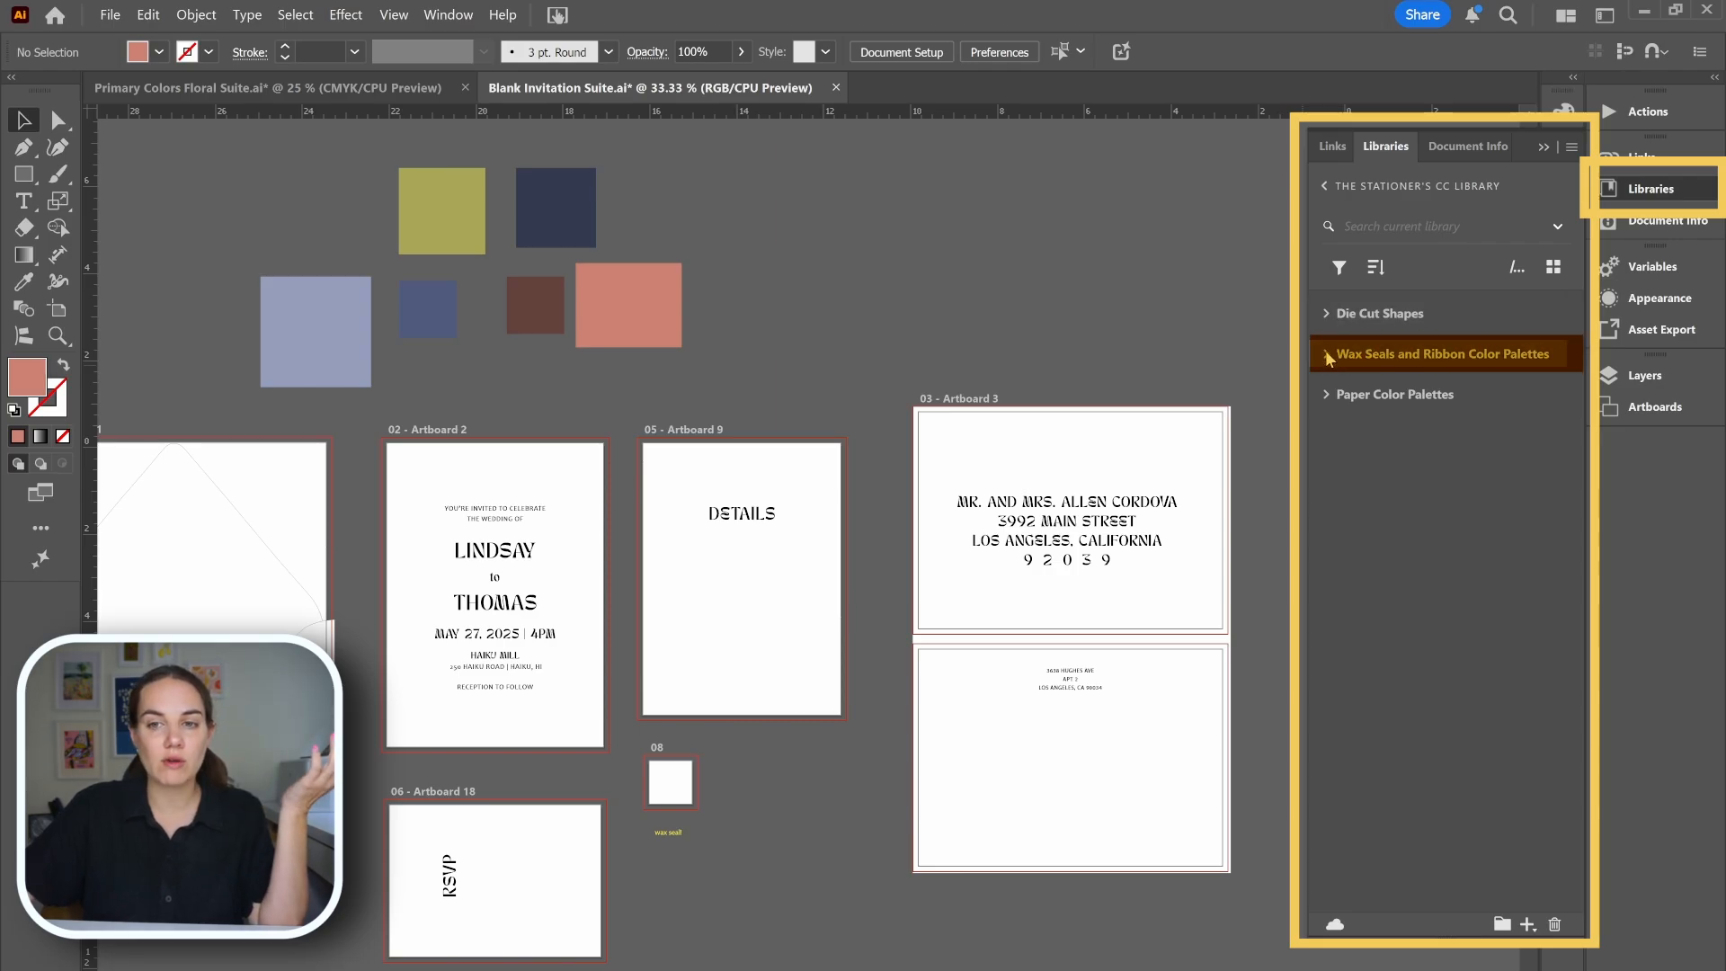
- Browse the Artisaire colors among the library's Wax Seals and Ribbon Color Palettes
{"action": "left_click", "coordinate": [1327, 354]}
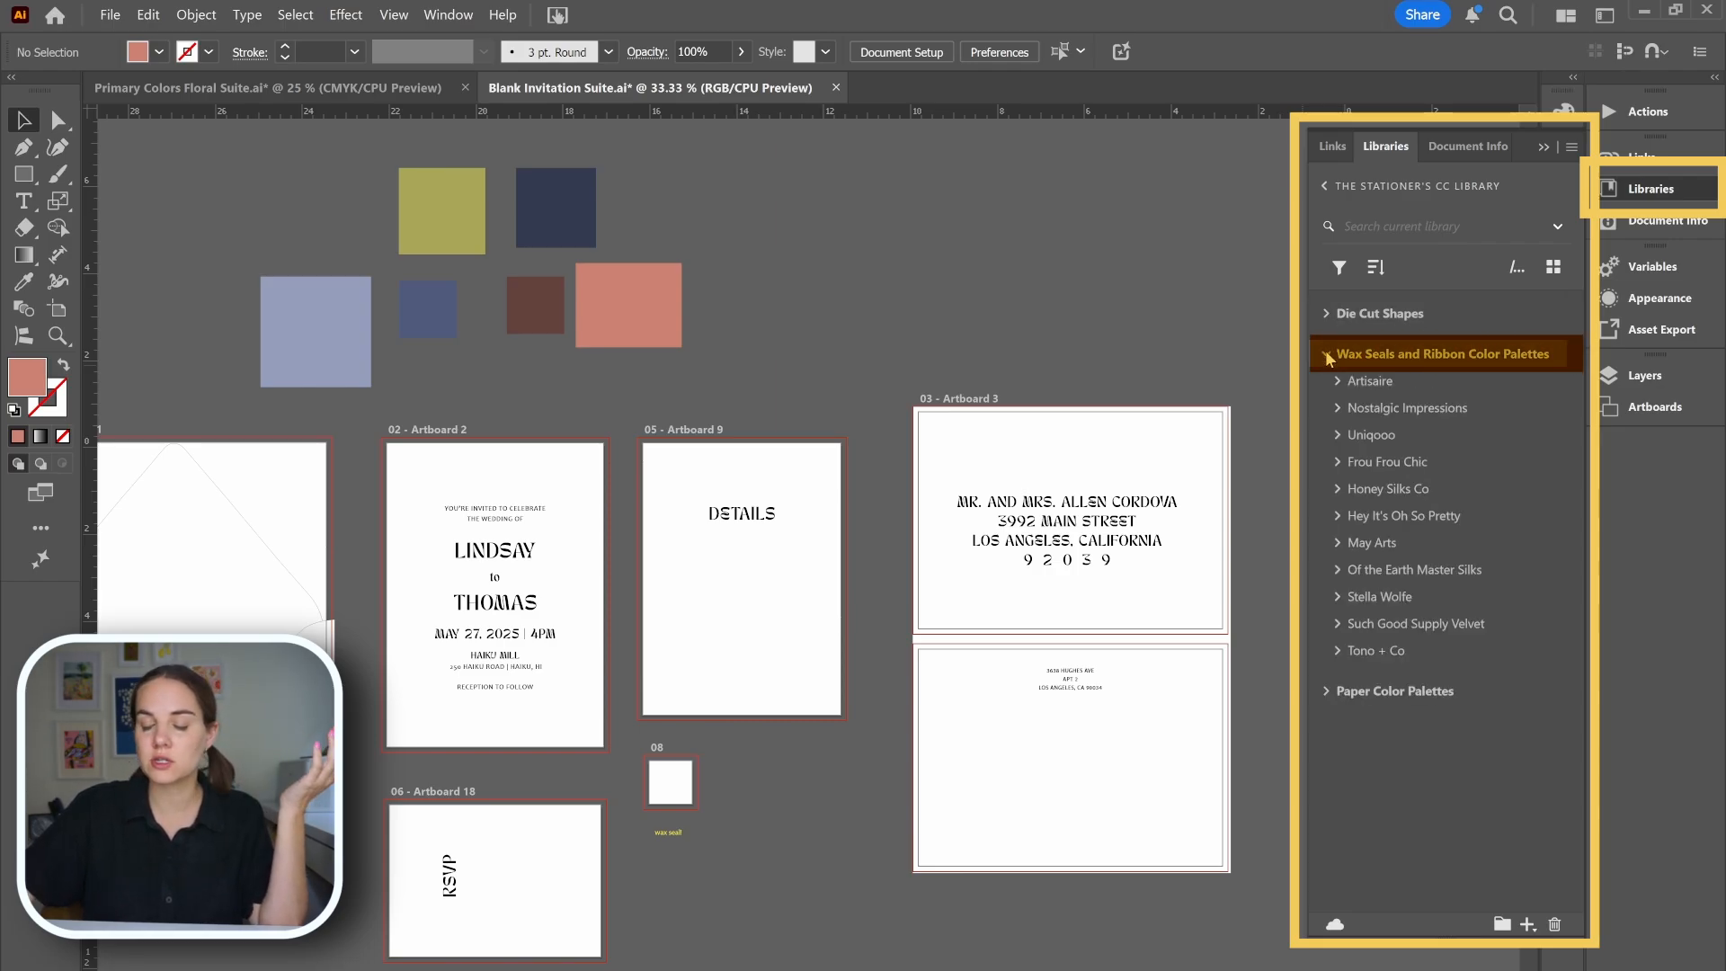
{"action": "left_click", "coordinate": [1337, 379]}
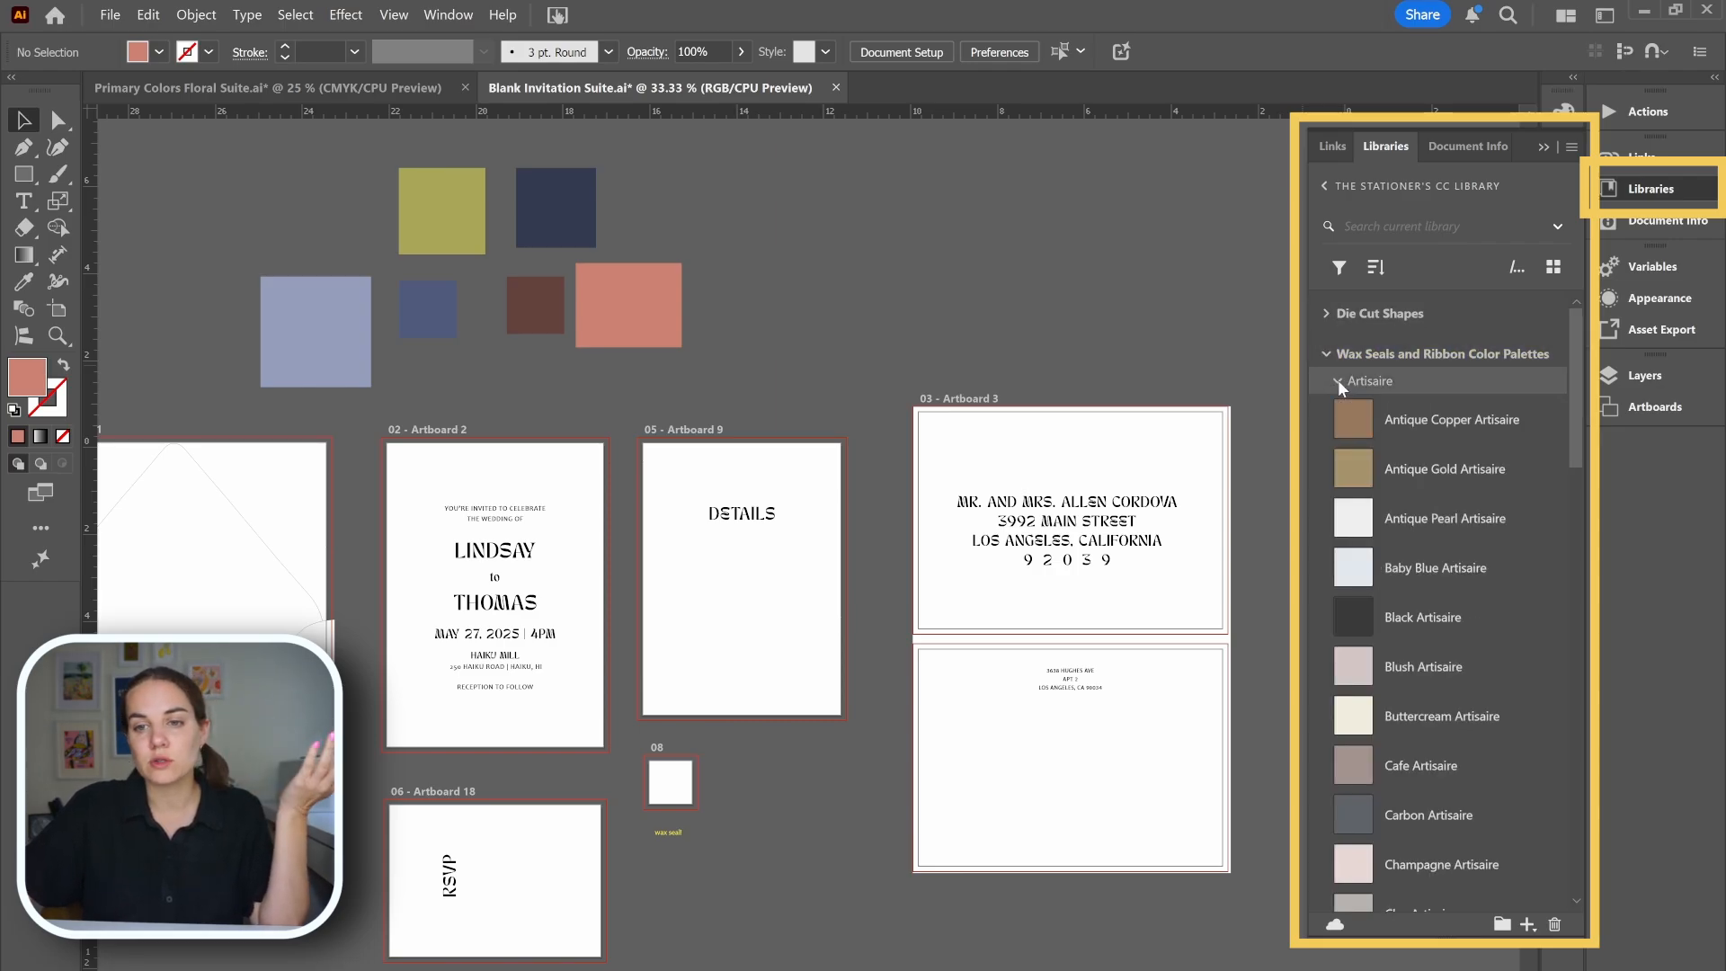
{"action": "scroll", "coordinate": [1485, 489], "scroll_direction": "down", "scroll_amount": 3}
{"action": "scroll", "coordinate": [1491, 491], "scroll_direction": "down", "scroll_amount": 10}
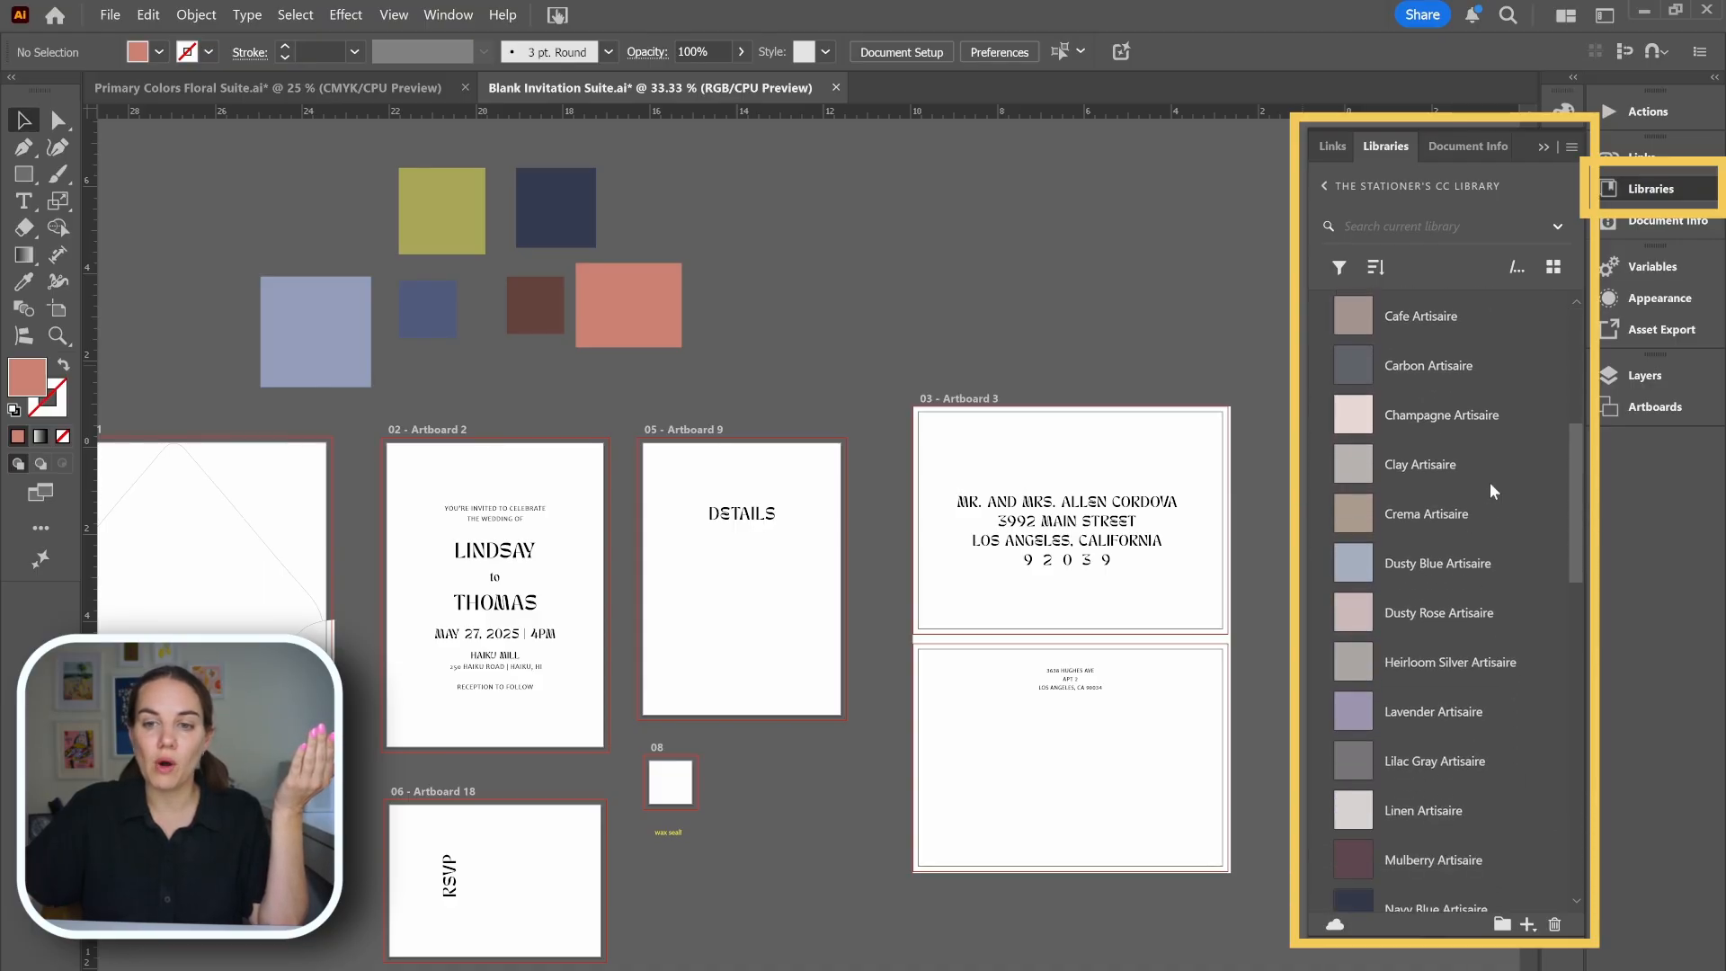
{"action": "scroll", "coordinate": [1490, 489], "scroll_direction": "down", "scroll_amount": 5}
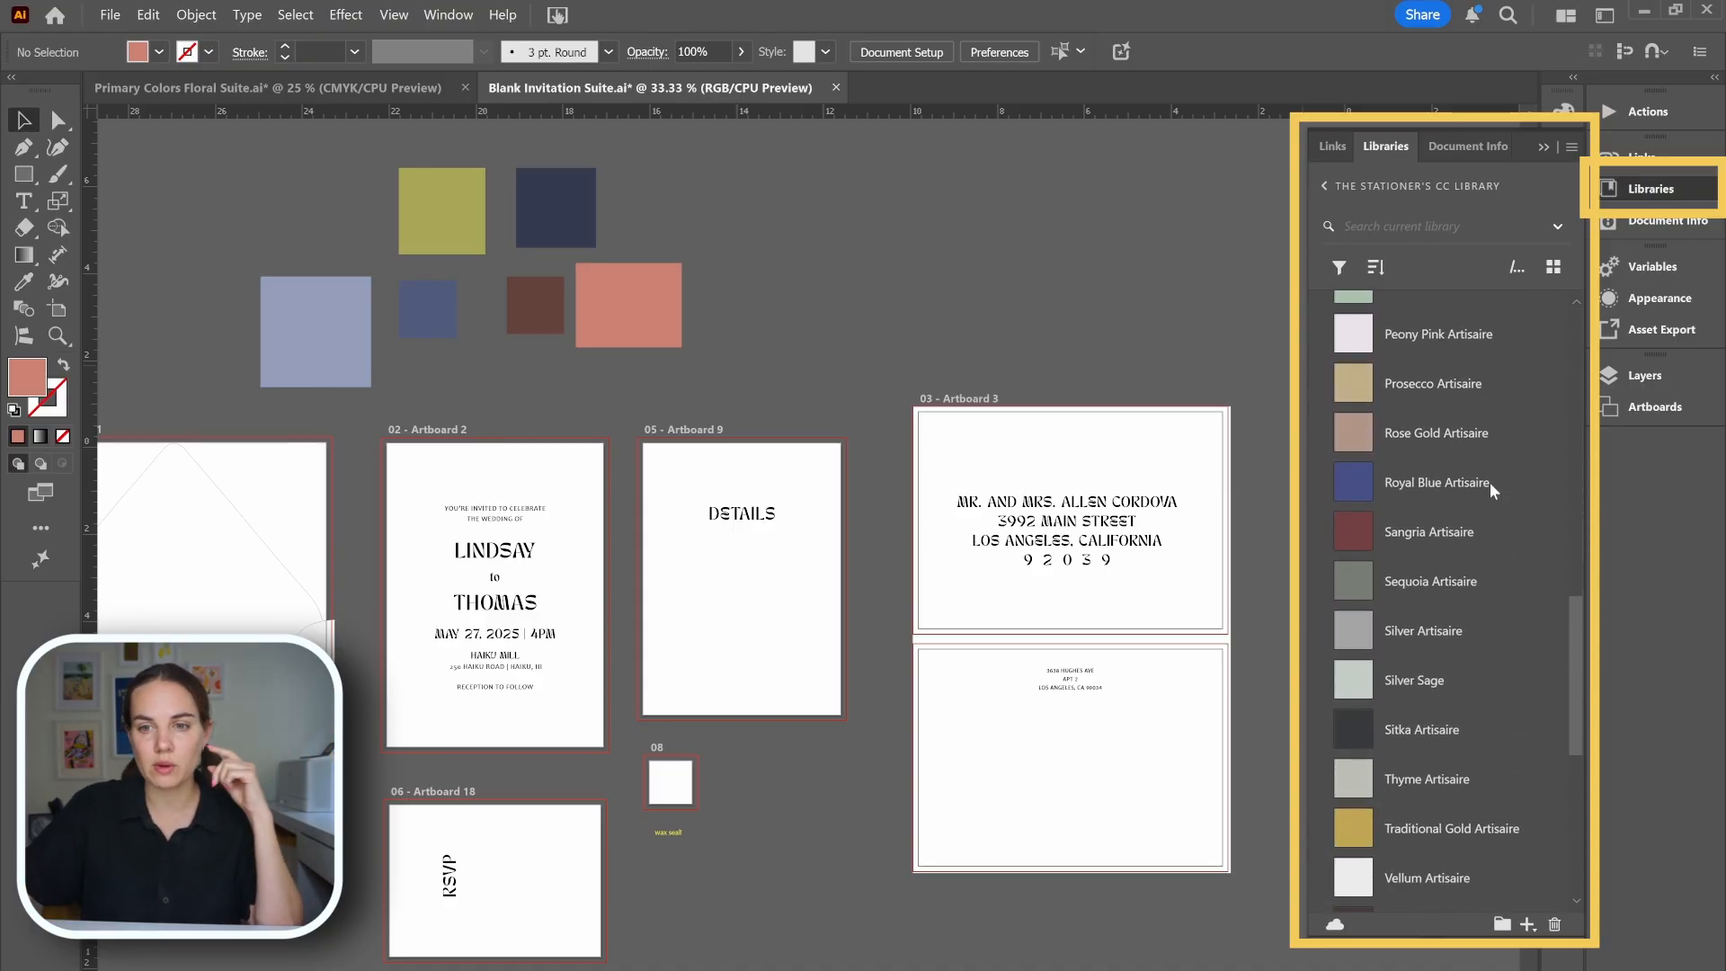
{"action": "scroll", "coordinate": [1490, 482], "scroll_direction": "down", "scroll_amount": 5}
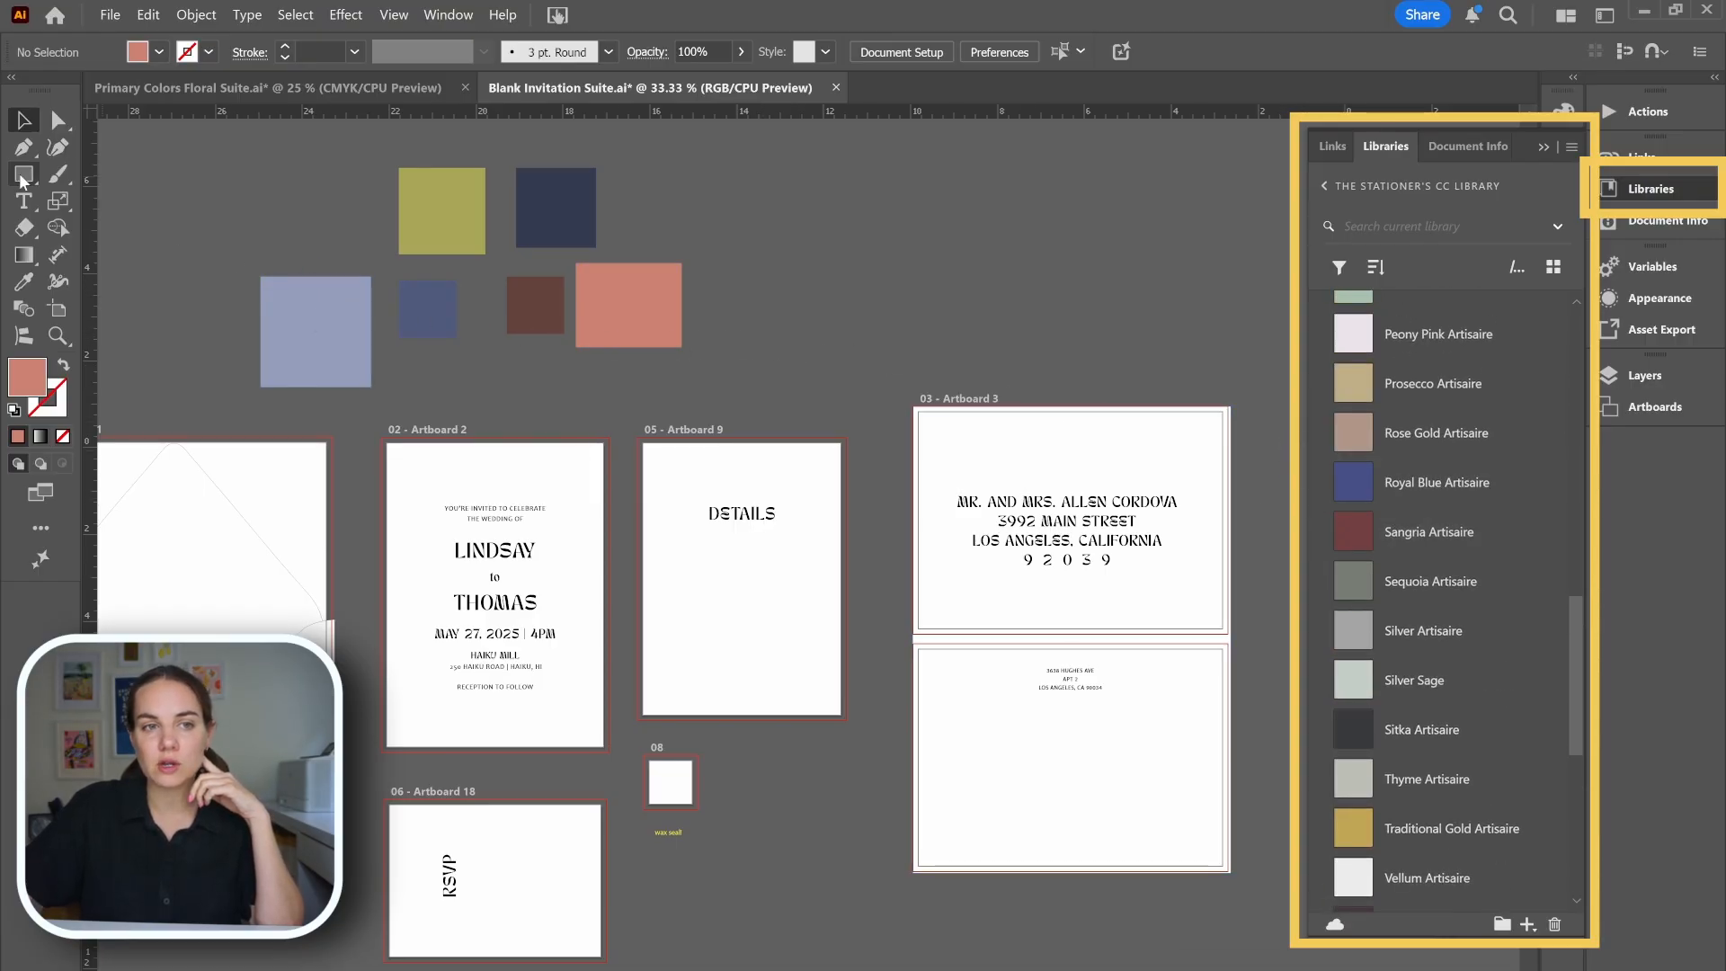
- Draw a circle over the 1 in square wax seal artboard and fill it with Sangria Artisaire
{"action": "left_click_drag", "start_coordinate": [22, 179], "coordinate": [89, 216]}
{"action": "left_click_drag", "start_coordinate": [649, 758], "coordinate": [700, 801]}
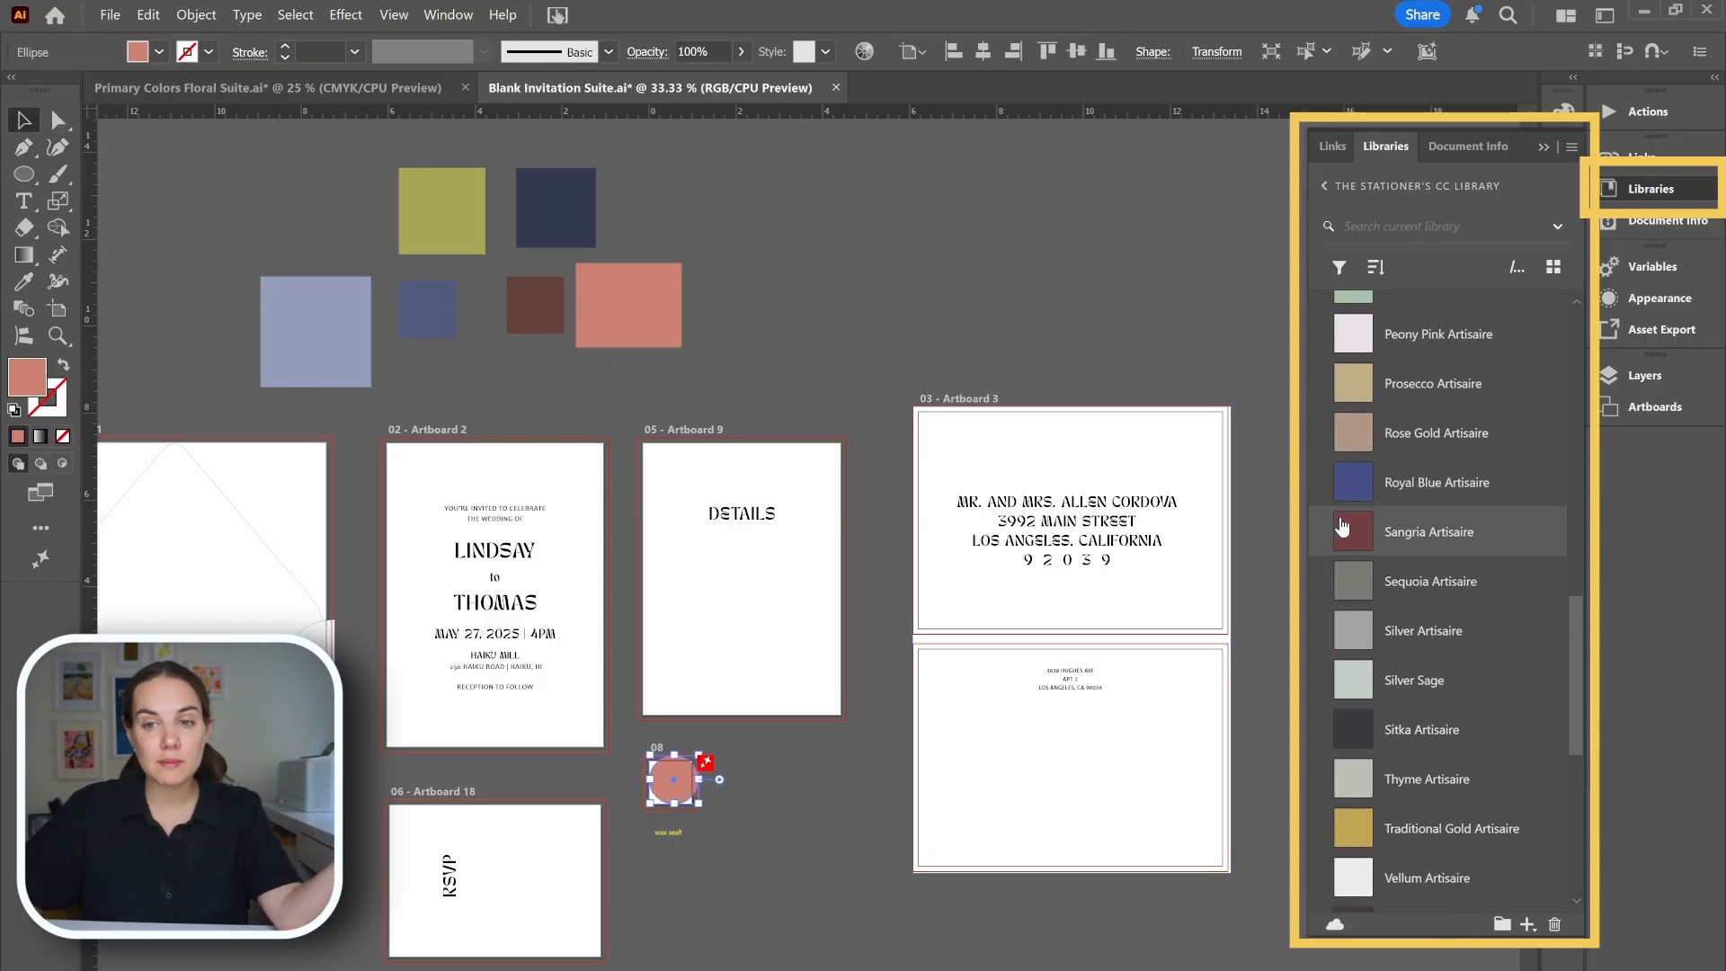
{"action": "left_click", "coordinate": [1341, 525]}
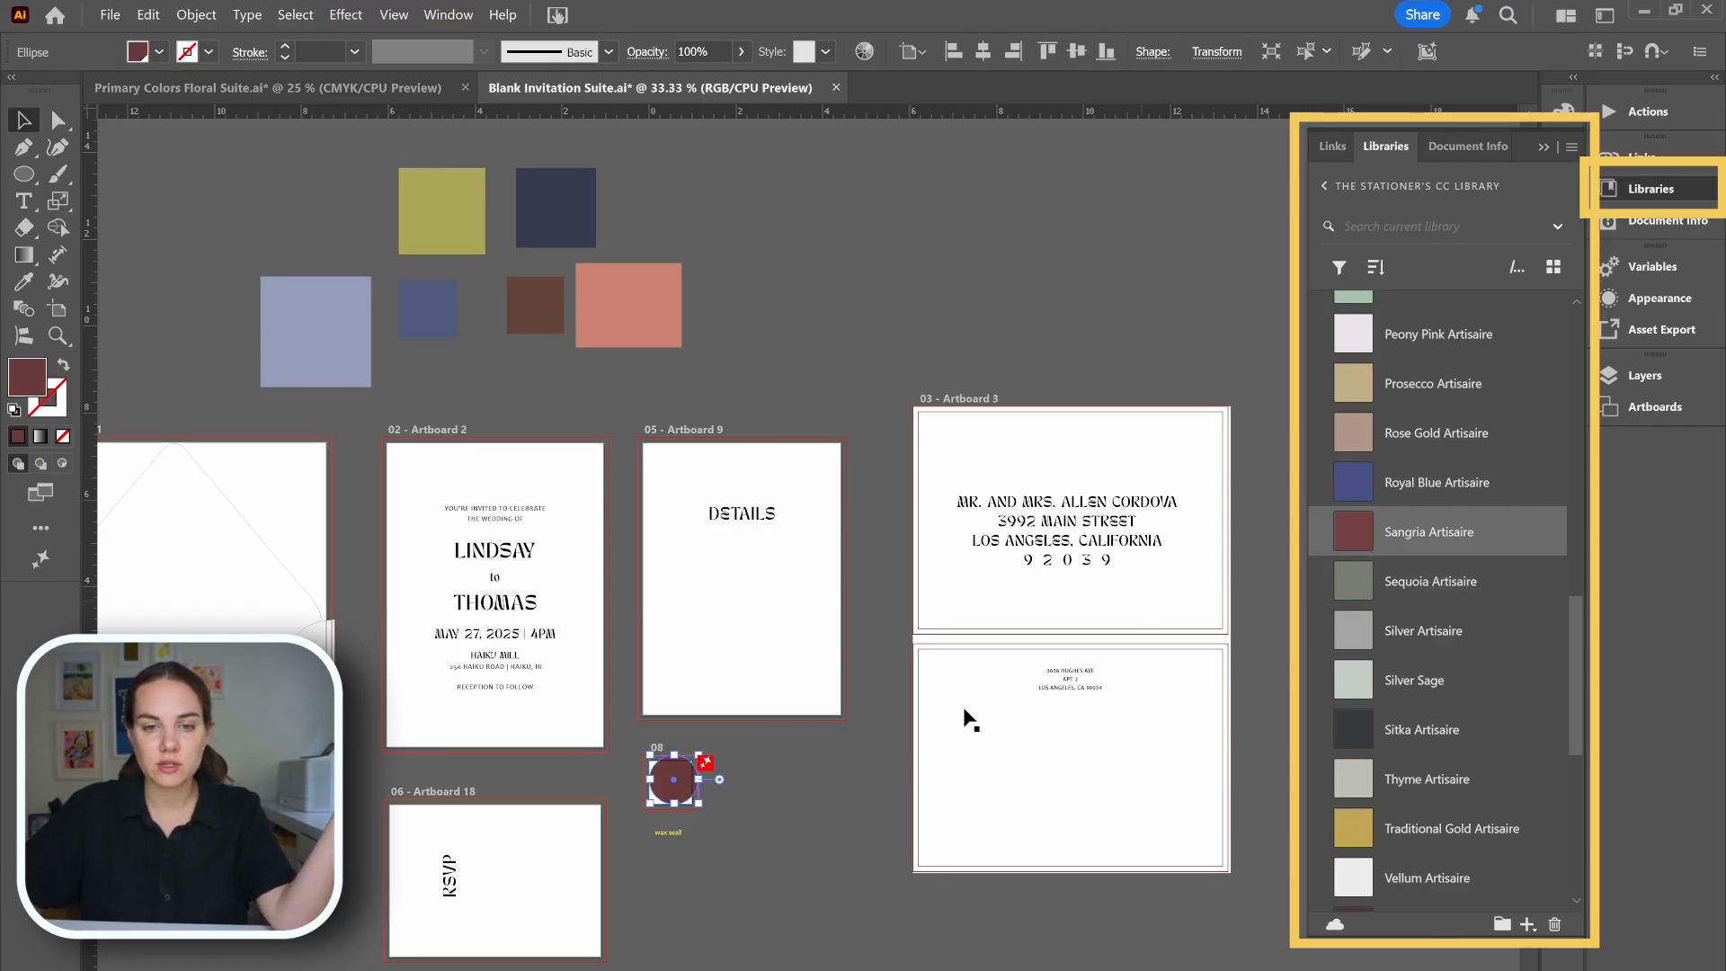
{"action": "left_click", "coordinate": [854, 780]}
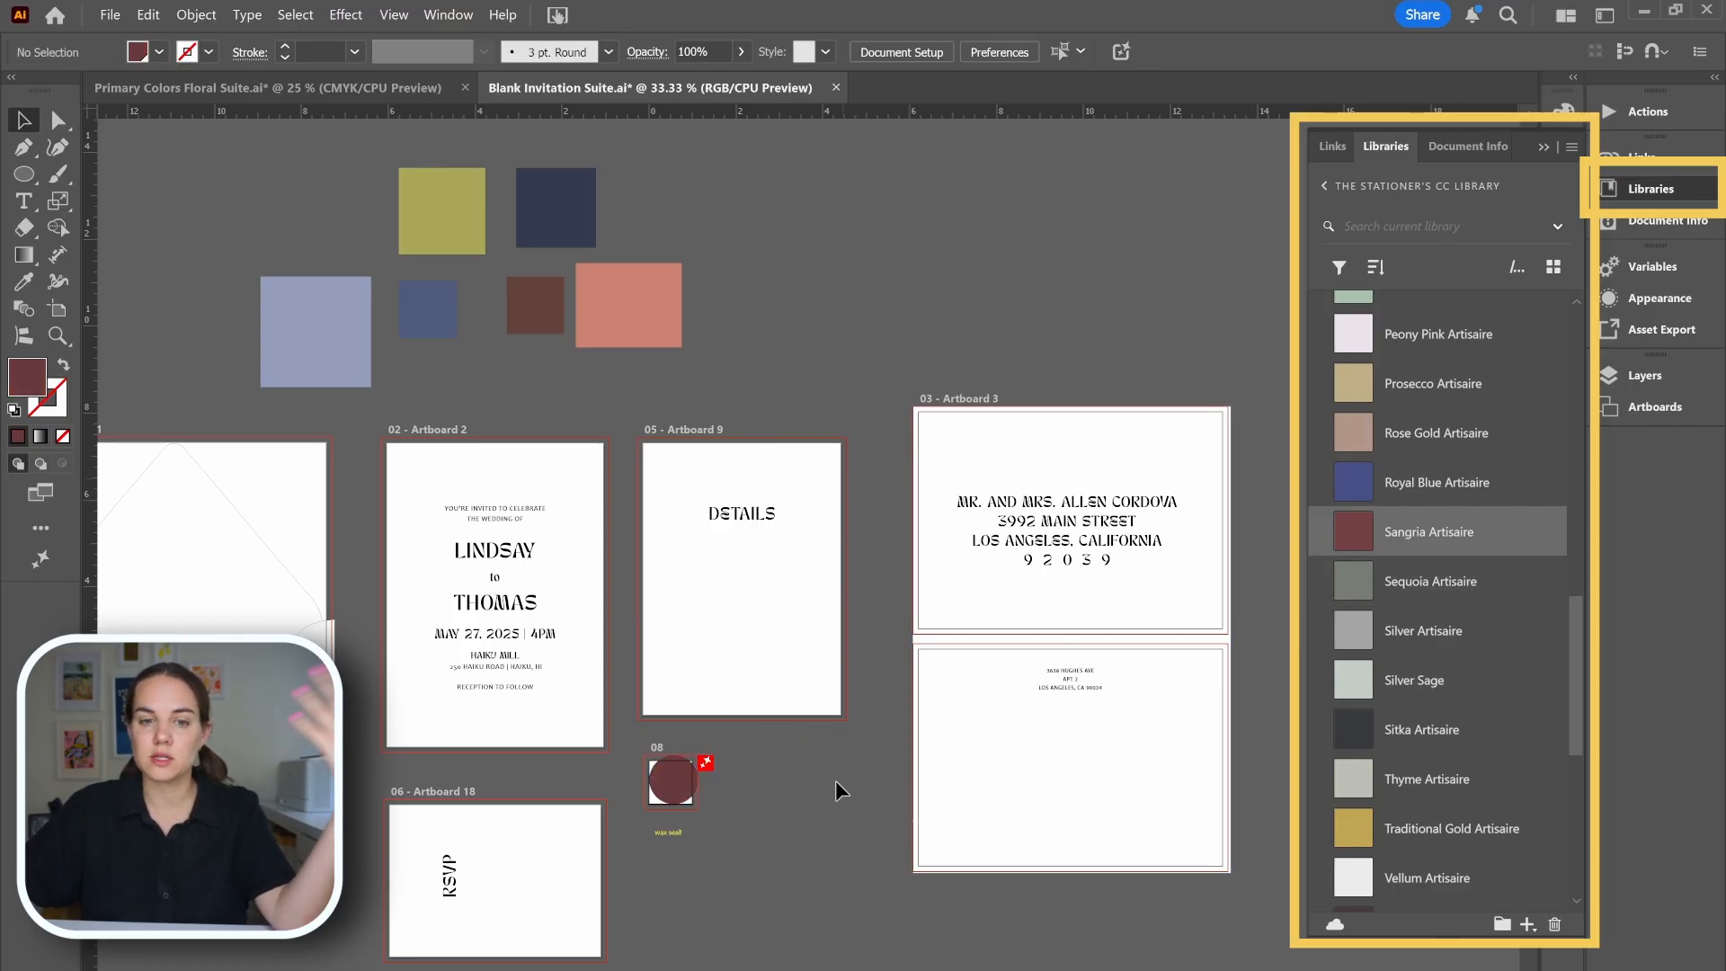
- Shrink the wax seal circle slightly so it fits inside the 1 in square artboard
{"action": "left_click", "coordinate": [672, 789]}
{"action": "left_click_drag", "start_coordinate": [701, 756], "coordinate": [694, 760]}
{"action": "left_click", "coordinate": [738, 766]}
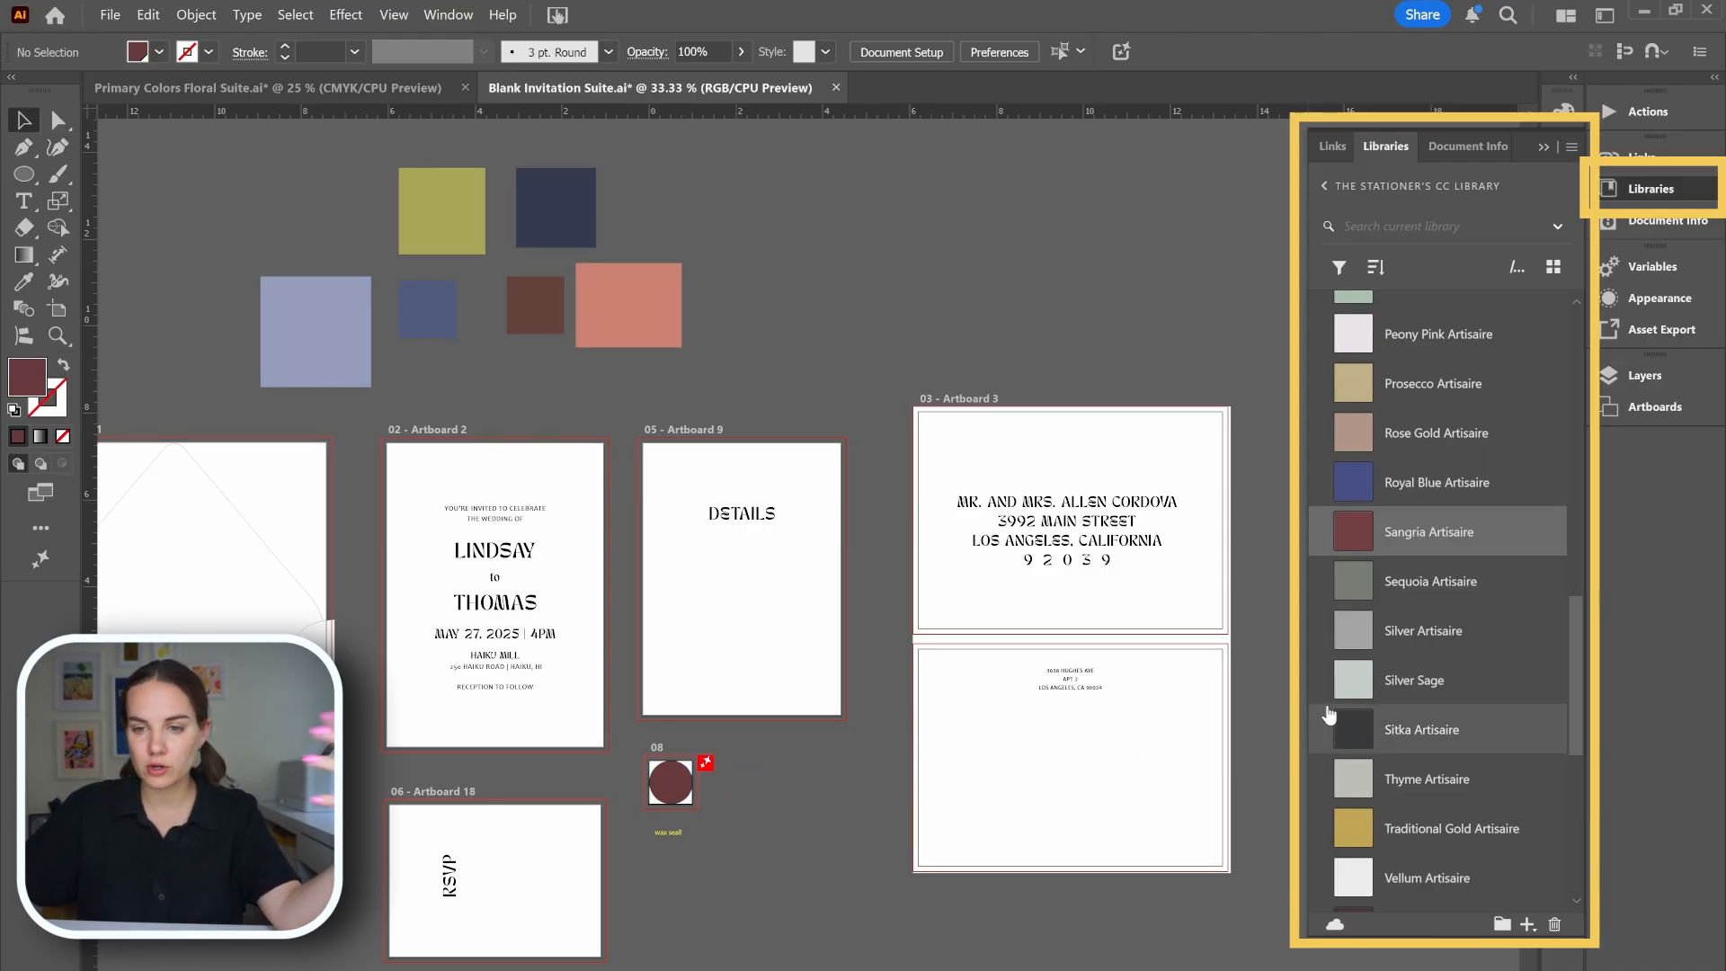
- Change the wax seal circle's fill to Vintage Rose Artisaire
{"action": "scroll", "coordinate": [1480, 640], "scroll_direction": "down", "scroll_amount": 5}
{"action": "scroll", "coordinate": [1480, 641], "scroll_direction": "down", "scroll_amount": 1}
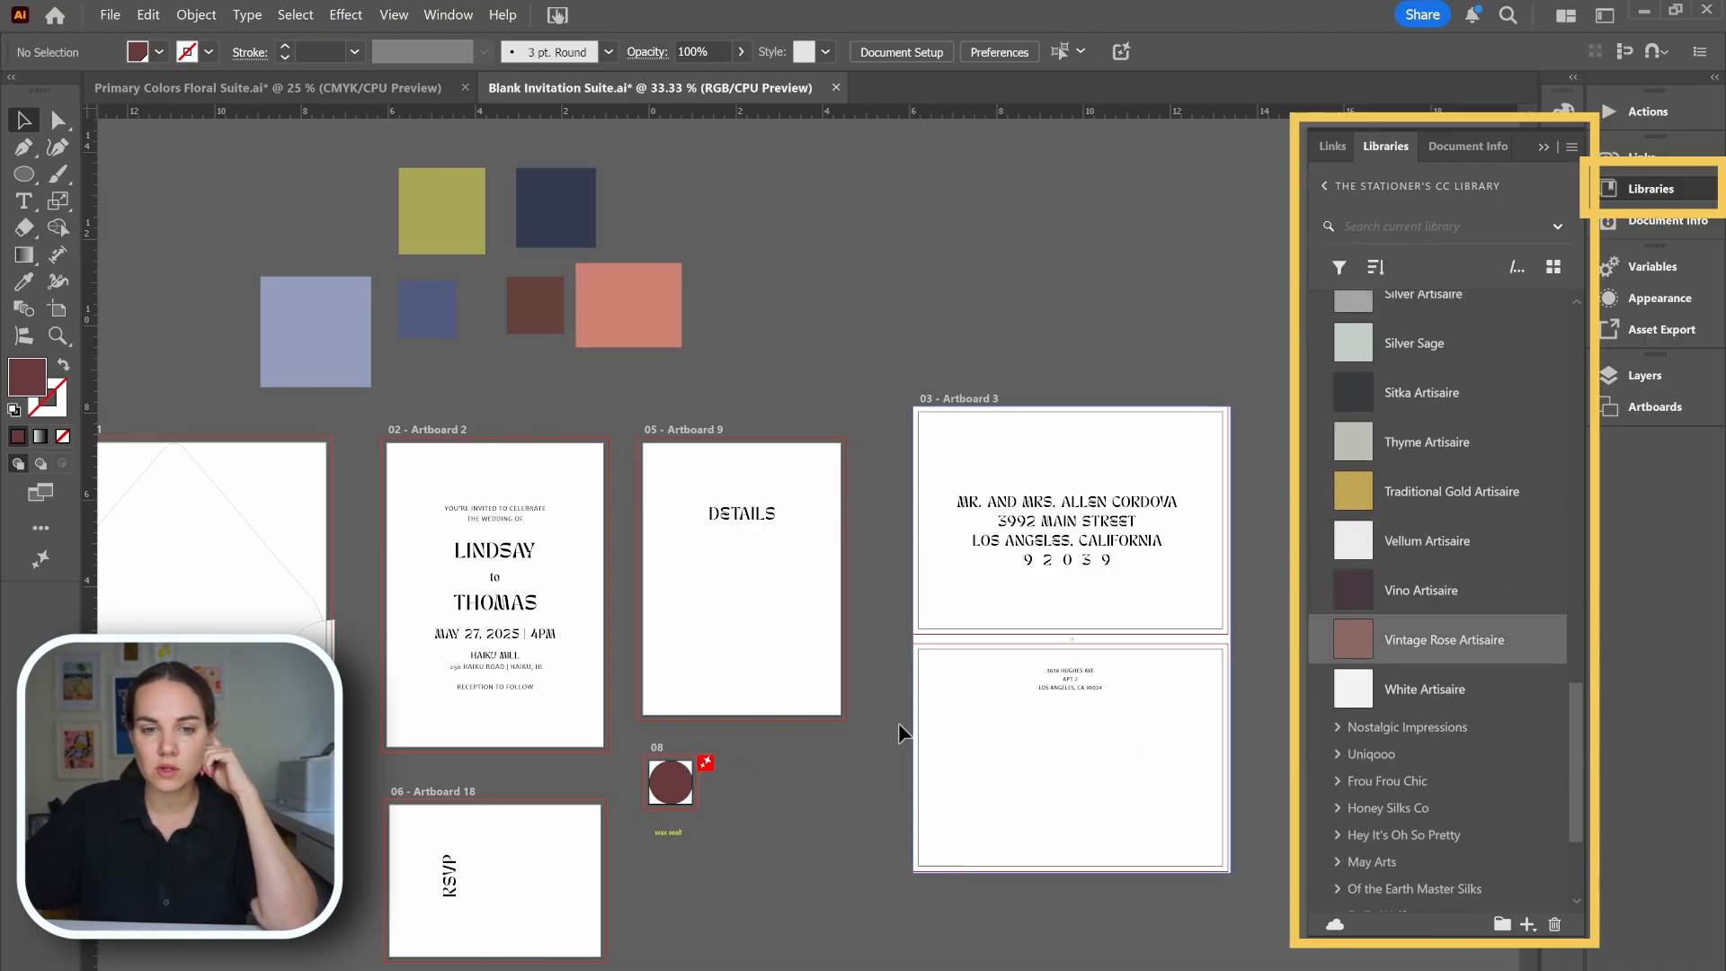
{"action": "left_click", "coordinate": [668, 796]}
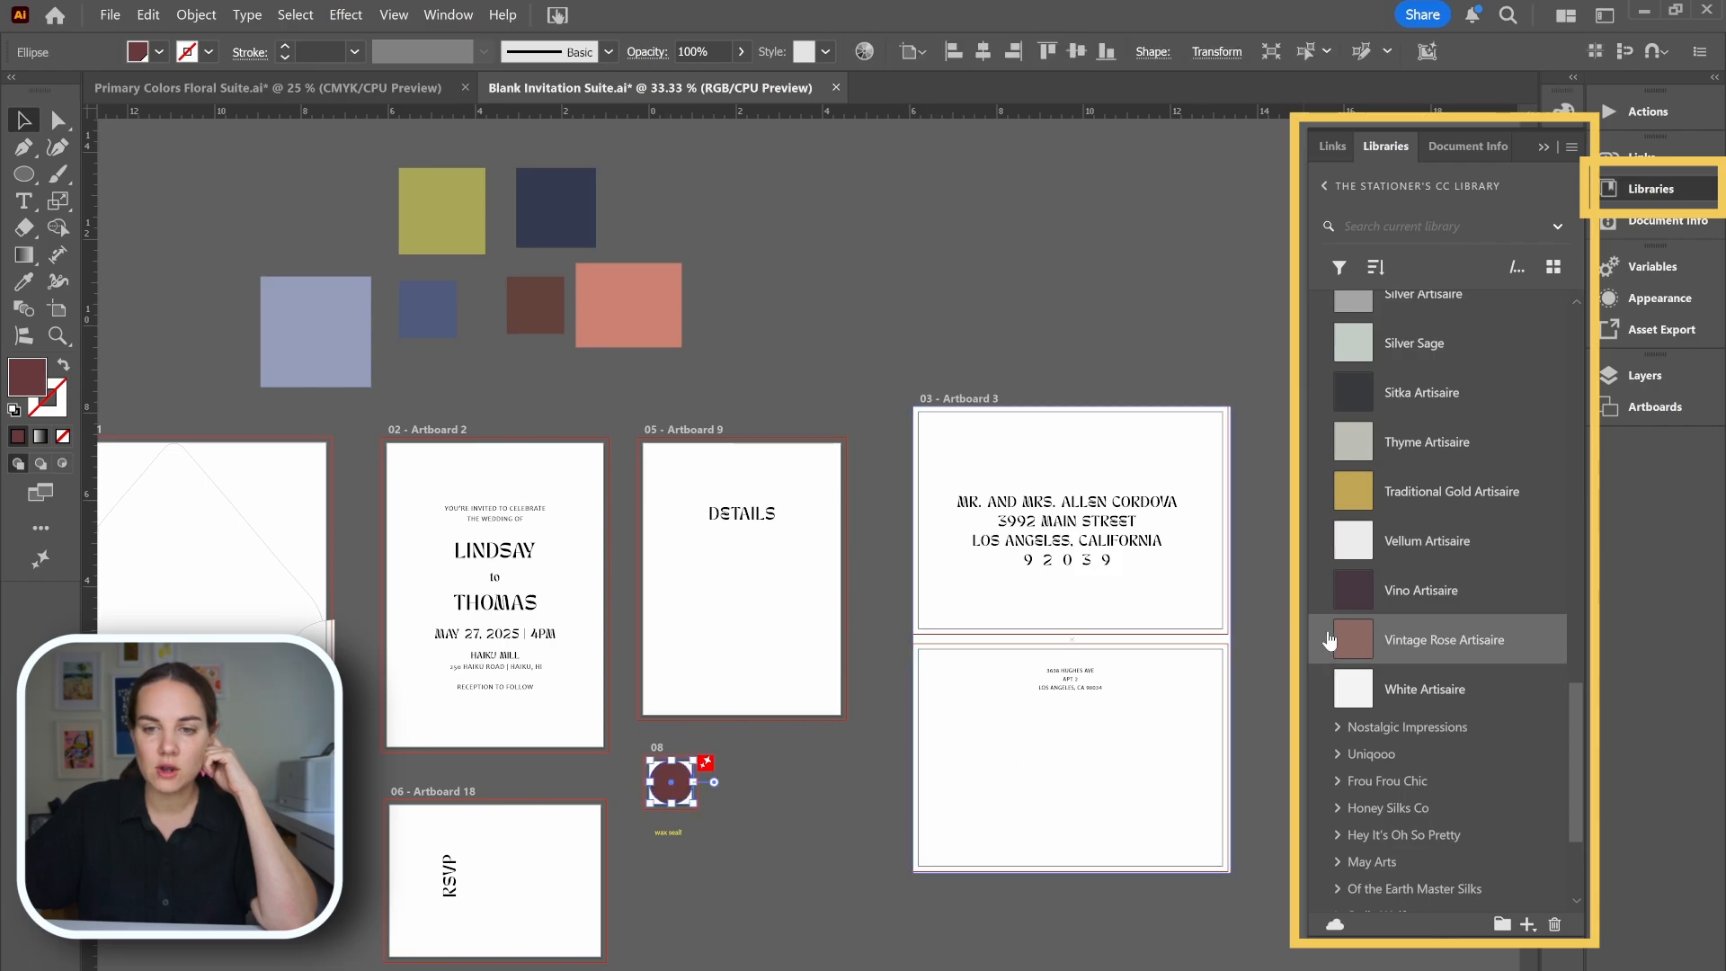
{"action": "left_click", "coordinate": [814, 795]}
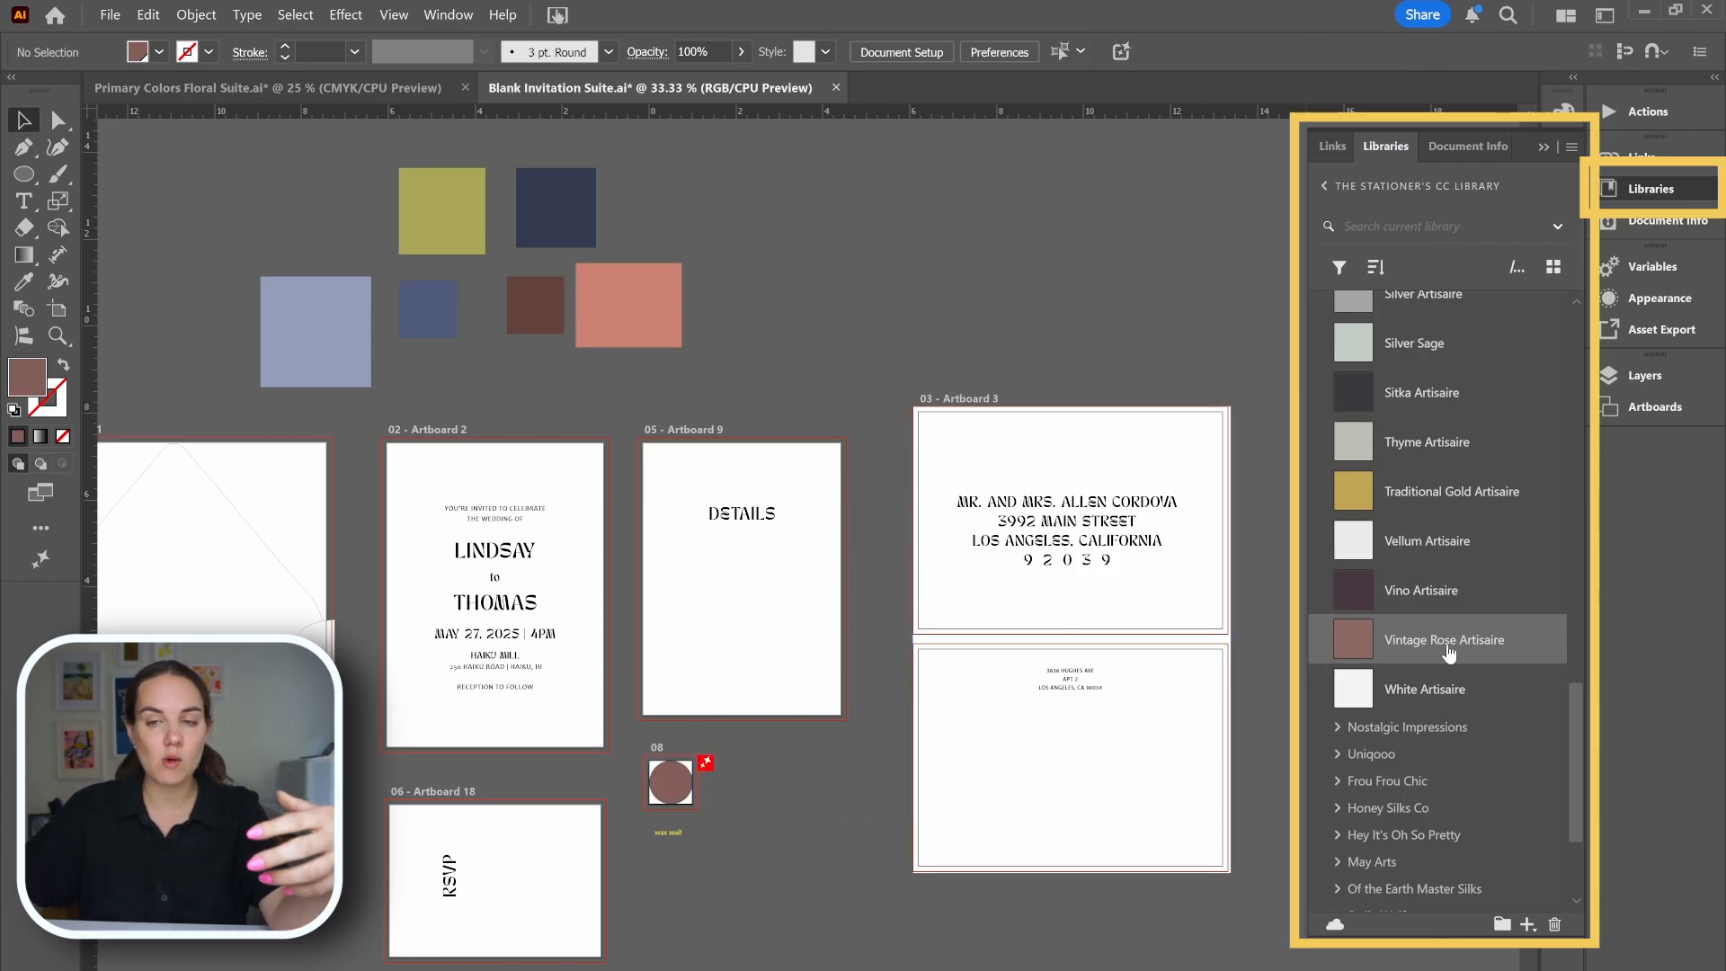
- Look over the full range of Artisaire wax colors and collapse that color group
{"action": "scroll", "coordinate": [1449, 653], "scroll_direction": "up", "scroll_amount": 10}
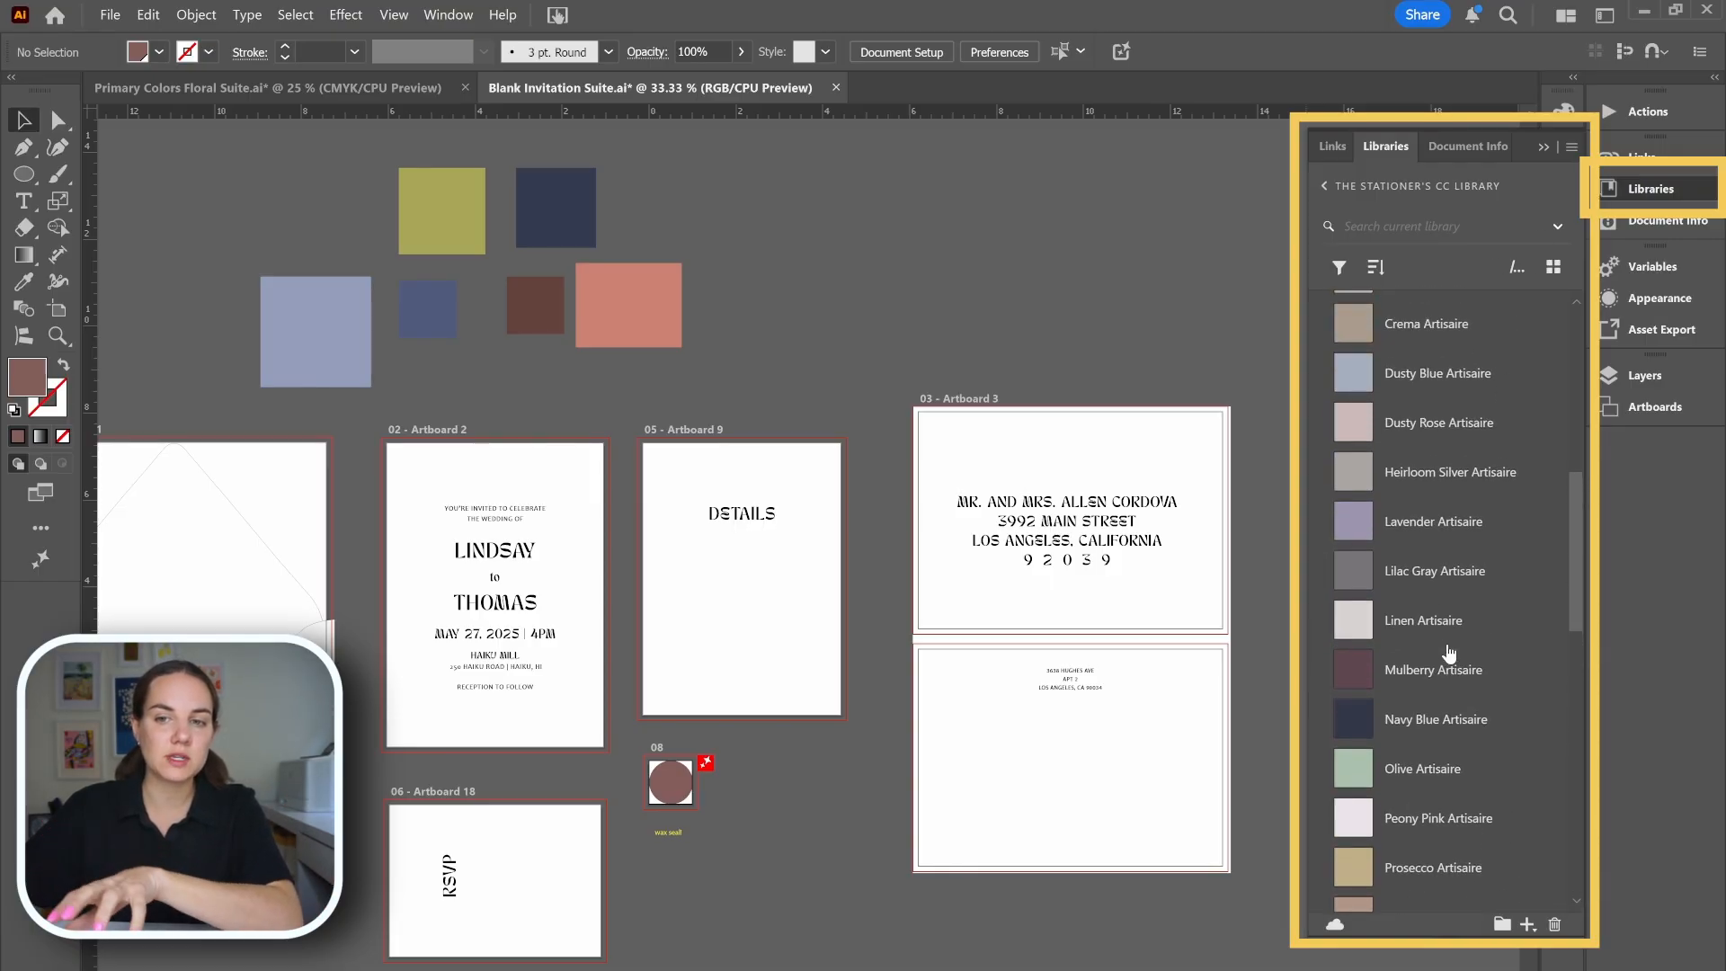
{"action": "scroll", "coordinate": [1449, 653], "scroll_direction": "up", "scroll_amount": 6}
{"action": "scroll", "coordinate": [1449, 653], "scroll_direction": "down", "scroll_amount": 6}
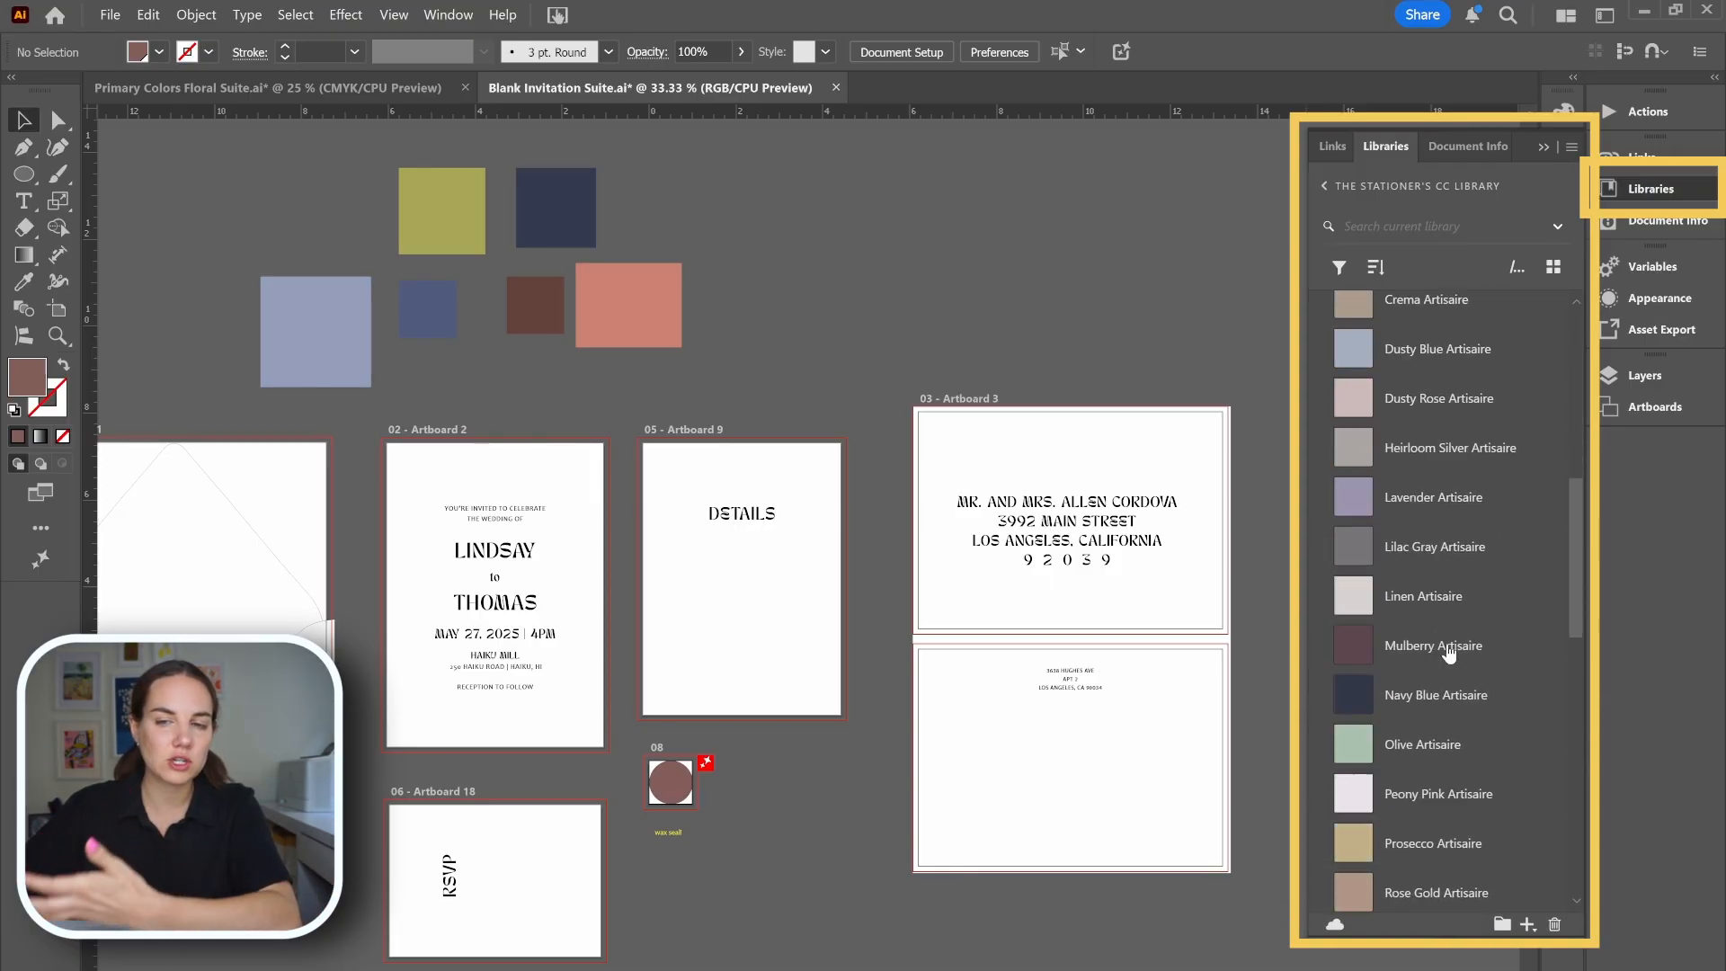
{"action": "scroll", "coordinate": [1449, 654], "scroll_direction": "down", "scroll_amount": 10}
{"action": "scroll", "coordinate": [1449, 654], "scroll_direction": "up", "scroll_amount": 9}
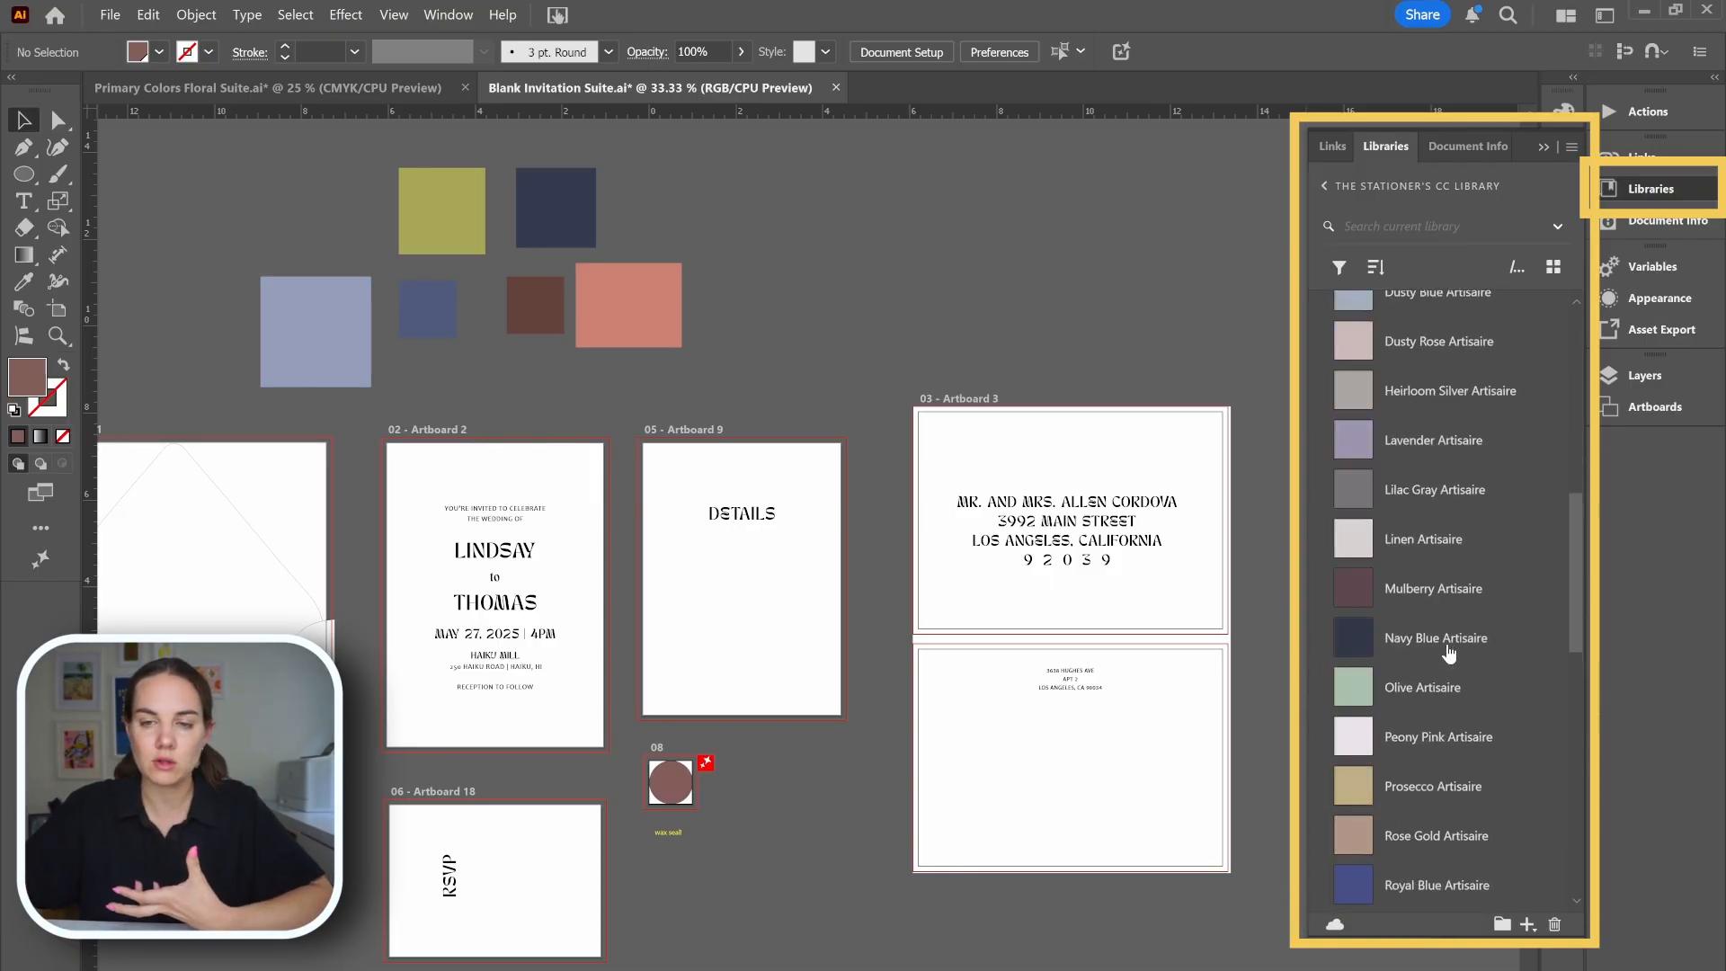
{"action": "scroll", "coordinate": [1449, 654], "scroll_direction": "up", "scroll_amount": 8}
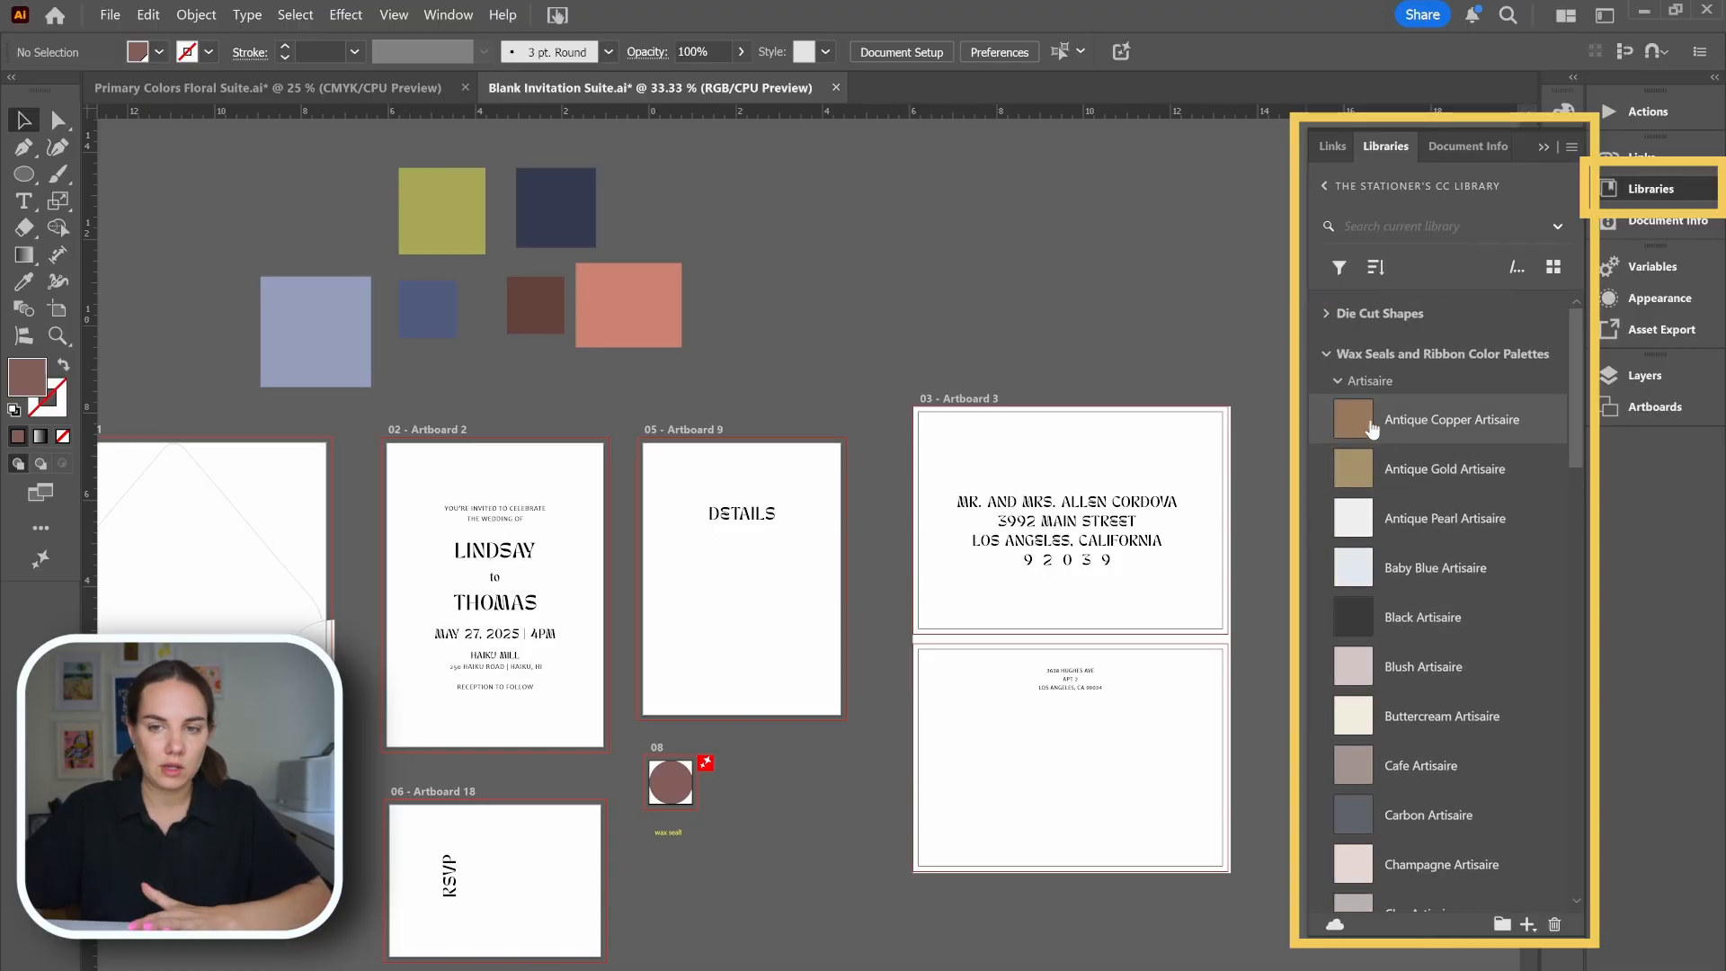
{"action": "left_click", "coordinate": [1340, 381]}
- Search the library for "chart" and fill the guest address envelope on Artboard 3 with the olive chartreuse, Chartreuse Gmund Colors 28
{"action": "left_click", "coordinate": [1070, 710]}
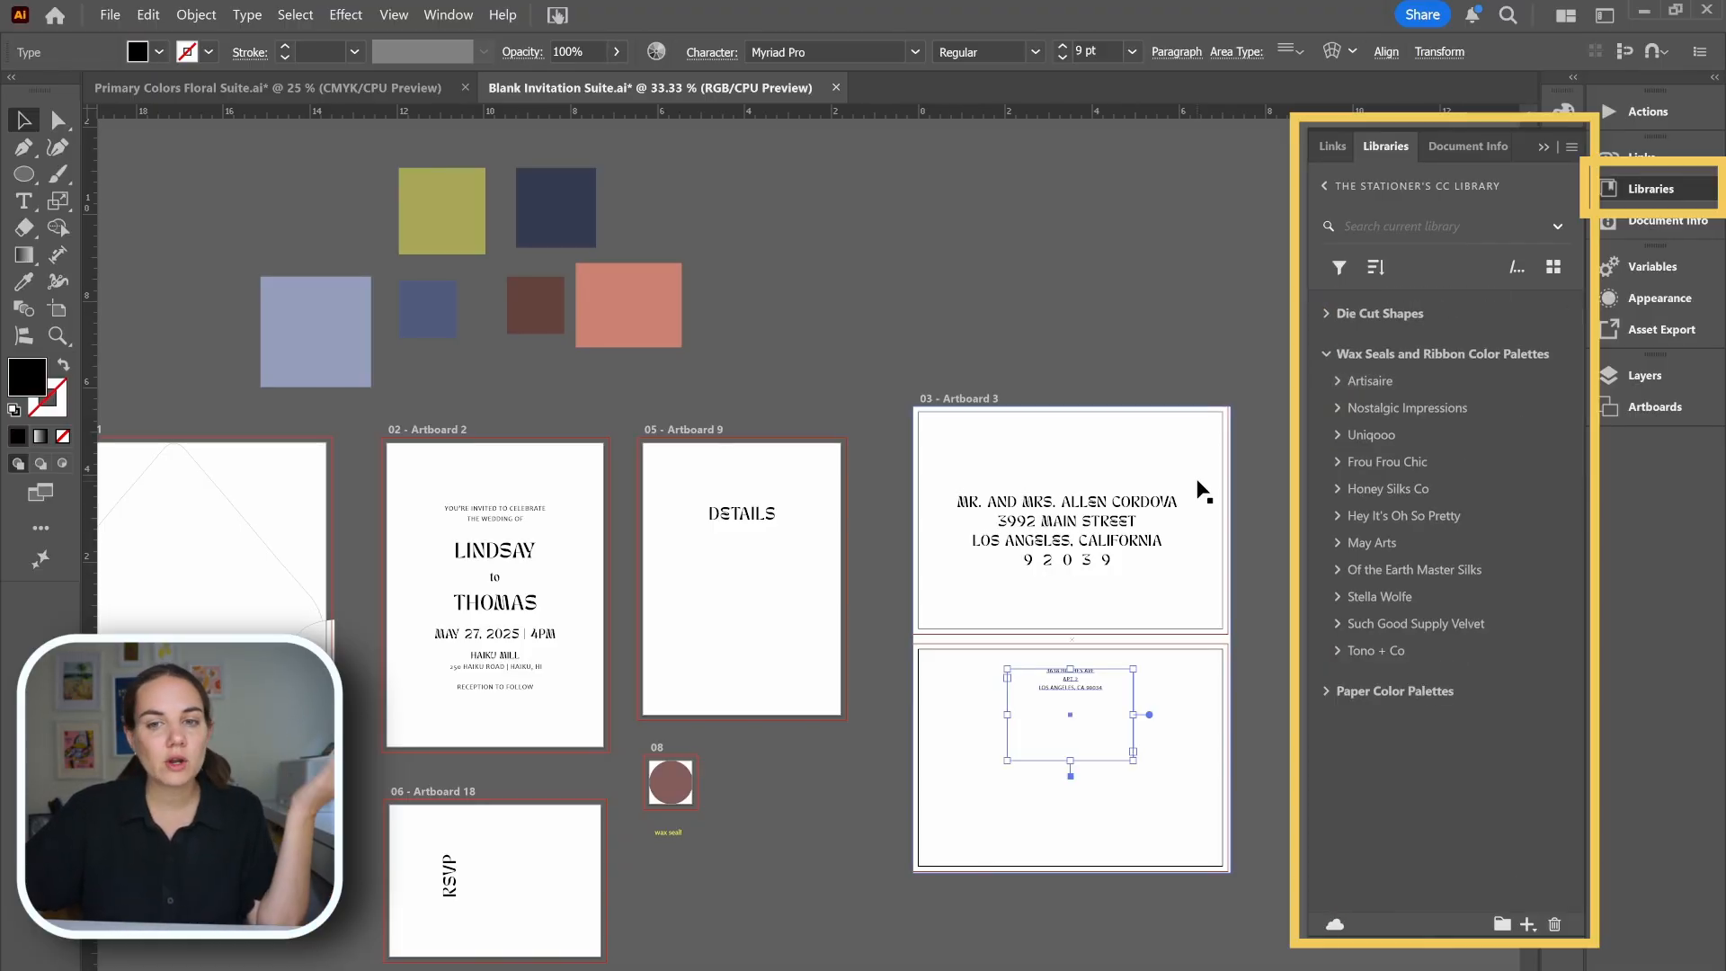
{"action": "left_click", "coordinate": [1145, 428]}
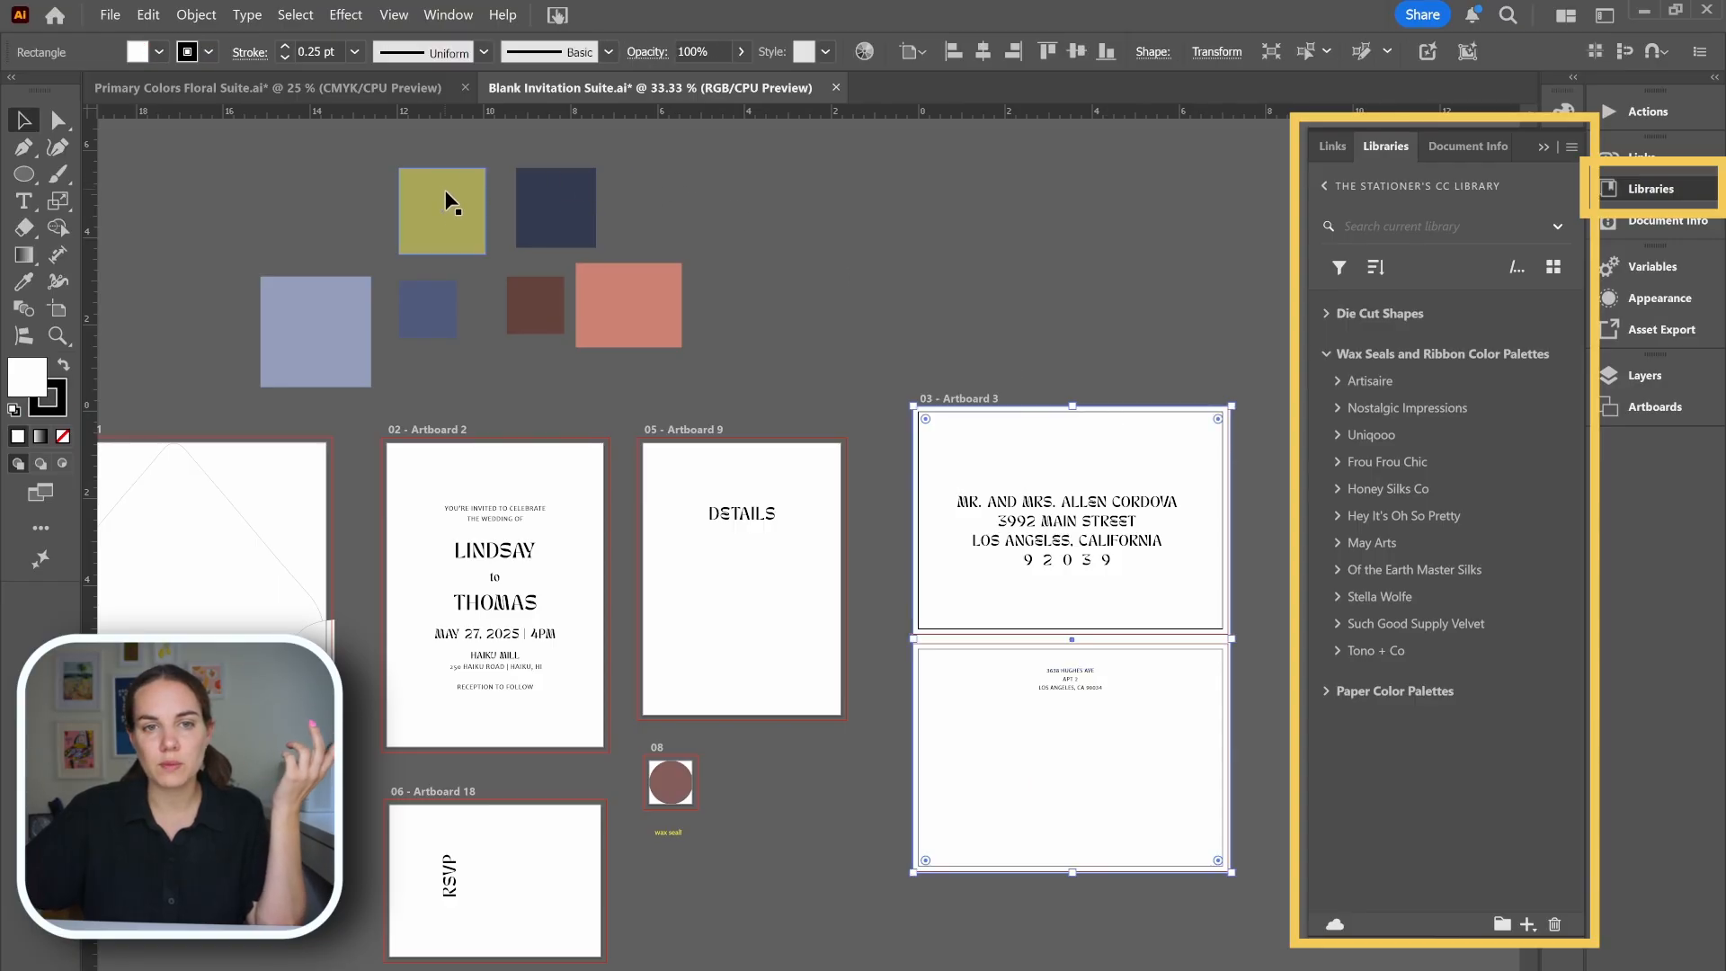
{"action": "left_click", "coordinate": [1370, 218]}
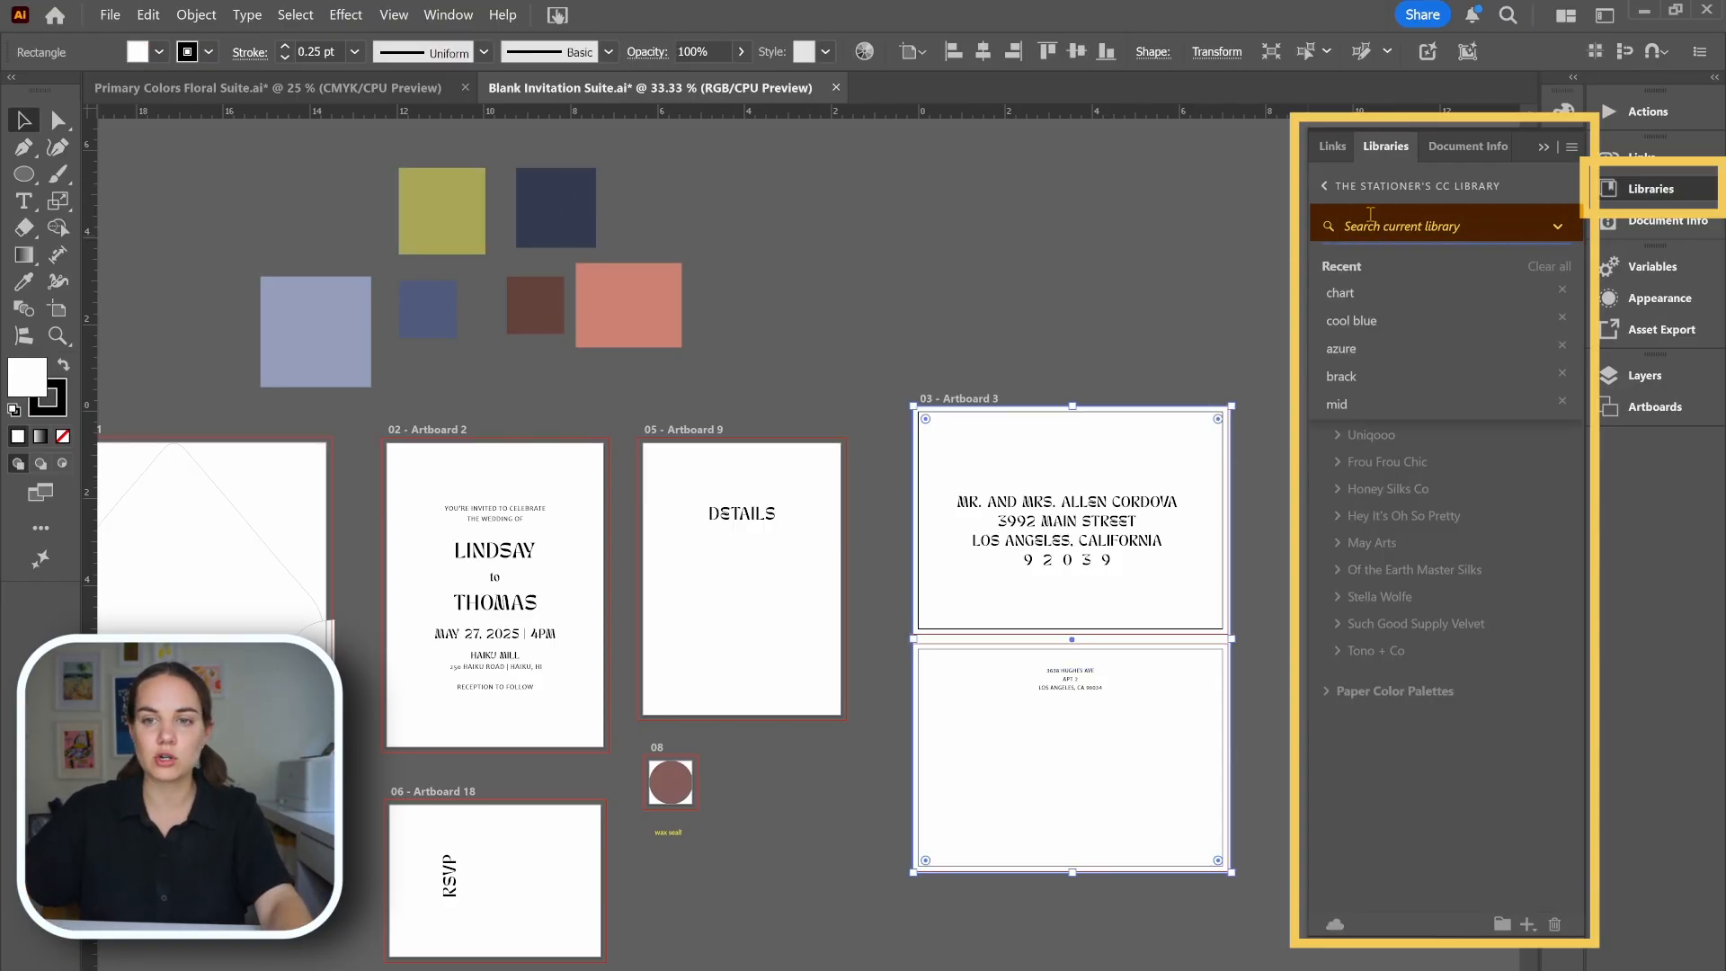
{"action": "left_click", "coordinate": [1339, 292]}
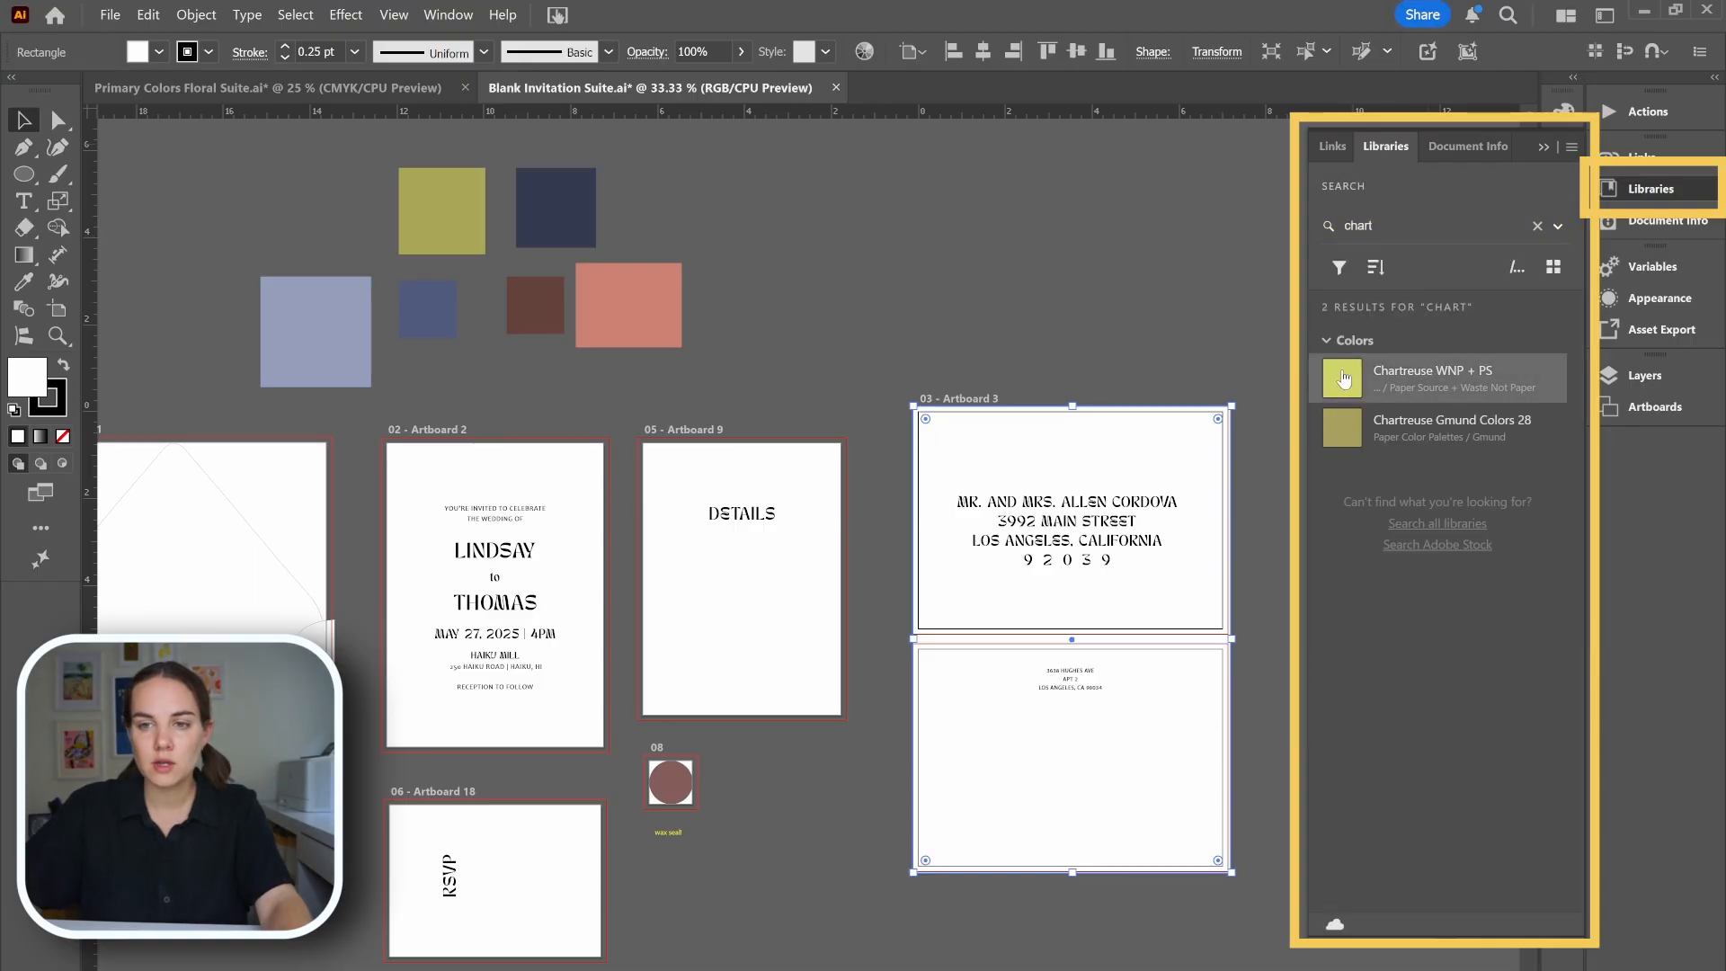
{"action": "left_click", "coordinate": [1342, 378]}
{"action": "left_click", "coordinate": [1342, 432]}
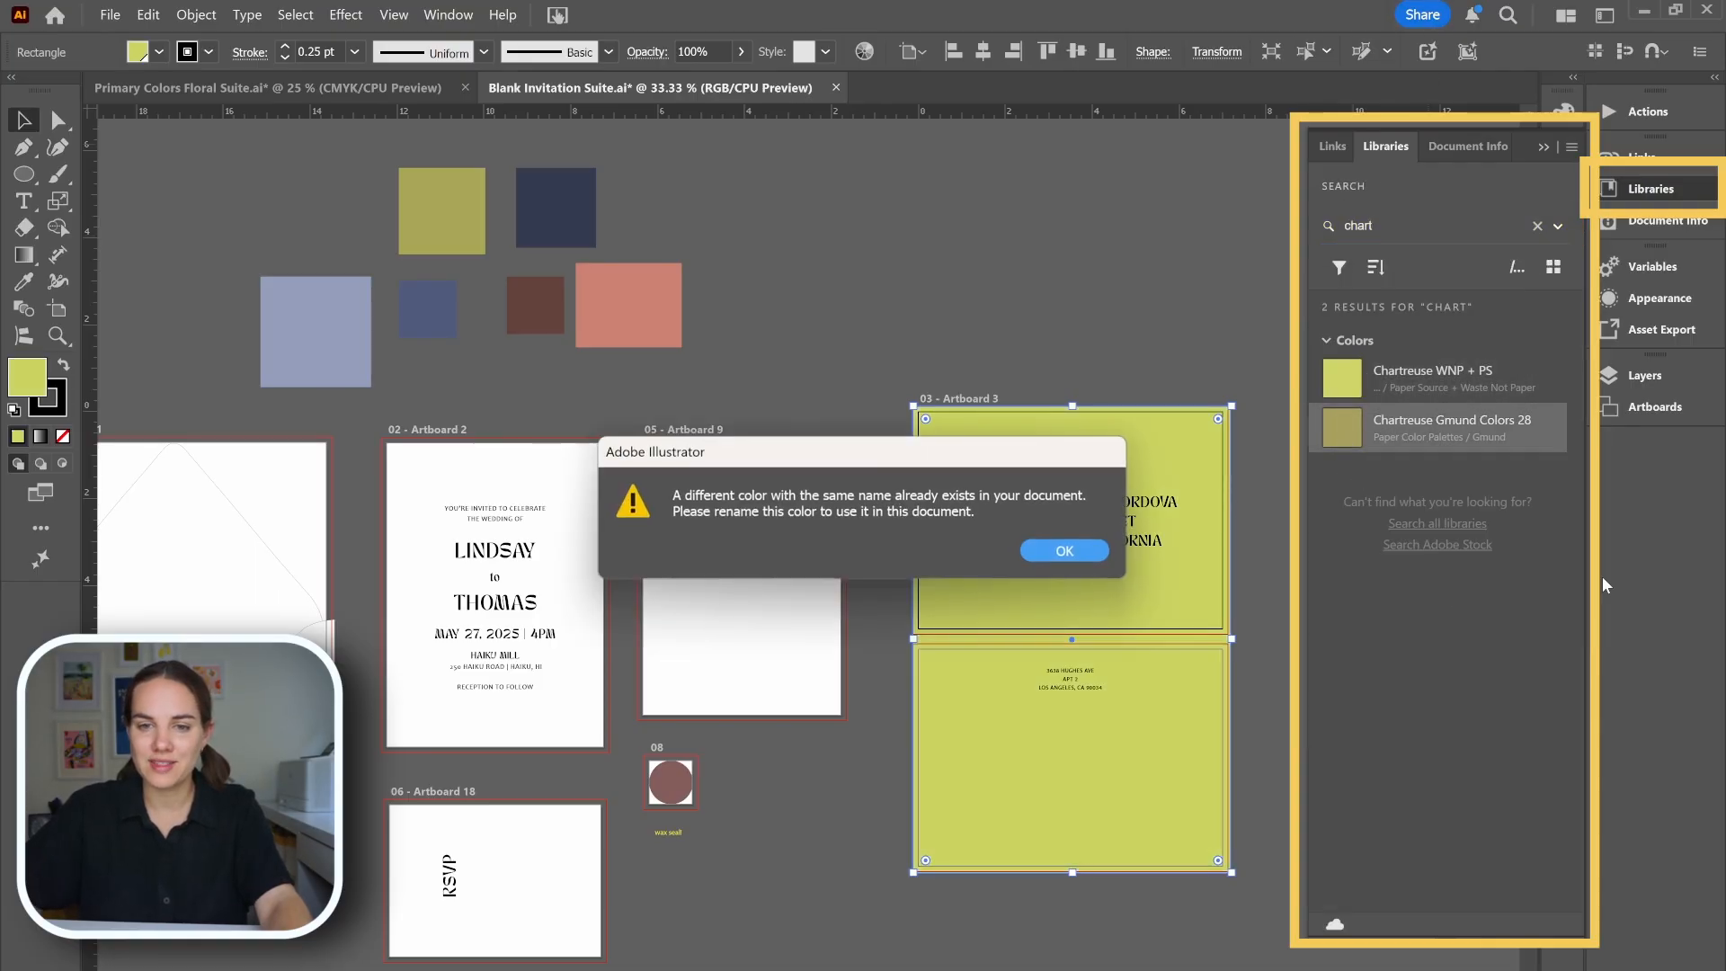
{"action": "left_click", "coordinate": [1066, 551]}
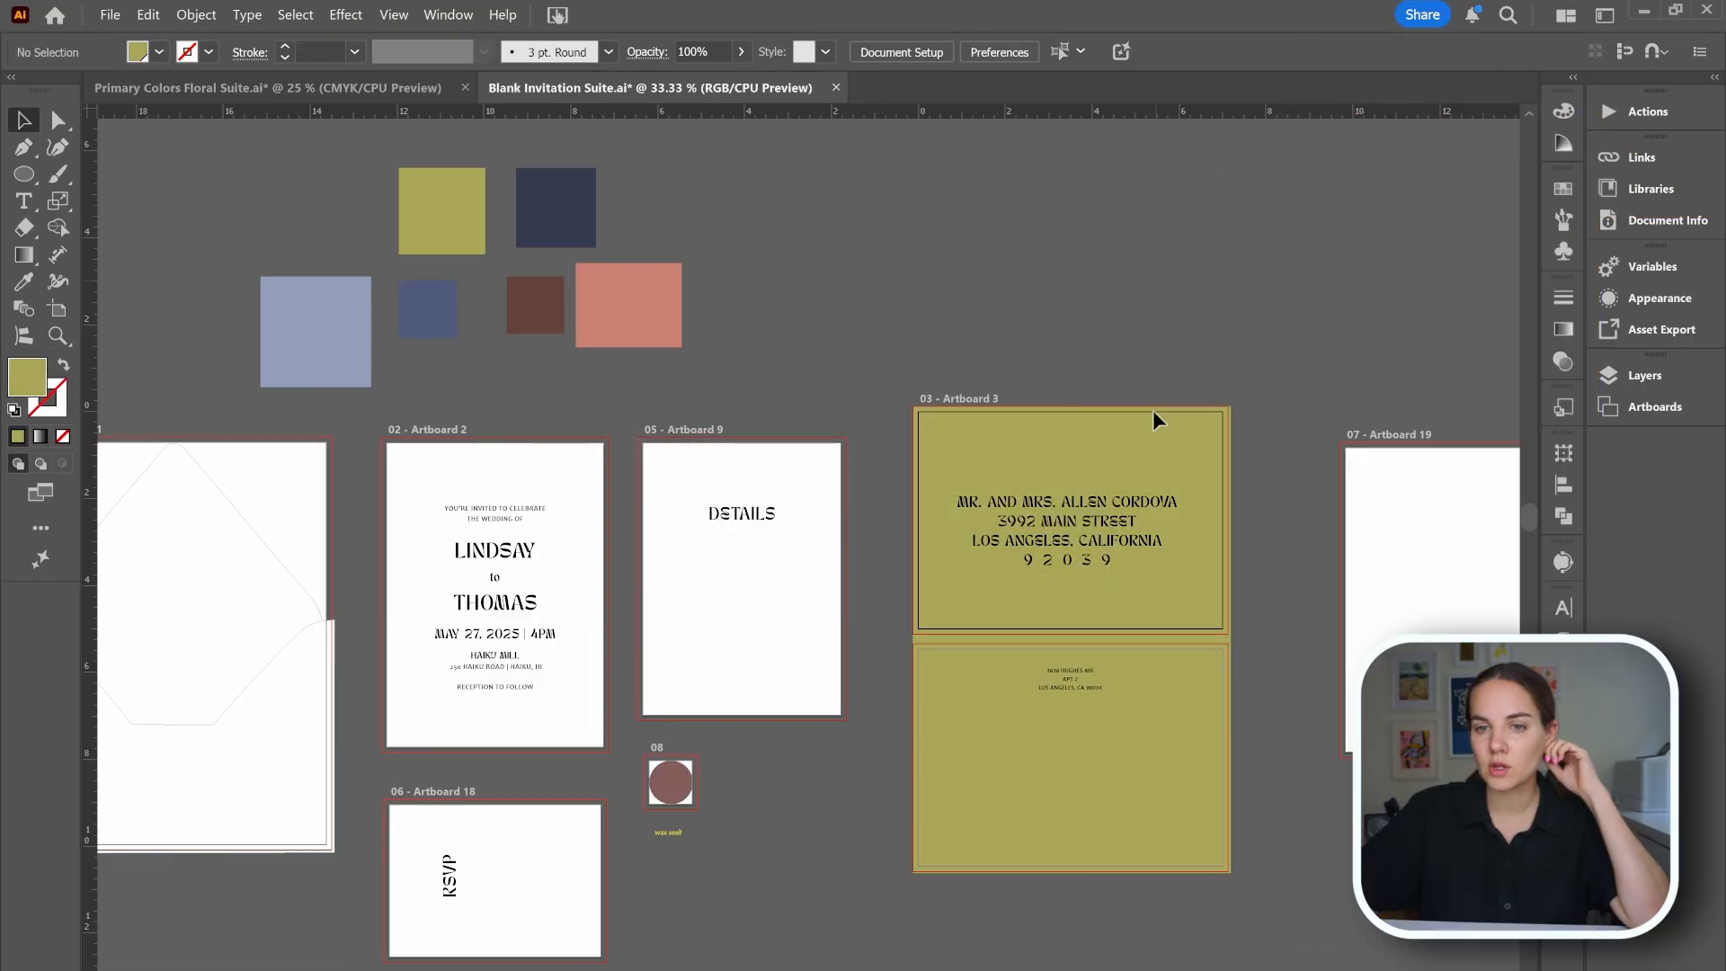
- Fill the front pocket of the open envelope on Artboard 1 with the guest address envelope's olive chartreuse
{"action": "left_click", "coordinate": [1152, 410]}
{"action": "scroll", "coordinate": [969, 665], "scroll_direction": "down", "scroll_amount": 2}
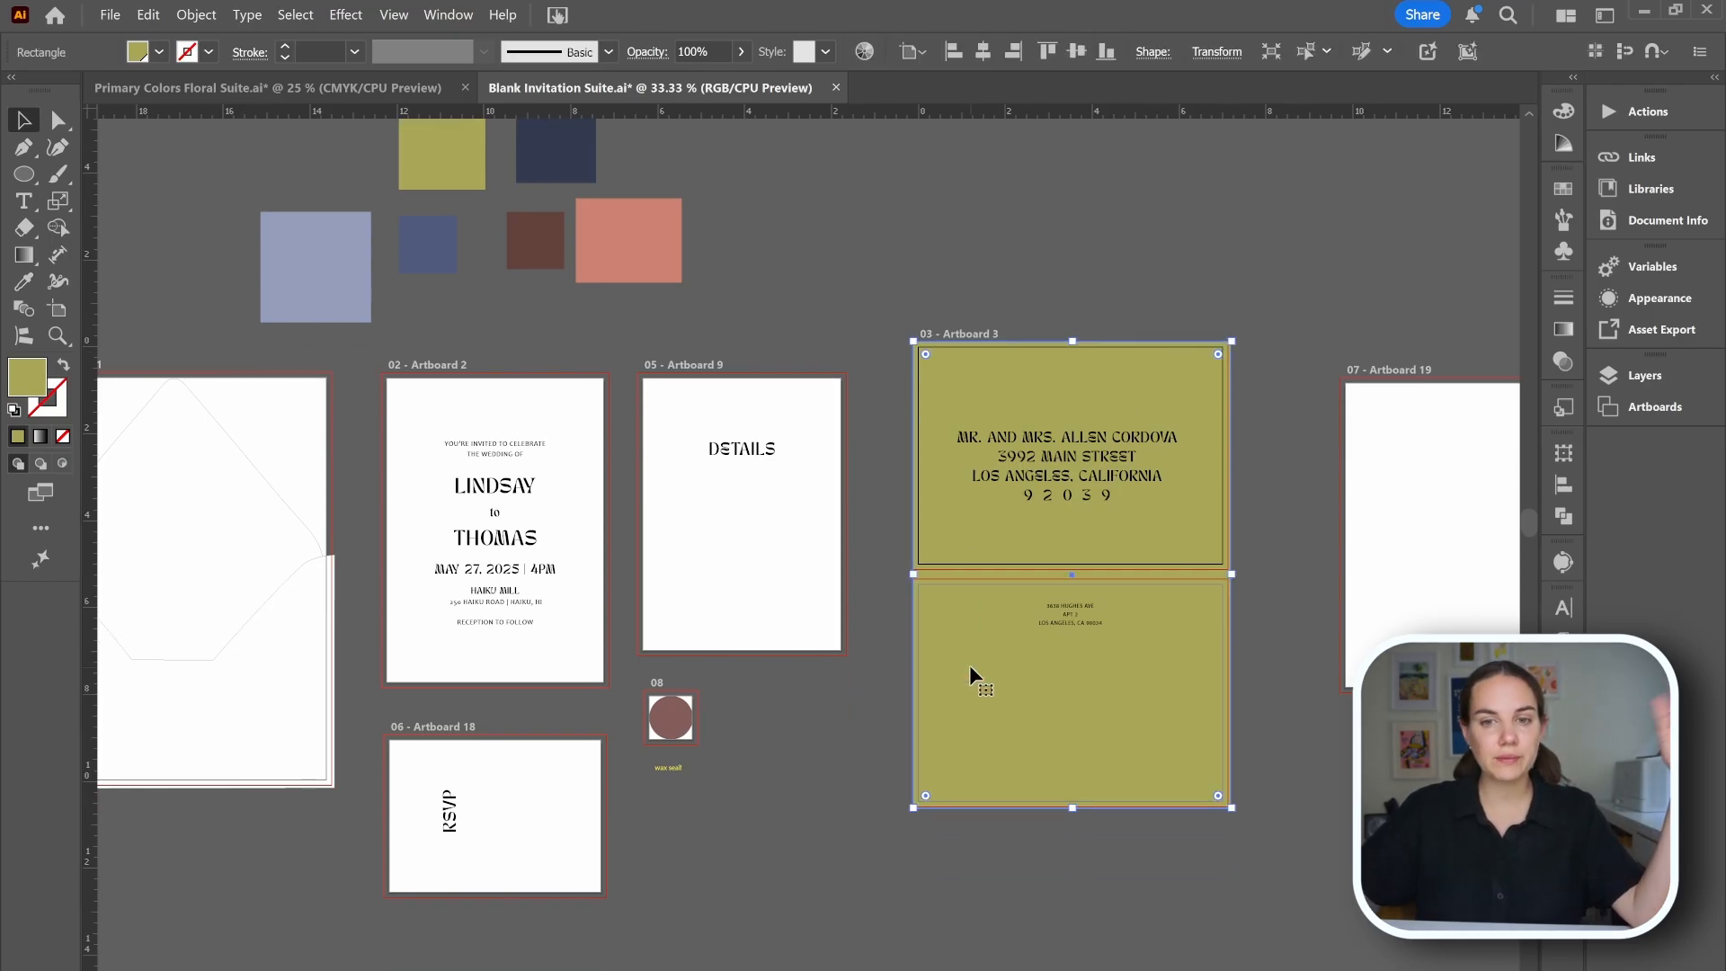
{"action": "scroll", "coordinate": [970, 665], "scroll_direction": "left", "scroll_amount": 3}
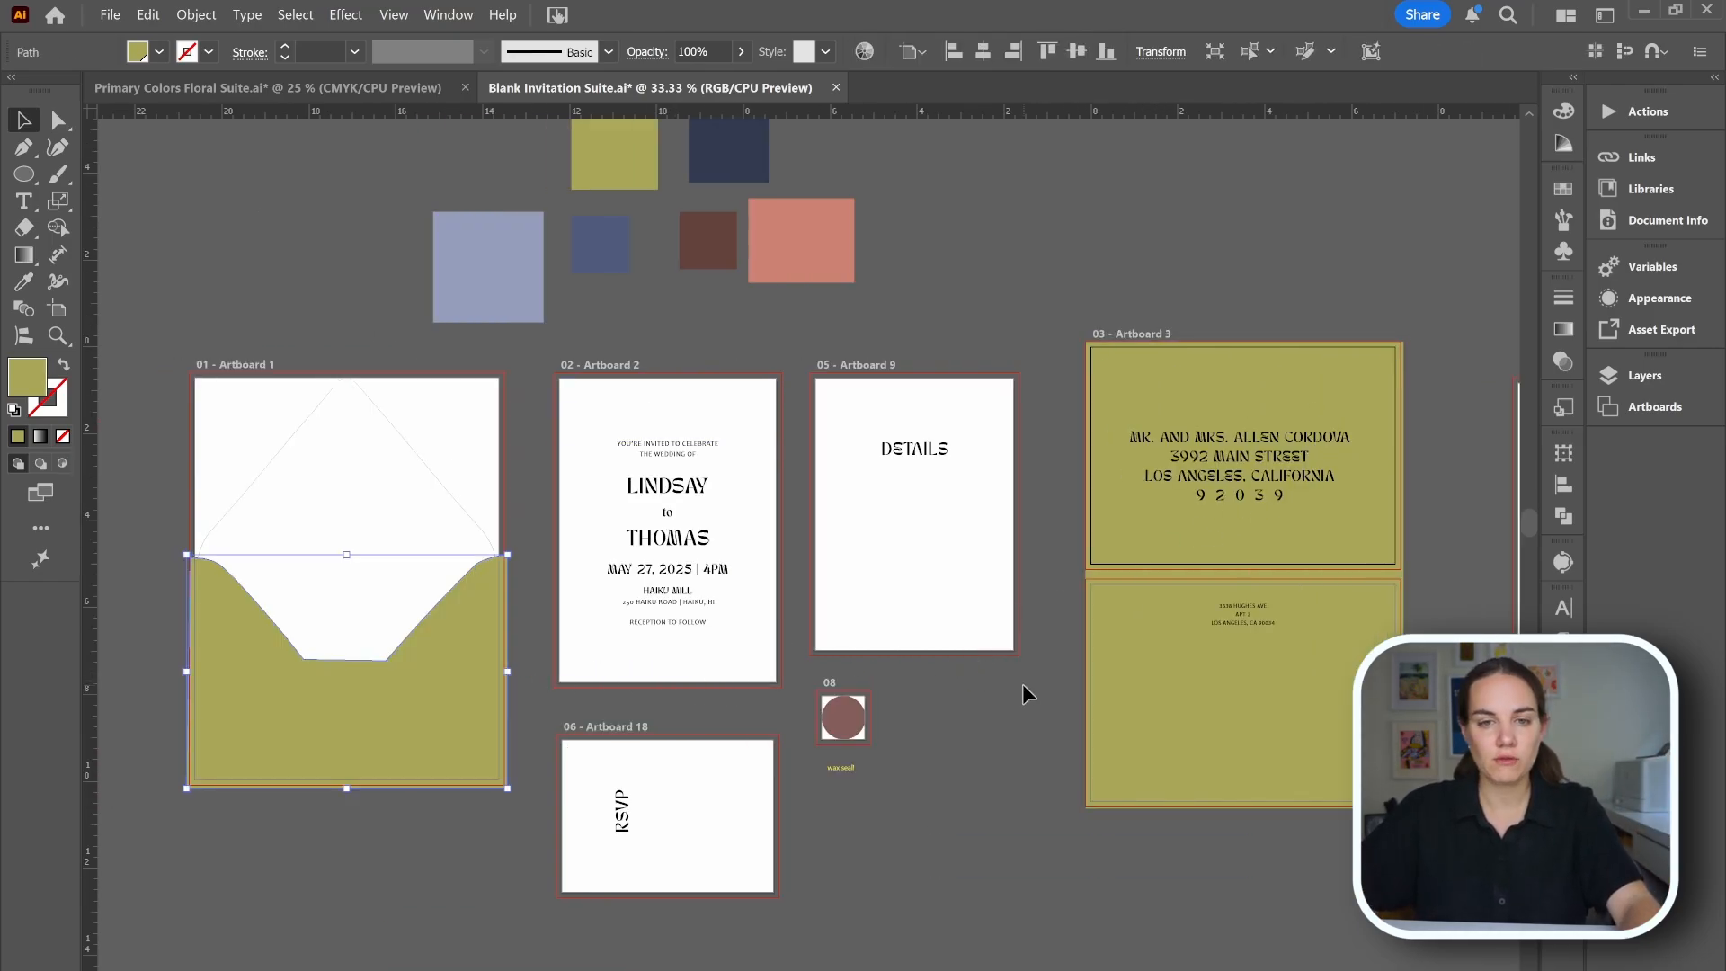
- Draw a thin horizontal bar above Artboards 2 and 9 and fill it with the navy sampled from the palette
{"action": "key", "text": "ctrl+shift+a"}
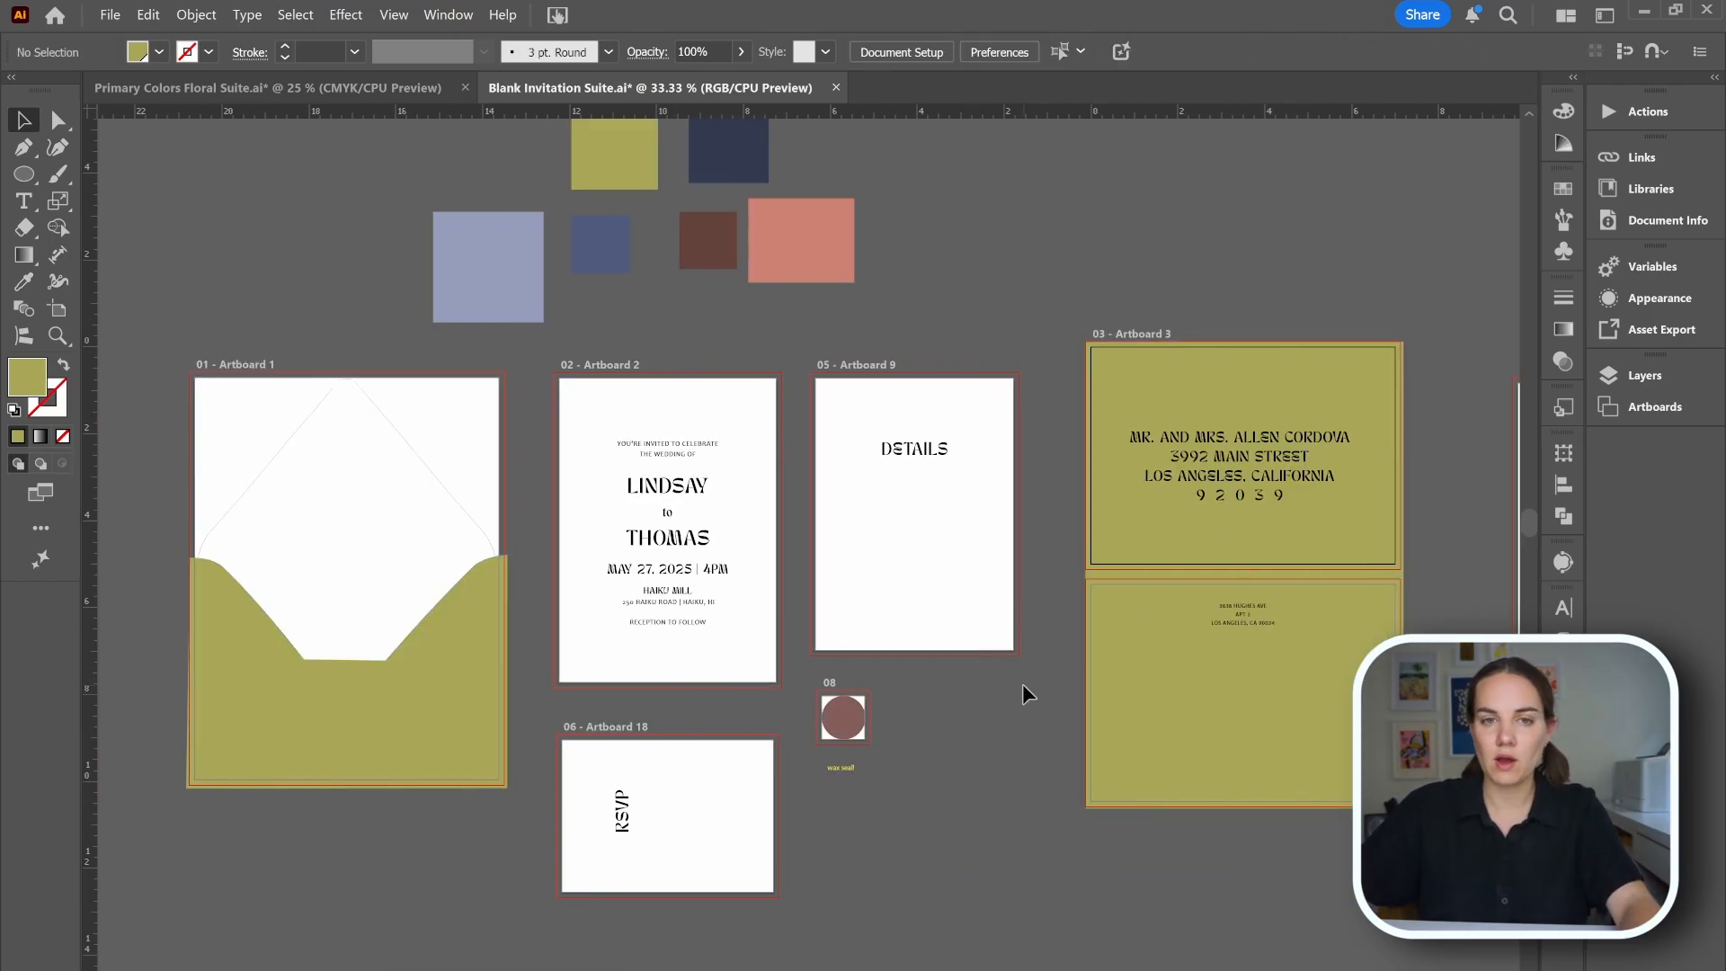
{"action": "scroll", "coordinate": [1022, 683], "scroll_direction": "right", "scroll_amount": 2}
{"action": "scroll", "coordinate": [1022, 683], "scroll_direction": "down", "scroll_amount": 1}
{"action": "scroll", "coordinate": [888, 693], "scroll_direction": "down", "scroll_amount": 1}
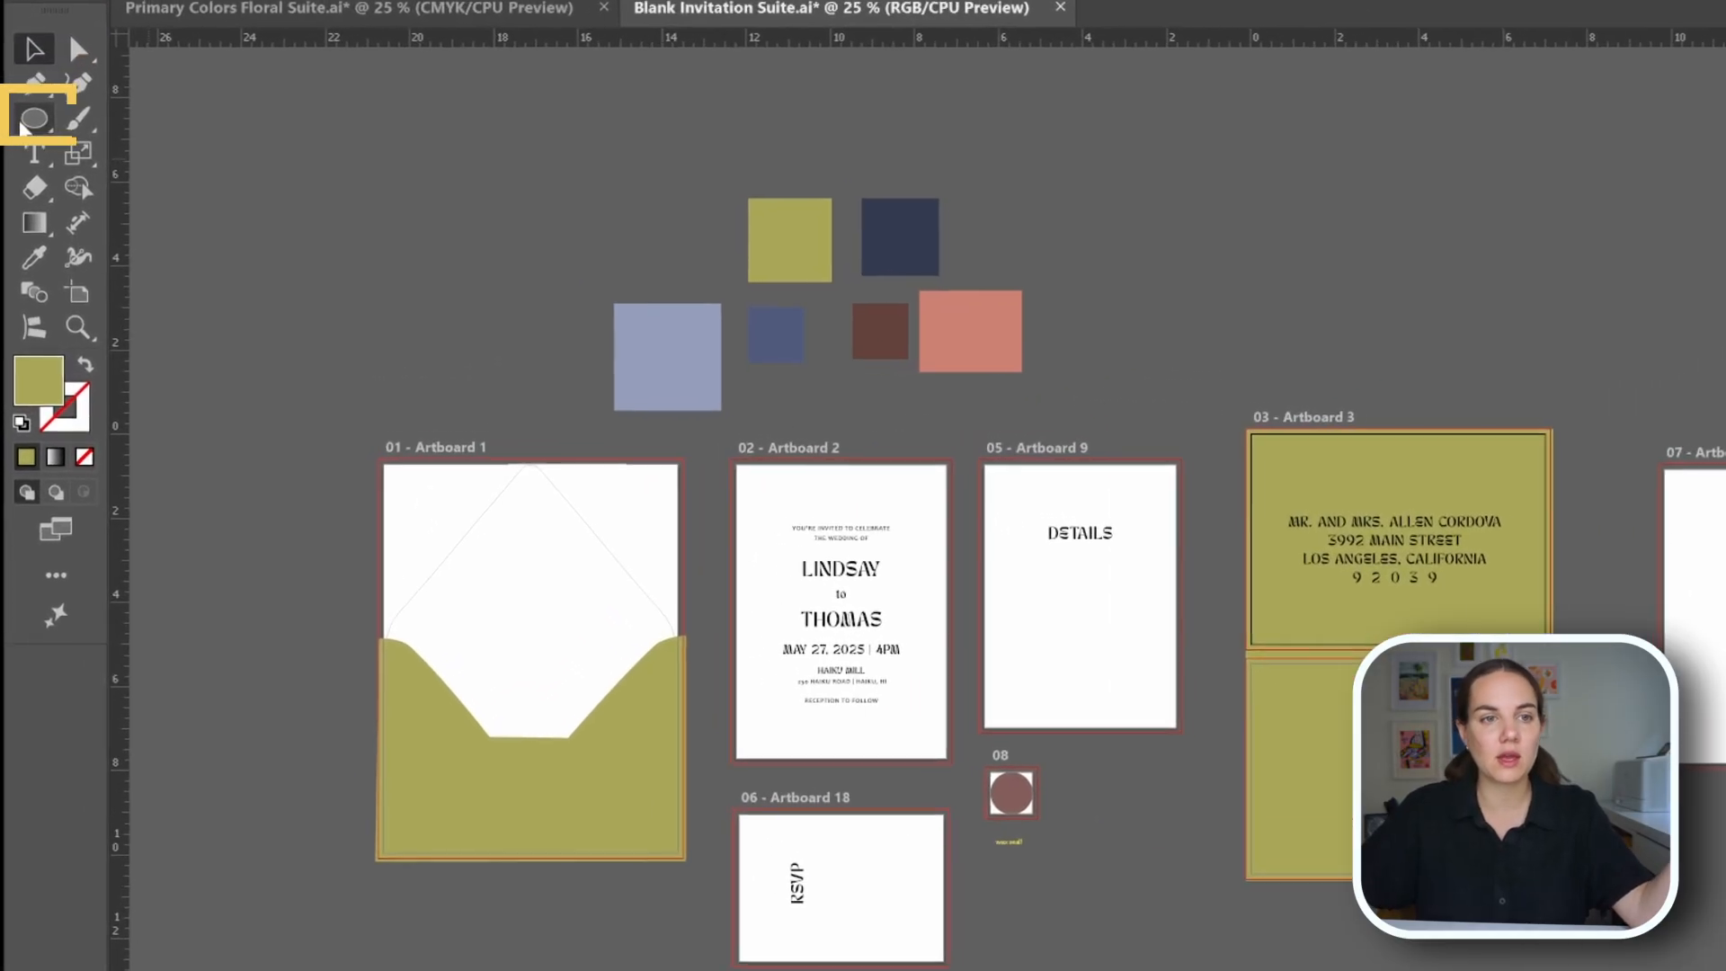
{"action": "left_click", "coordinate": [25, 169]}
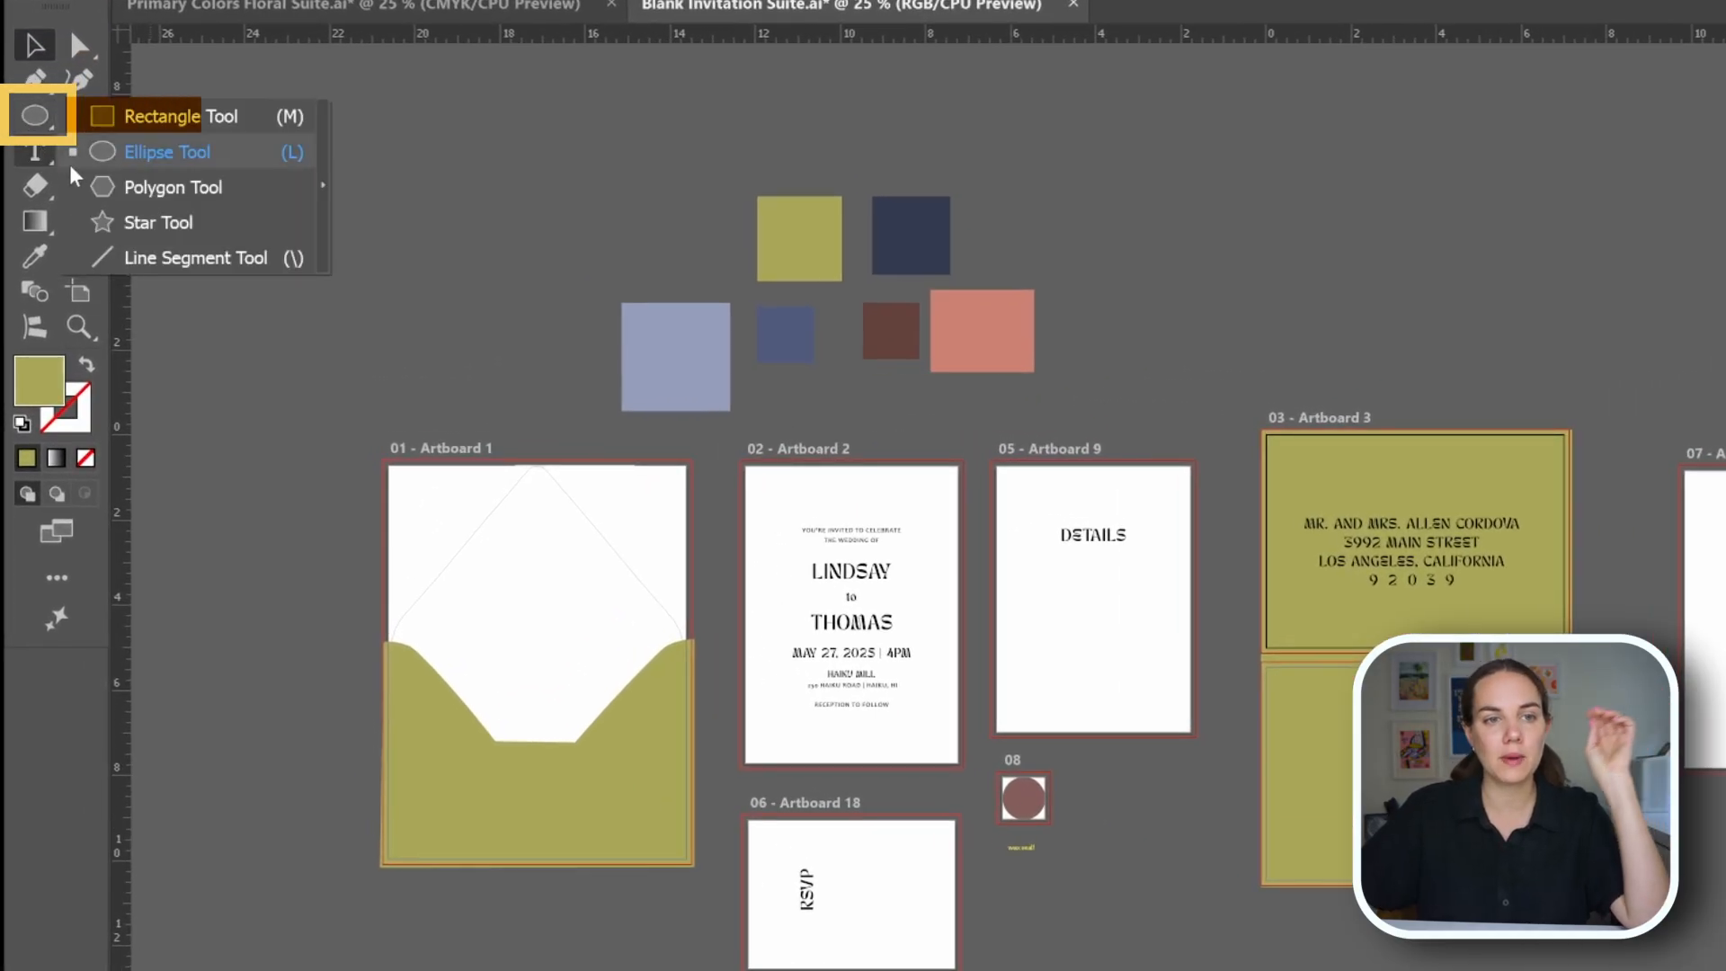
{"action": "left_click", "coordinate": [134, 116]}
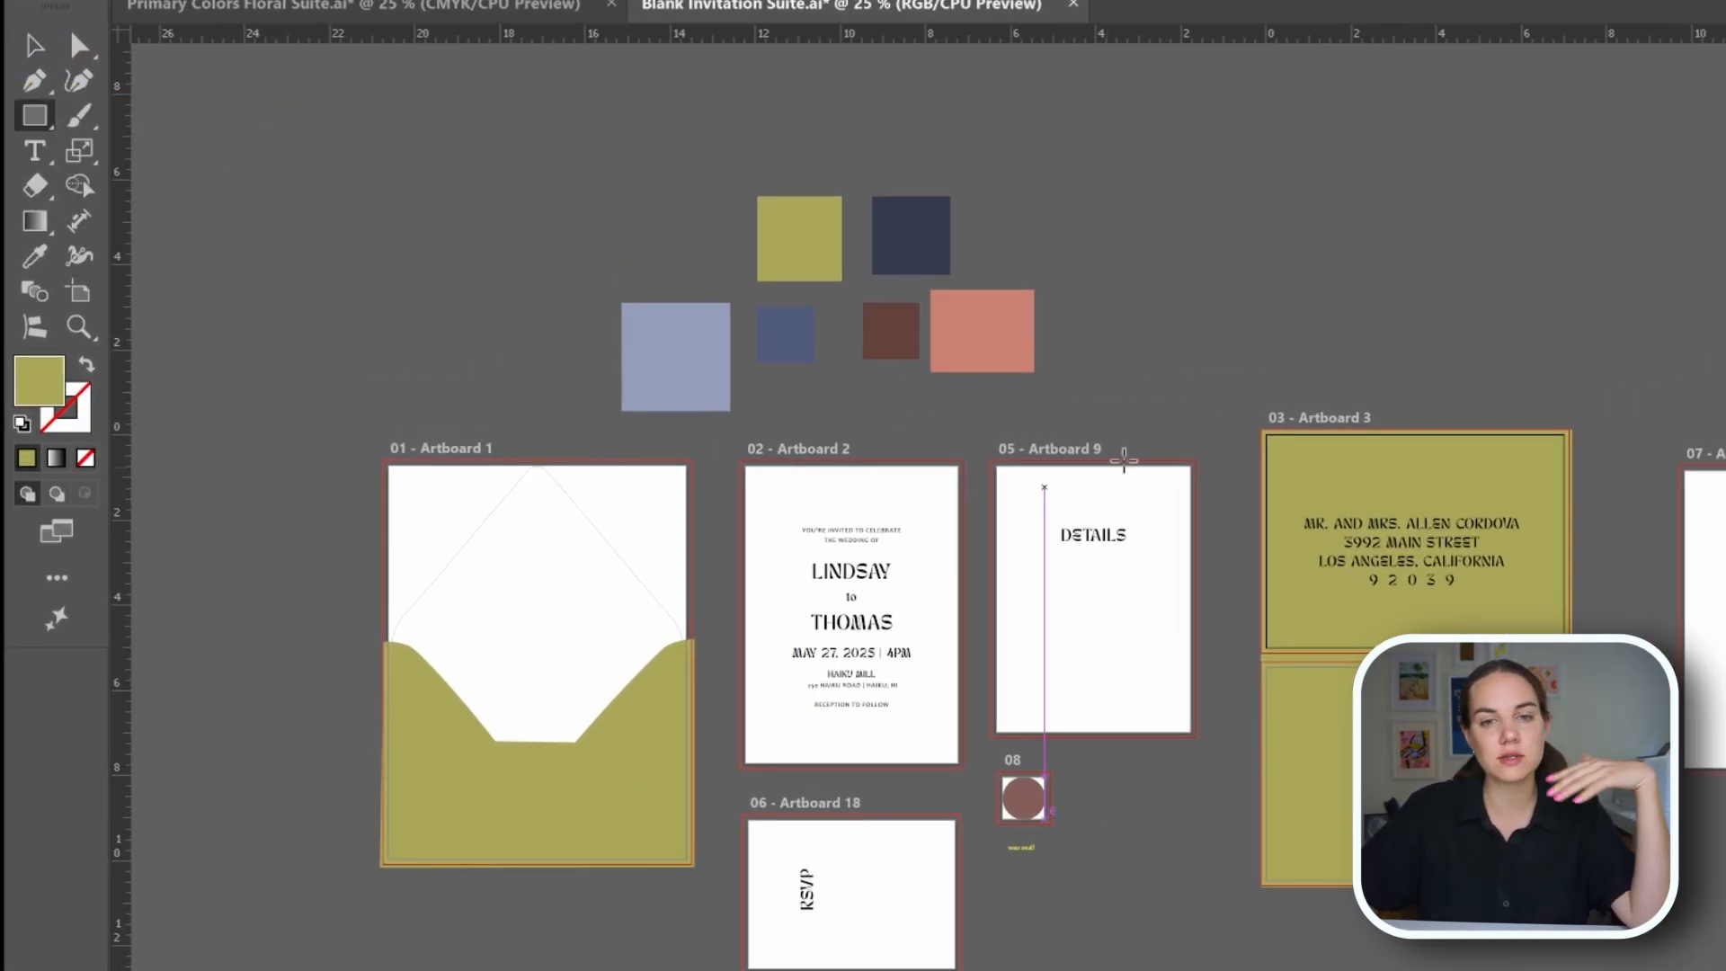
{"action": "left_click_drag", "start_coordinate": [842, 383], "coordinate": [1199, 412]}
{"action": "key", "text": "i"}
{"action": "left_click", "coordinate": [945, 253]}
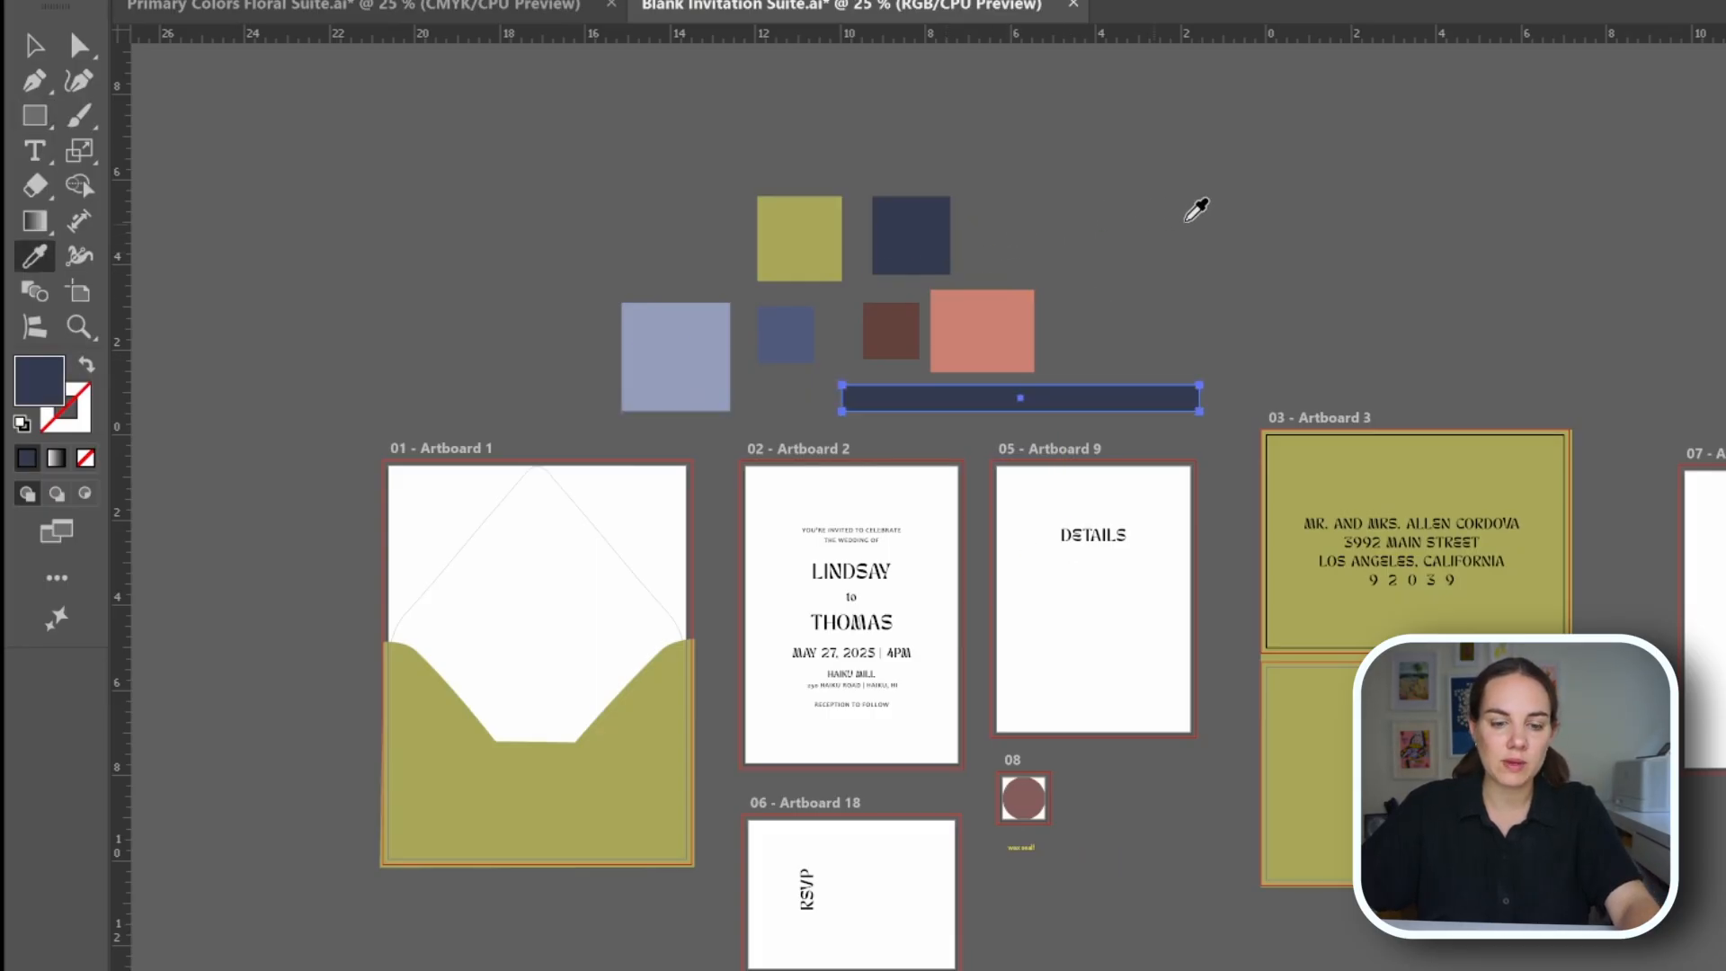
- Move the navy bar down beside the RSVP card, just below the wax seal
{"action": "key", "text": "v"}
{"action": "left_click_drag", "start_coordinate": [1155, 407], "coordinate": [1163, 872]}
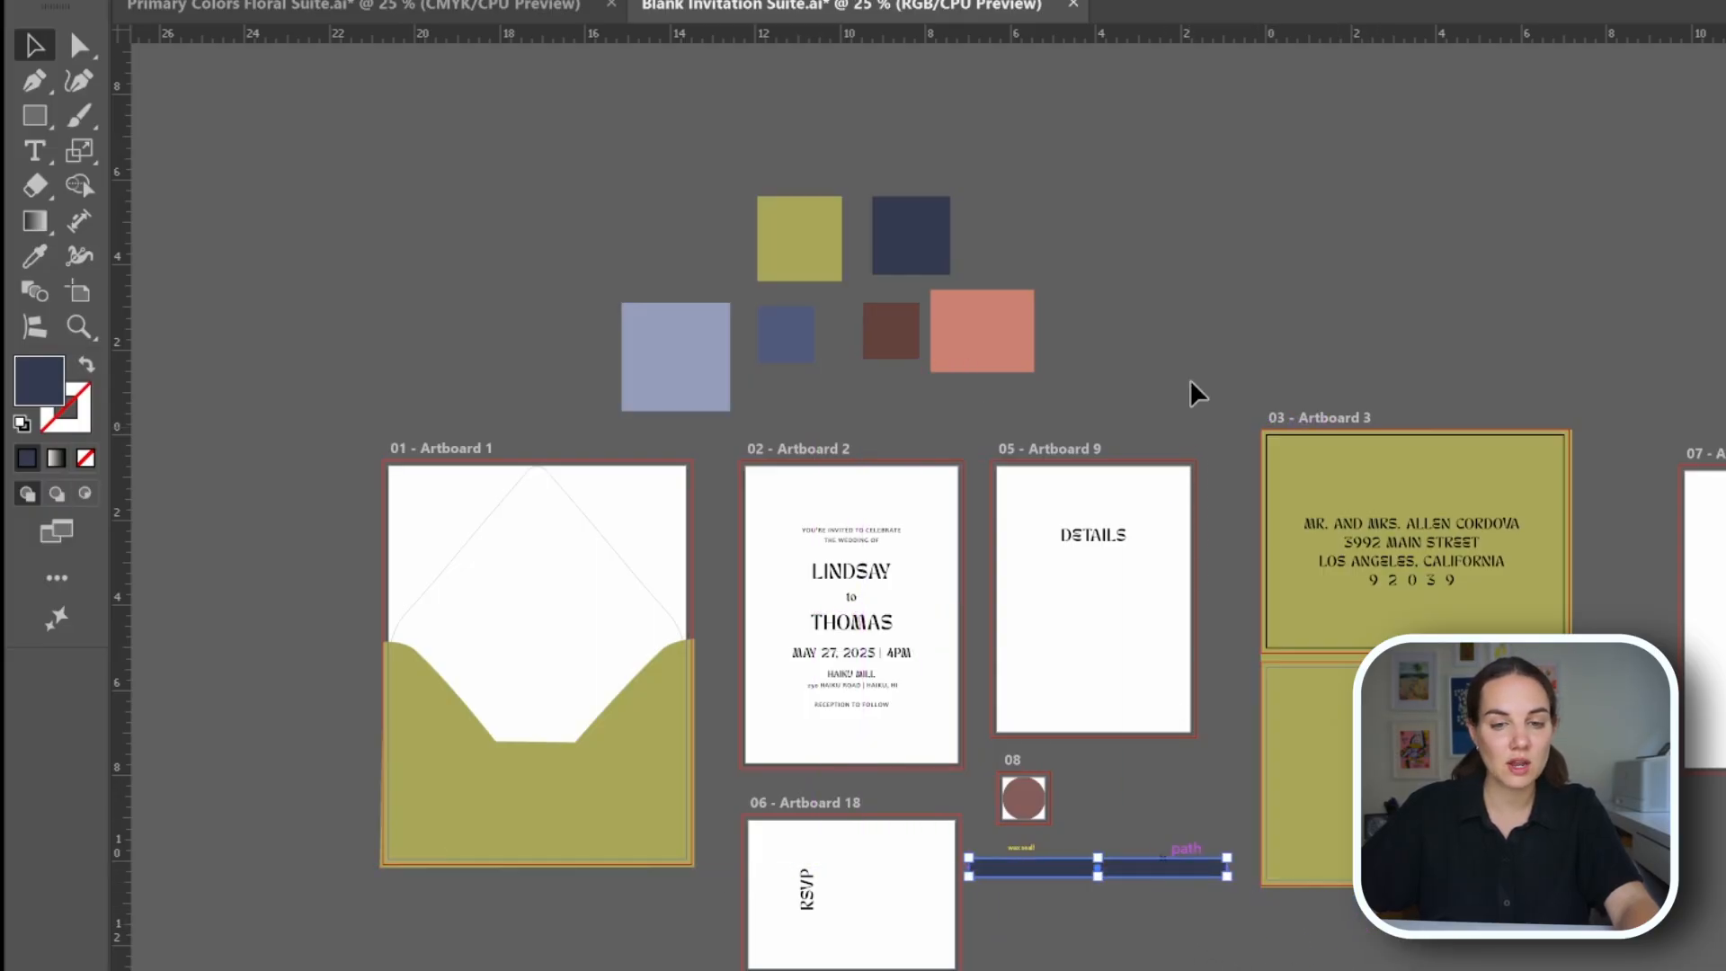
{"action": "left_click", "coordinate": [1213, 280]}
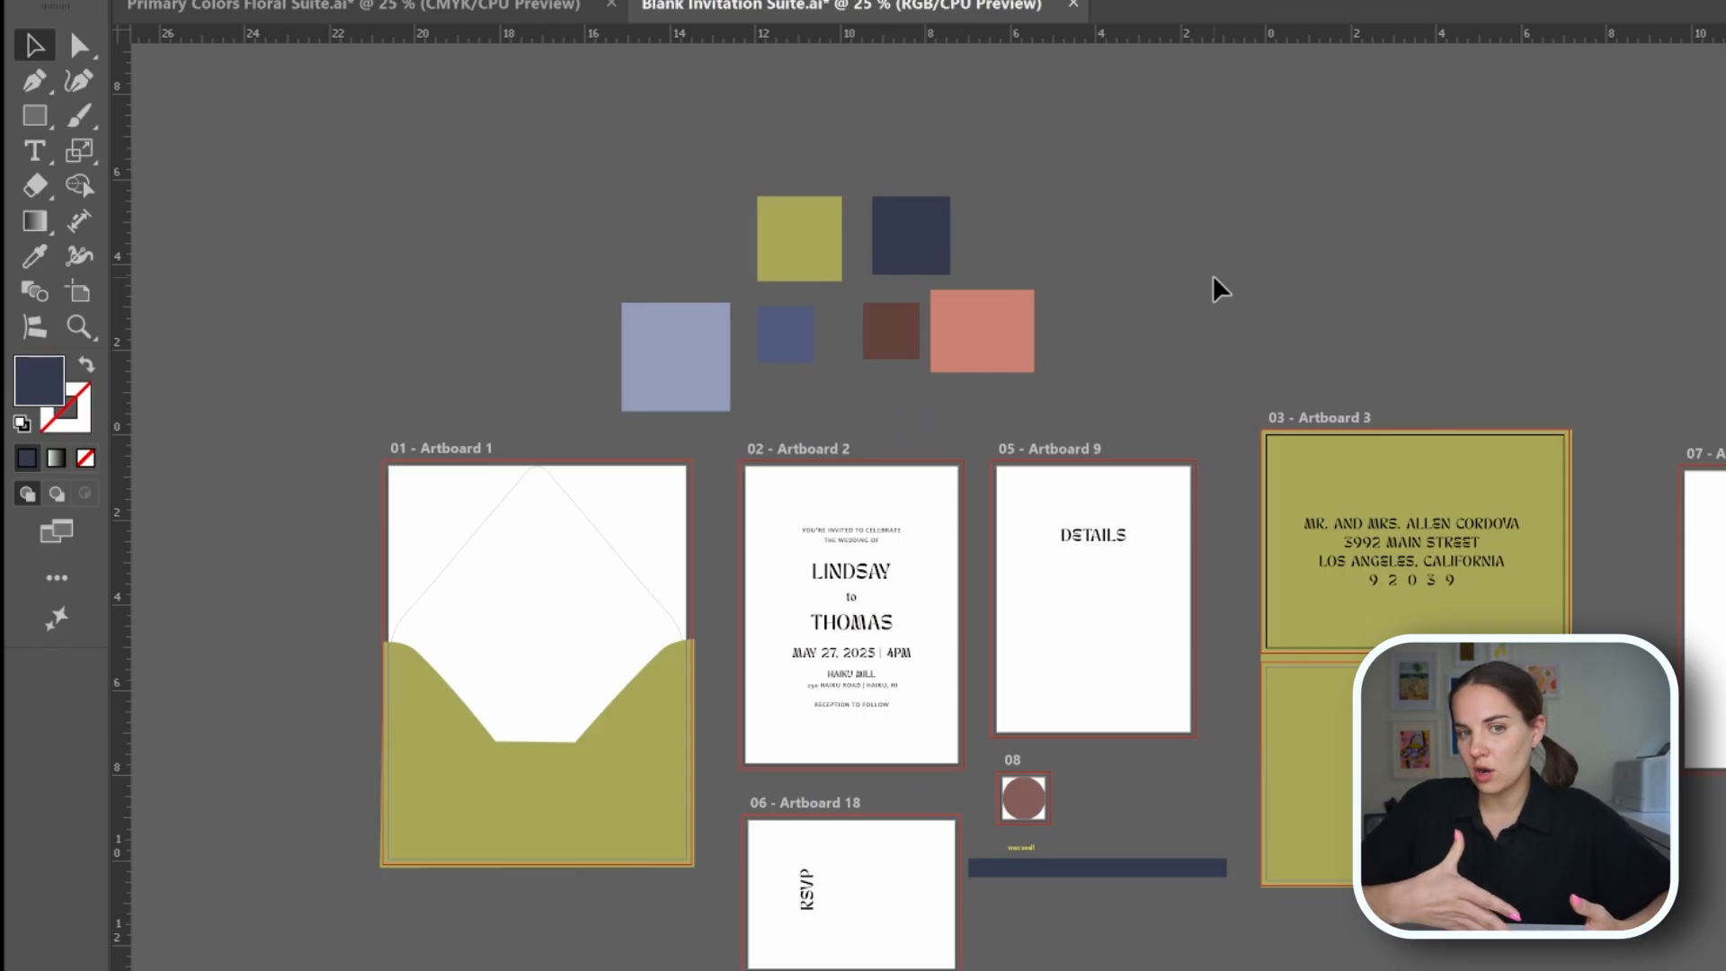
- Move the olive palette swatch away from the other swatches to the empty area above and left of Artboard 1
{"action": "left_click", "coordinate": [942, 241]}
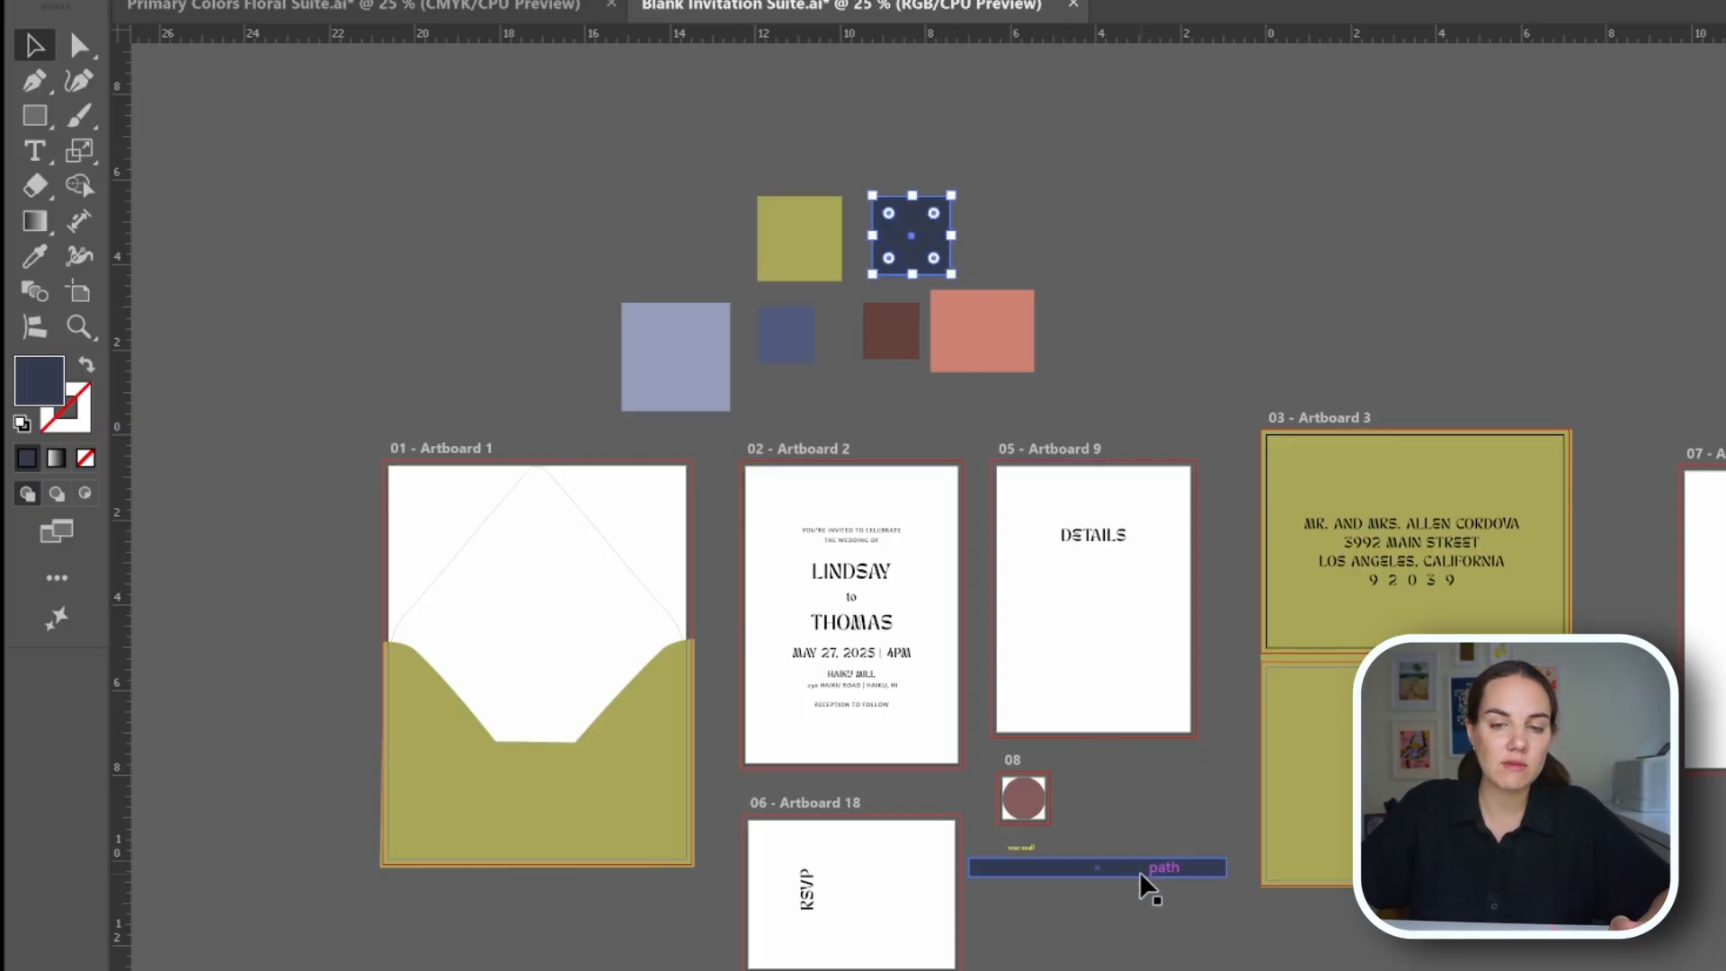
{"action": "left_click_drag", "start_coordinate": [812, 228], "coordinate": [355, 194]}
{"action": "left_click", "coordinate": [1067, 209]}
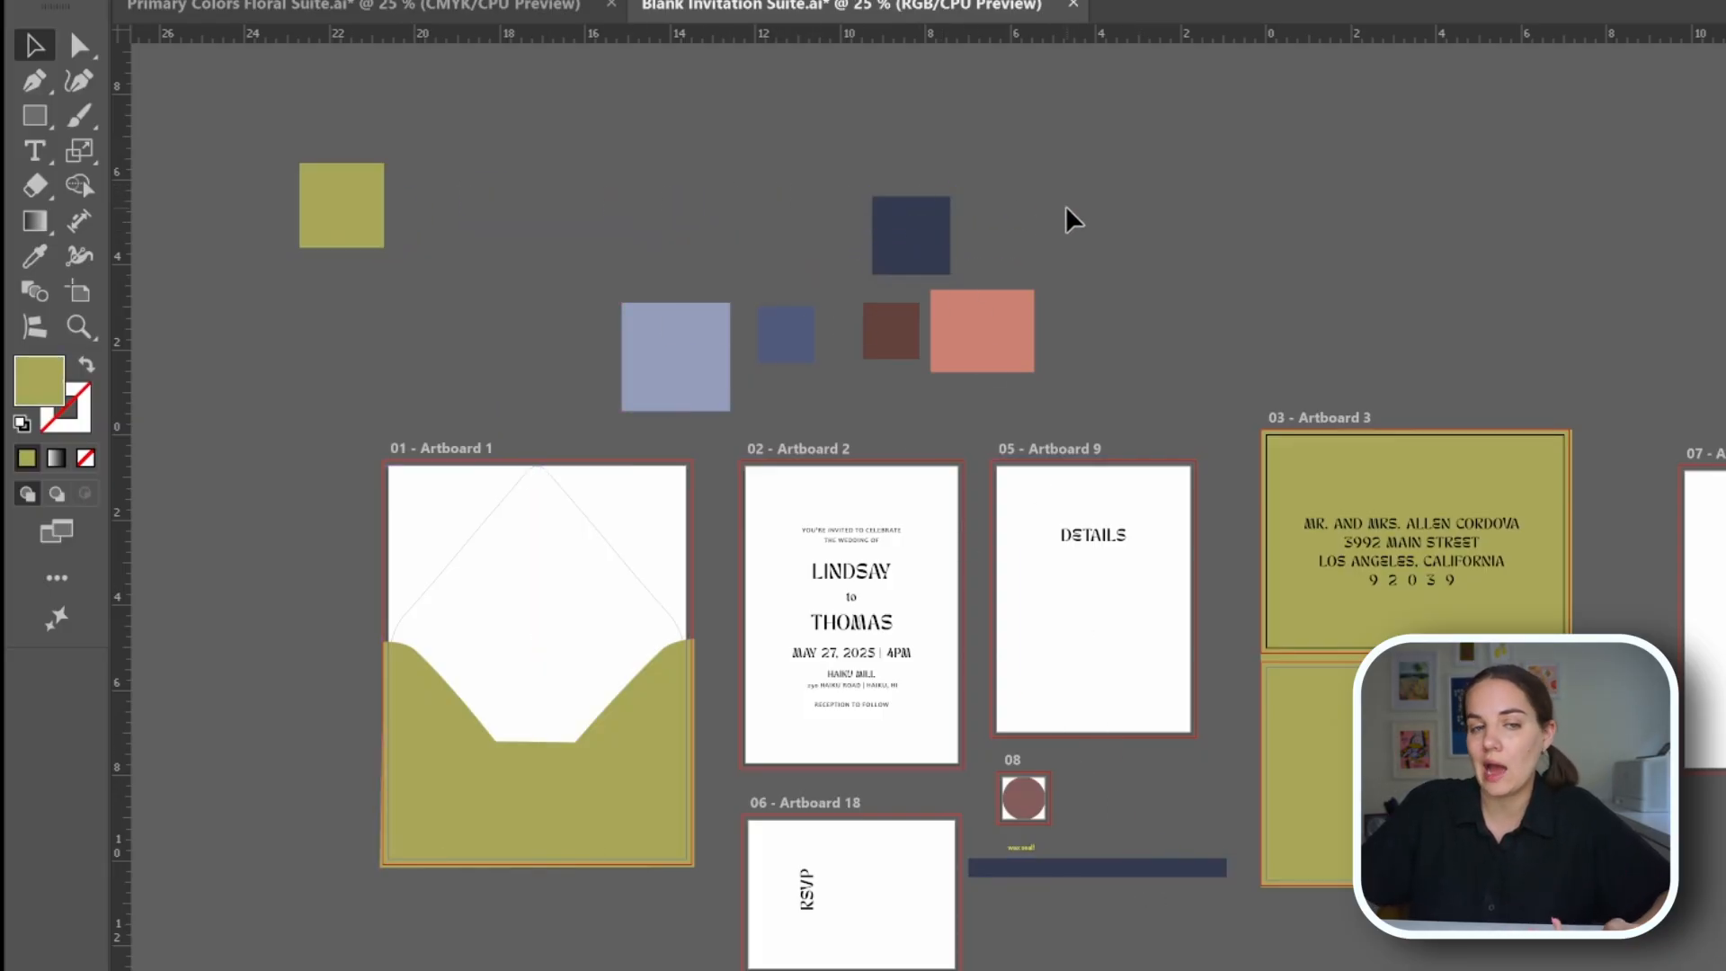
{"action": "left_click_drag", "start_coordinate": [373, 200], "coordinate": [300, 219]}
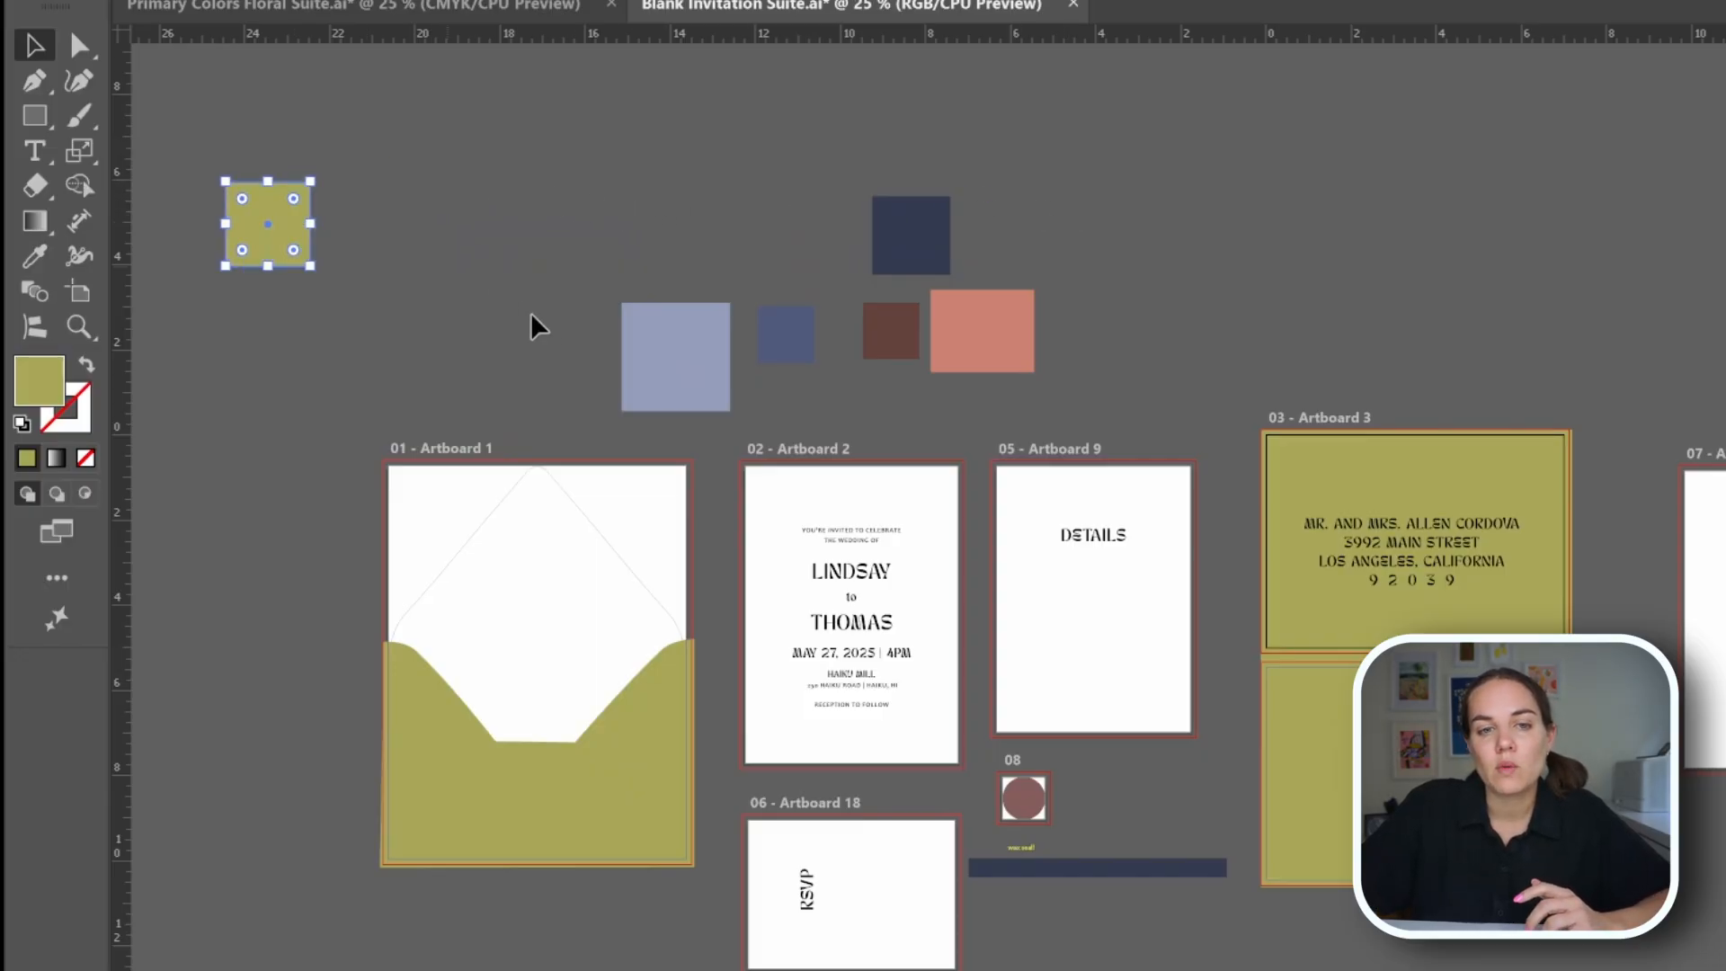
{"action": "left_click", "coordinate": [906, 345]}
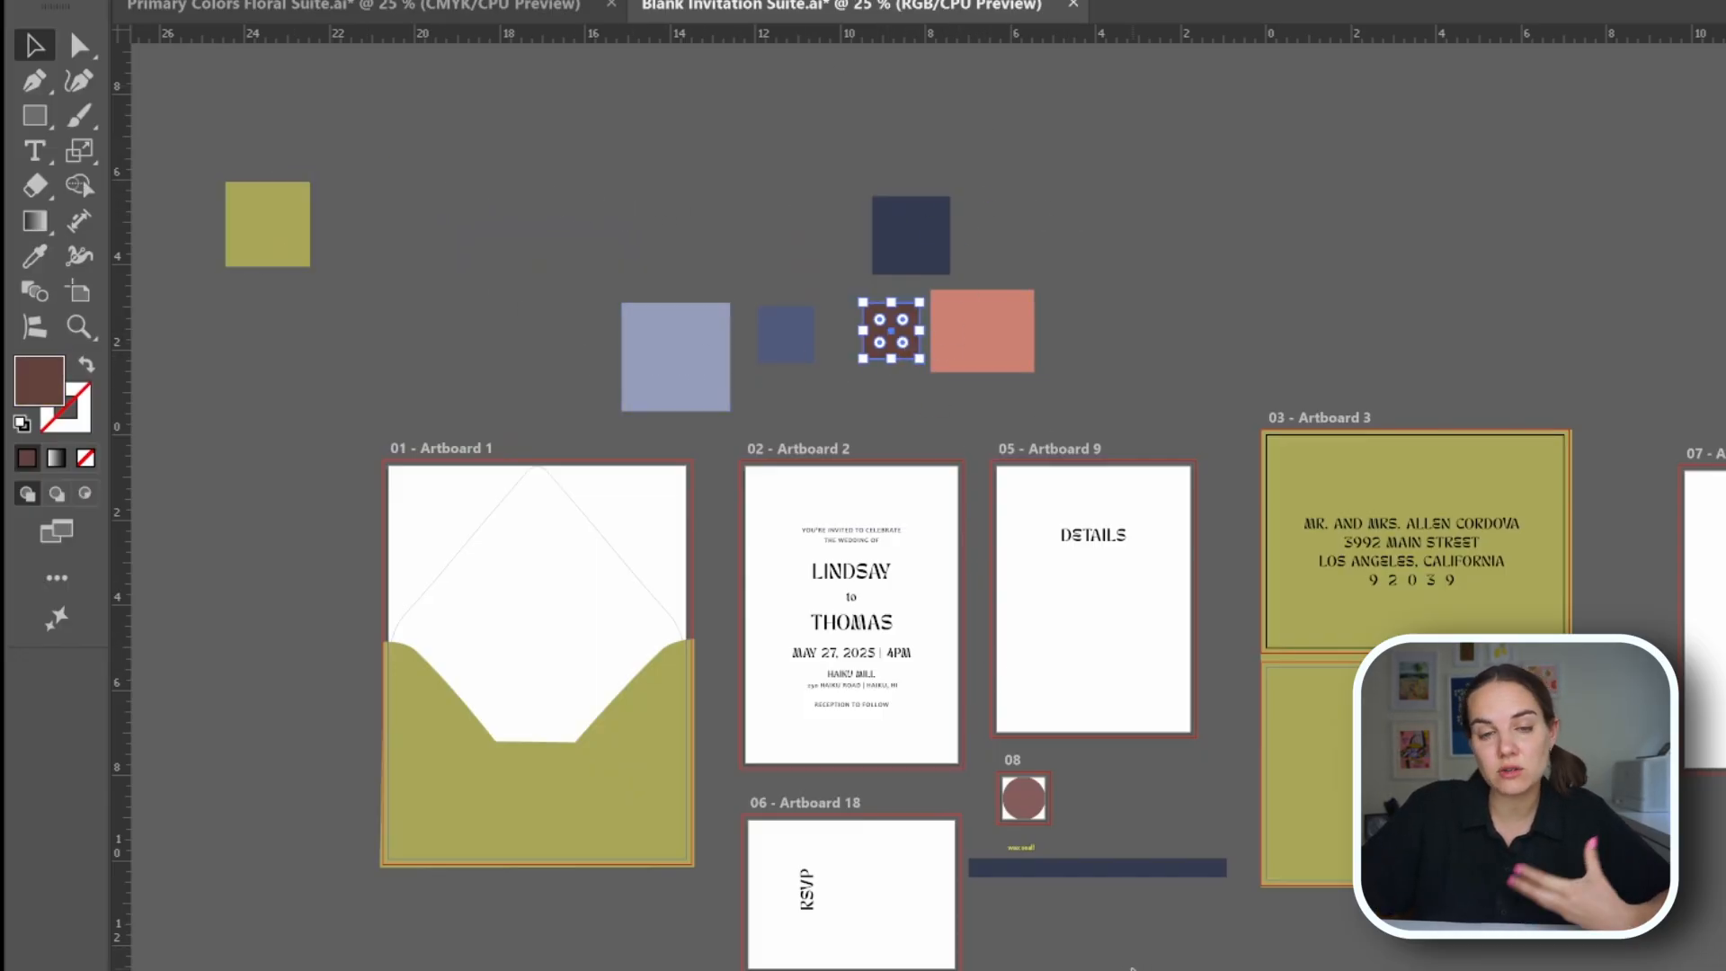
{"action": "left_click", "coordinate": [1032, 788]}
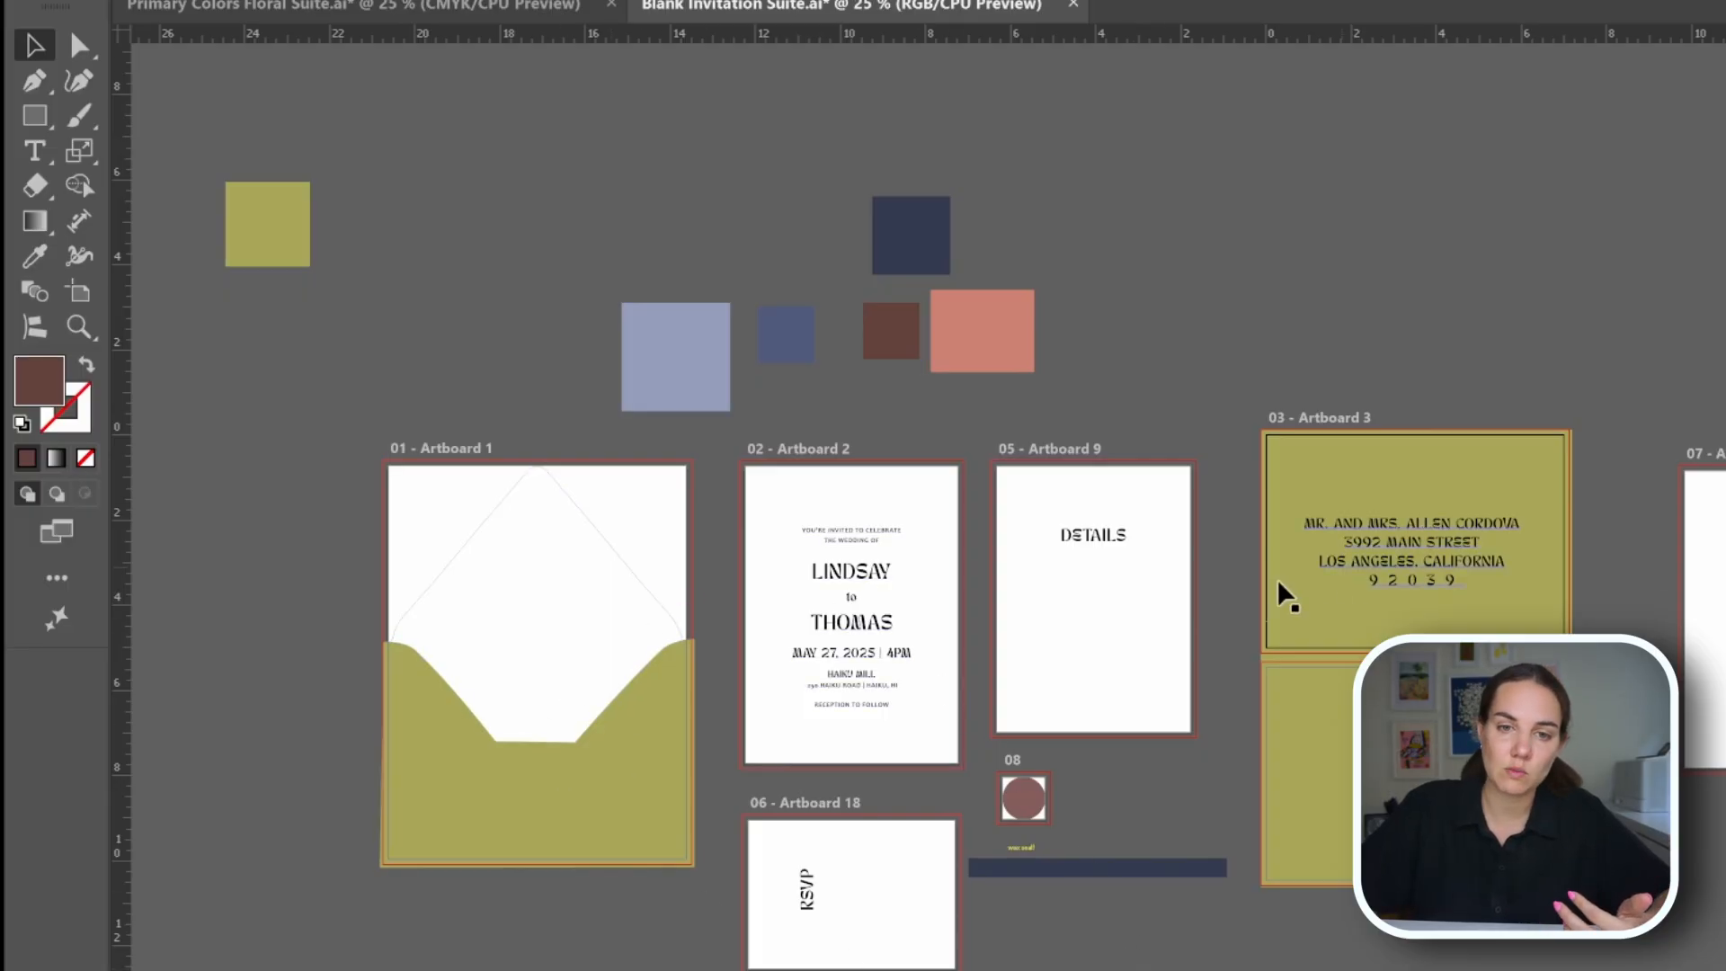
- Place the coral swatch on the upper corner of the Artboard 2 invitation and the periwinkle swatch on the upper edge of the details card
{"action": "left_click_drag", "start_coordinate": [1013, 340], "coordinate": [1082, 335]}
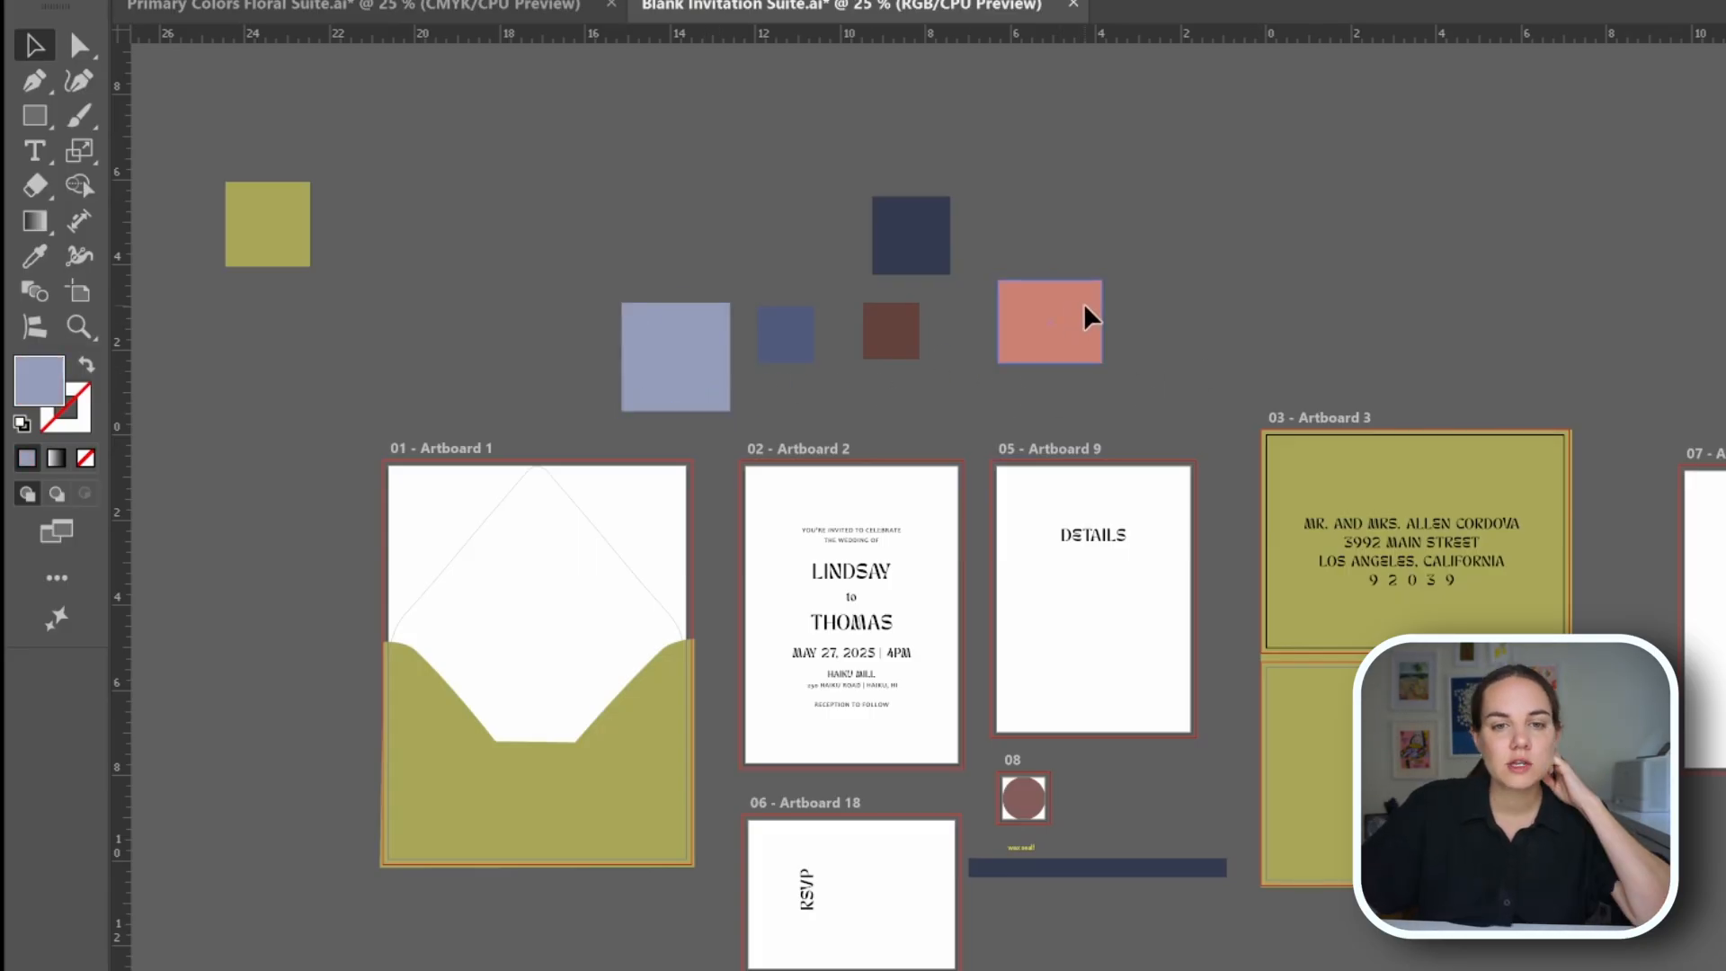
{"action": "left_click_drag", "start_coordinate": [1087, 320], "coordinate": [960, 443]}
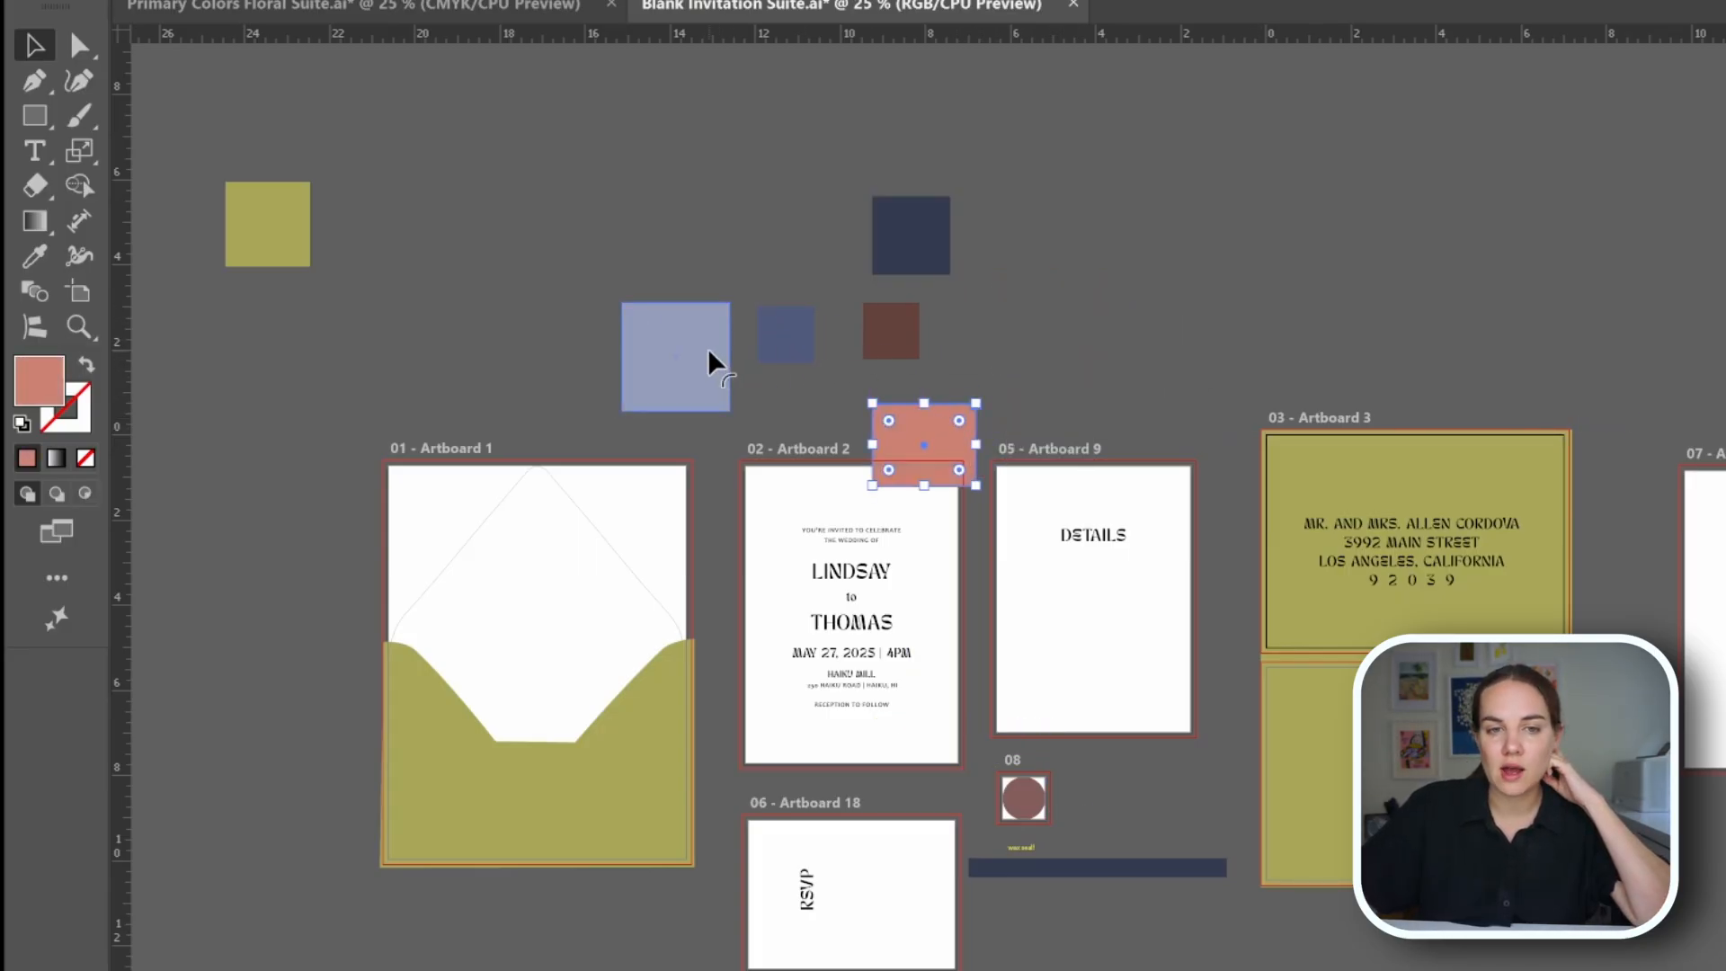
{"action": "left_click_drag", "start_coordinate": [714, 362], "coordinate": [1152, 446]}
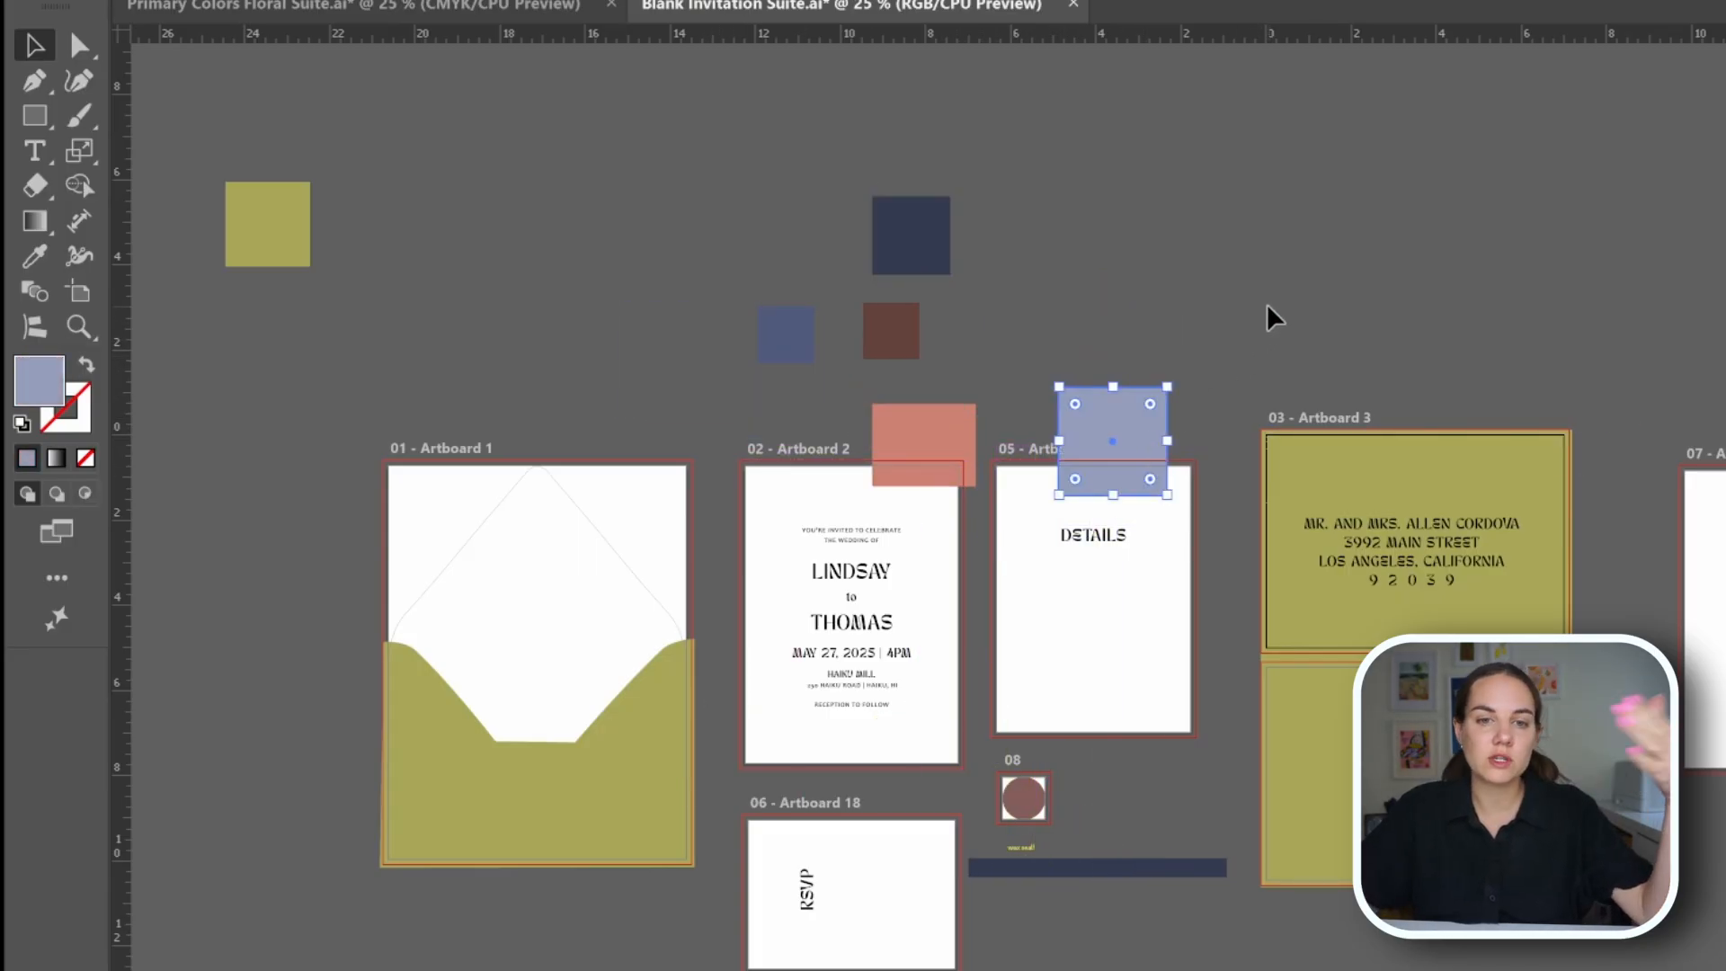
{"action": "left_click", "coordinate": [1267, 318]}
- Draw a small rectangle above Artboard 1 and fill it with a pale cream color
{"action": "left_click", "coordinate": [38, 118]}
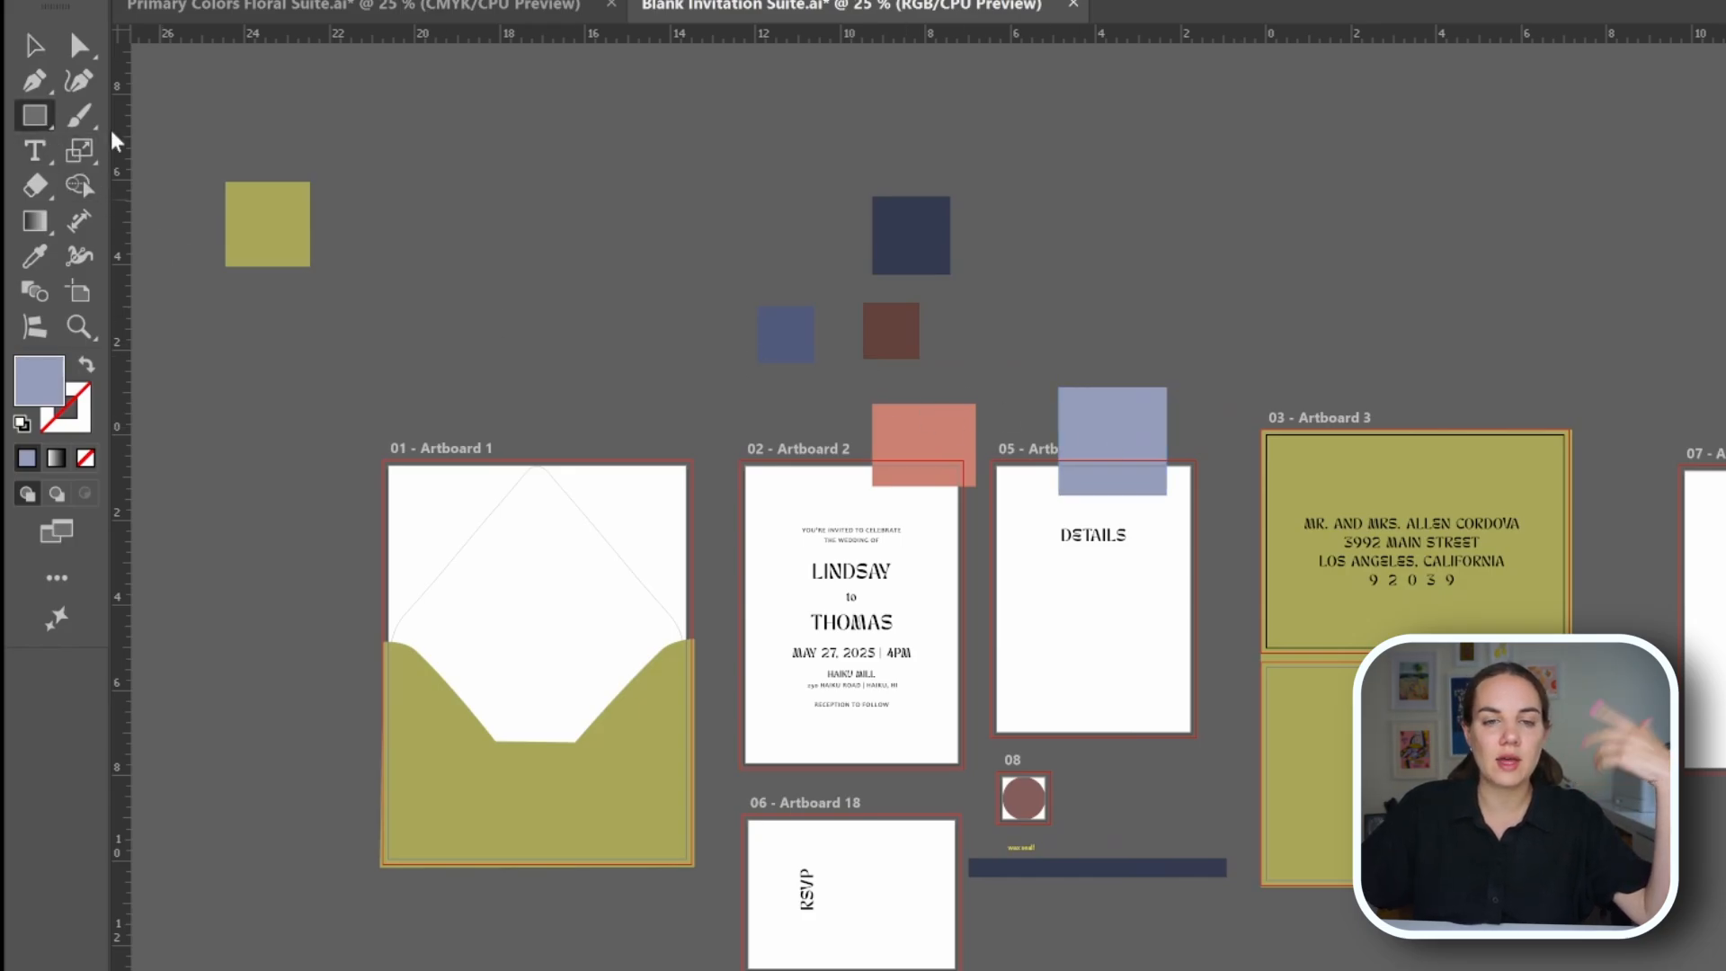
{"action": "left_click_drag", "start_coordinate": [569, 334], "coordinate": [684, 431]}
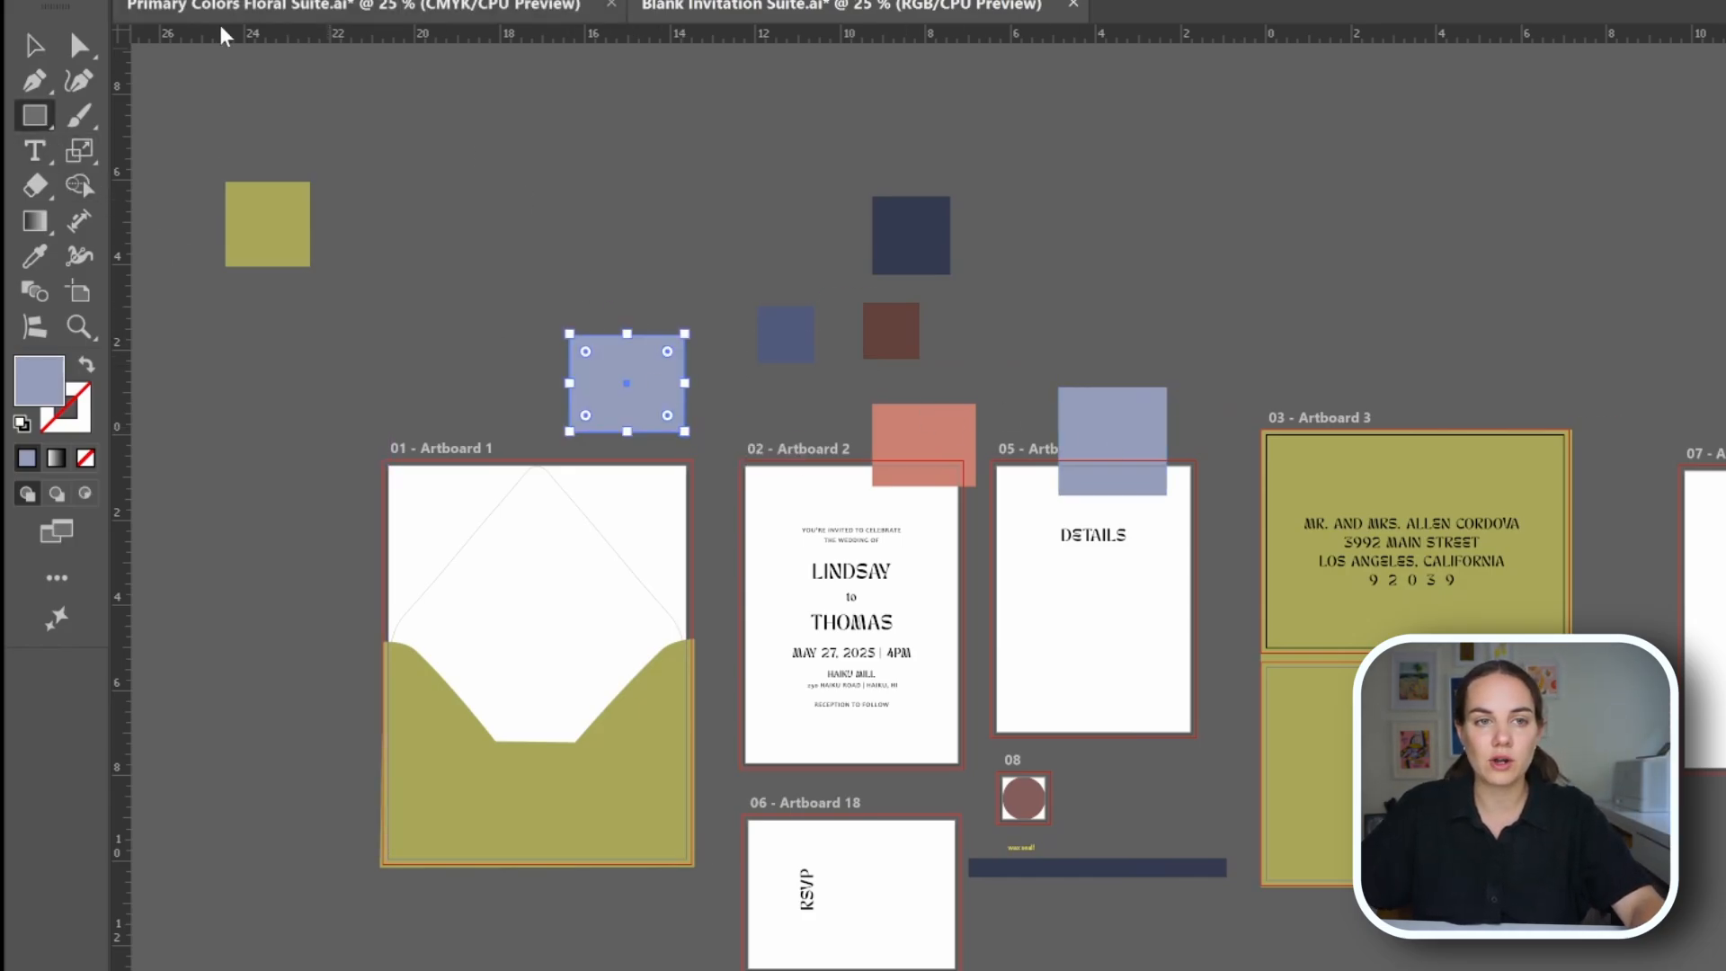
{"action": "double_click", "coordinate": [49, 382]}
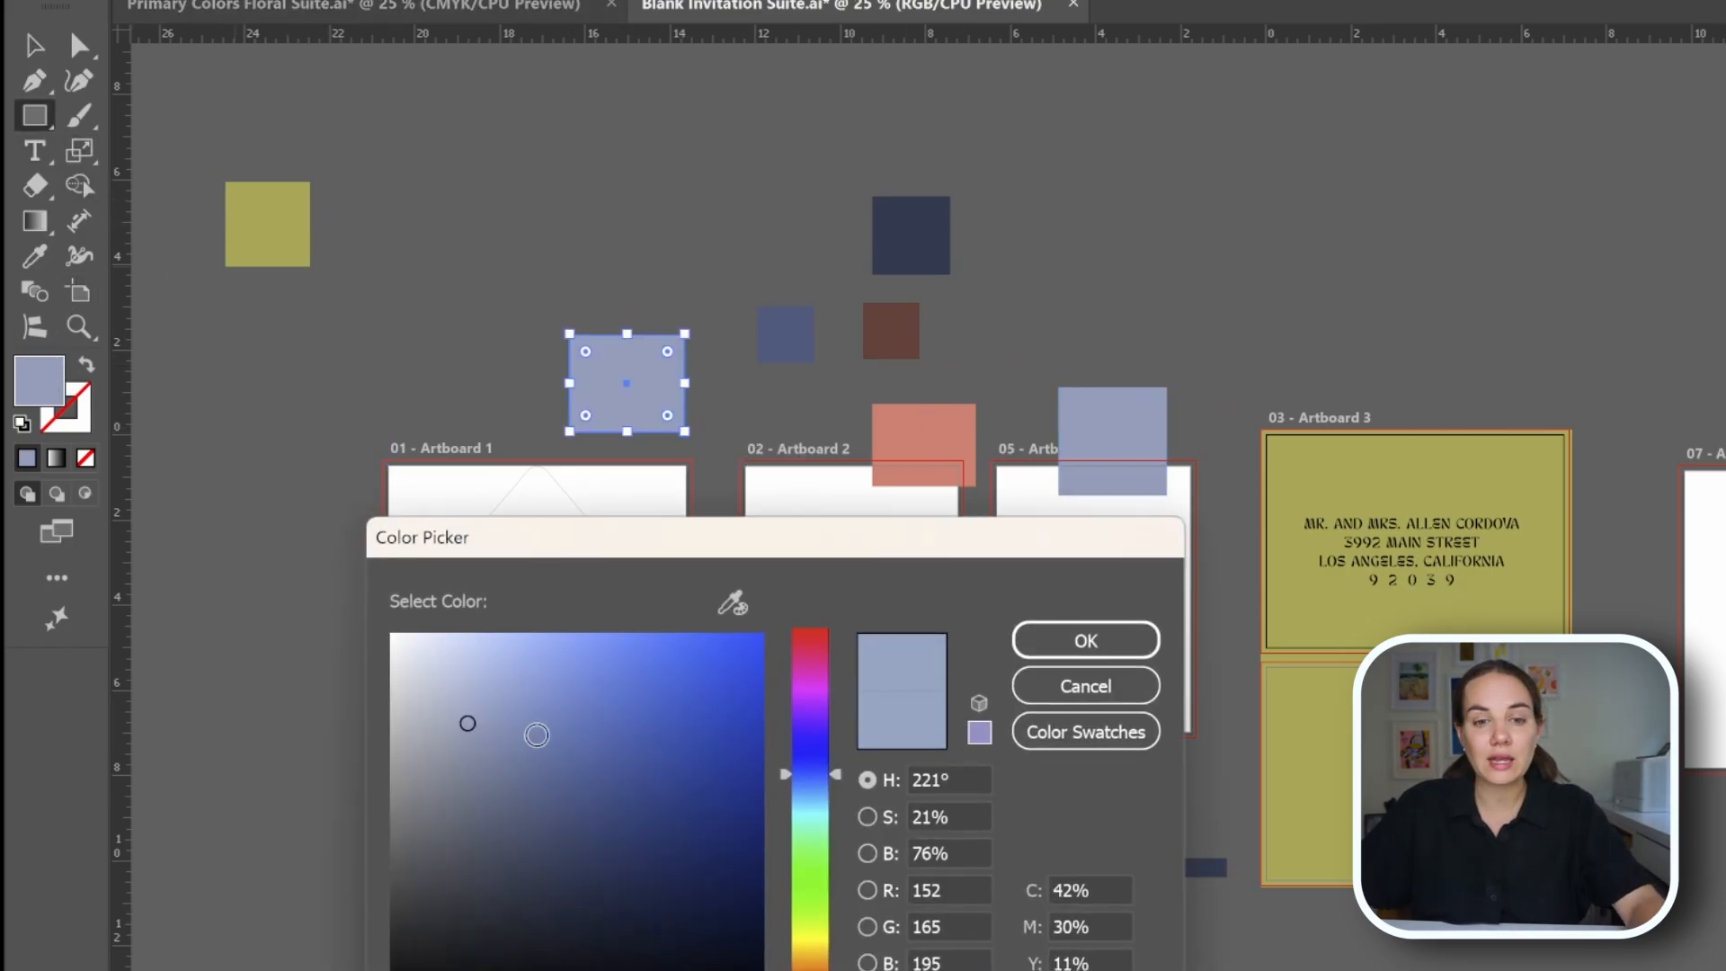
{"action": "left_click_drag", "start_coordinate": [836, 778], "coordinate": [870, 940]}
{"action": "left_click_drag", "start_coordinate": [463, 684], "coordinate": [444, 633]}
{"action": "left_click", "coordinate": [1022, 641]}
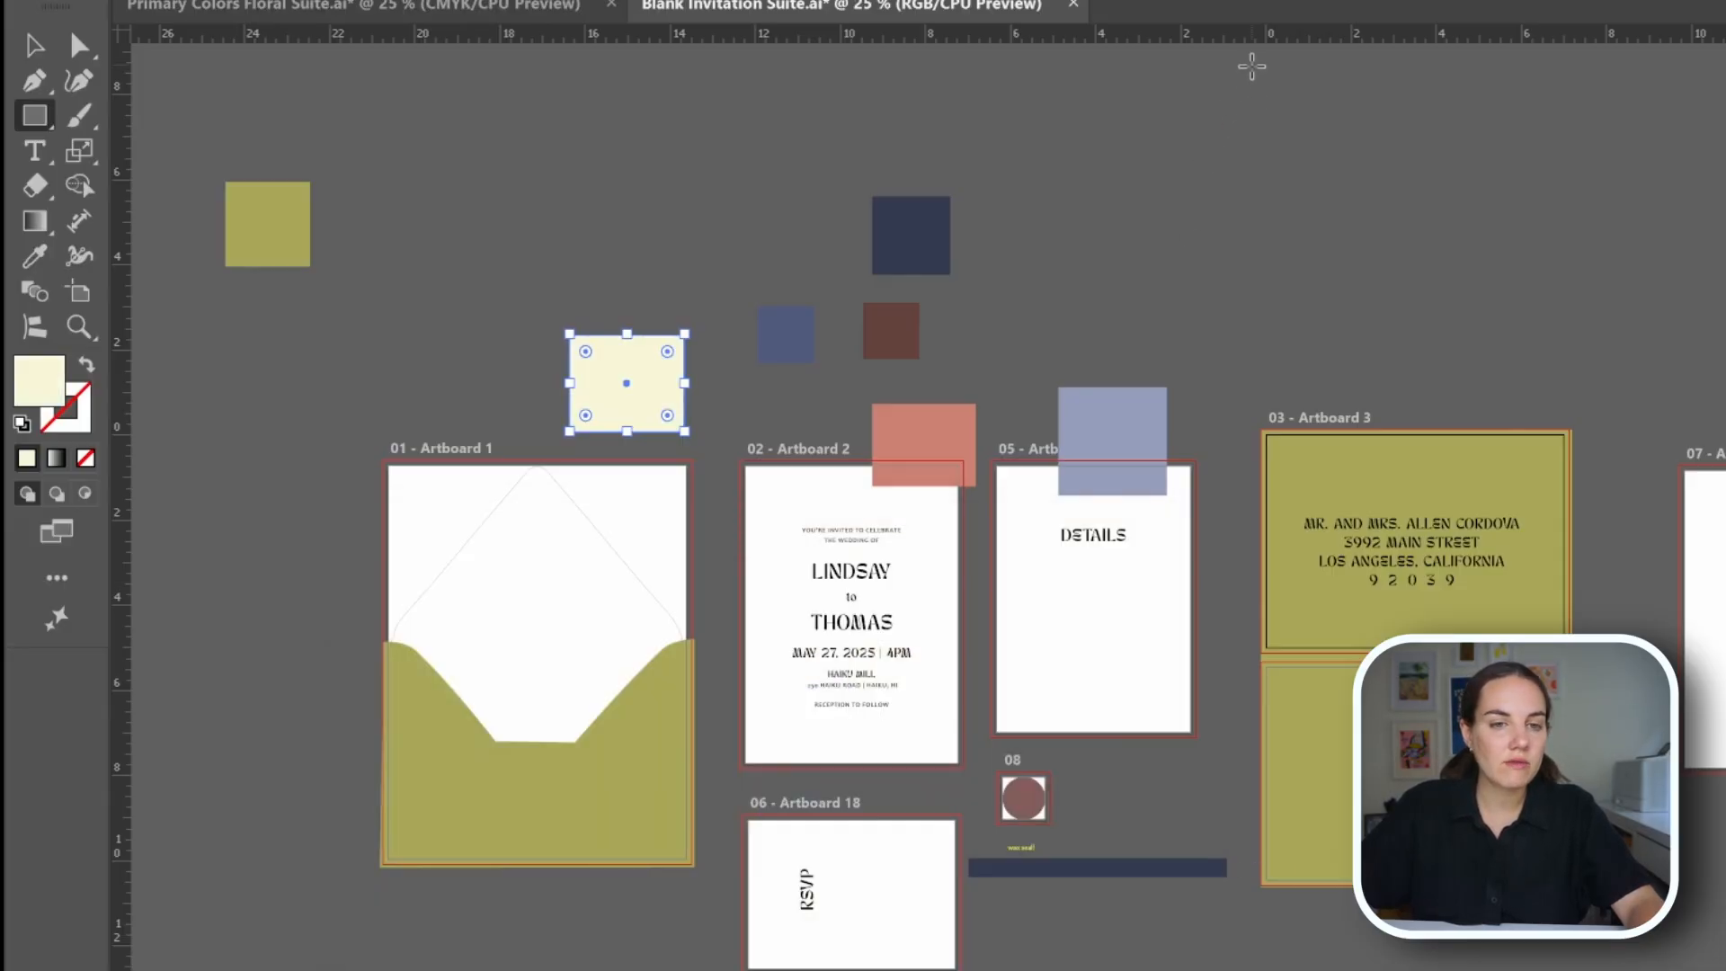
- Move the cream swatch onto the lower corner of the RSVP card on Artboard 18
{"action": "key", "text": "v"}
{"action": "left_click", "coordinate": [820, 284]}
{"action": "left_click_drag", "start_coordinate": [629, 389], "coordinate": [966, 970]}
{"action": "left_click", "coordinate": [902, 869]}
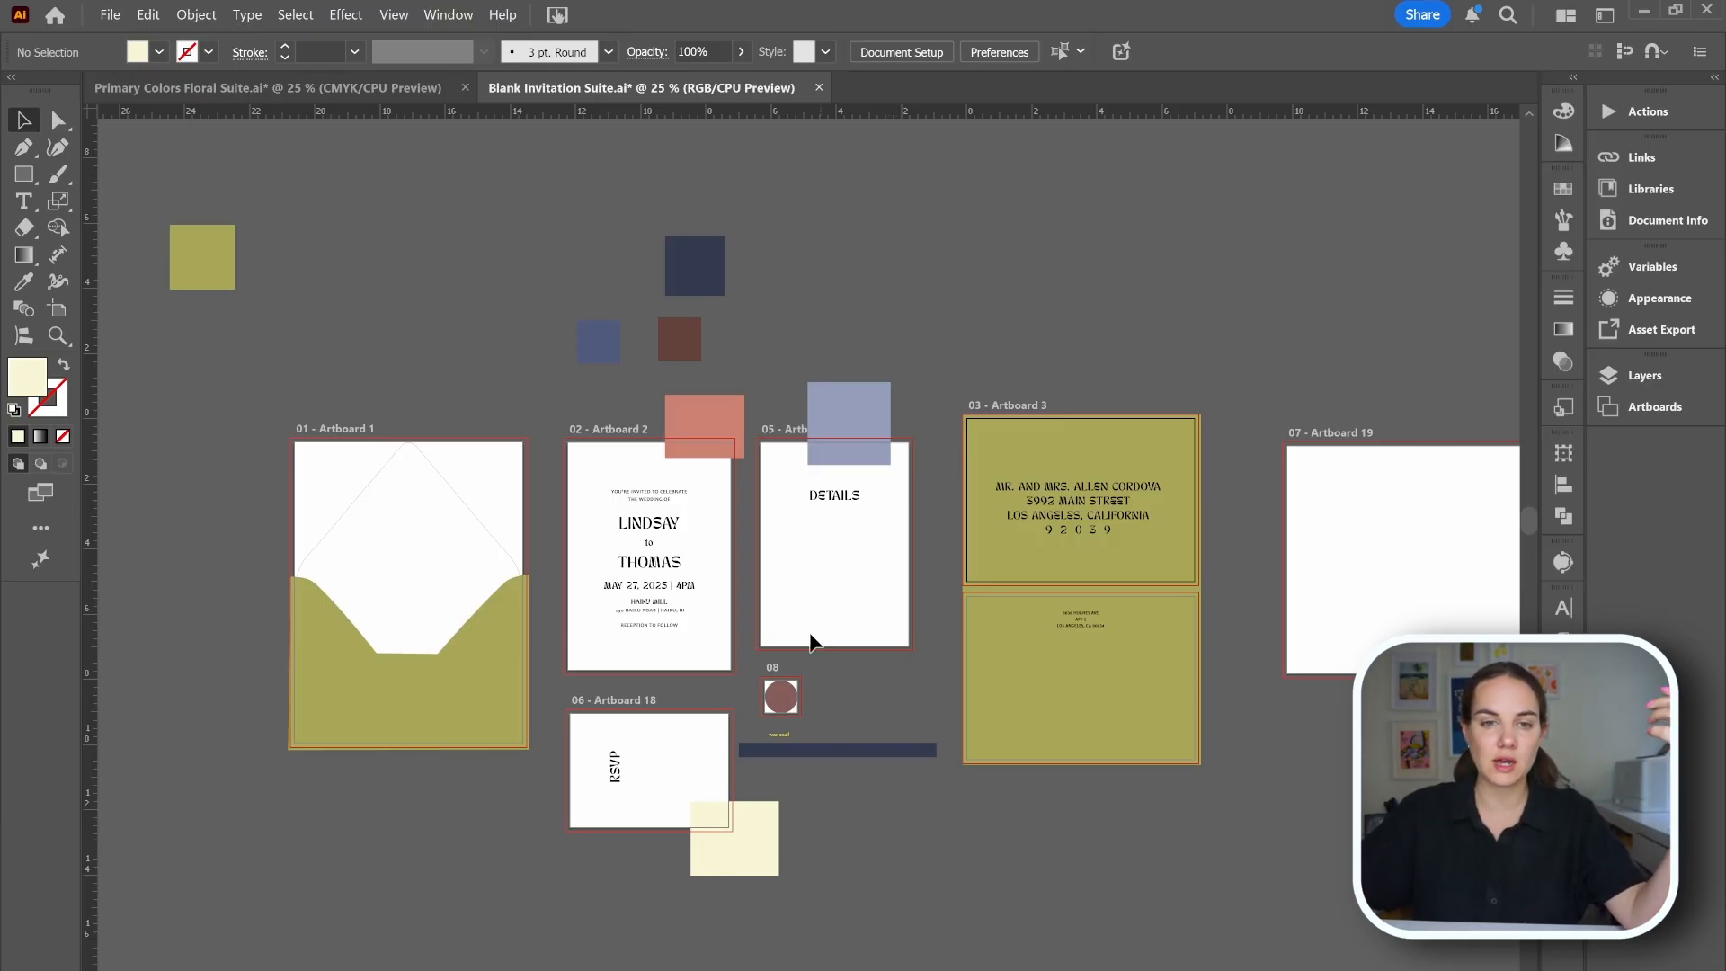
{"action": "left_click", "coordinate": [699, 447]}
{"action": "left_click", "coordinate": [756, 348]}
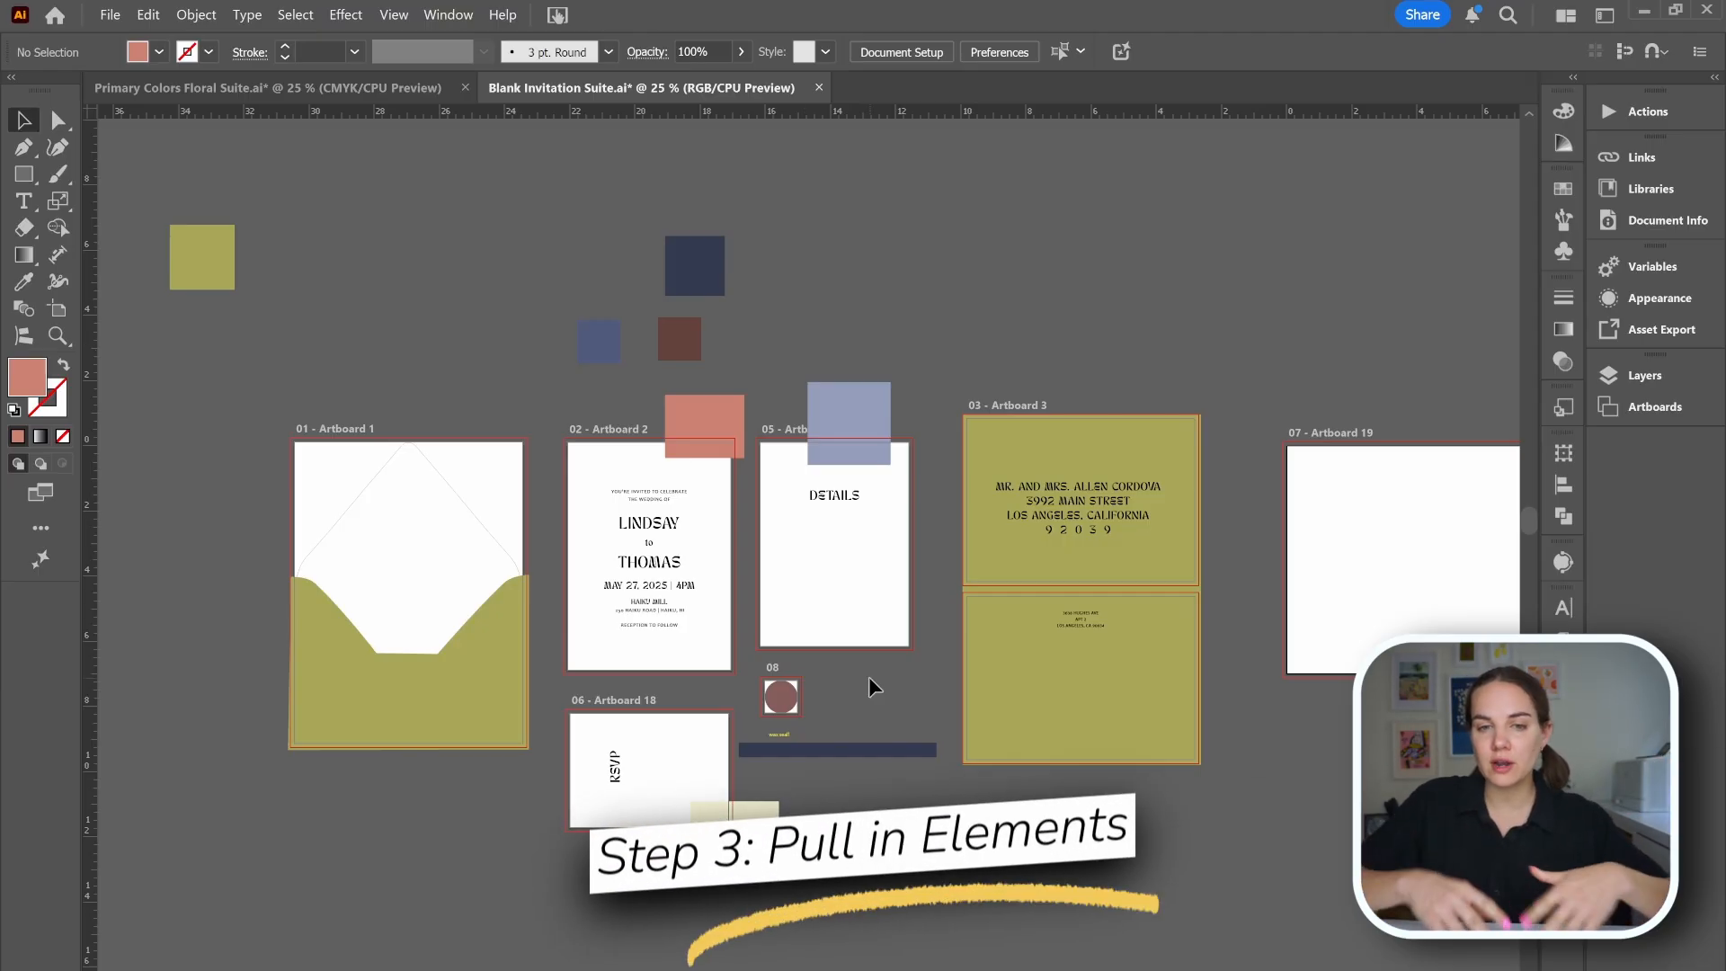
{"action": "scroll", "coordinate": [868, 676], "scroll_direction": "right", "scroll_amount": 3}
{"action": "scroll", "coordinate": [869, 676], "scroll_direction": "down", "scroll_amount": 2}
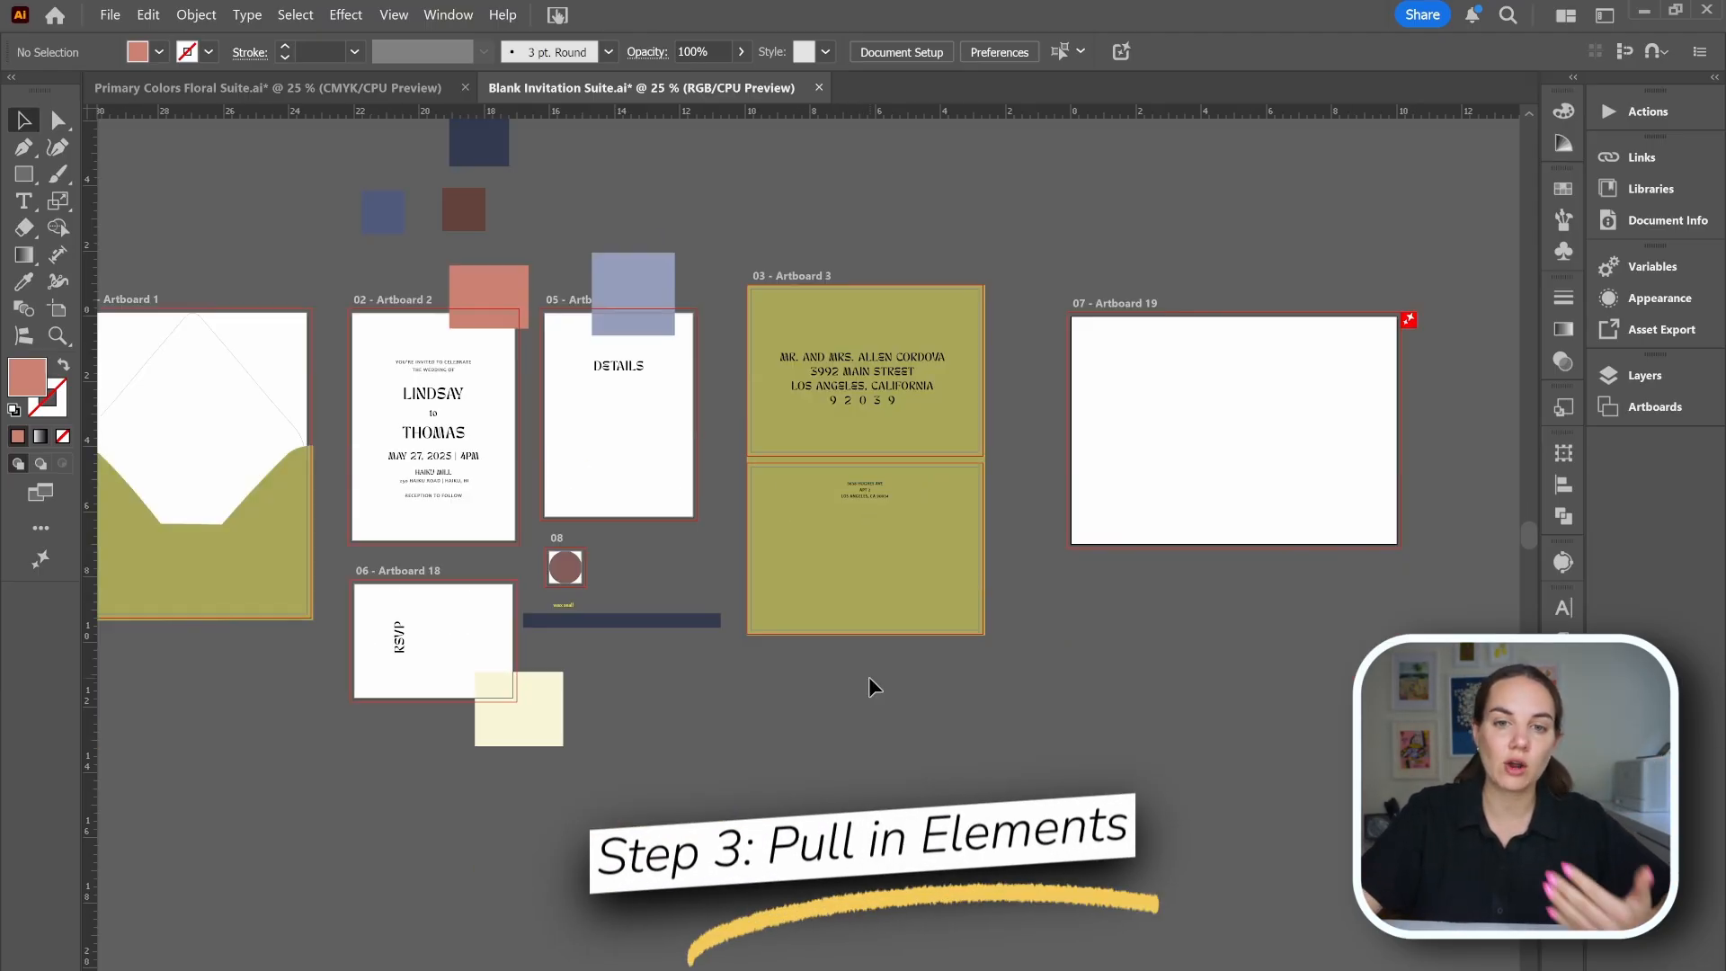
{"action": "scroll", "coordinate": [868, 676], "scroll_direction": "left", "scroll_amount": 2}
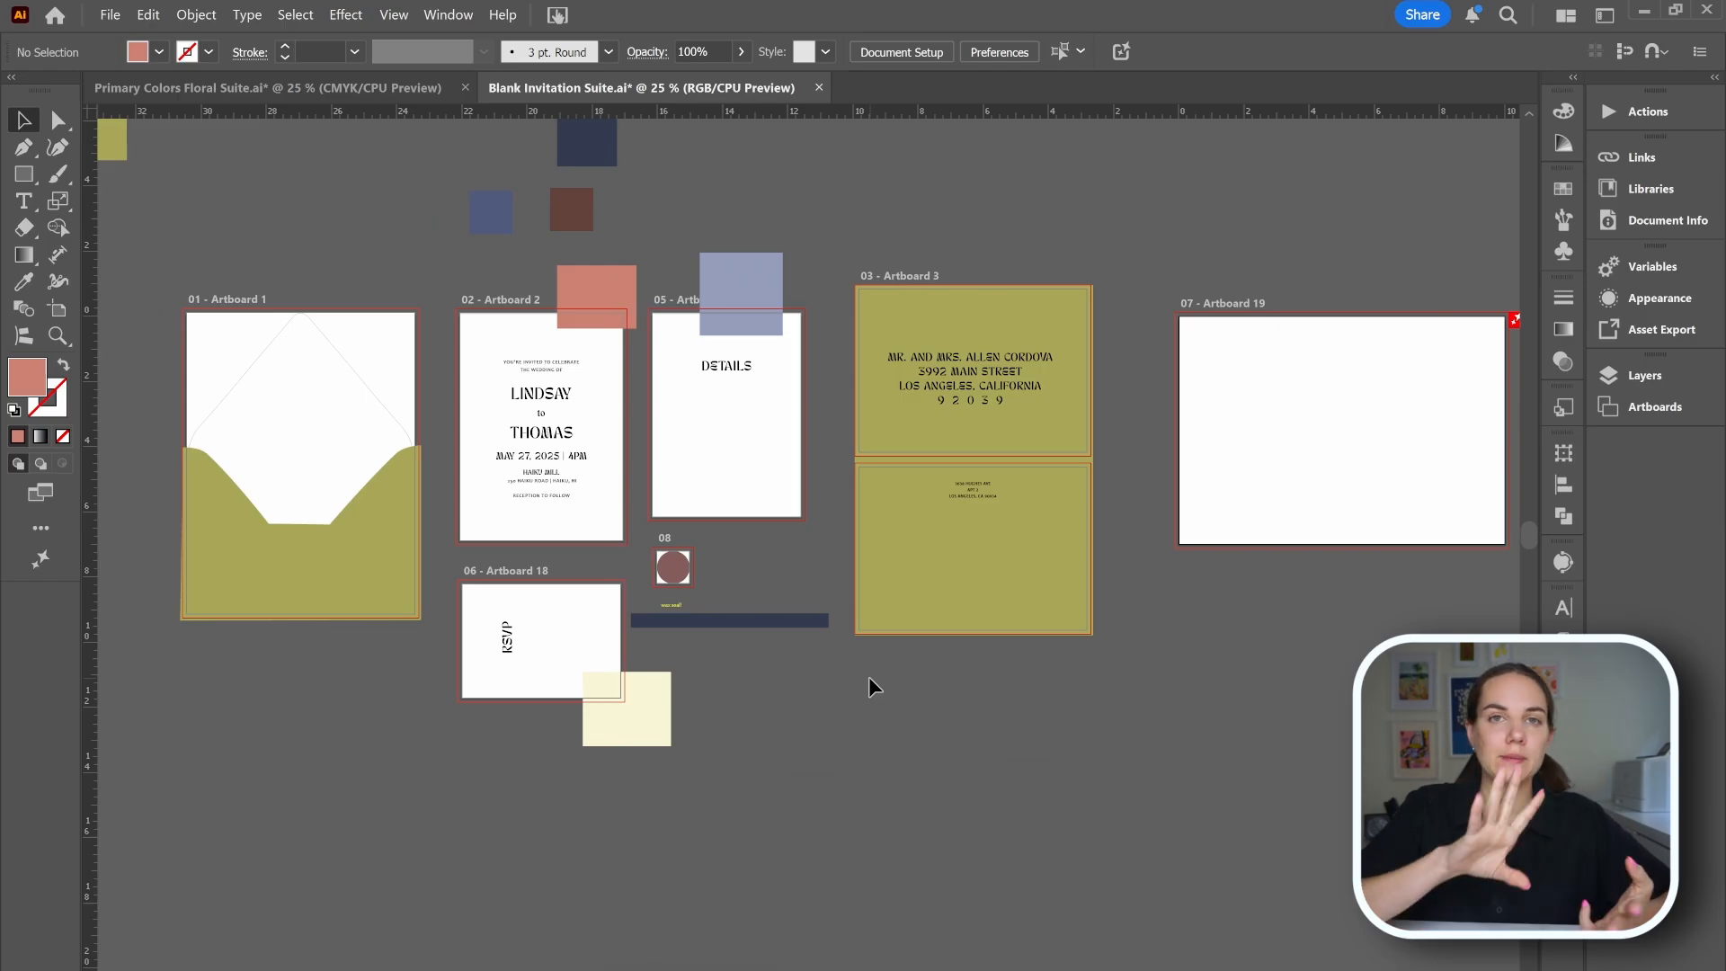
{"action": "scroll", "coordinate": [869, 676], "scroll_direction": "up", "scroll_amount": 3}
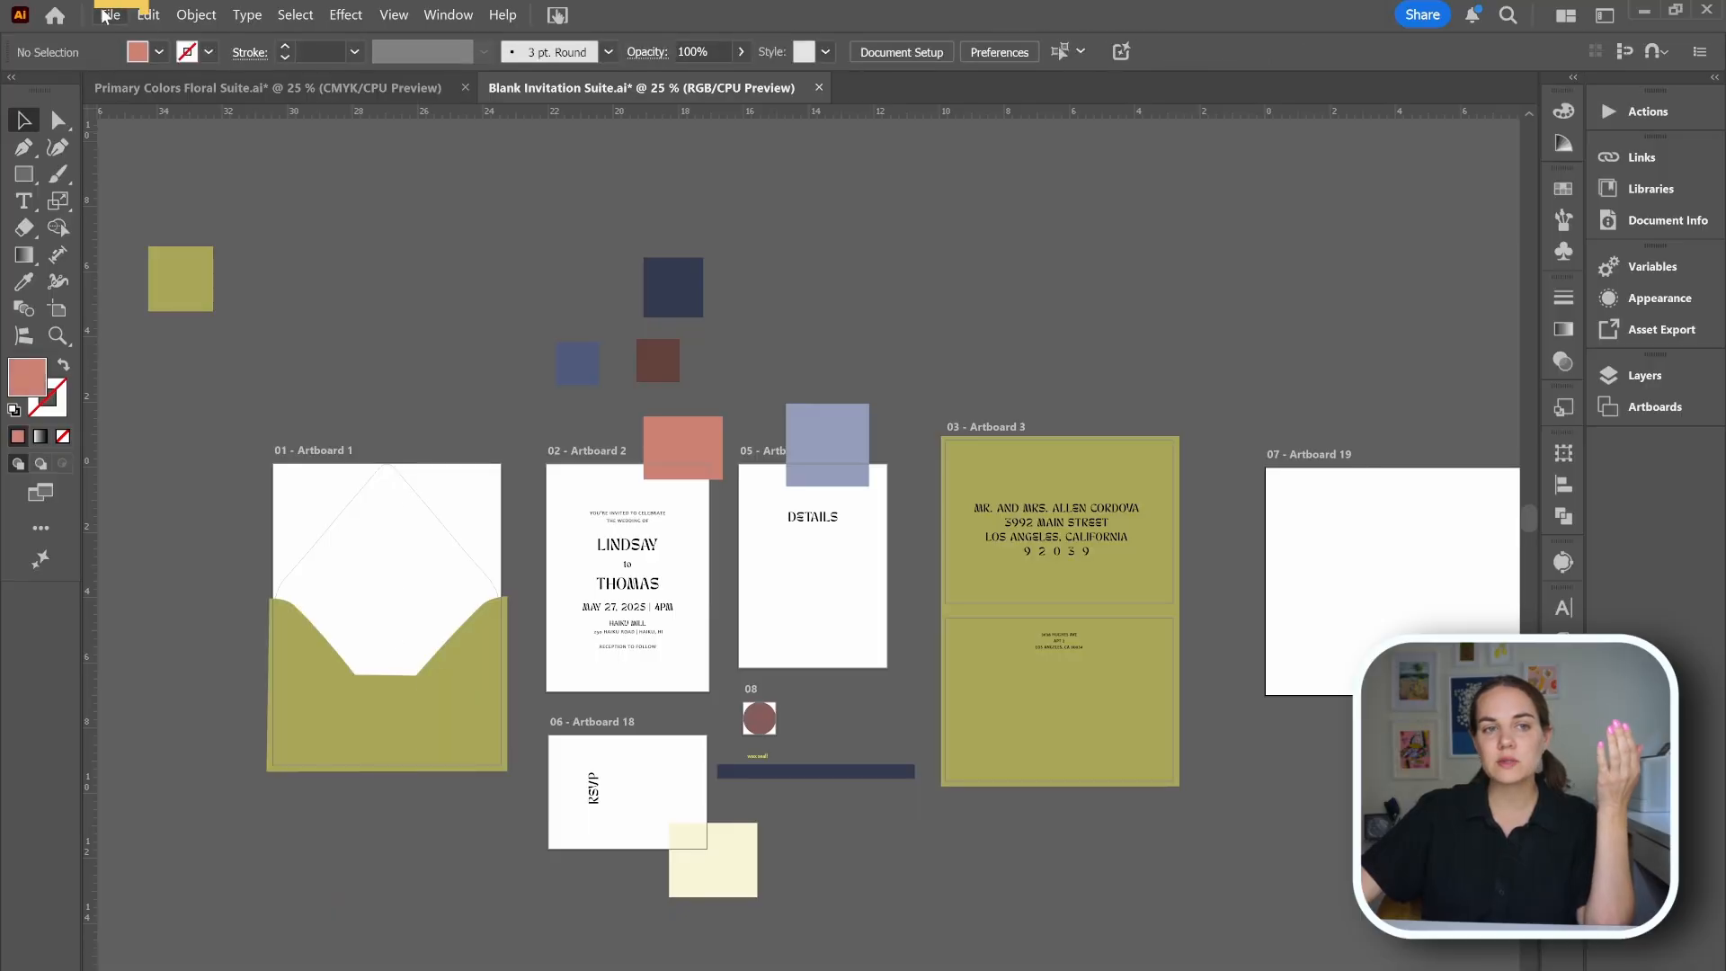
- Place the painting of poppies in a flower field as a linked image beside the address envelope, over Artboard 19
{"action": "left_click", "coordinate": [109, 14]}
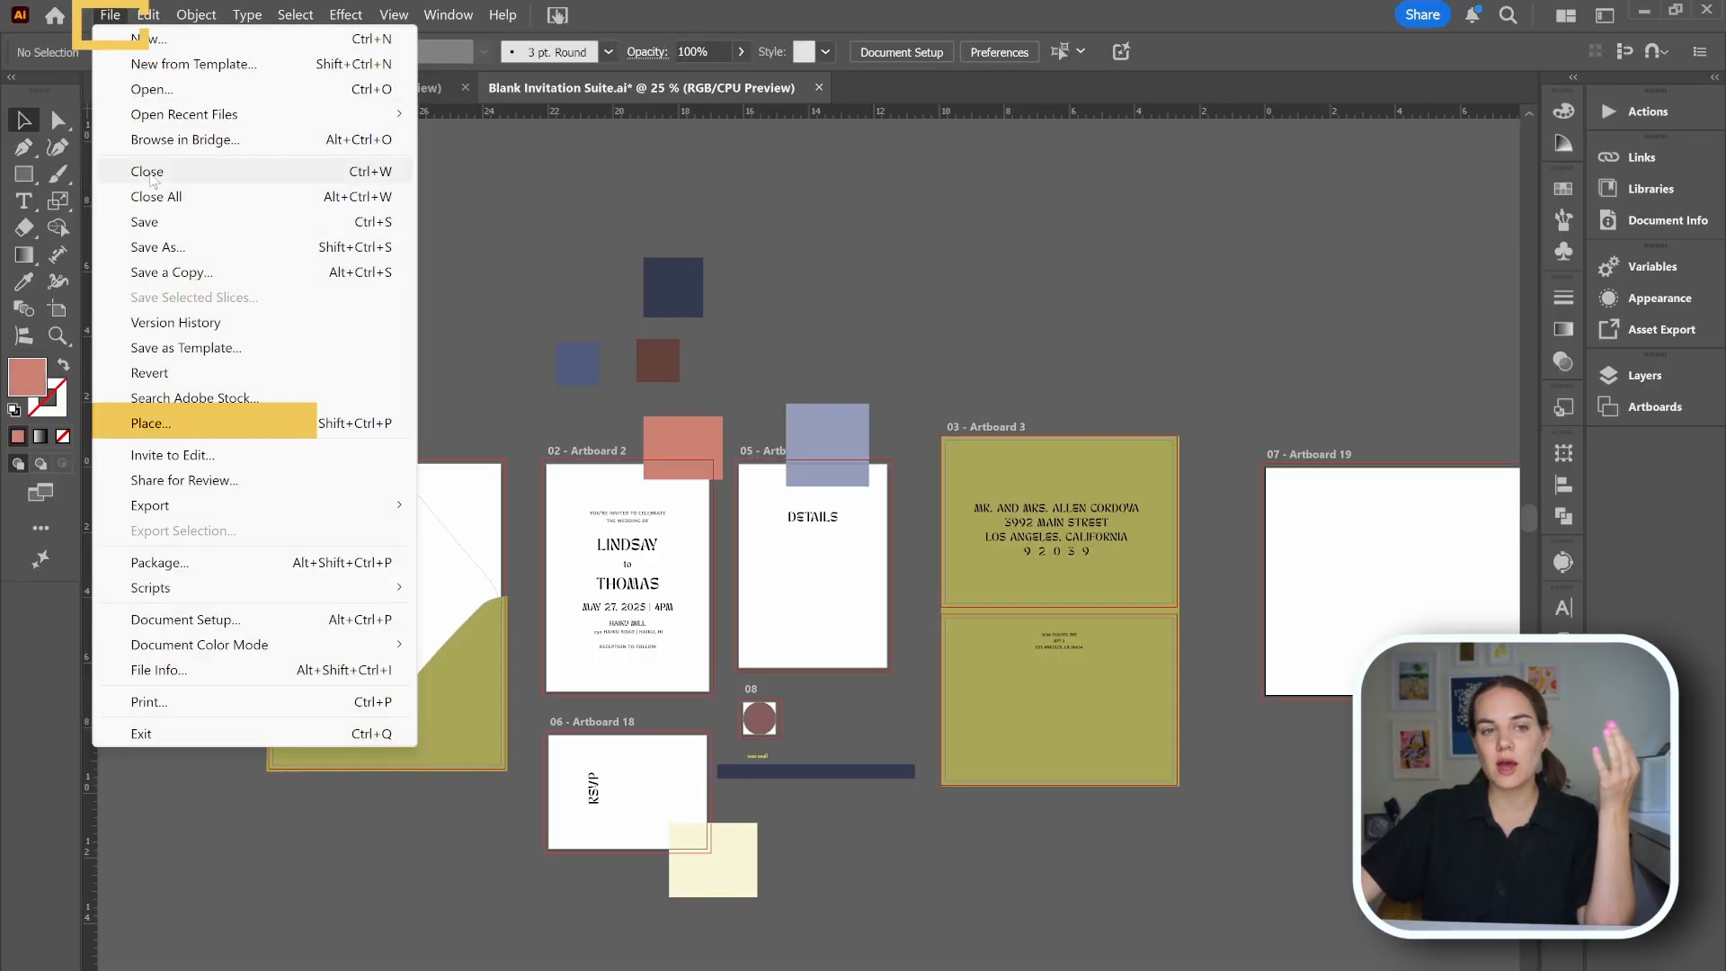
{"action": "left_click", "coordinate": [202, 427]}
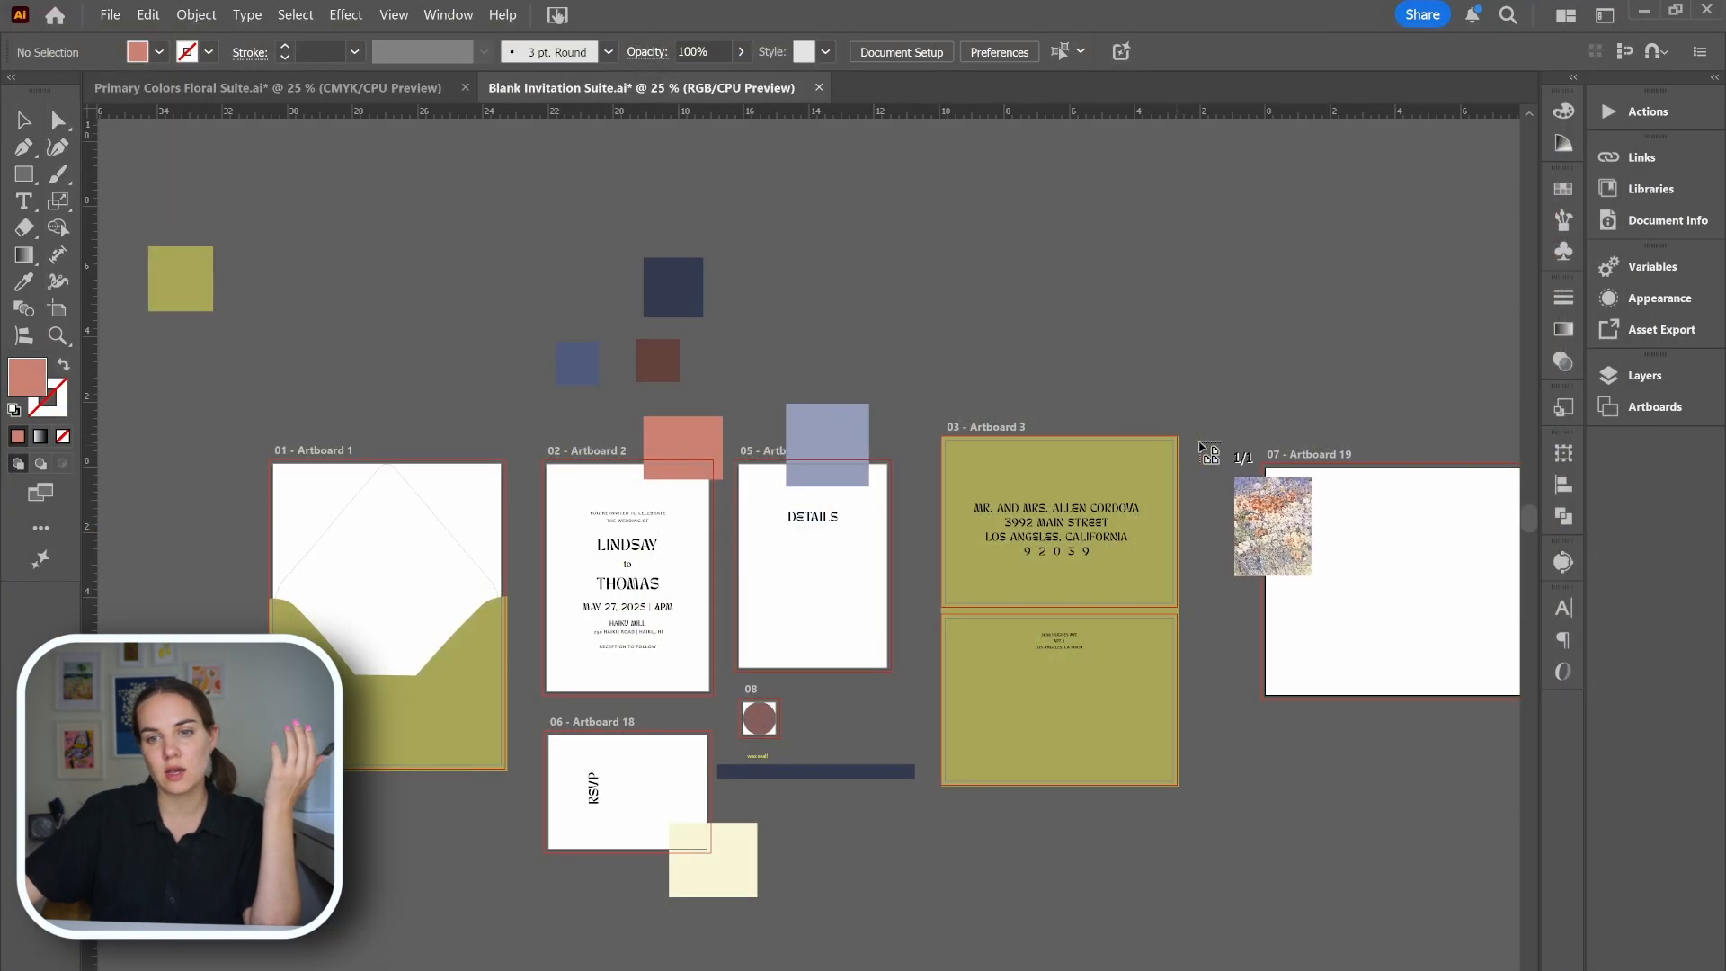
{"action": "left_click_drag", "start_coordinate": [1205, 429], "coordinate": [1209, 434]}
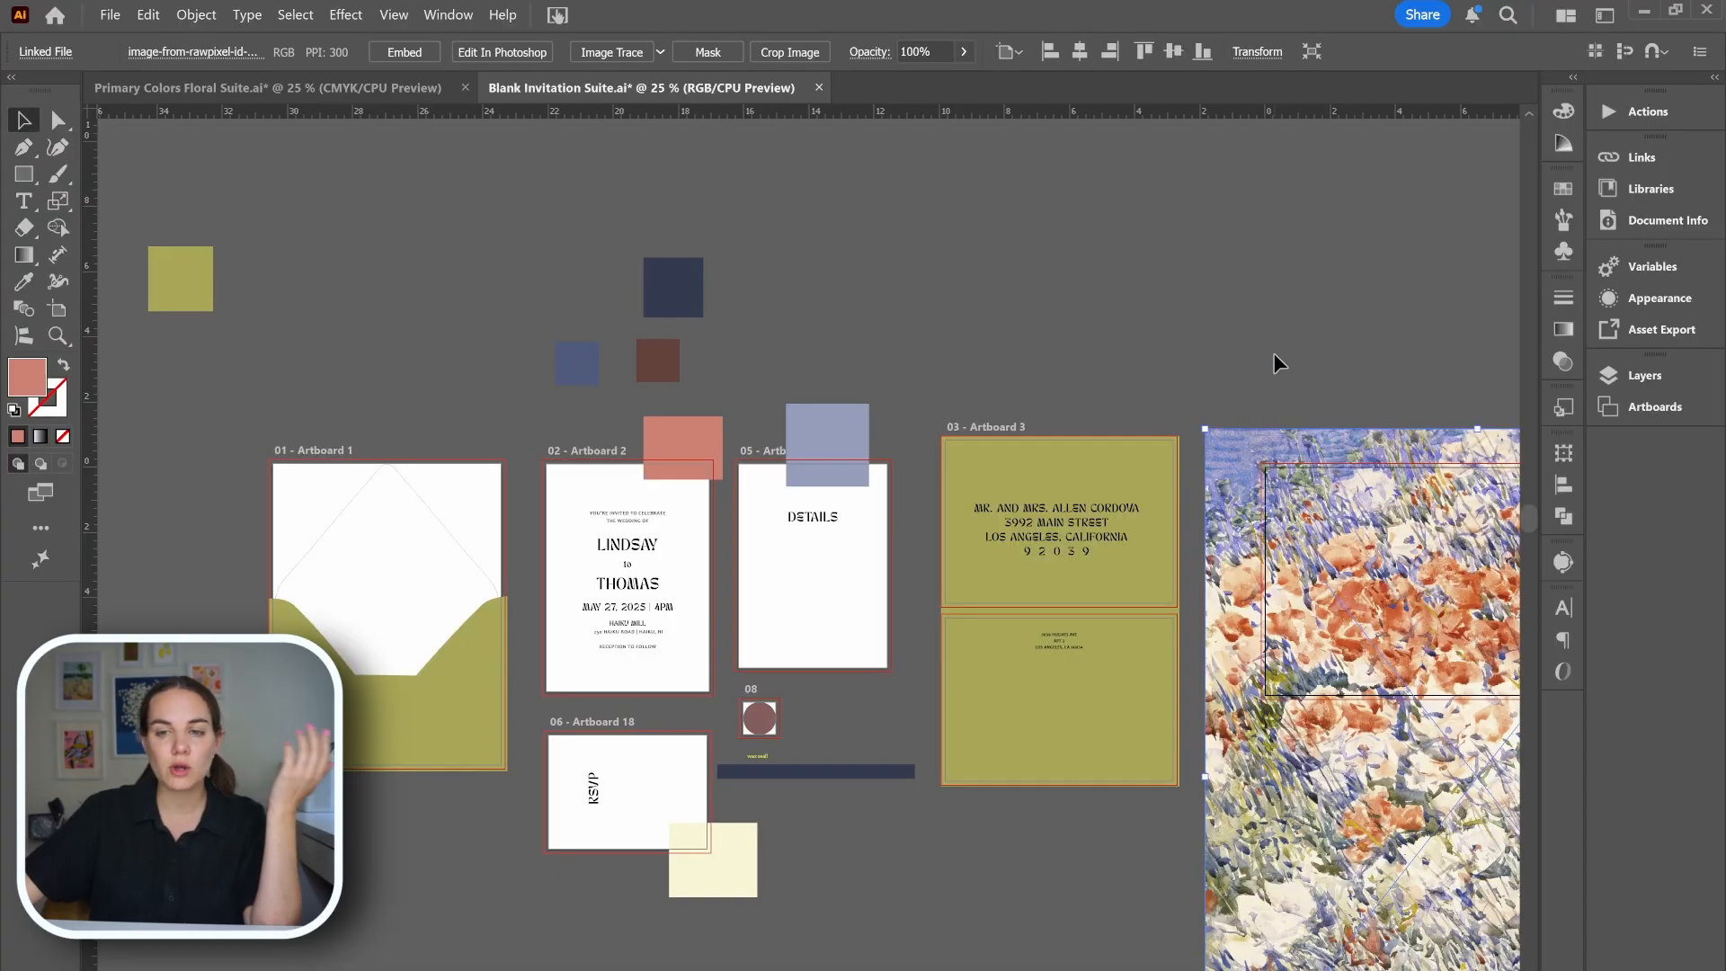
- Scale the poppy painting down proportionally and position it so that it covers Artboard 19
{"action": "scroll", "coordinate": [1275, 351], "scroll_direction": "right", "scroll_amount": 5}
{"action": "scroll", "coordinate": [1275, 351], "scroll_direction": "down", "scroll_amount": 2}
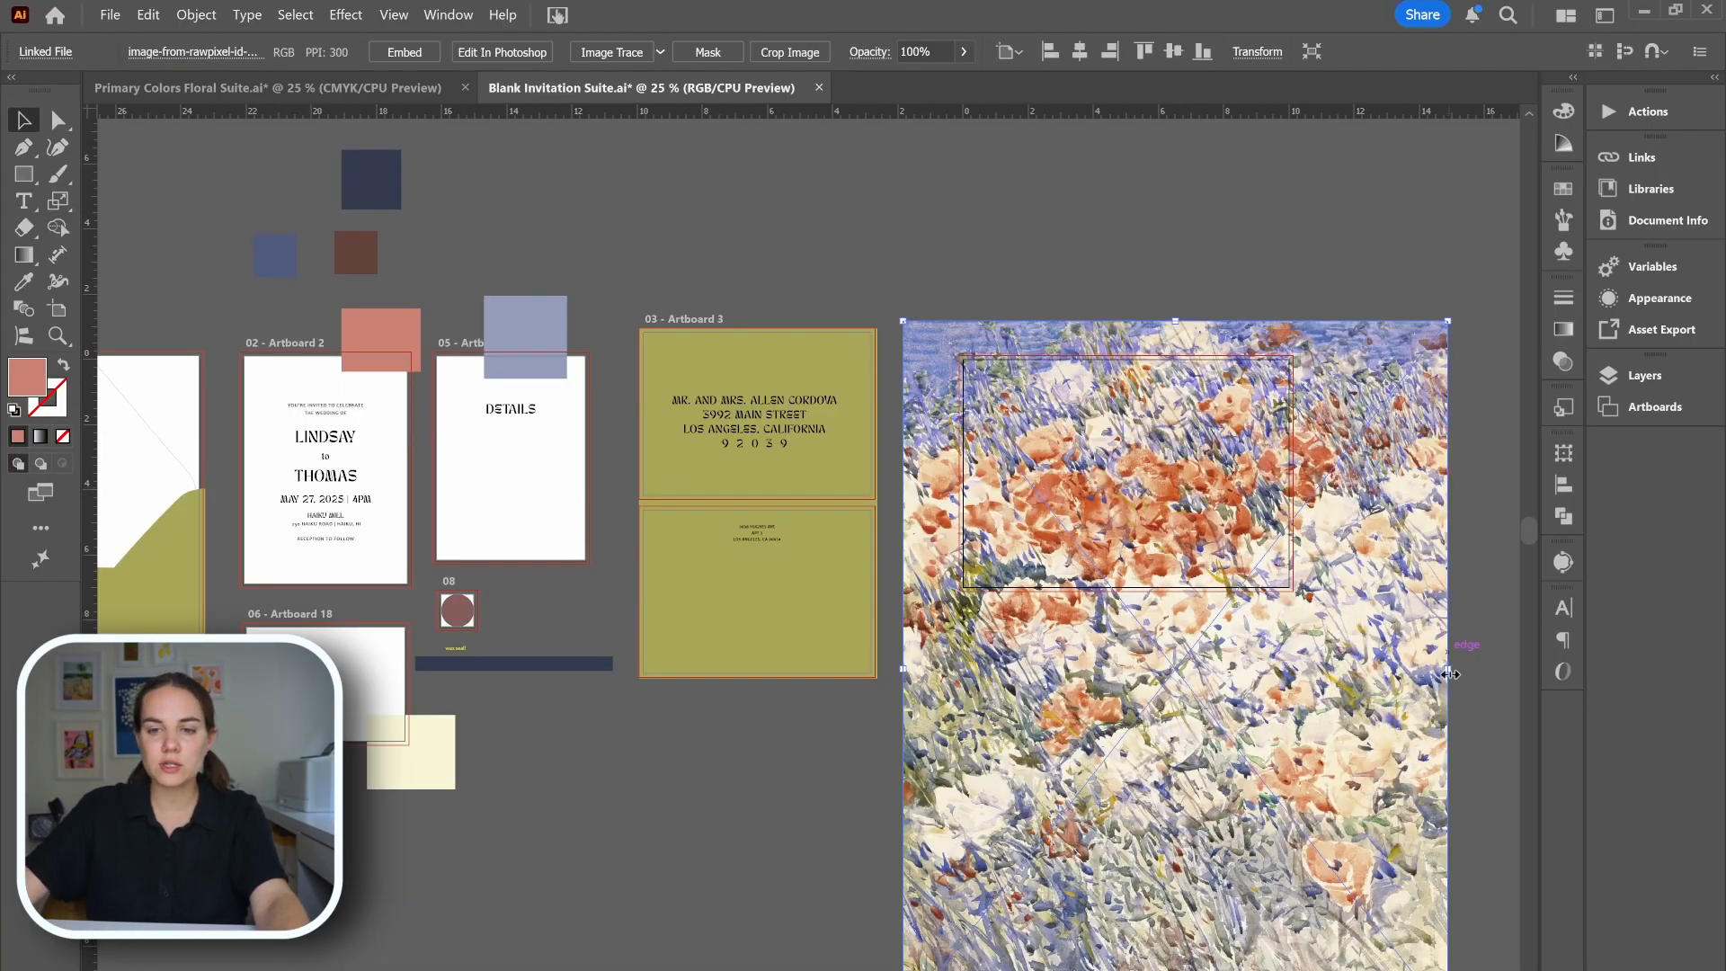
{"action": "left_click_drag", "start_coordinate": [1456, 667], "coordinate": [1277, 642]}
{"action": "left_click_drag", "start_coordinate": [1110, 693], "coordinate": [1104, 644]}
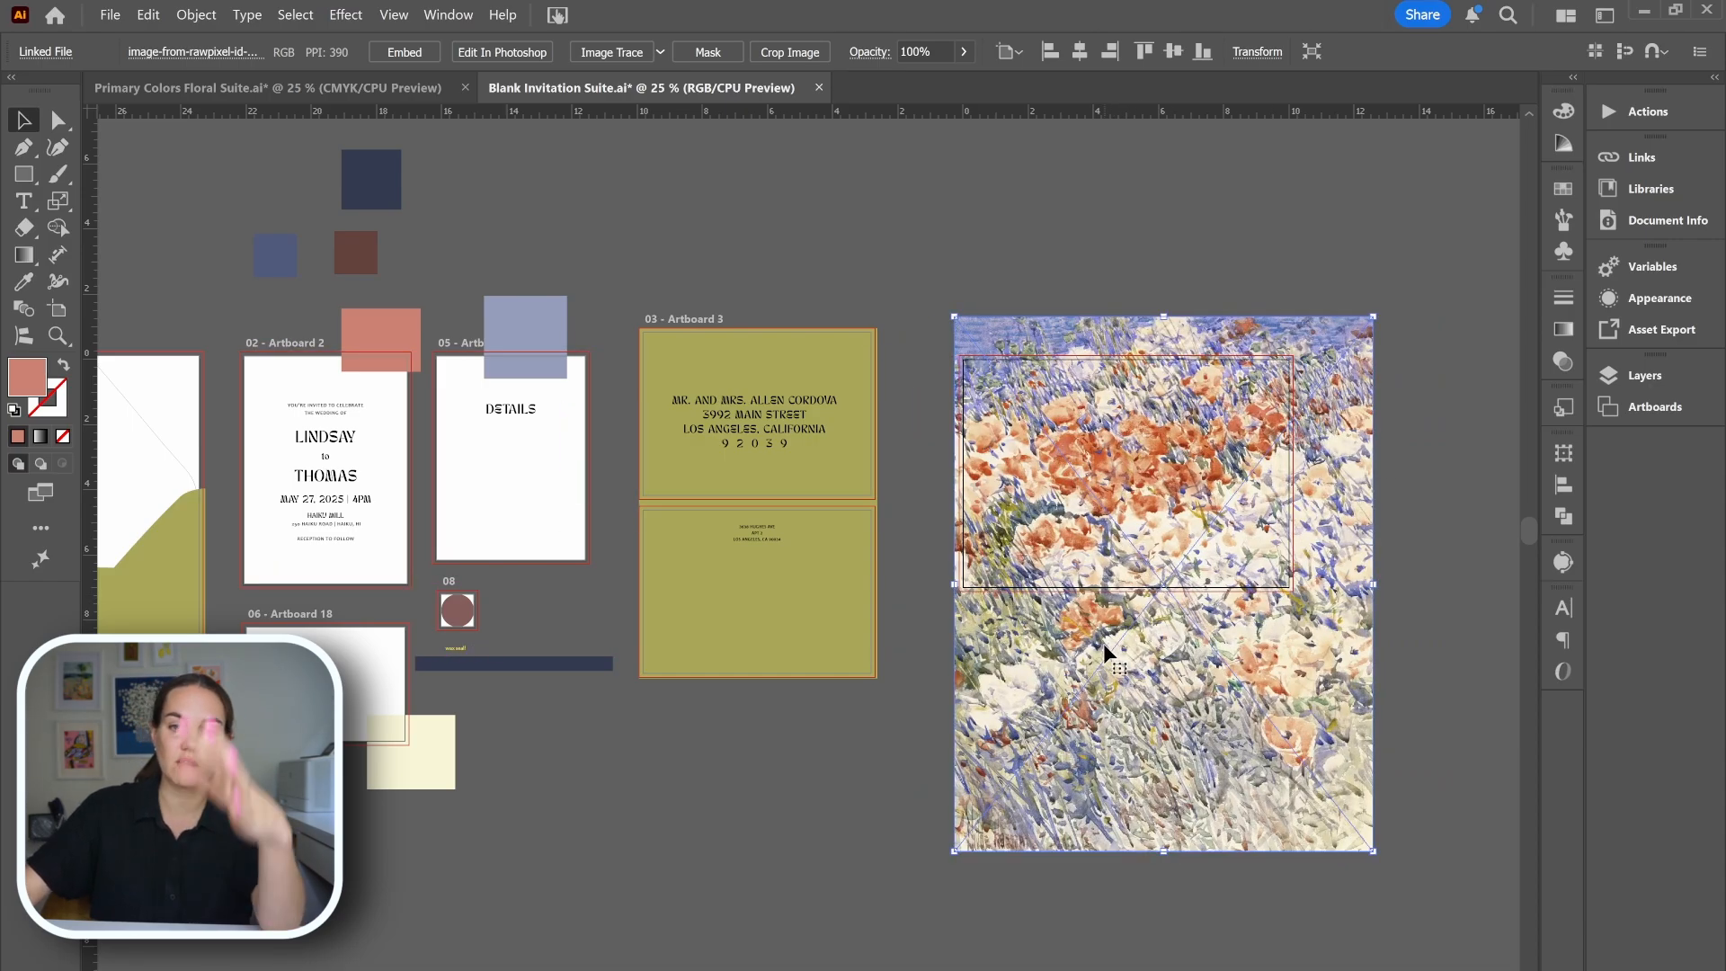
{"action": "left_click", "coordinate": [823, 825]}
- Add the brown ornate floral frame around the invitation wording on Artboard 2
{"action": "scroll", "coordinate": [822, 825], "scroll_direction": "left", "scroll_amount": 2}
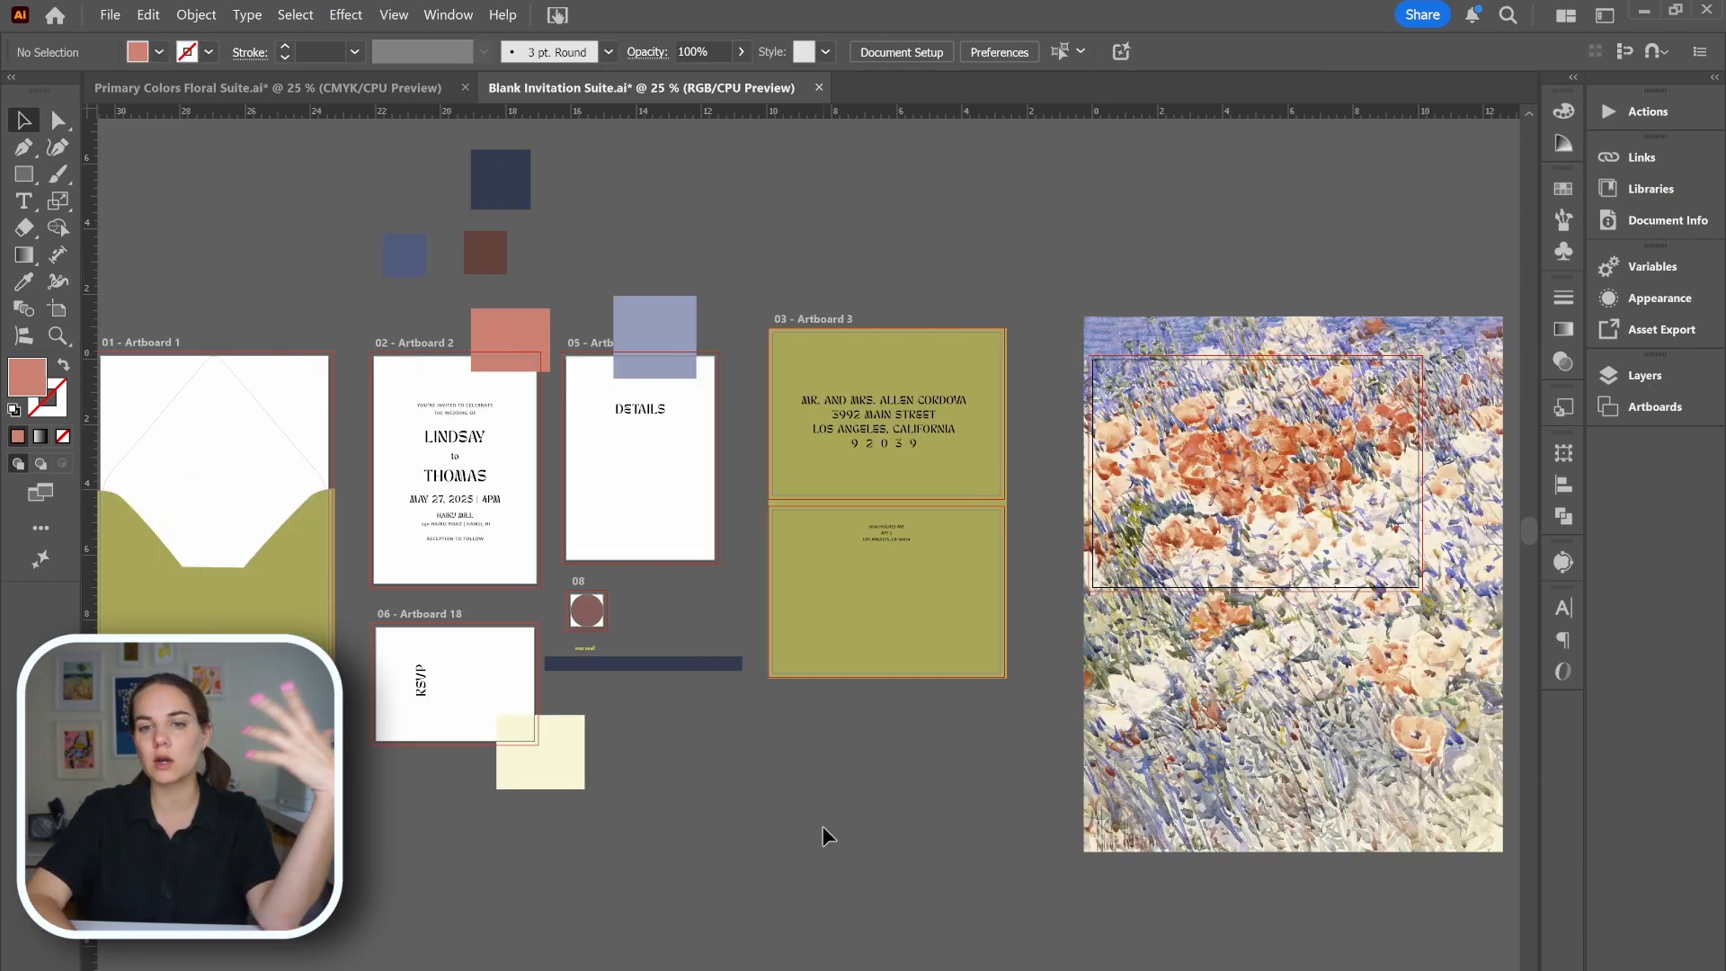
{"action": "scroll", "coordinate": [823, 836], "scroll_direction": "left", "scroll_amount": 1}
{"action": "scroll", "coordinate": [822, 835], "scroll_direction": "right", "scroll_amount": 3}
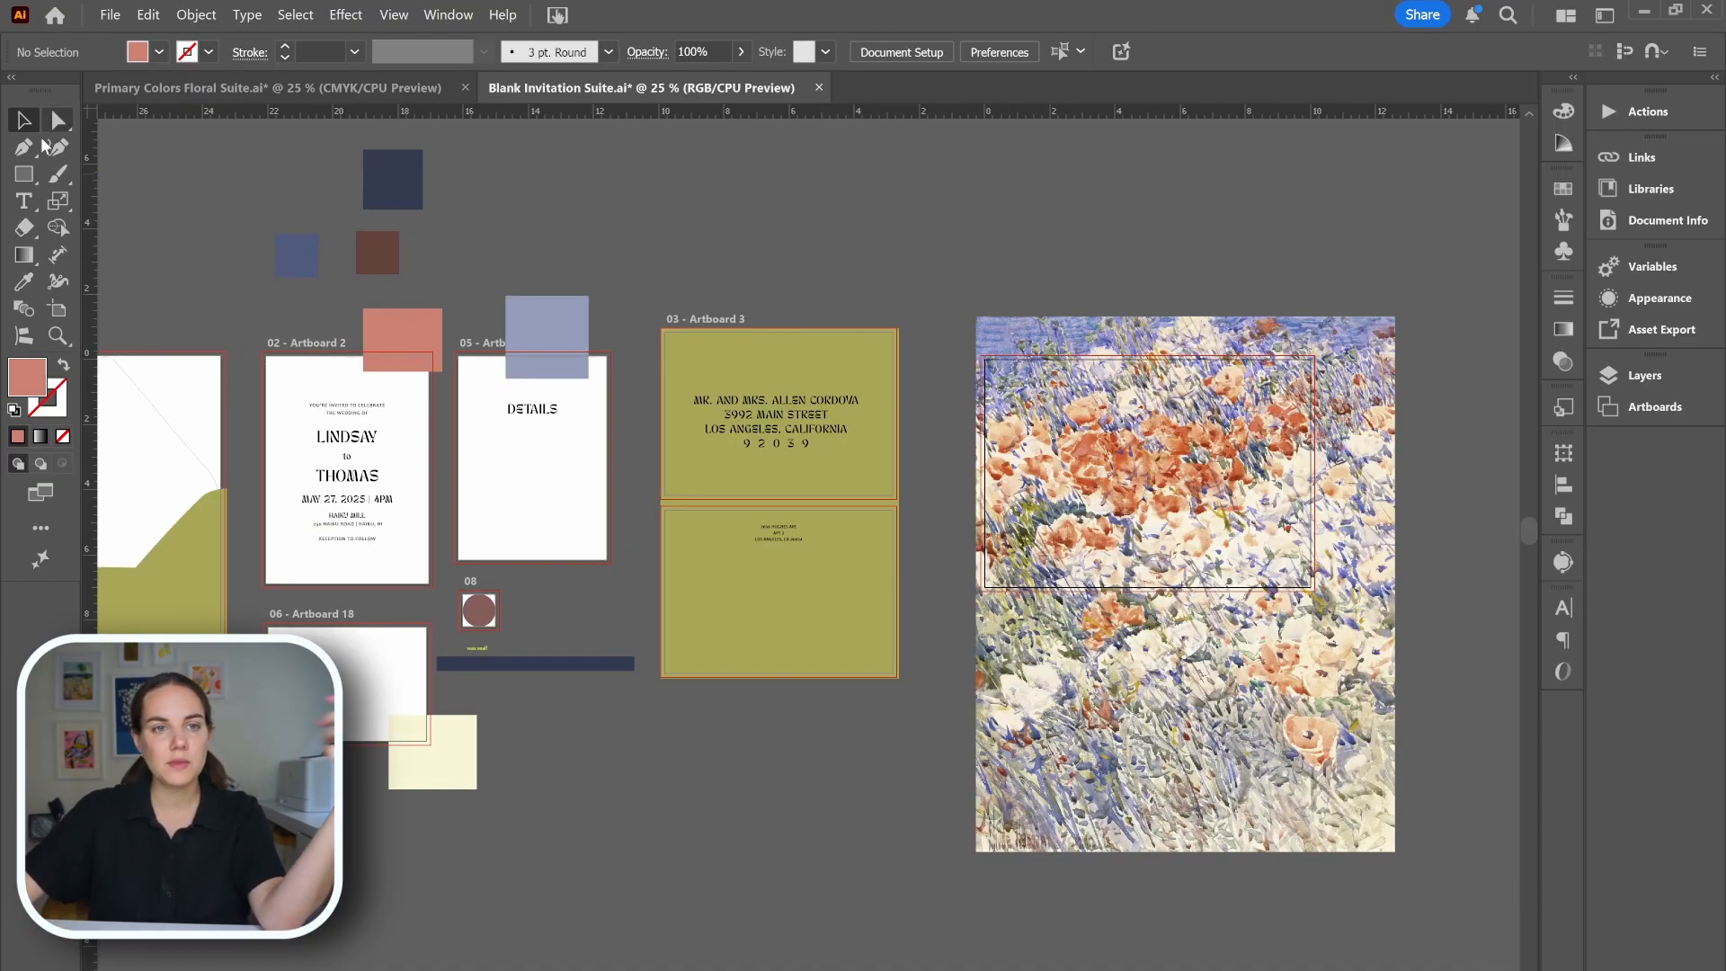
{"action": "left_click_drag", "start_coordinate": [739, 532], "coordinate": [510, 406]}
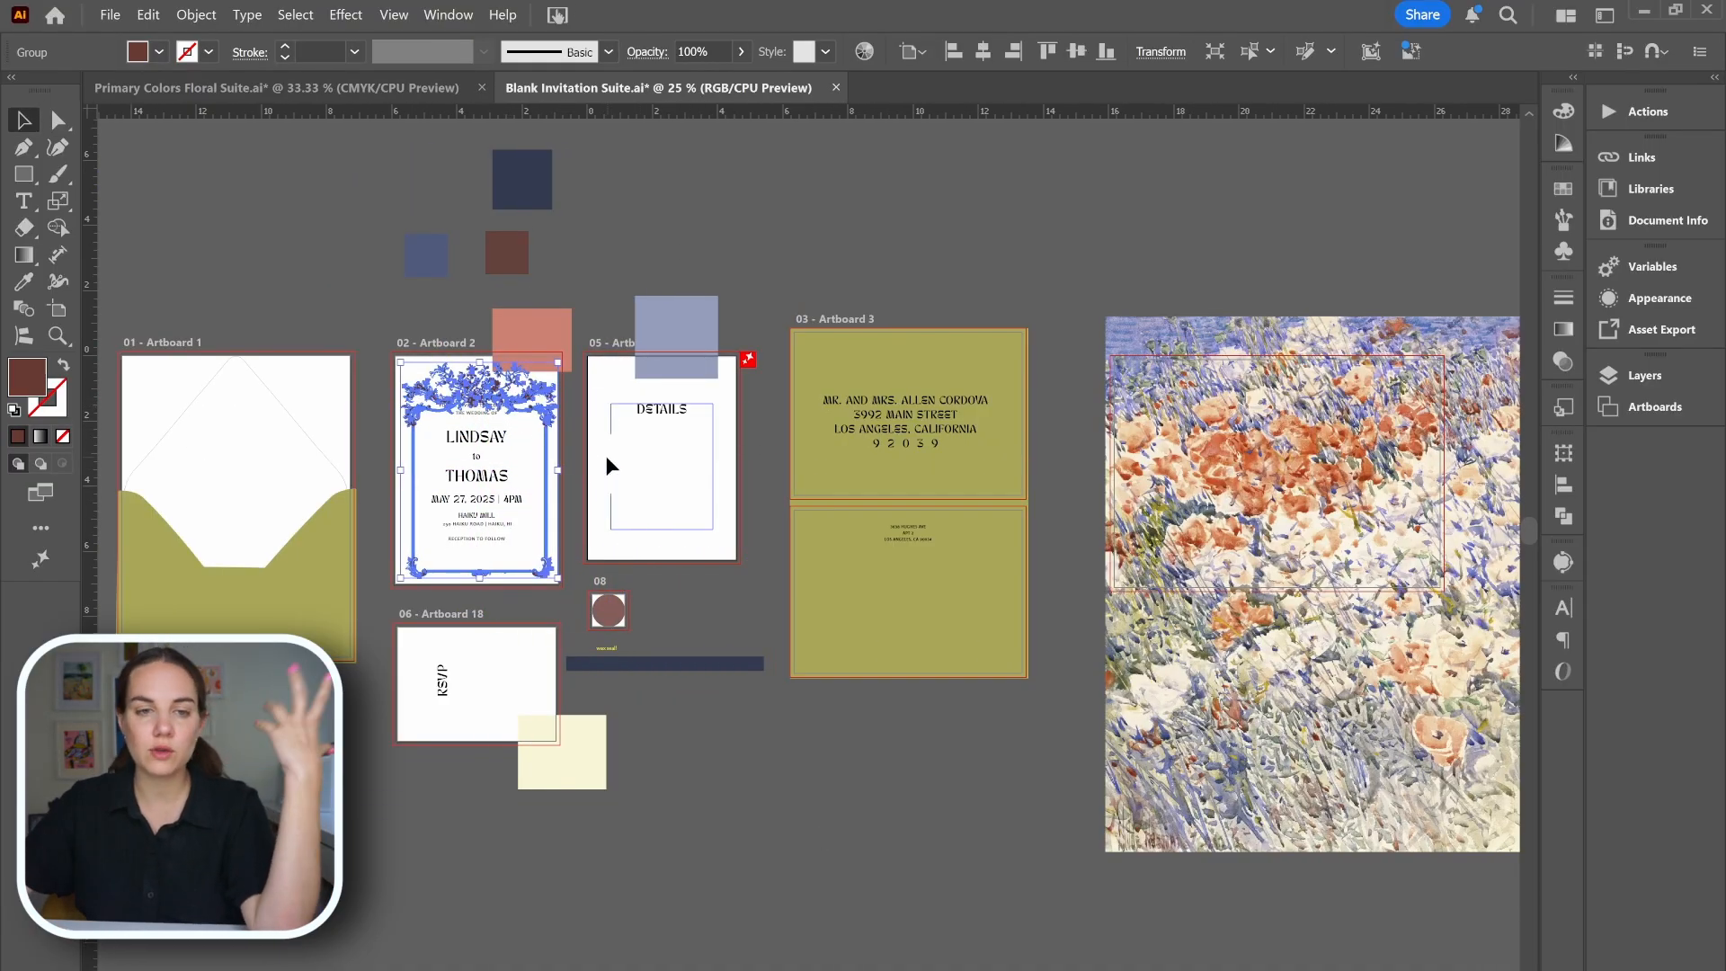
{"action": "left_click", "coordinate": [640, 563]}
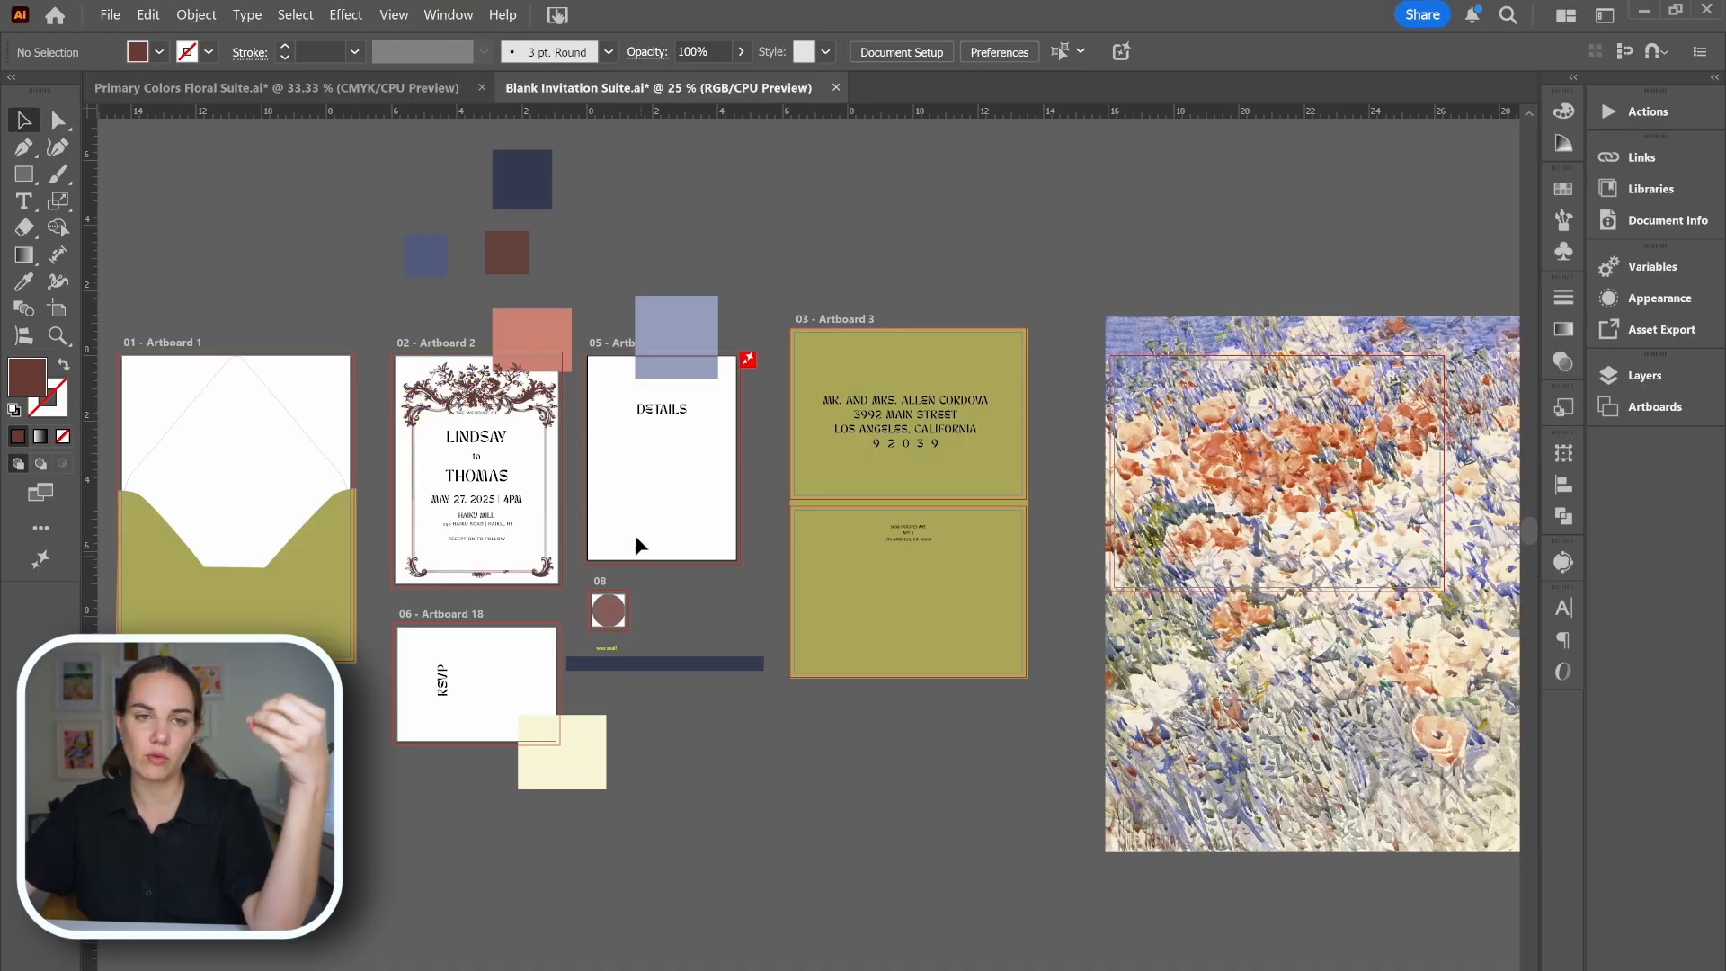
- Examine the dotted oval border and wording on the RSVP card in the Primary Colors Floral Suite document
{"action": "left_click", "coordinate": [308, 93]}
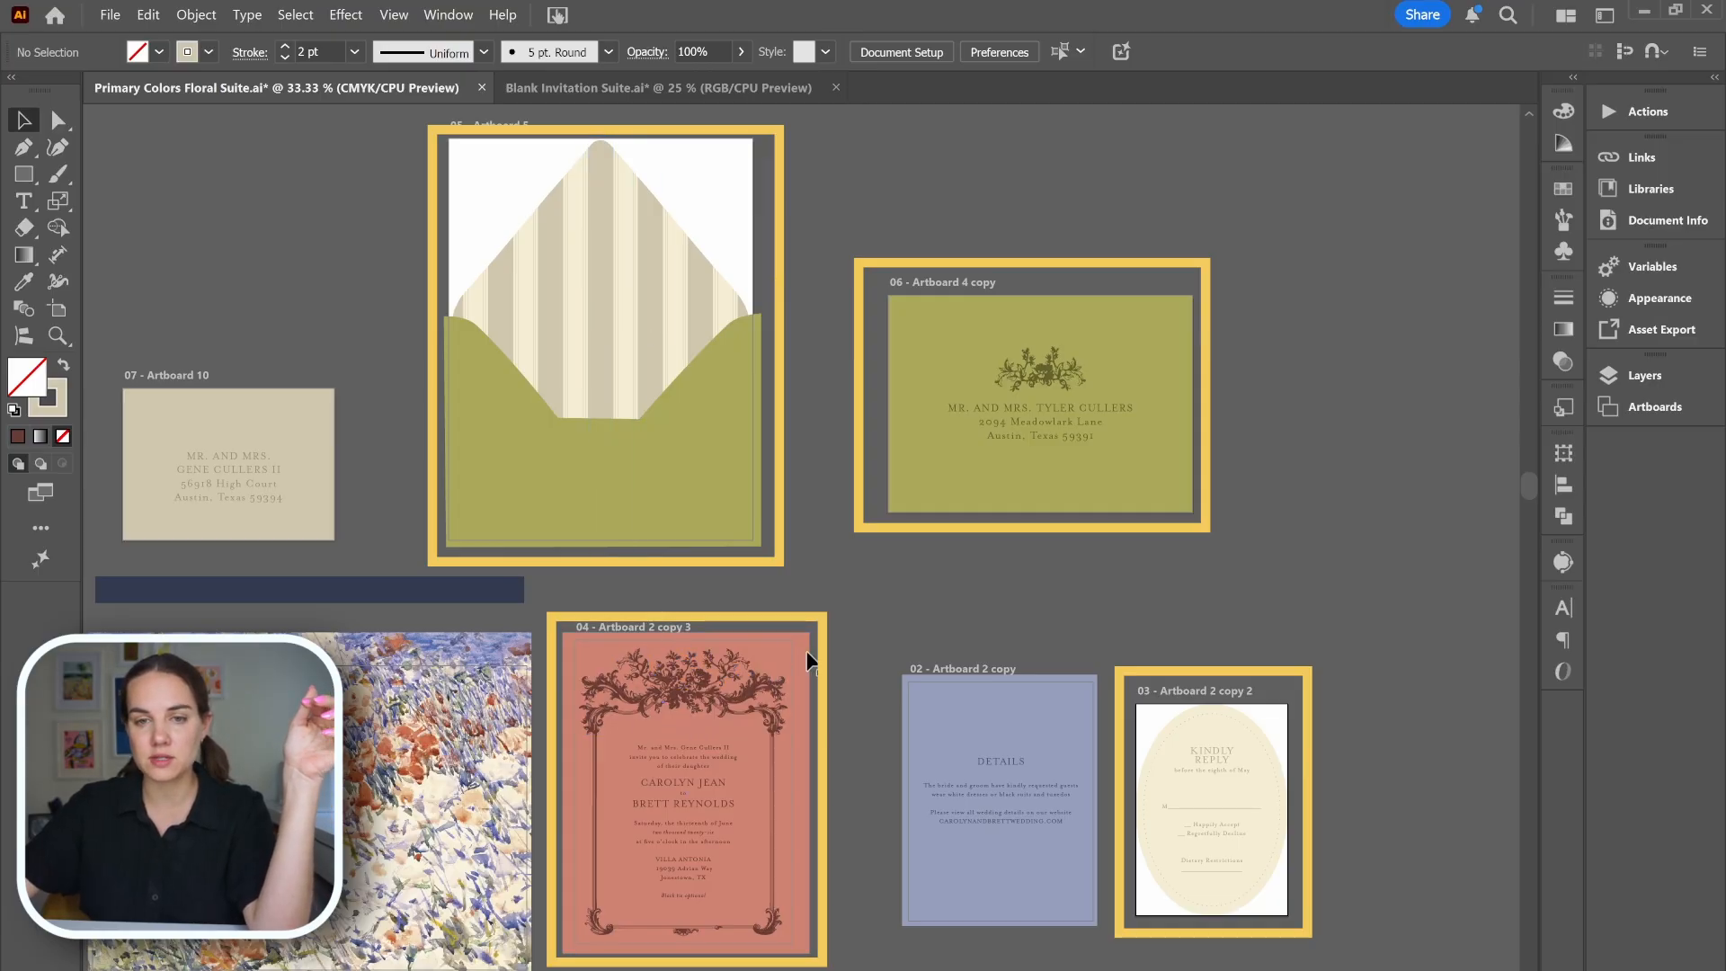
{"action": "left_click", "coordinate": [1235, 716]}
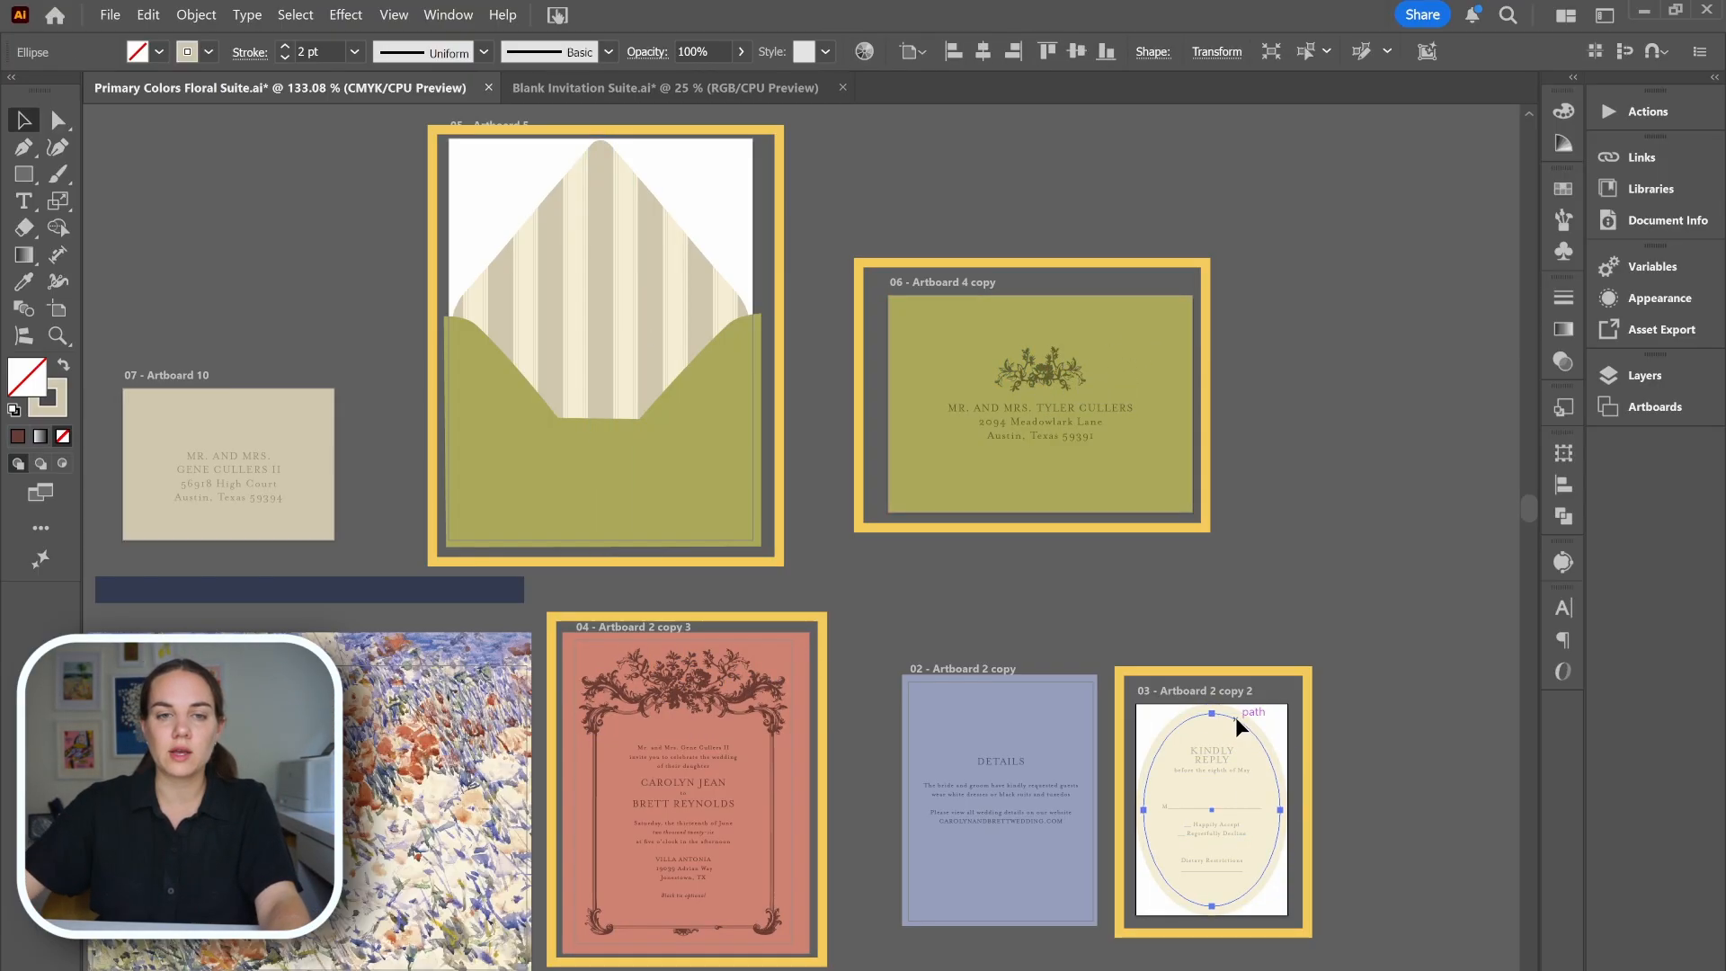
{"action": "key", "text": "ctrl+1"}
{"action": "left_click", "coordinate": [1236, 550]}
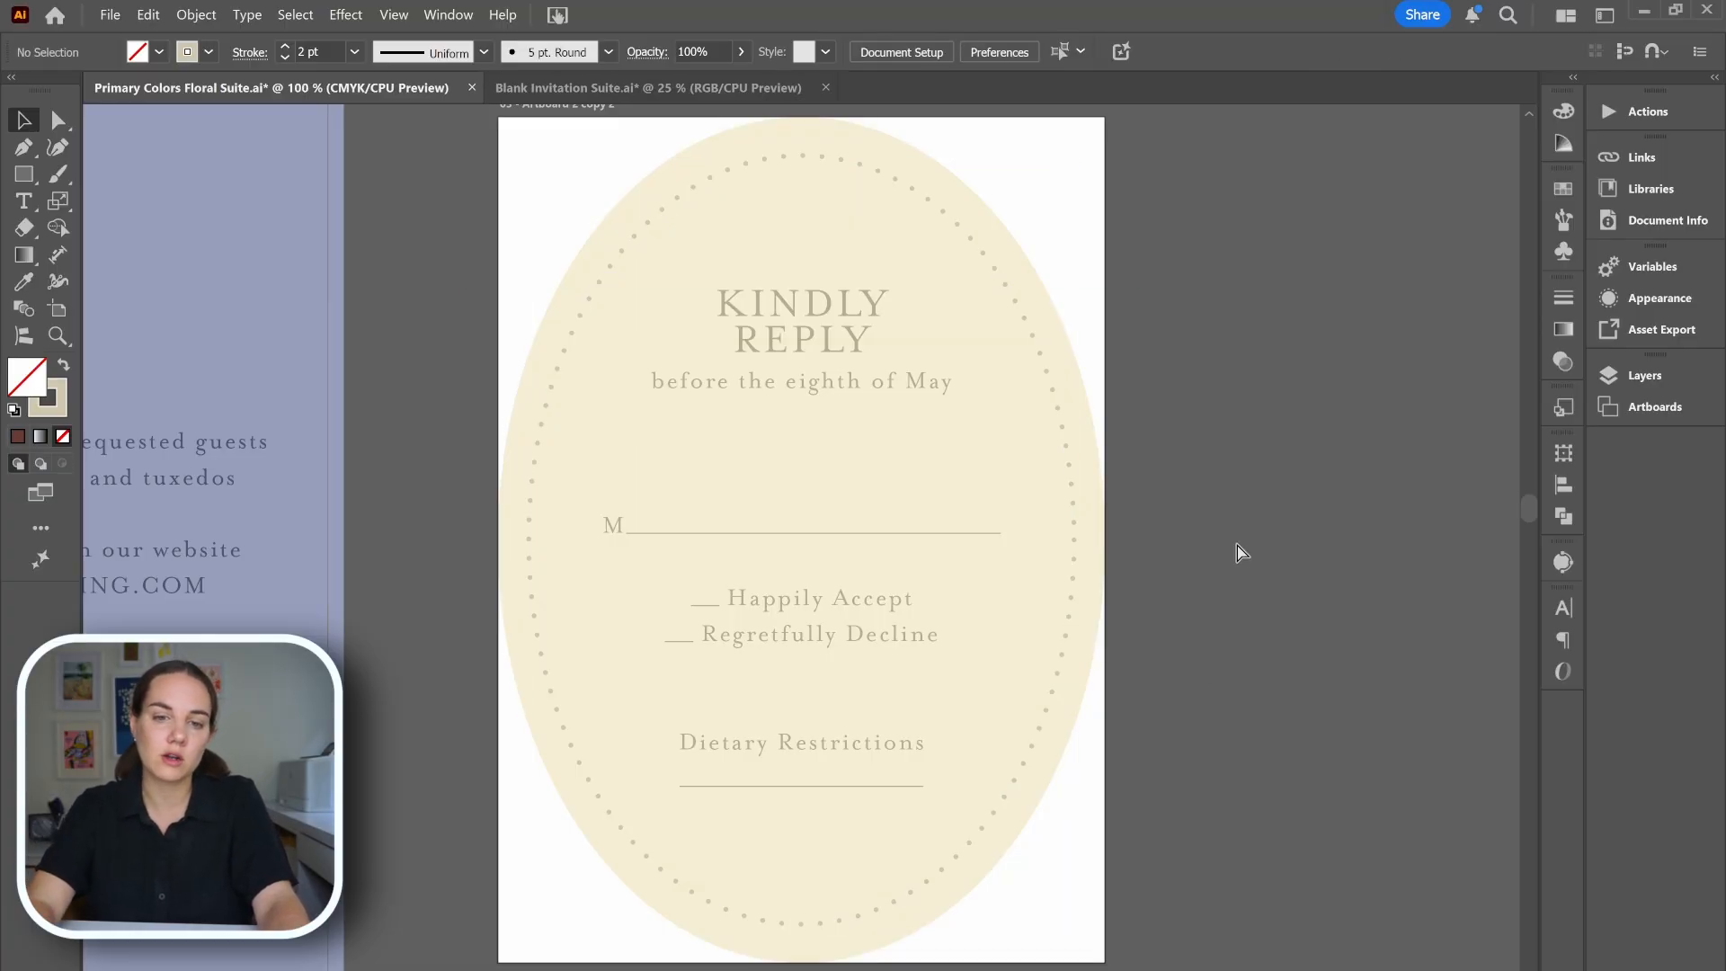
{"action": "key", "text": "ctrl+minus"}
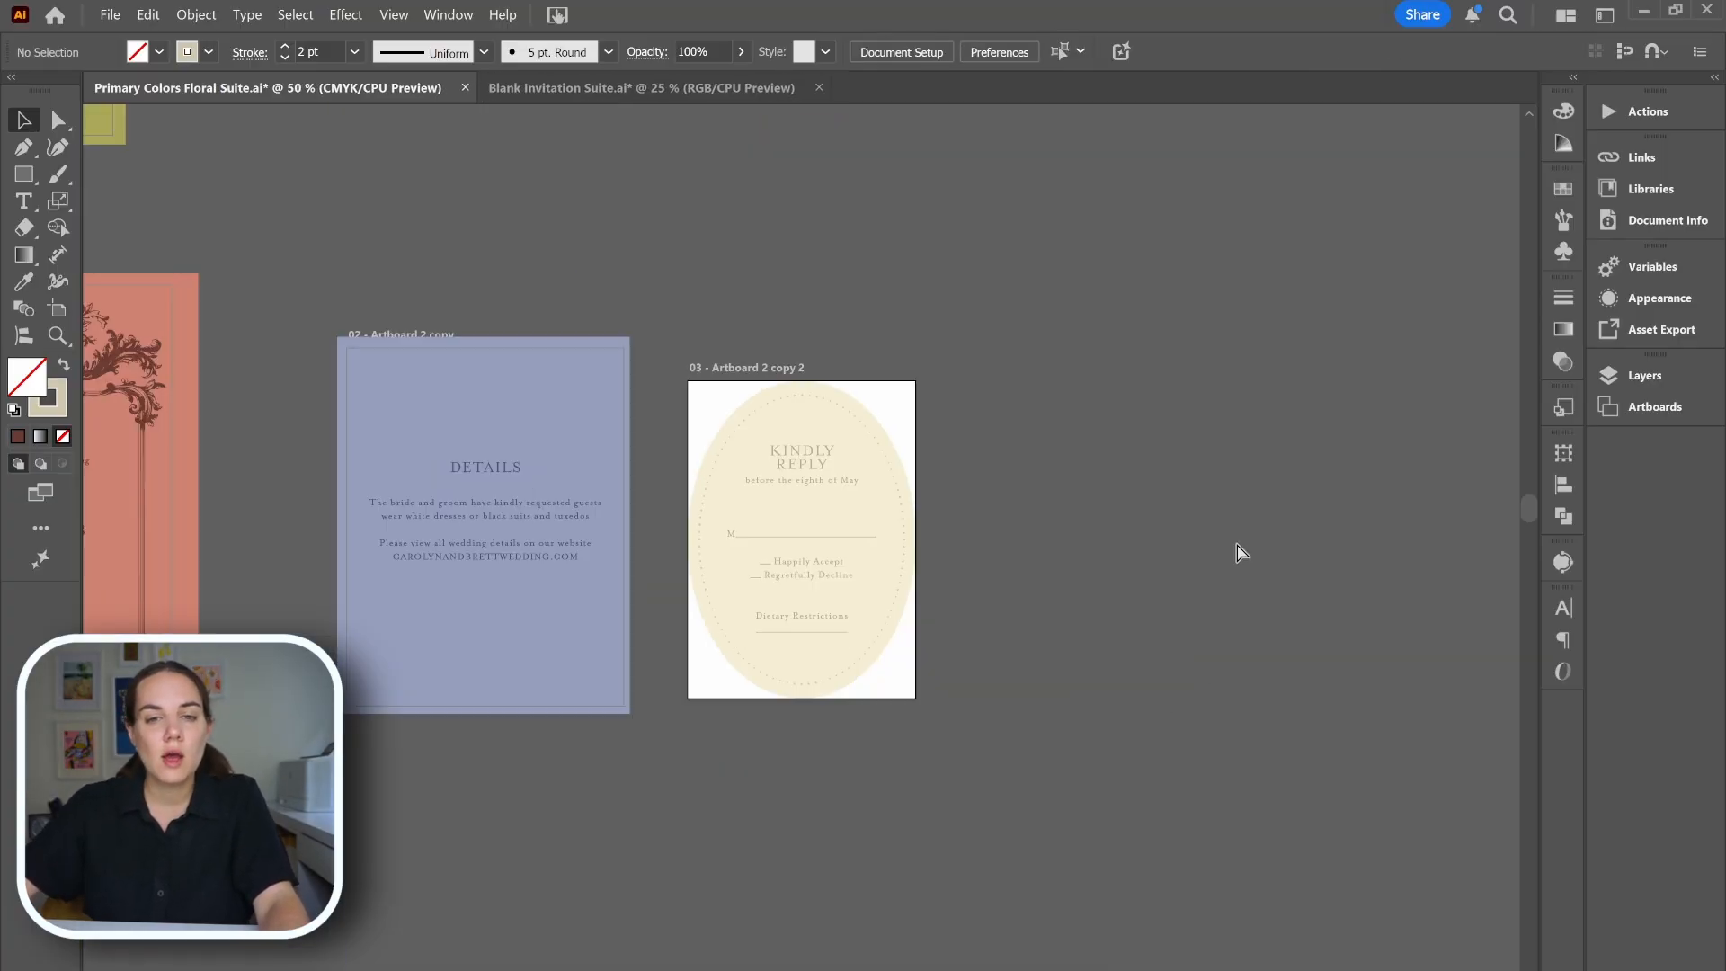
- Examine the ornate frame, floral motif, striped envelope liner and oval RSVP shape across the Primary Colors Floral Suite pieces
{"action": "scroll", "coordinate": [1237, 550], "scroll_direction": "left", "scroll_amount": 5}
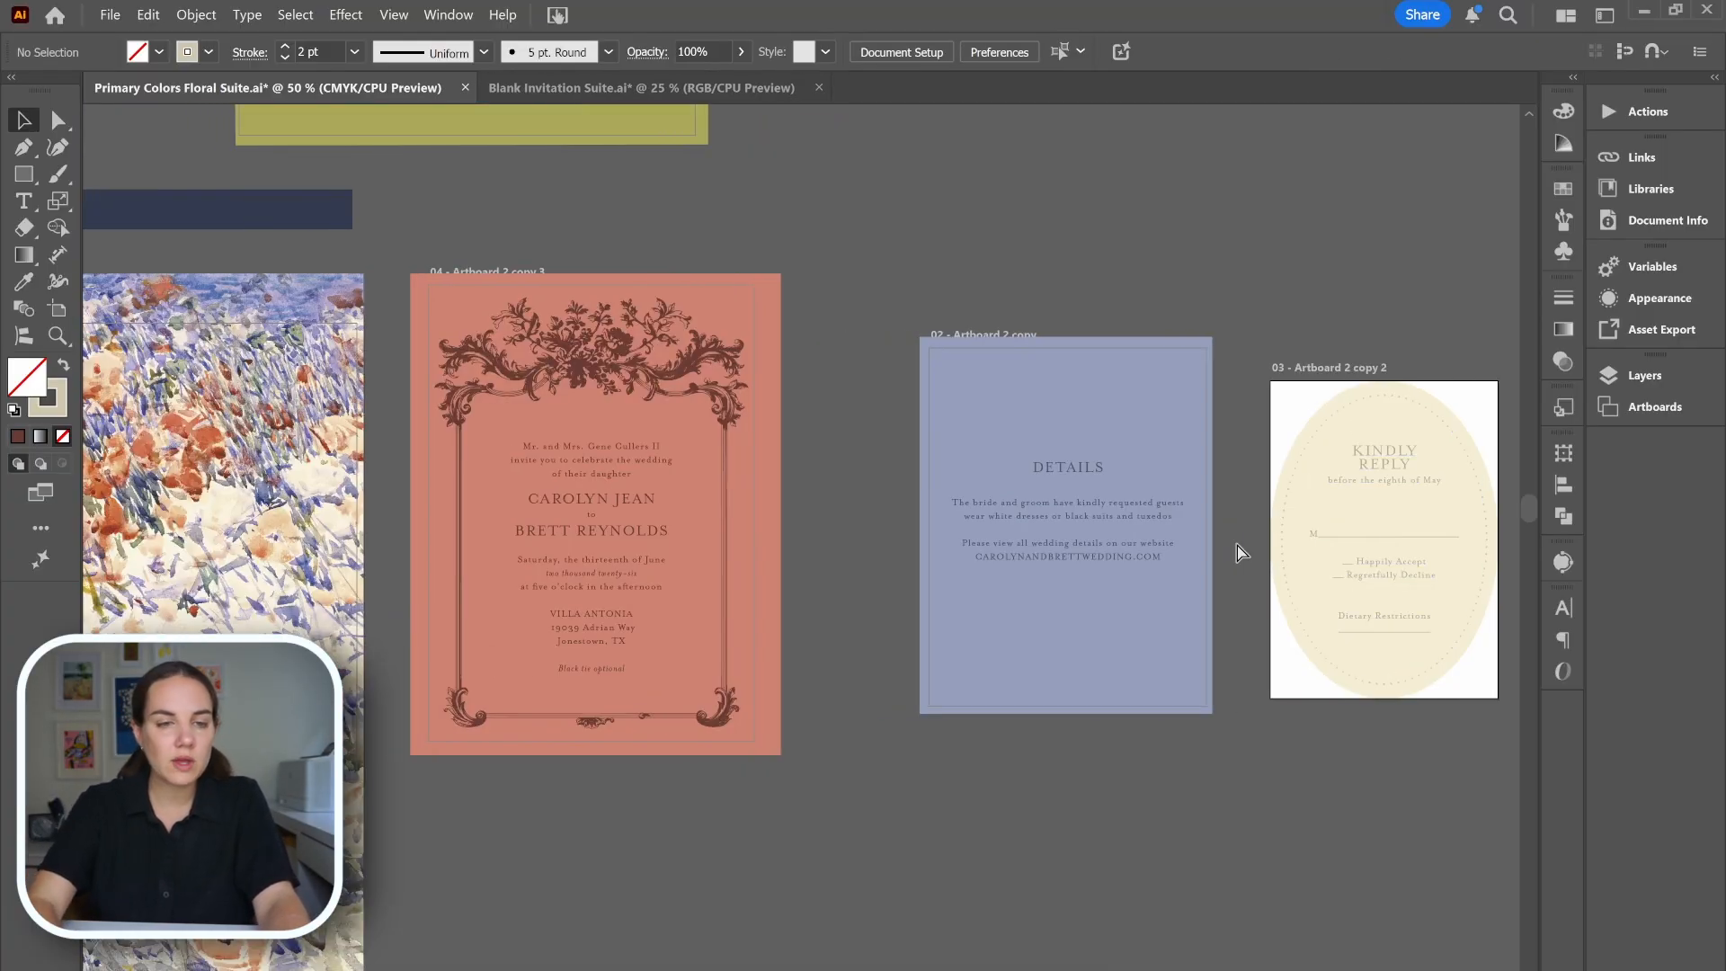
{"action": "key", "text": "ctrl+minus"}
{"action": "scroll", "coordinate": [780, 755], "scroll_direction": "left", "scroll_amount": 3}
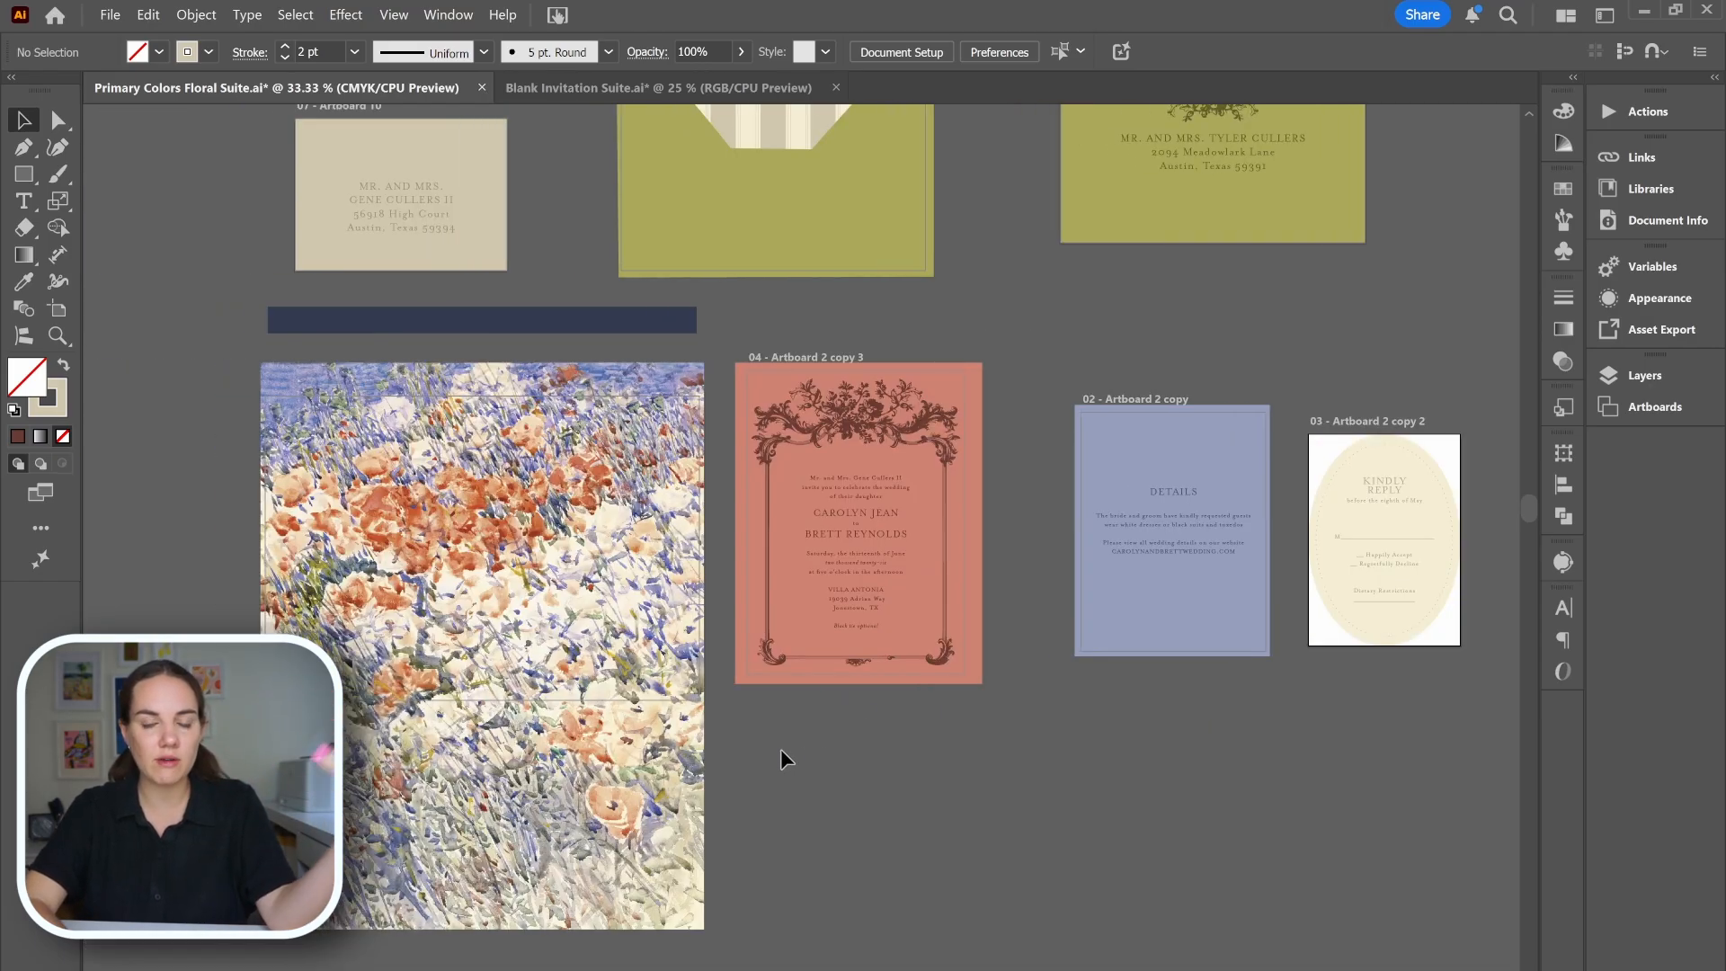
{"action": "scroll", "coordinate": [781, 755], "scroll_direction": "up", "scroll_amount": 2}
{"action": "scroll", "coordinate": [780, 750], "scroll_direction": "up", "scroll_amount": 3}
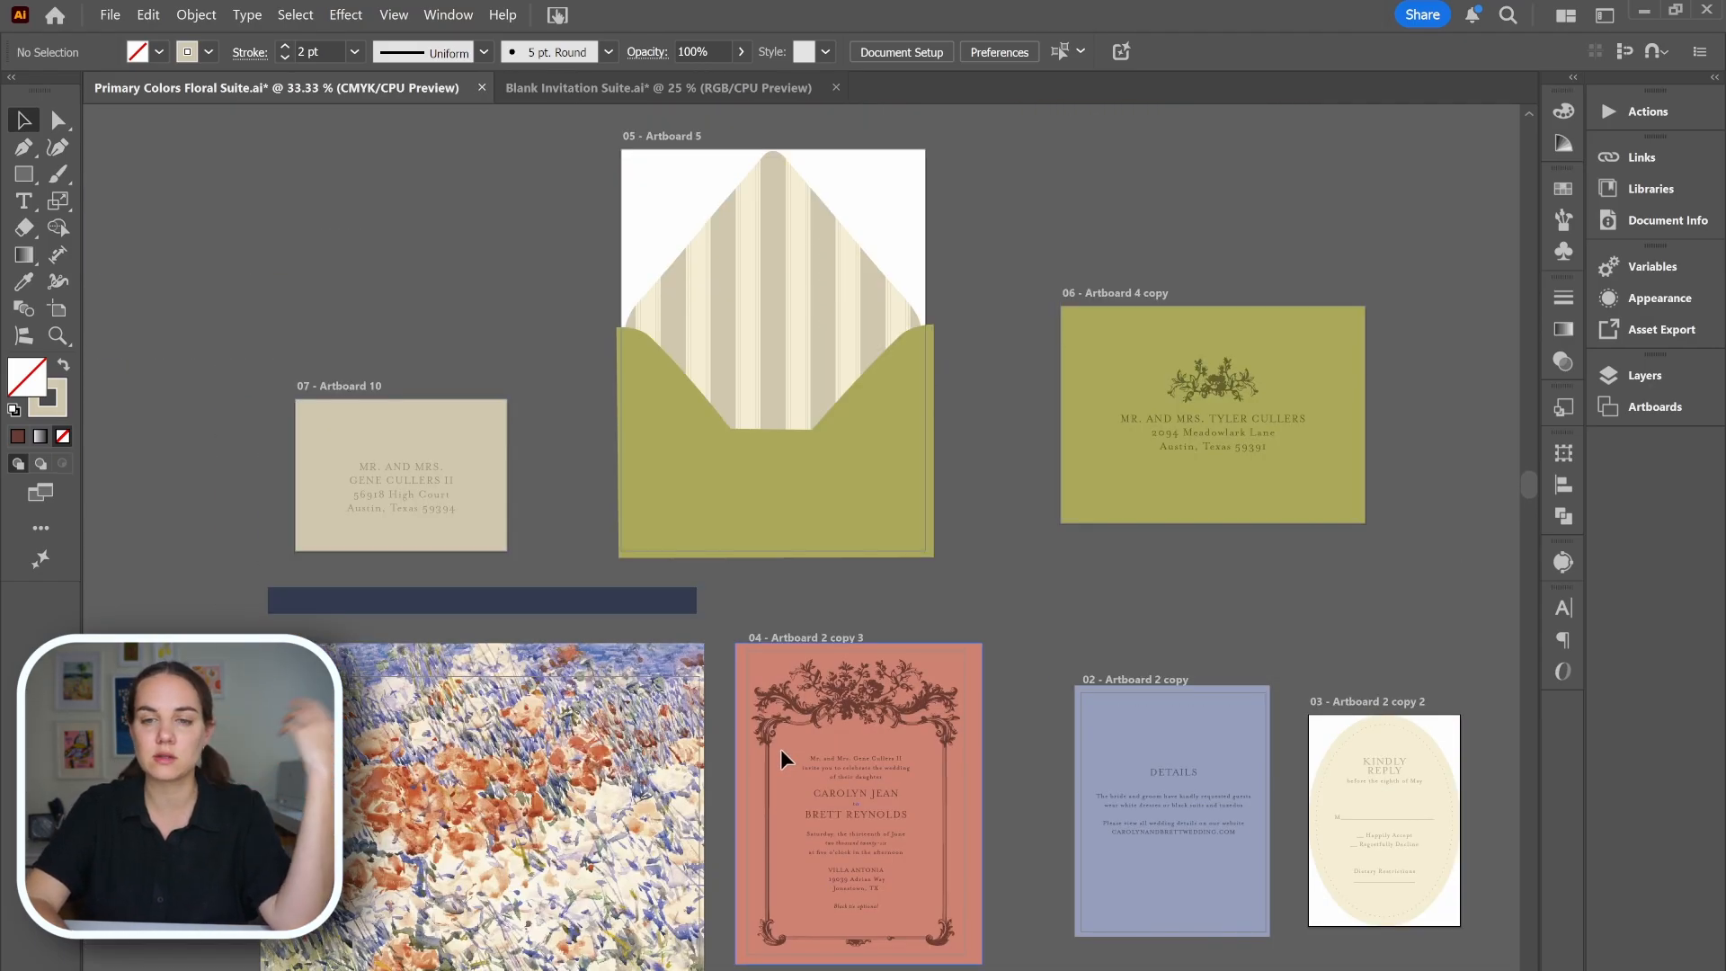
{"action": "scroll", "coordinate": [780, 751], "scroll_direction": "right", "scroll_amount": 3}
{"action": "scroll", "coordinate": [780, 748], "scroll_direction": "down", "scroll_amount": 1}
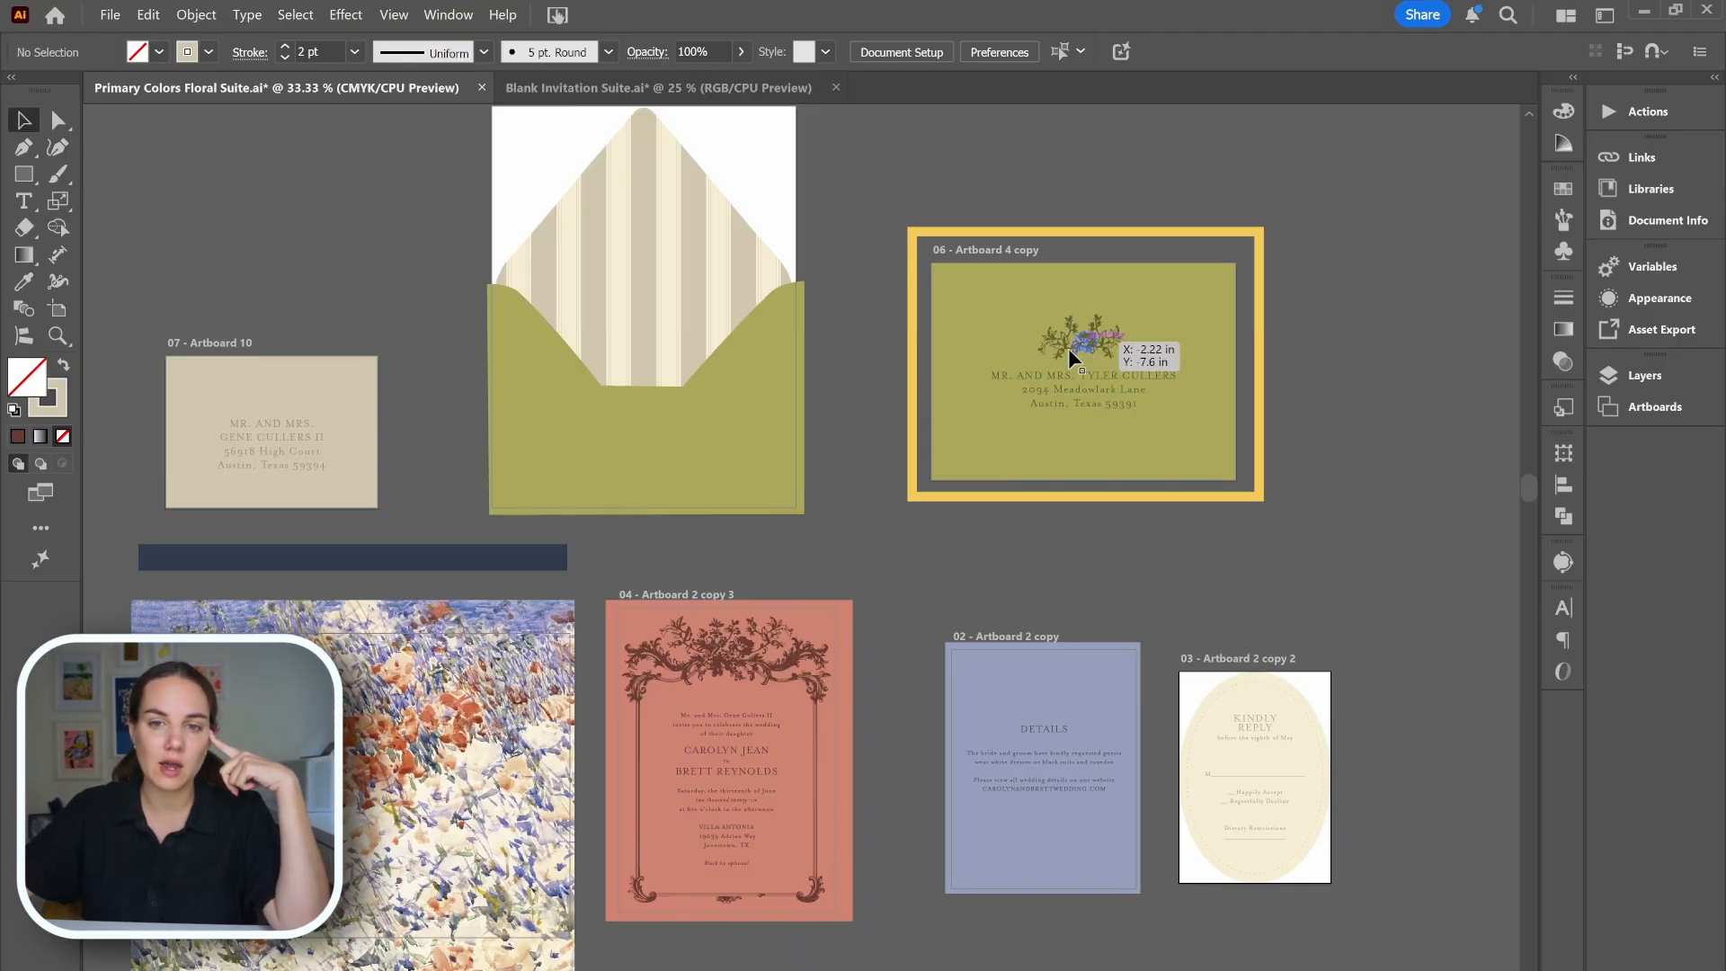
{"action": "left_click", "coordinate": [1072, 346]}
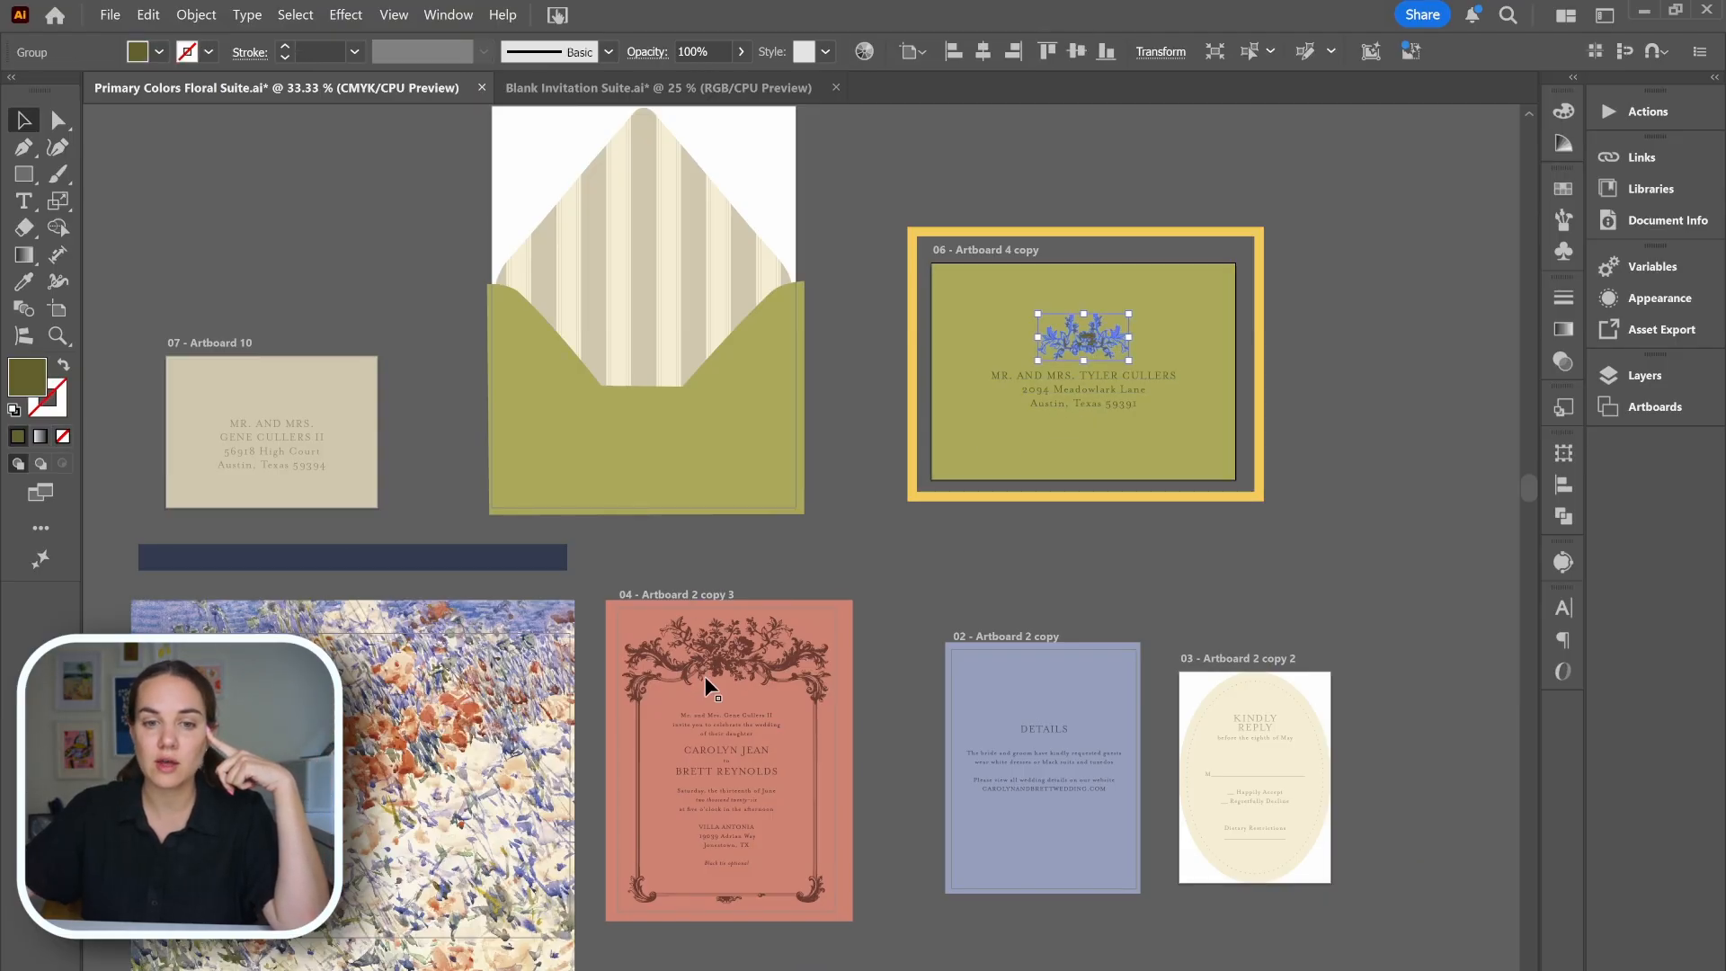
{"action": "left_click", "coordinate": [636, 274]}
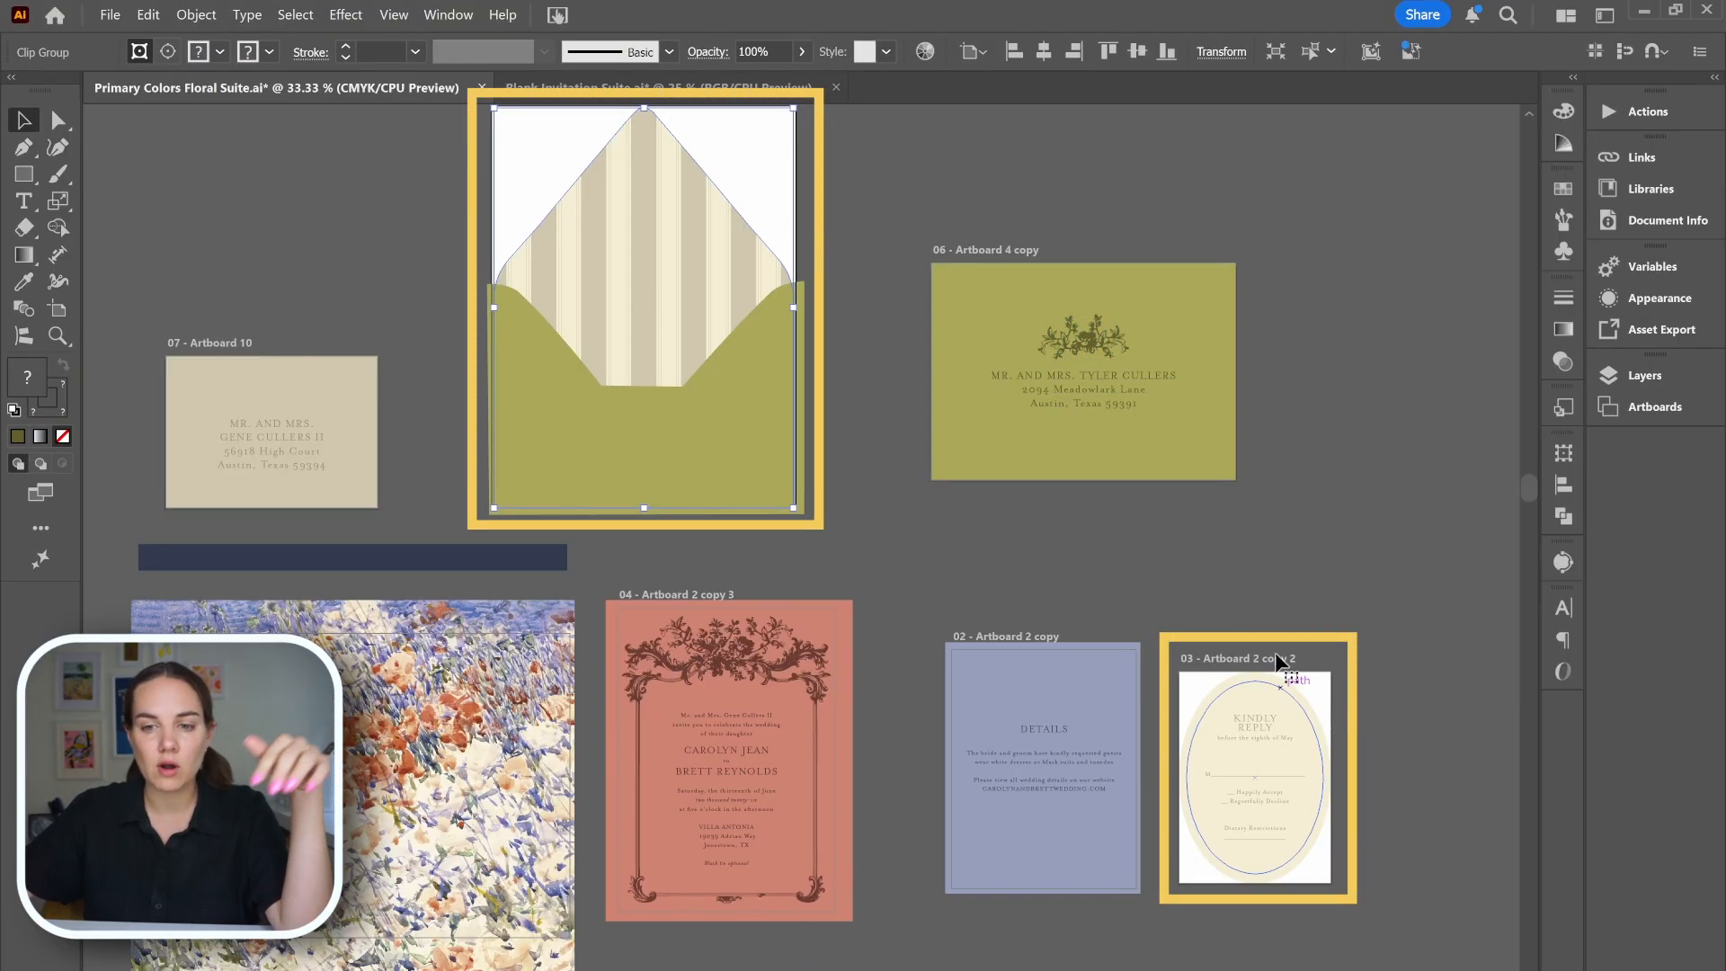
{"action": "left_click", "coordinate": [1277, 688]}
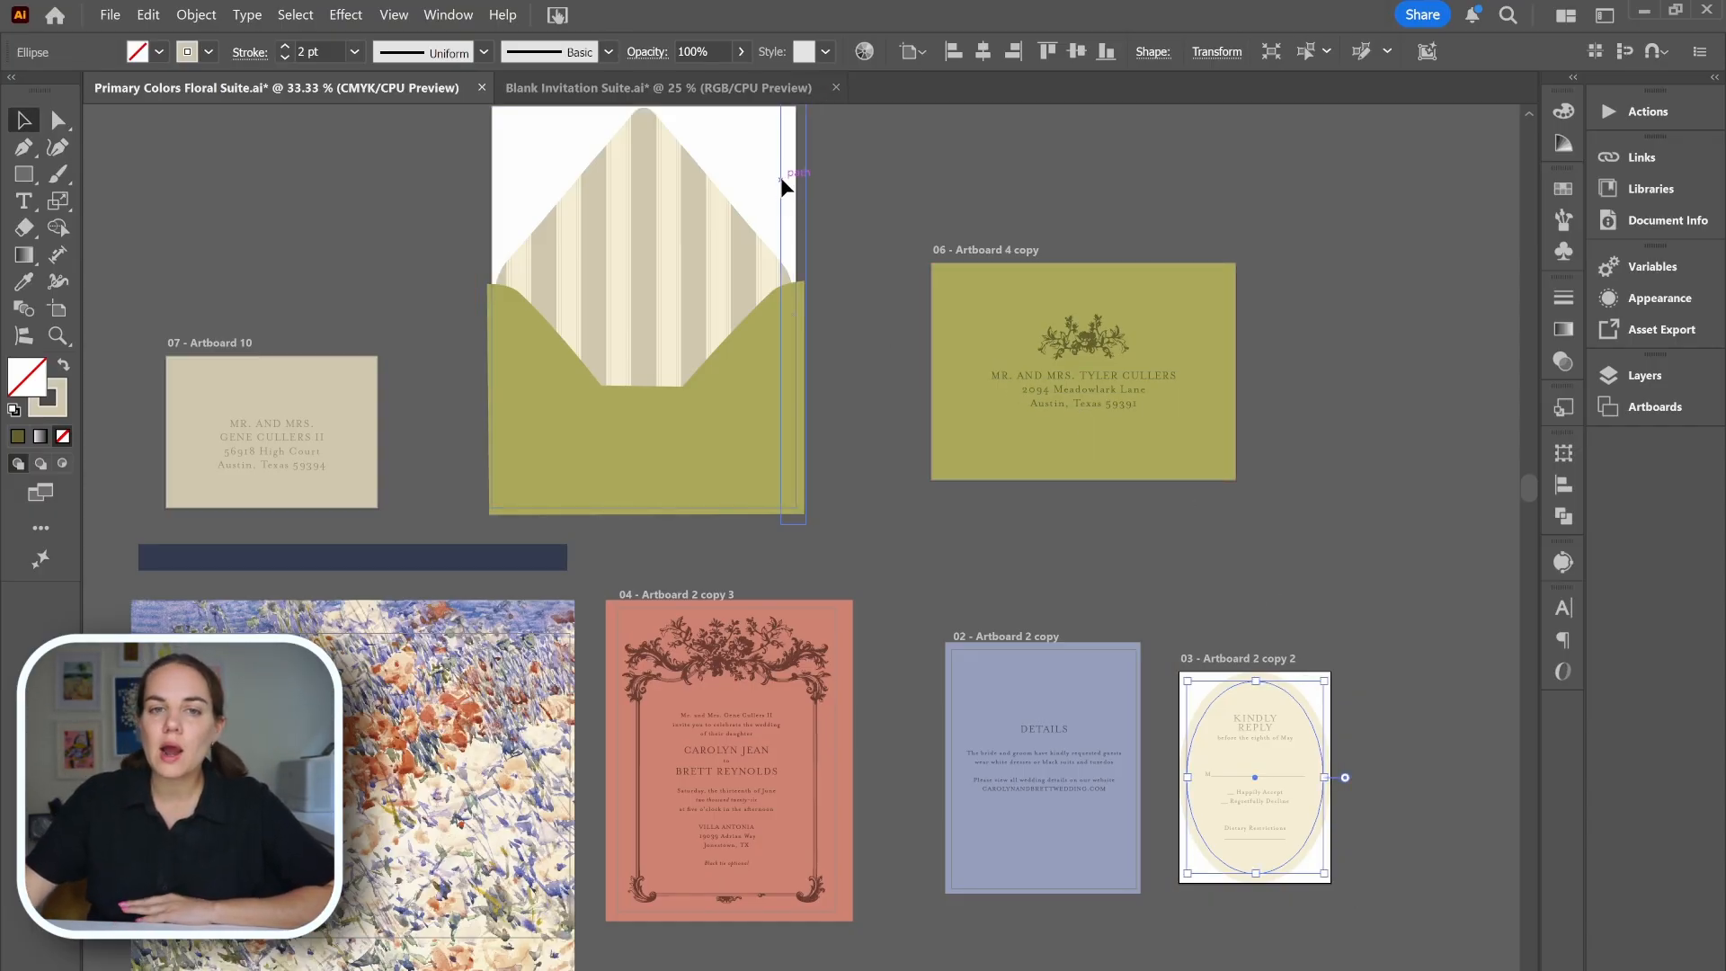
- In the Blank Invitation Suite, move the poppy painting behind the envelope liner on Artboard 1 and clip it to the liner shape
{"action": "left_click", "coordinate": [773, 93]}
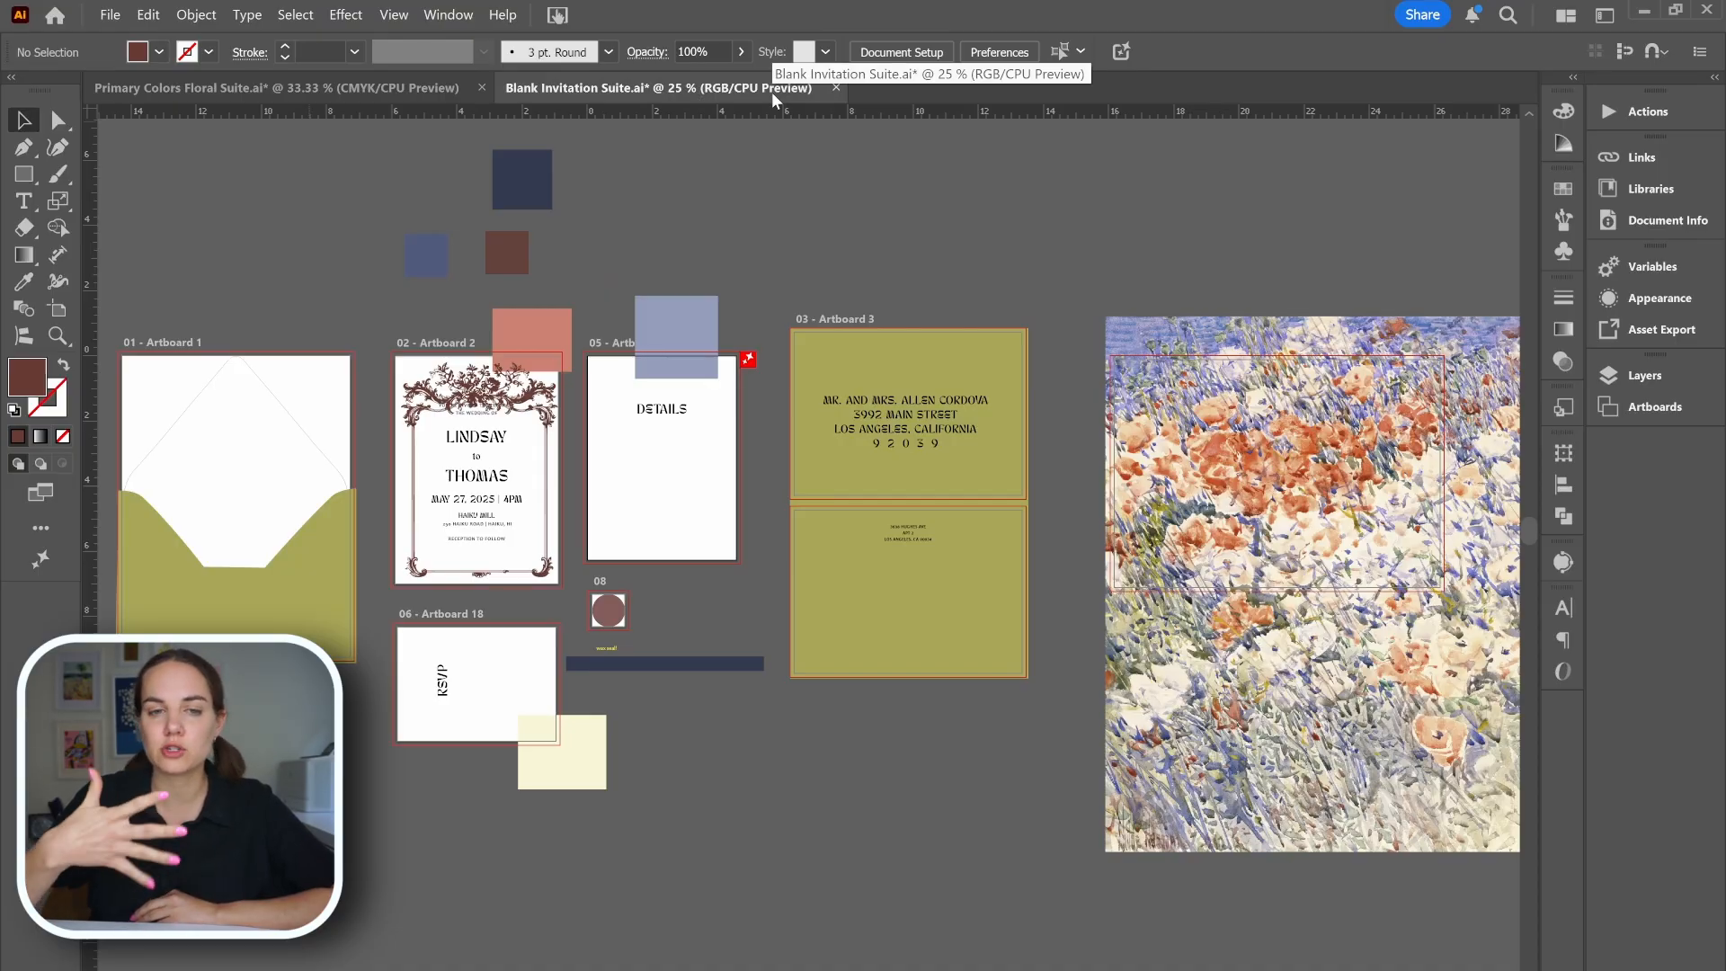
{"action": "left_click", "coordinate": [546, 420]}
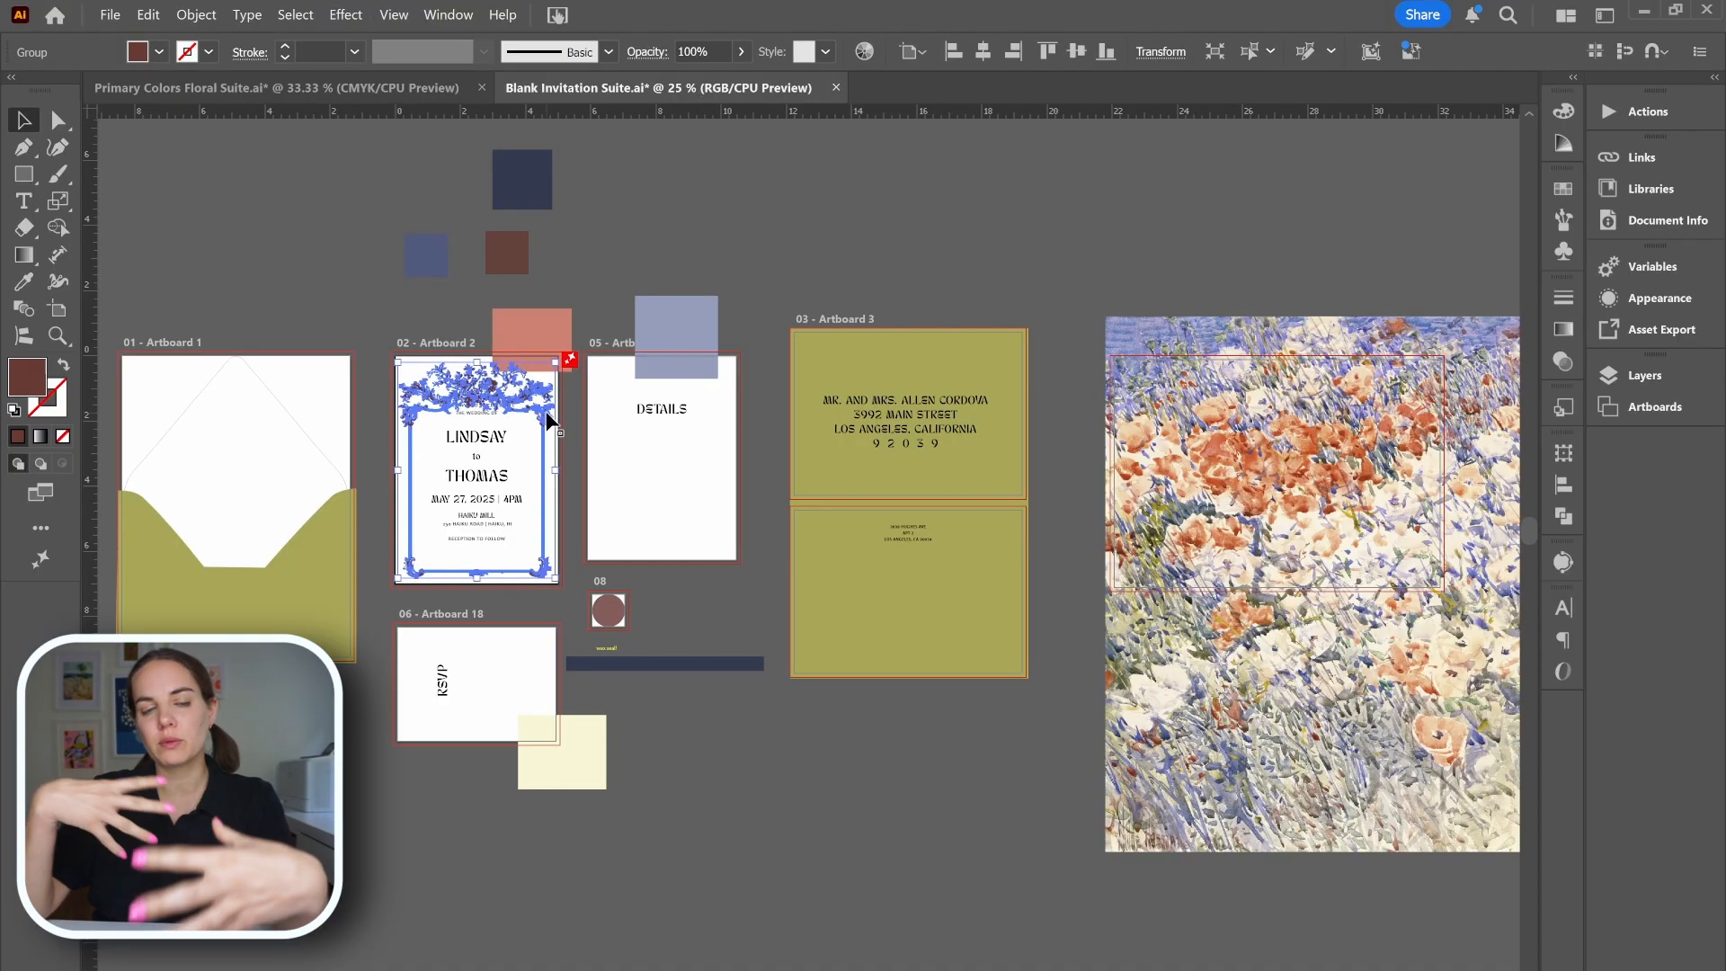
{"action": "left_click_drag", "start_coordinate": [1251, 499], "coordinate": [246, 430]}
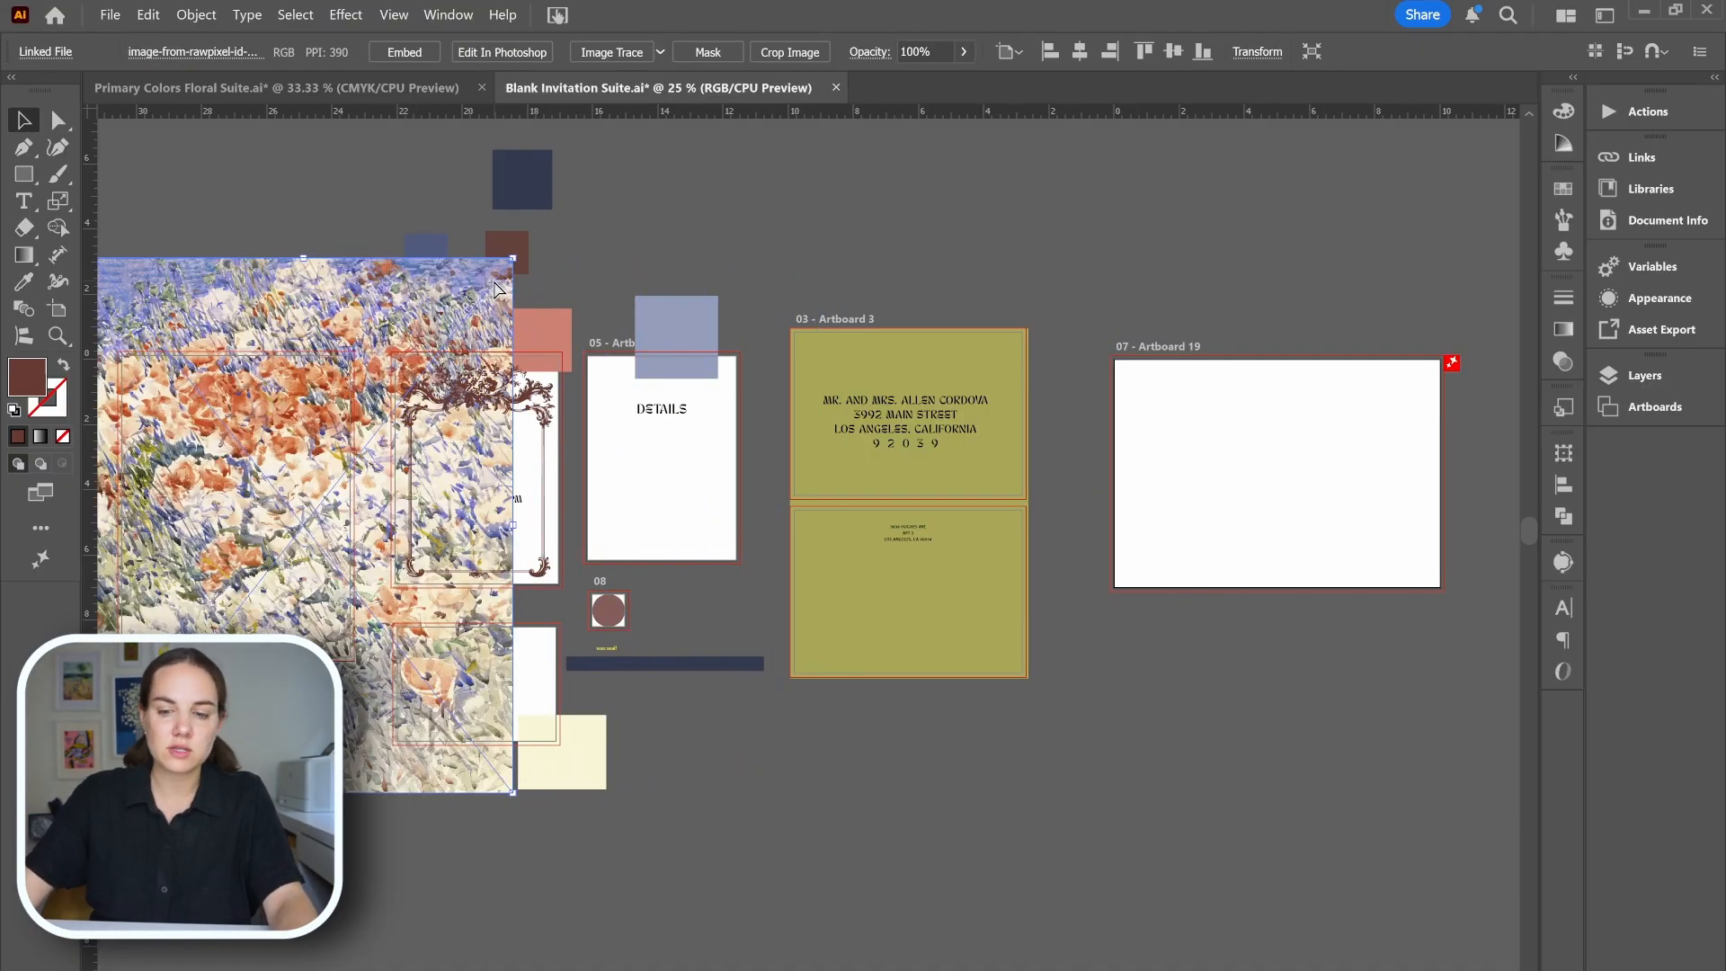
{"action": "key", "text": "ctrl+shift+bracketleft"}
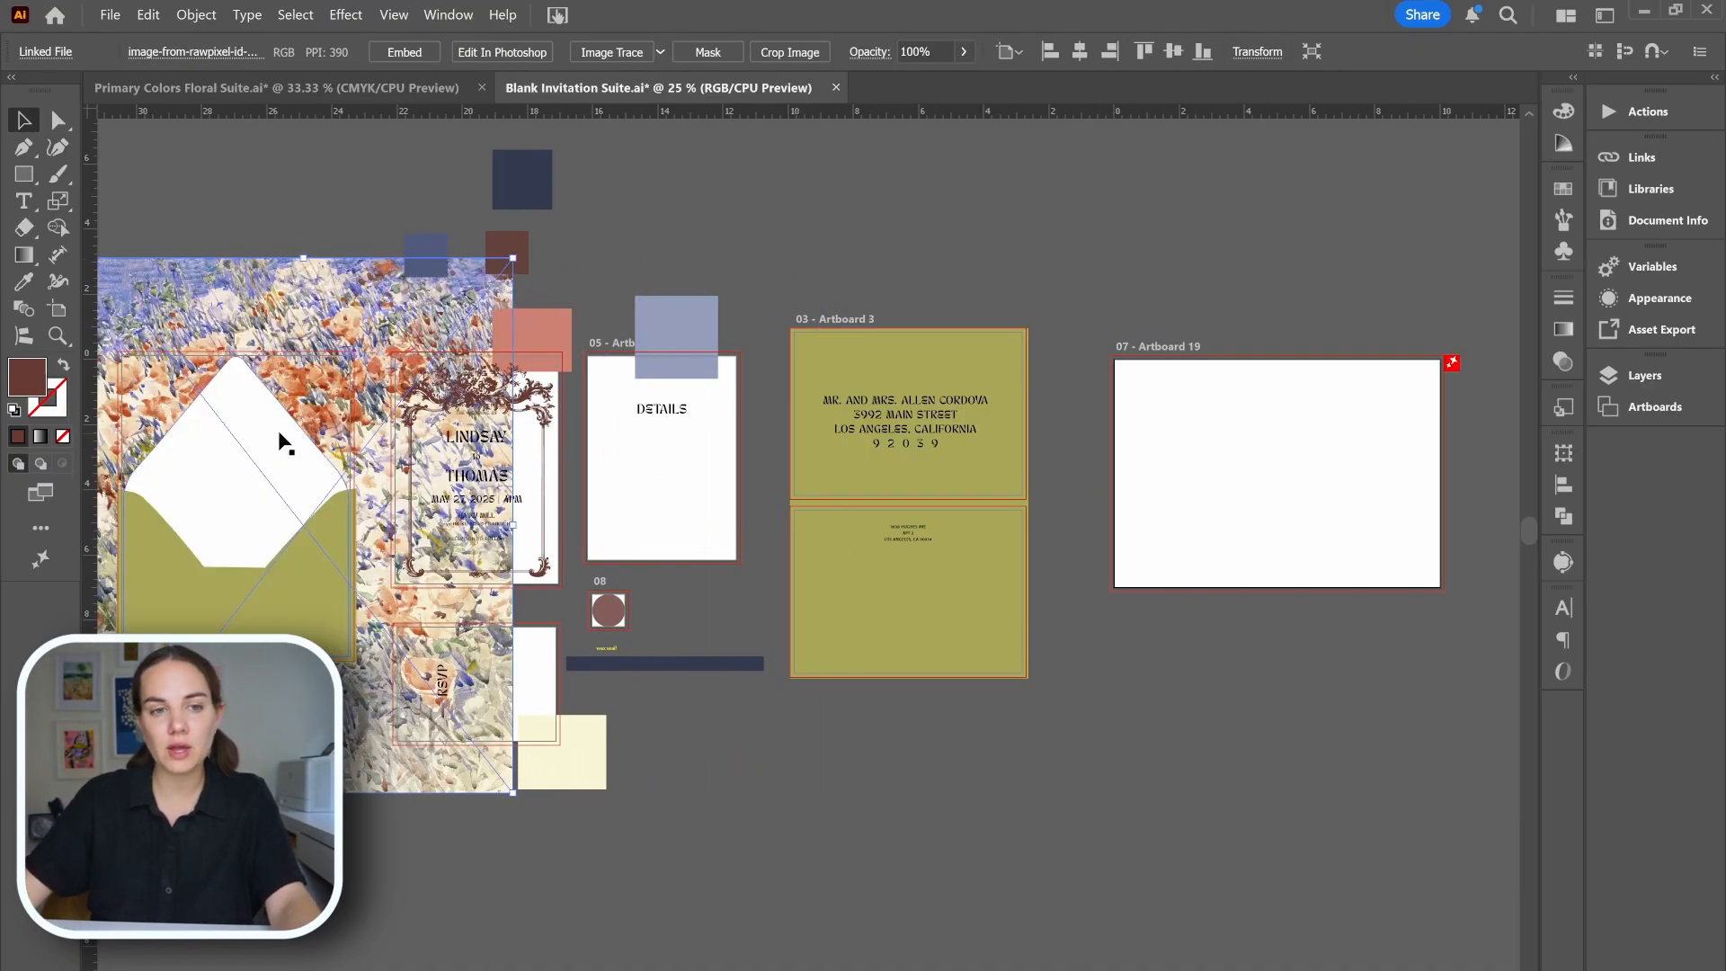
{"action": "left_click", "coordinate": [257, 383]}
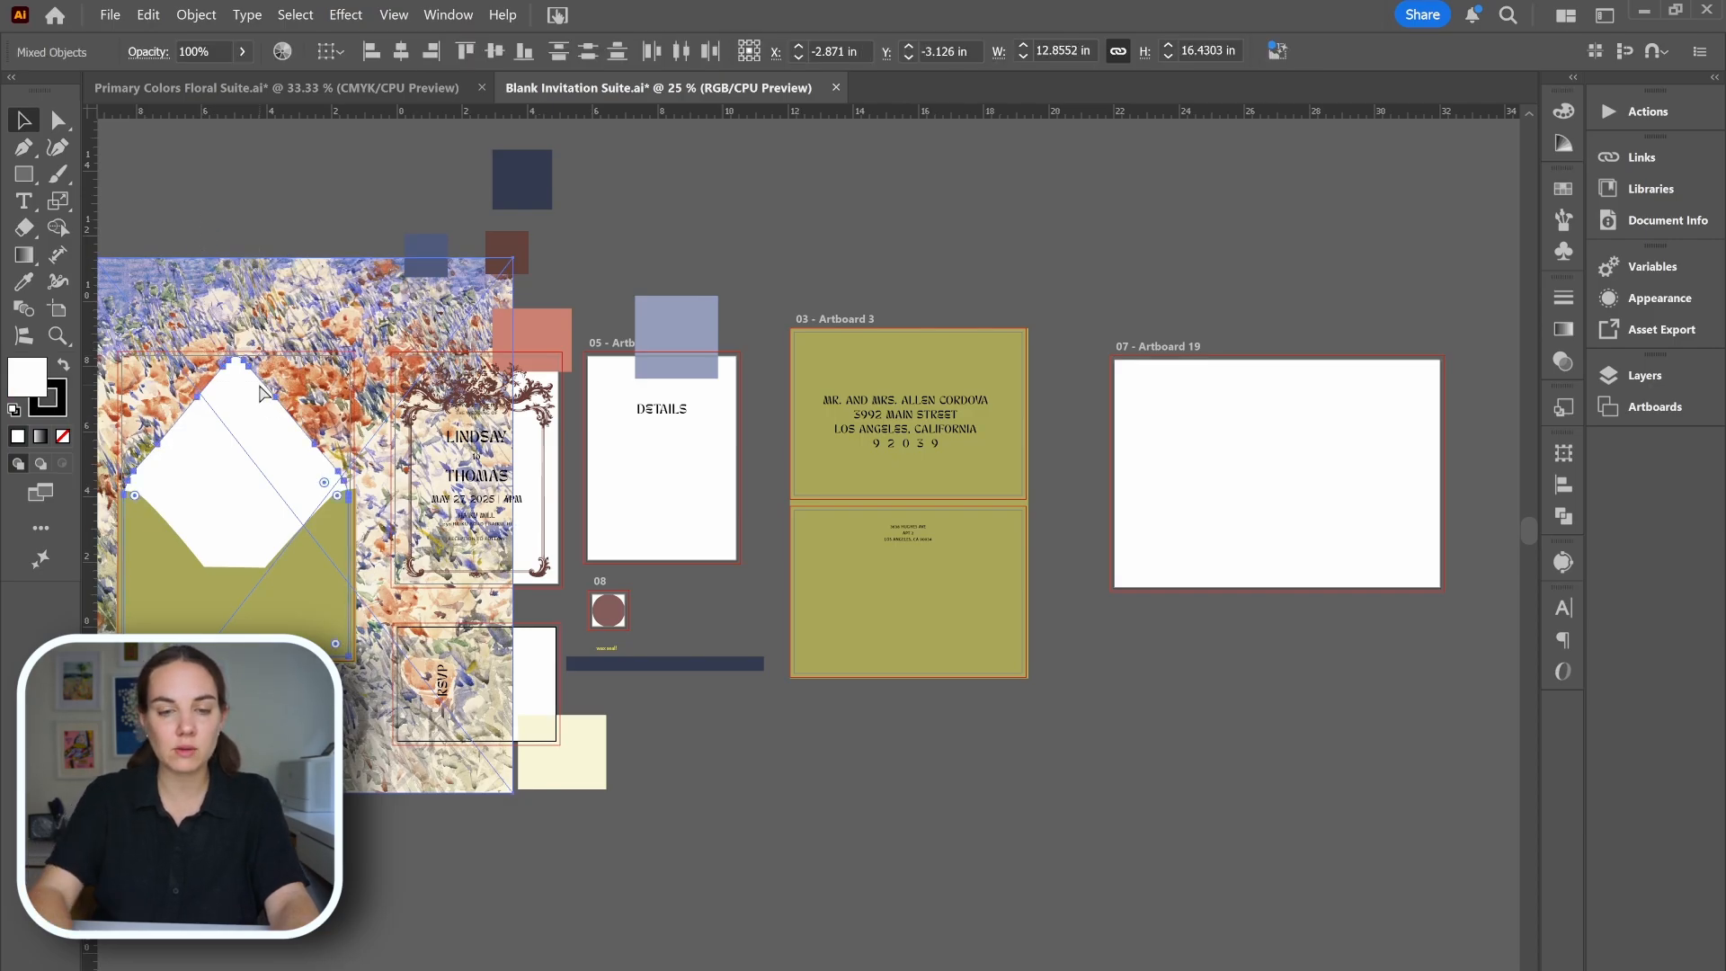
{"action": "key", "text": "ctrl+7"}
{"action": "left_click", "coordinate": [717, 691]}
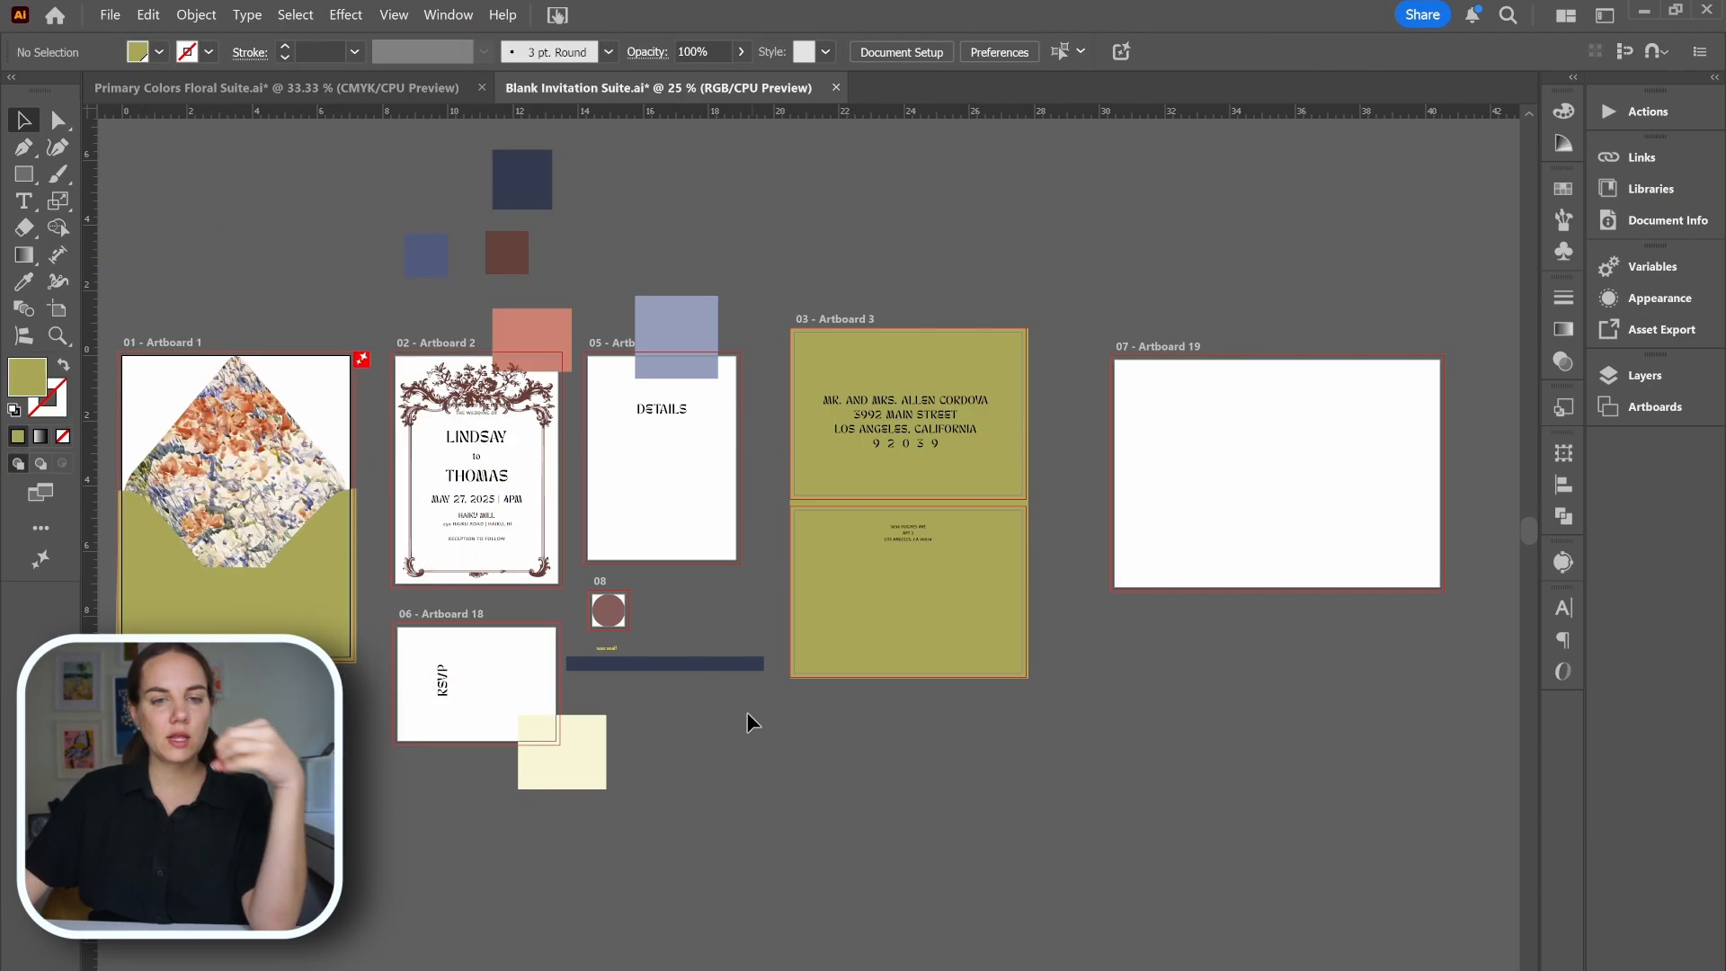
{"action": "left_click", "coordinate": [544, 409]}
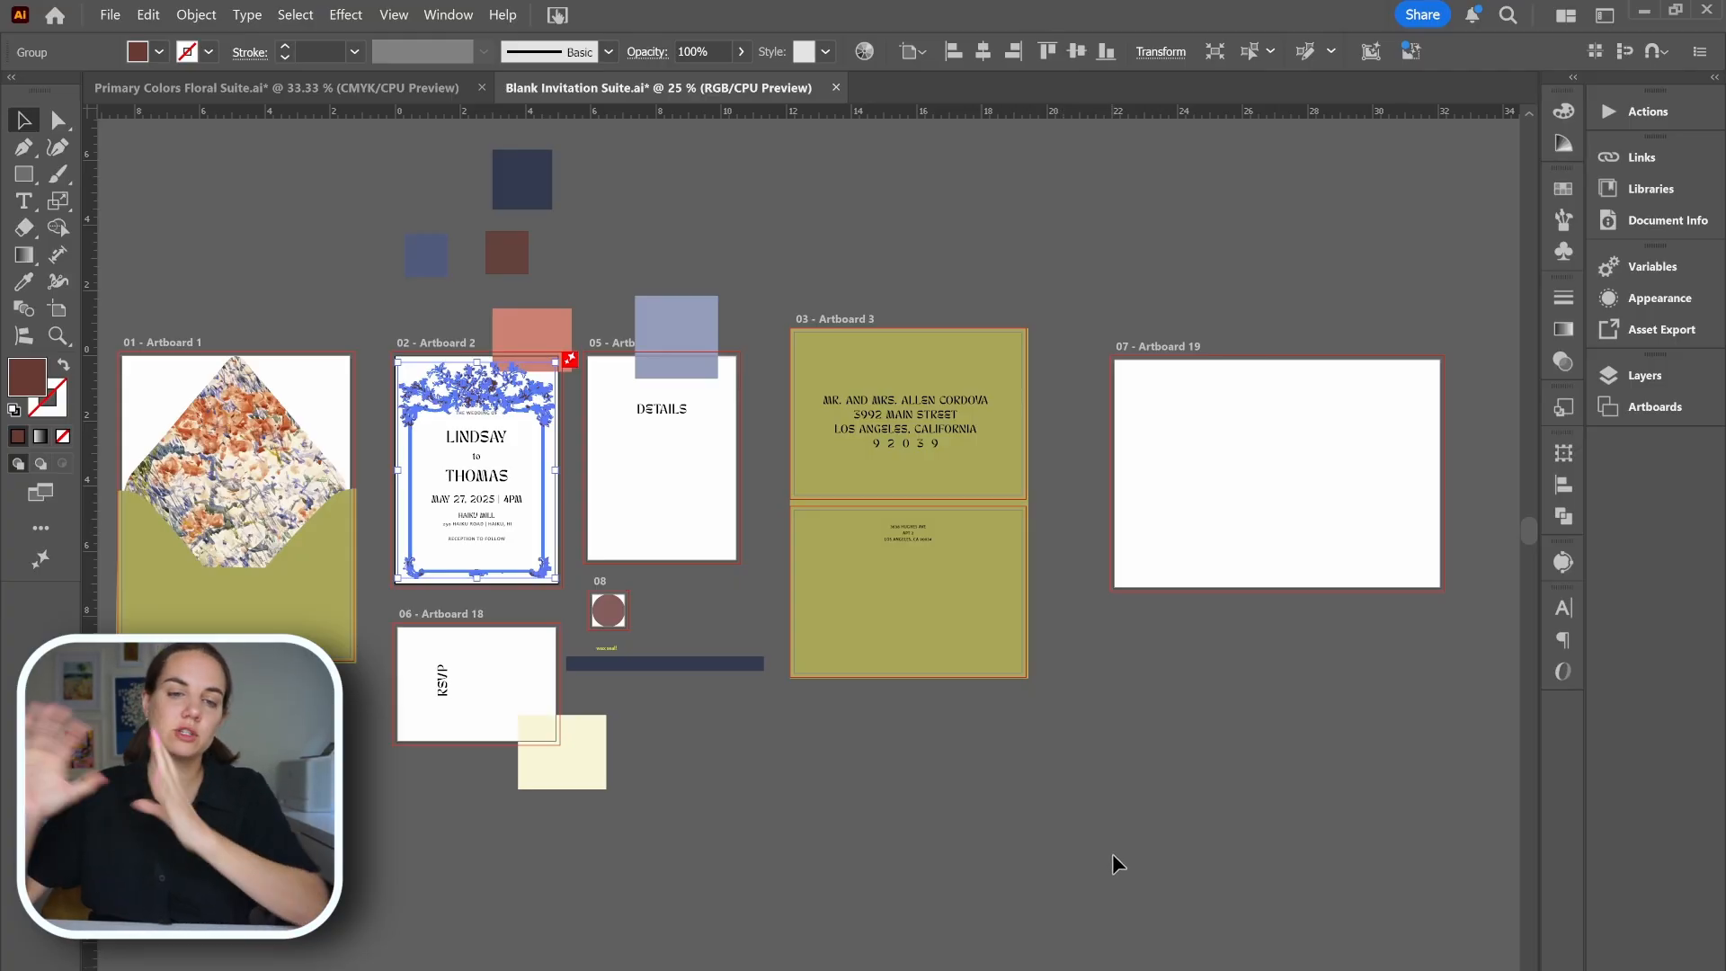
{"action": "left_click", "coordinate": [1563, 561]}
{"action": "left_click", "coordinate": [1160, 716]}
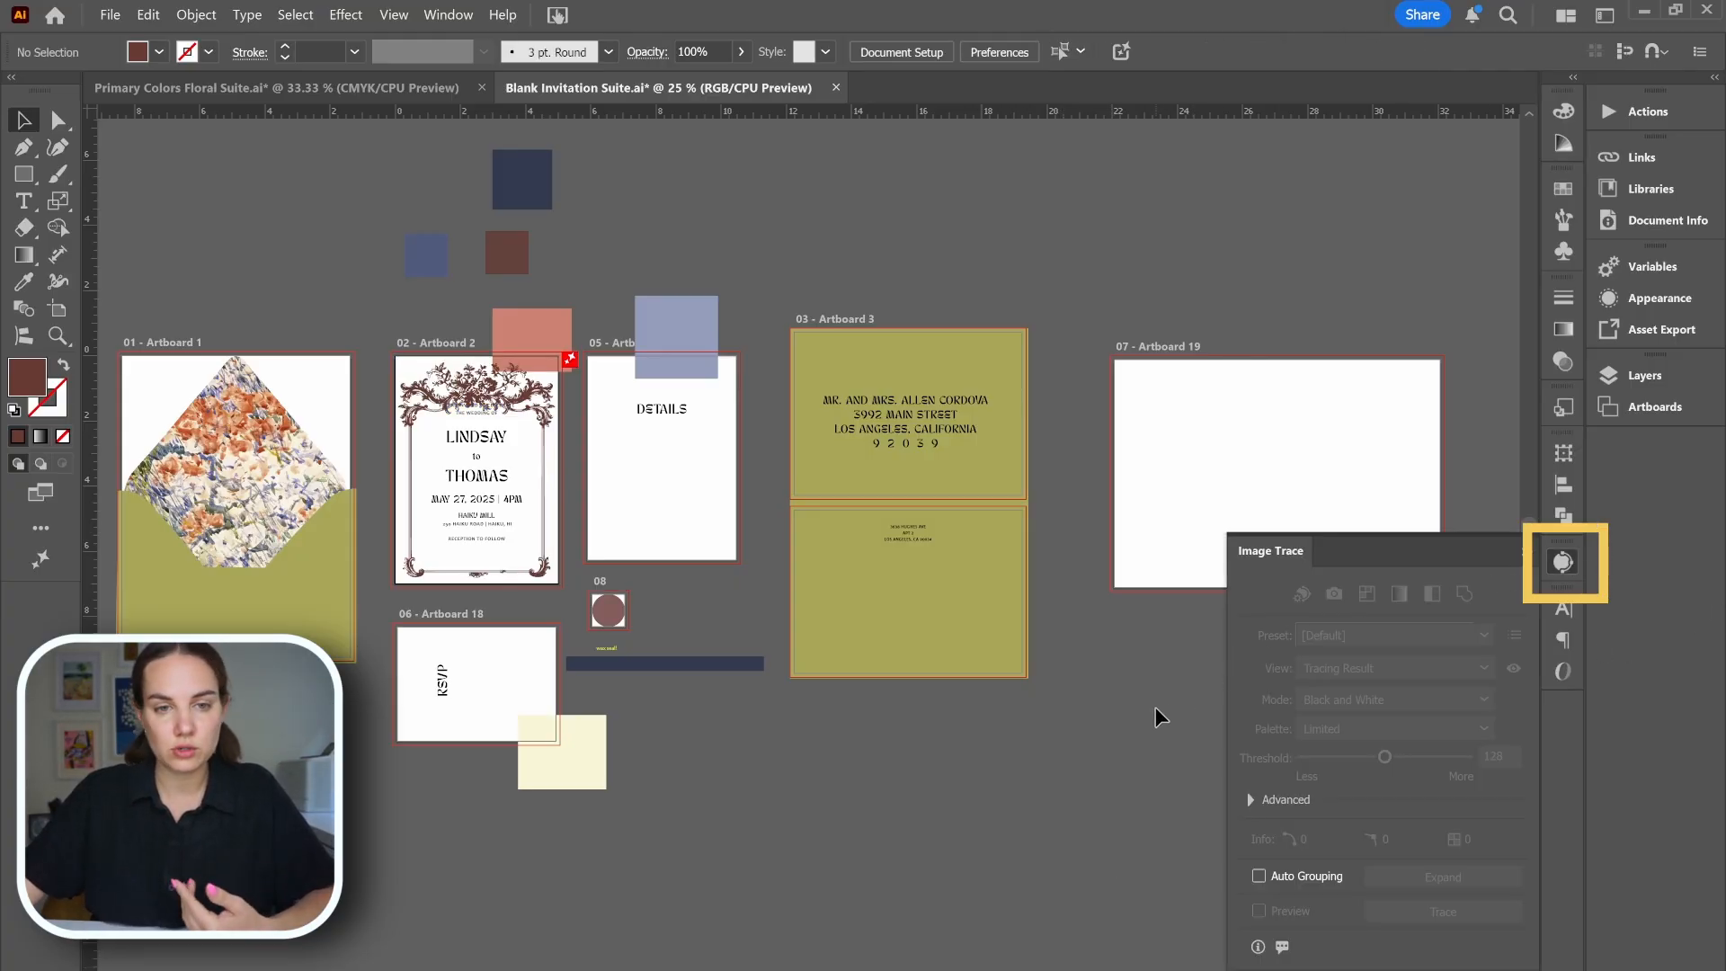
{"action": "left_click", "coordinate": [1562, 562]}
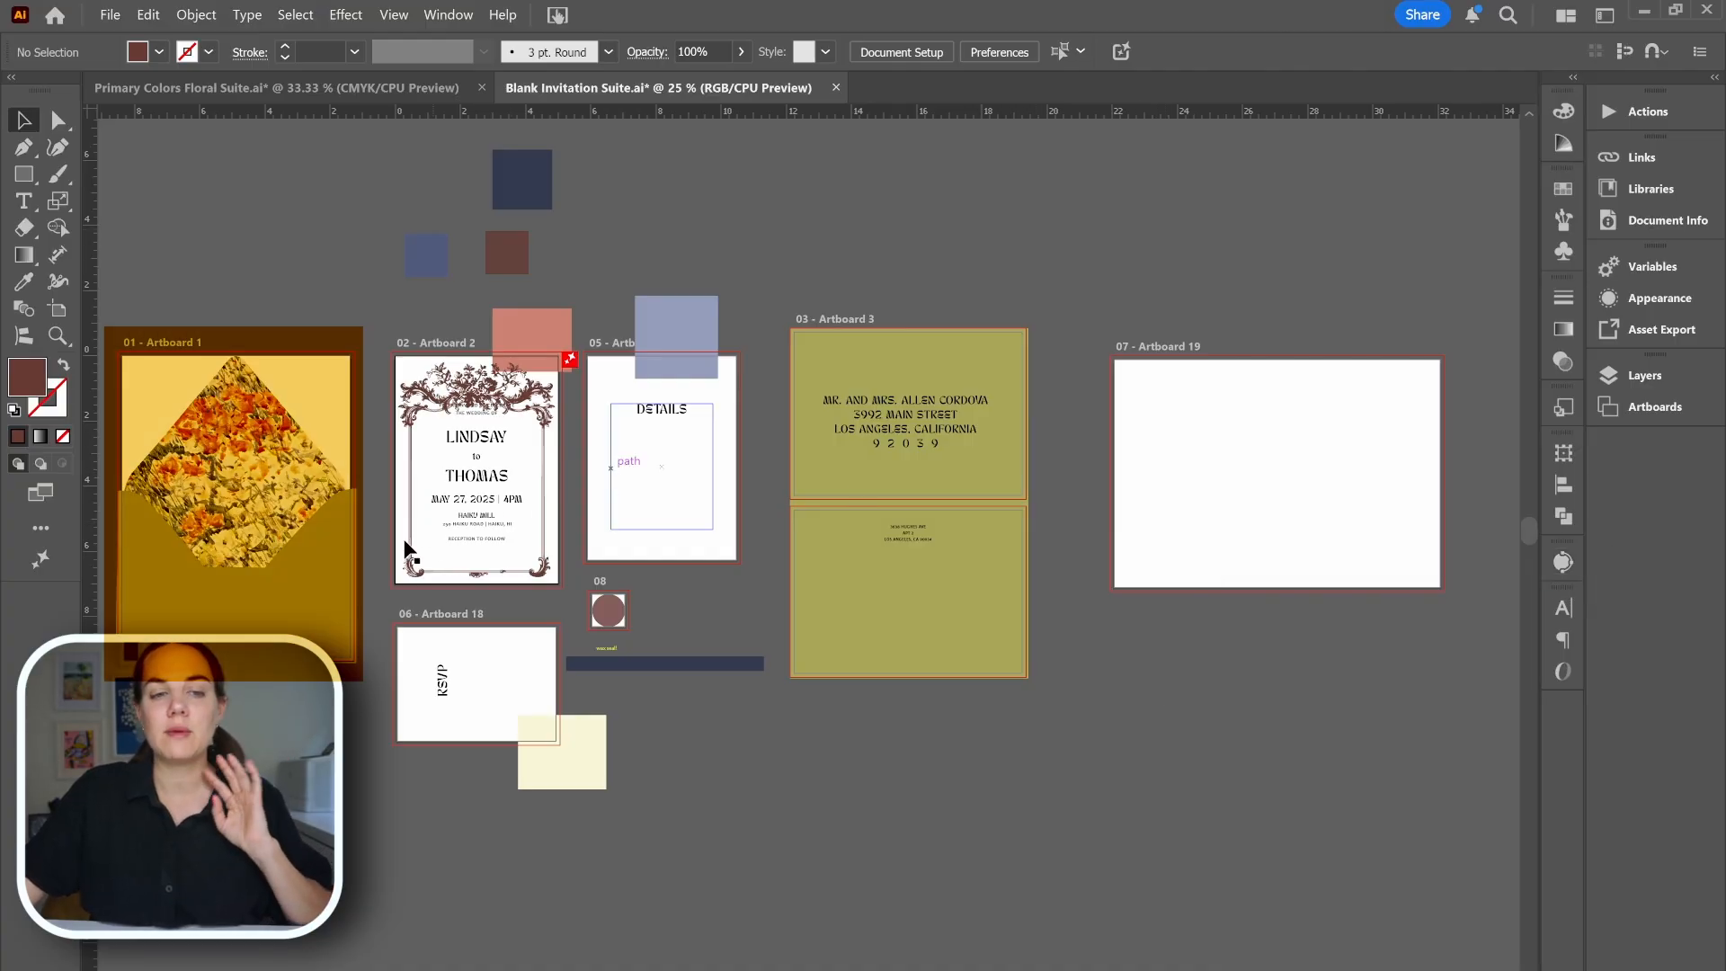
- Open the clipped poppy painting in Photoshop, save it with the Hue/Saturation adjustment, and update the linked image in Illustrator
{"action": "left_click", "coordinate": [253, 503]}
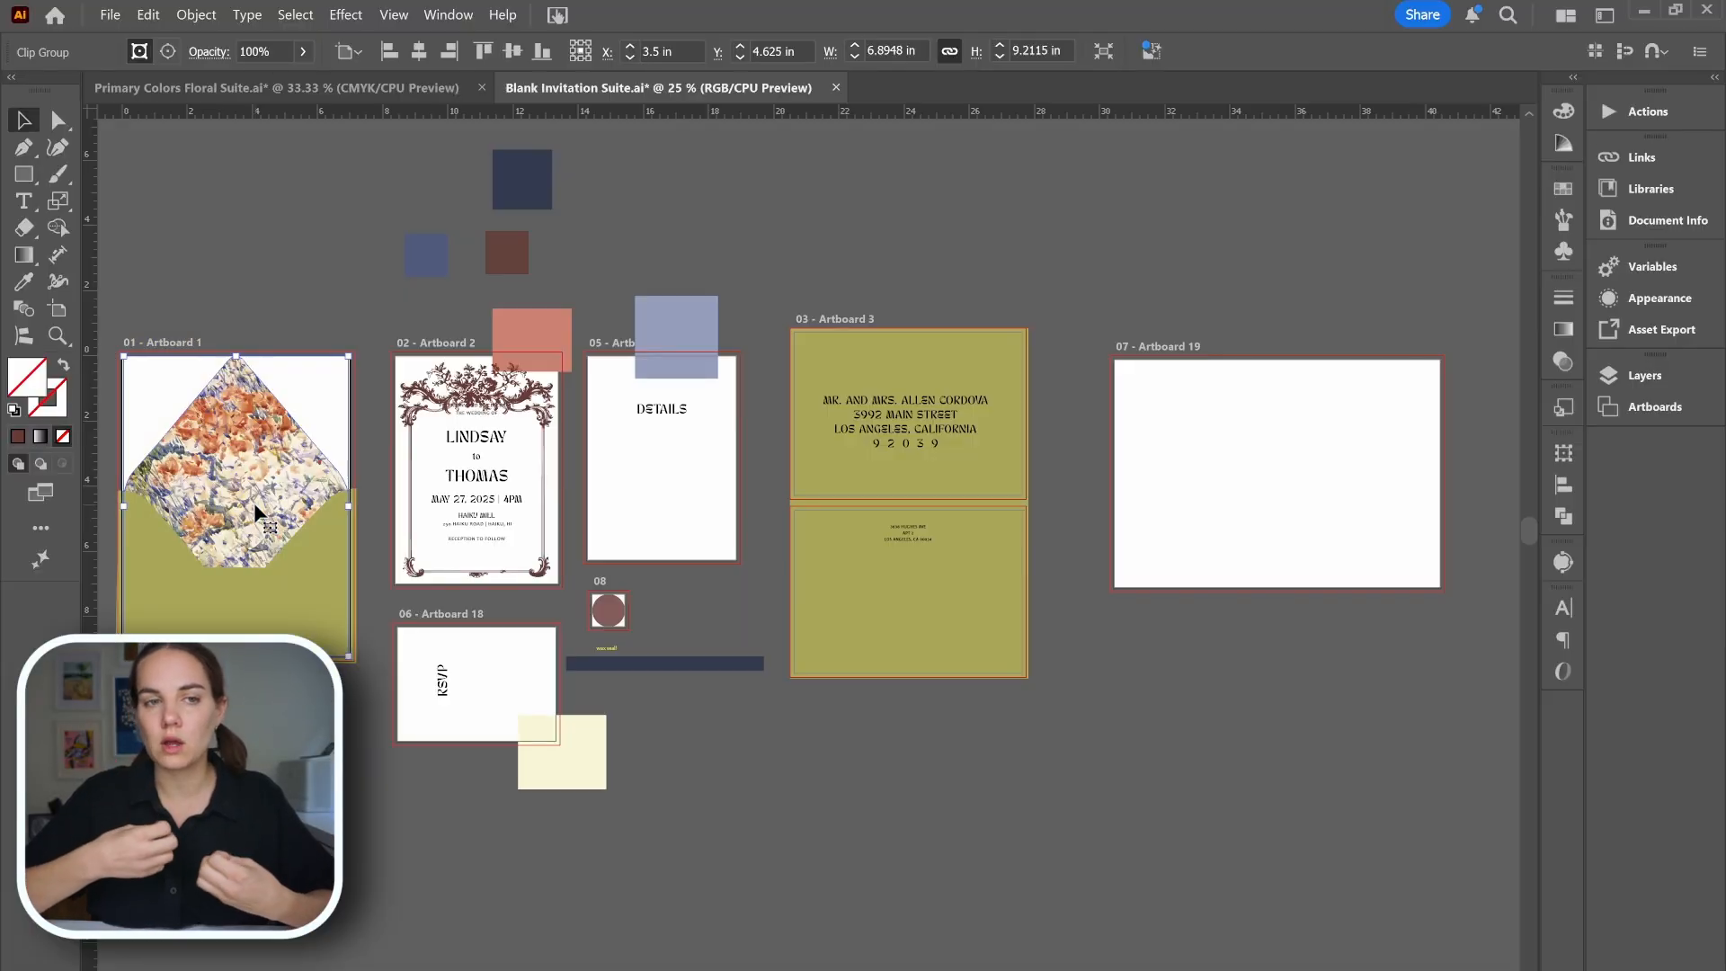
{"action": "left_click", "coordinate": [168, 52]}
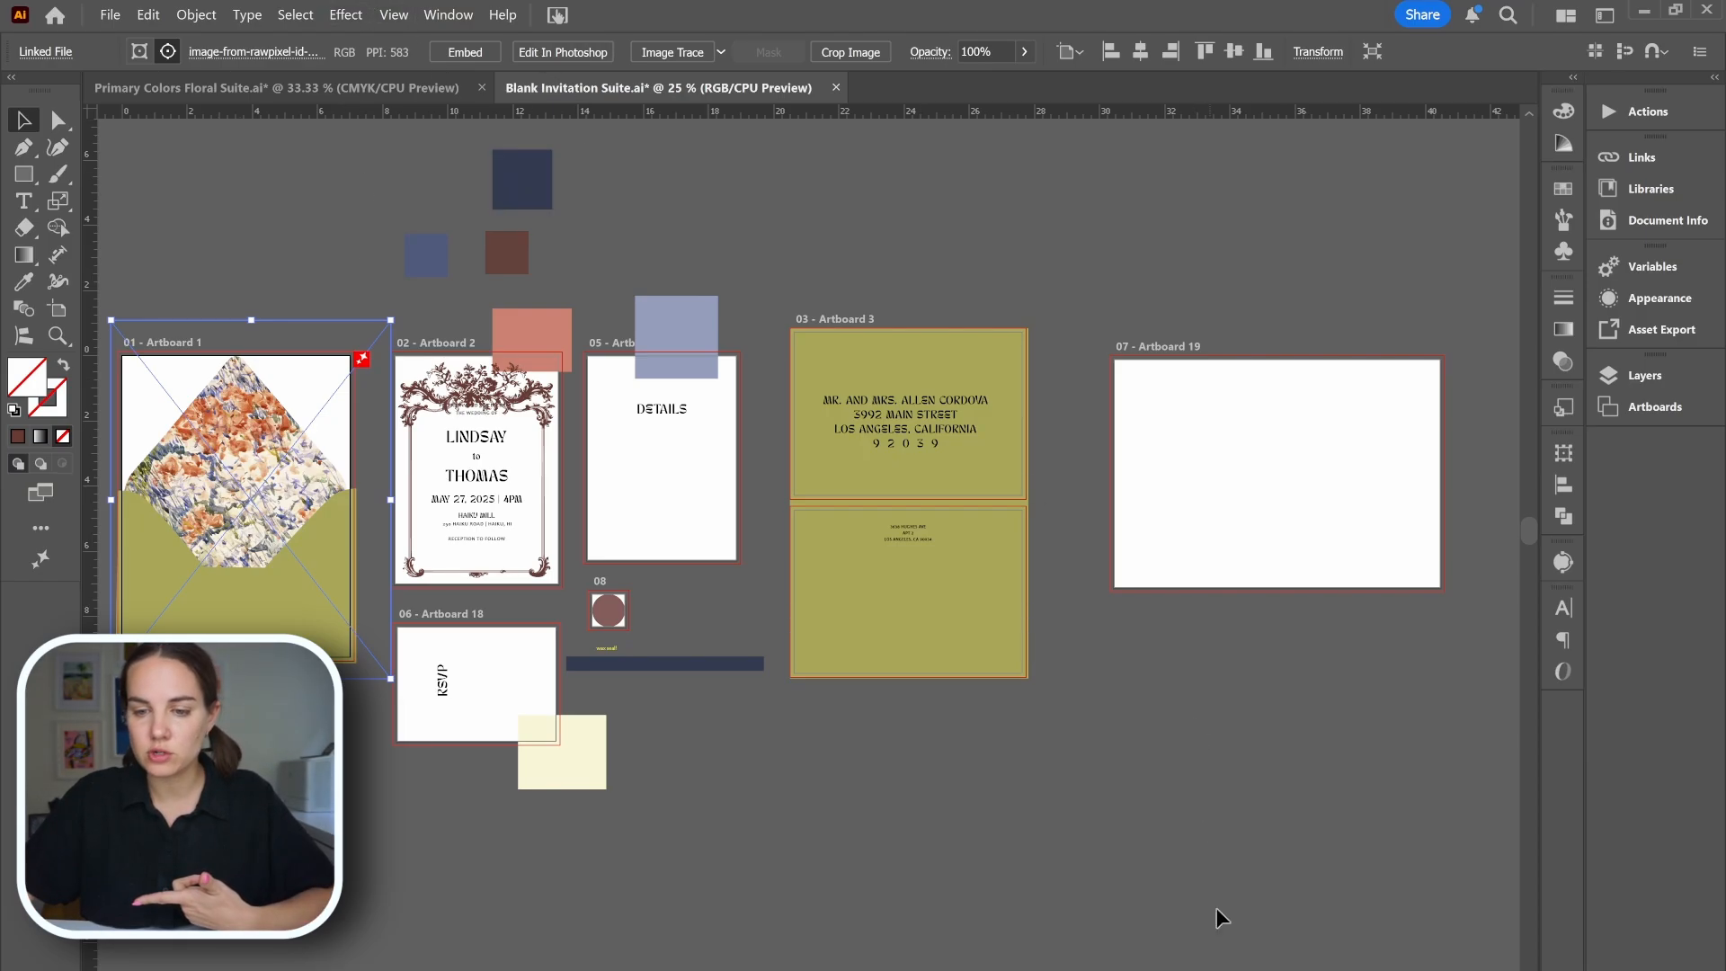
{"action": "left_click", "coordinate": [1239, 970]}
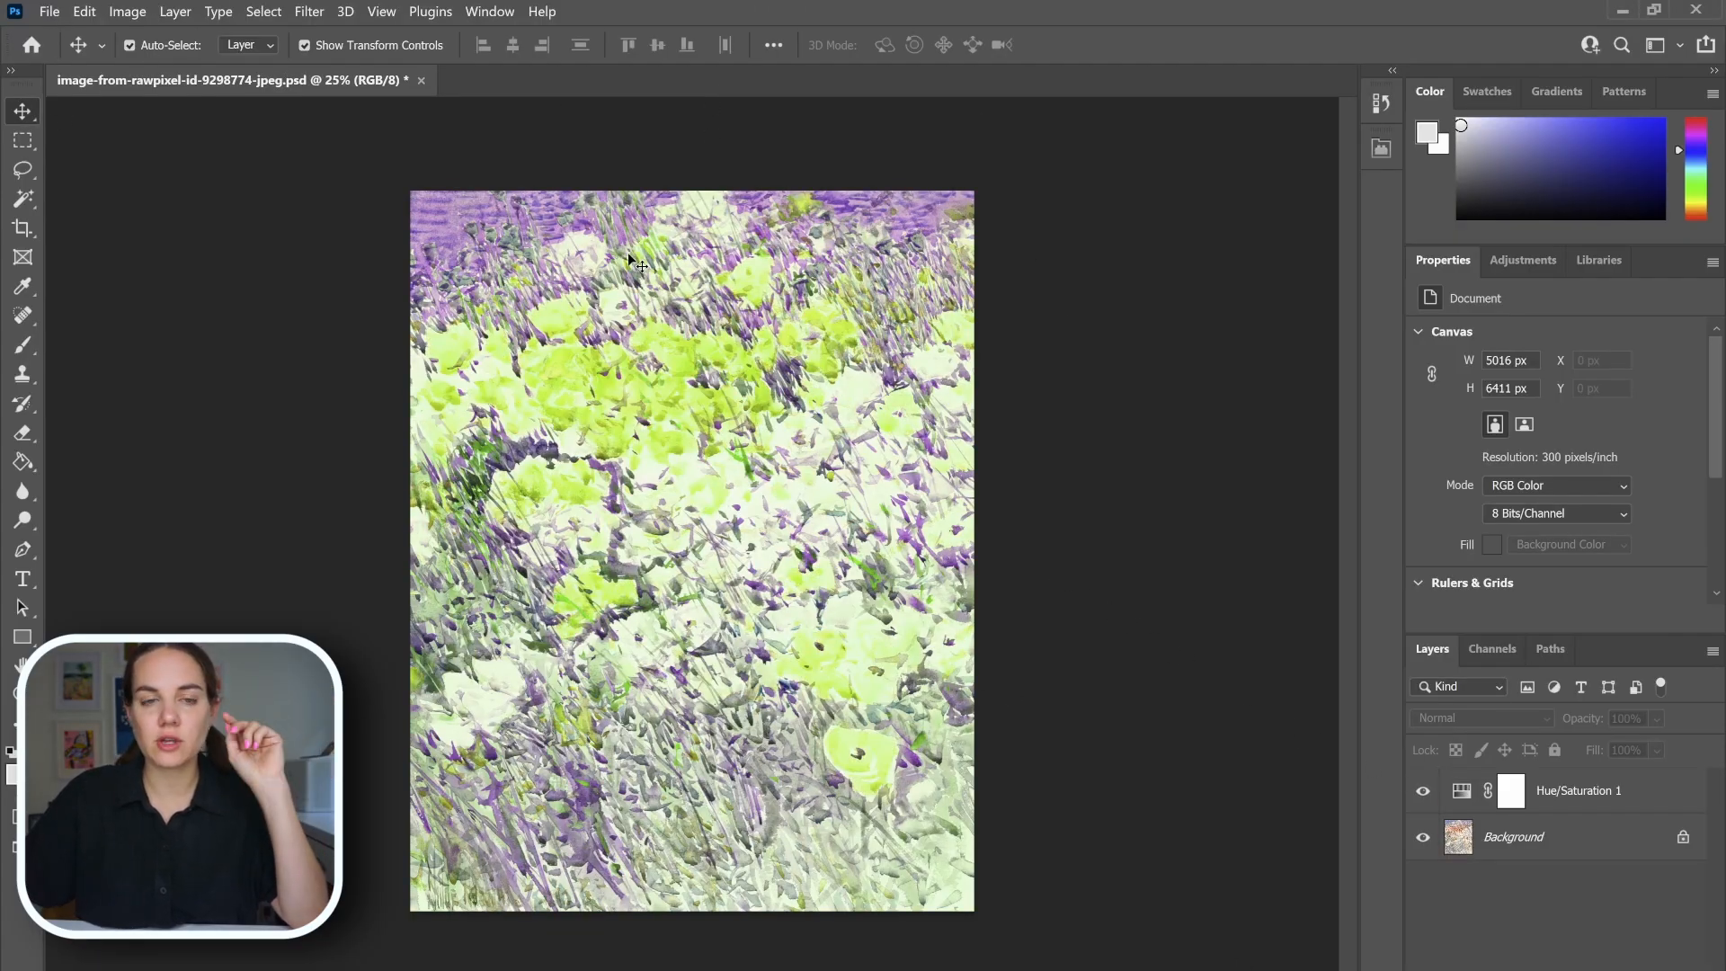
{"action": "key", "text": "ctrl+s"}
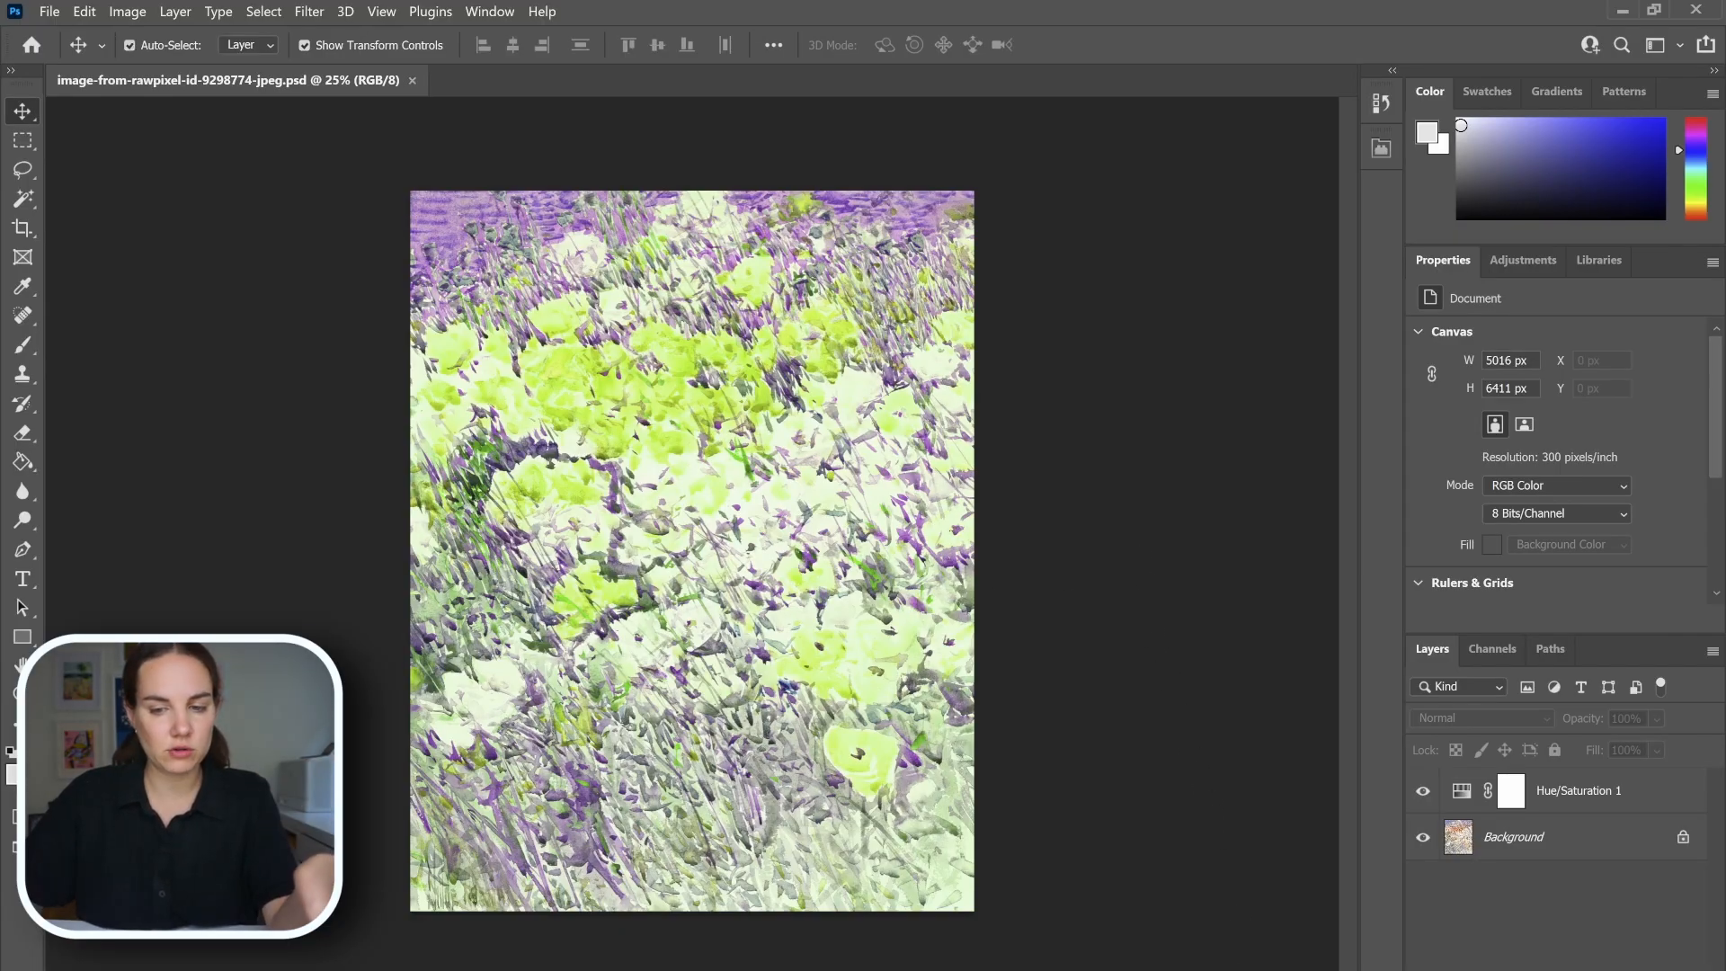
{"action": "key", "text": "alt+Tab"}
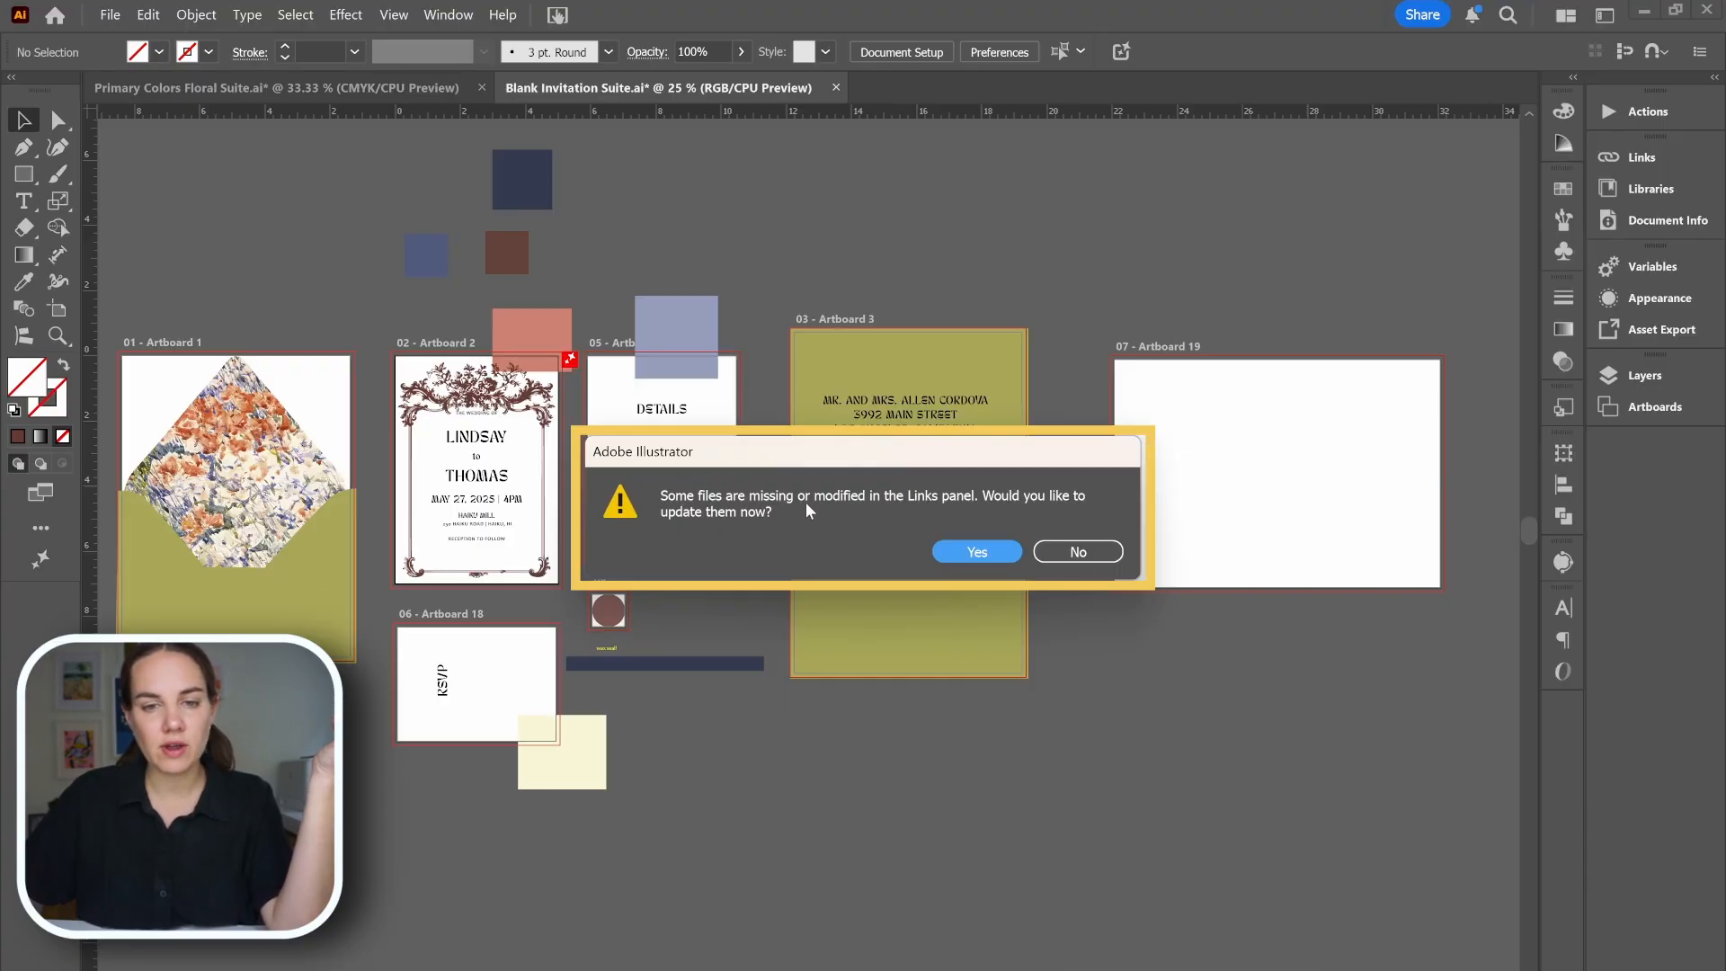
{"action": "left_click", "coordinate": [954, 551]}
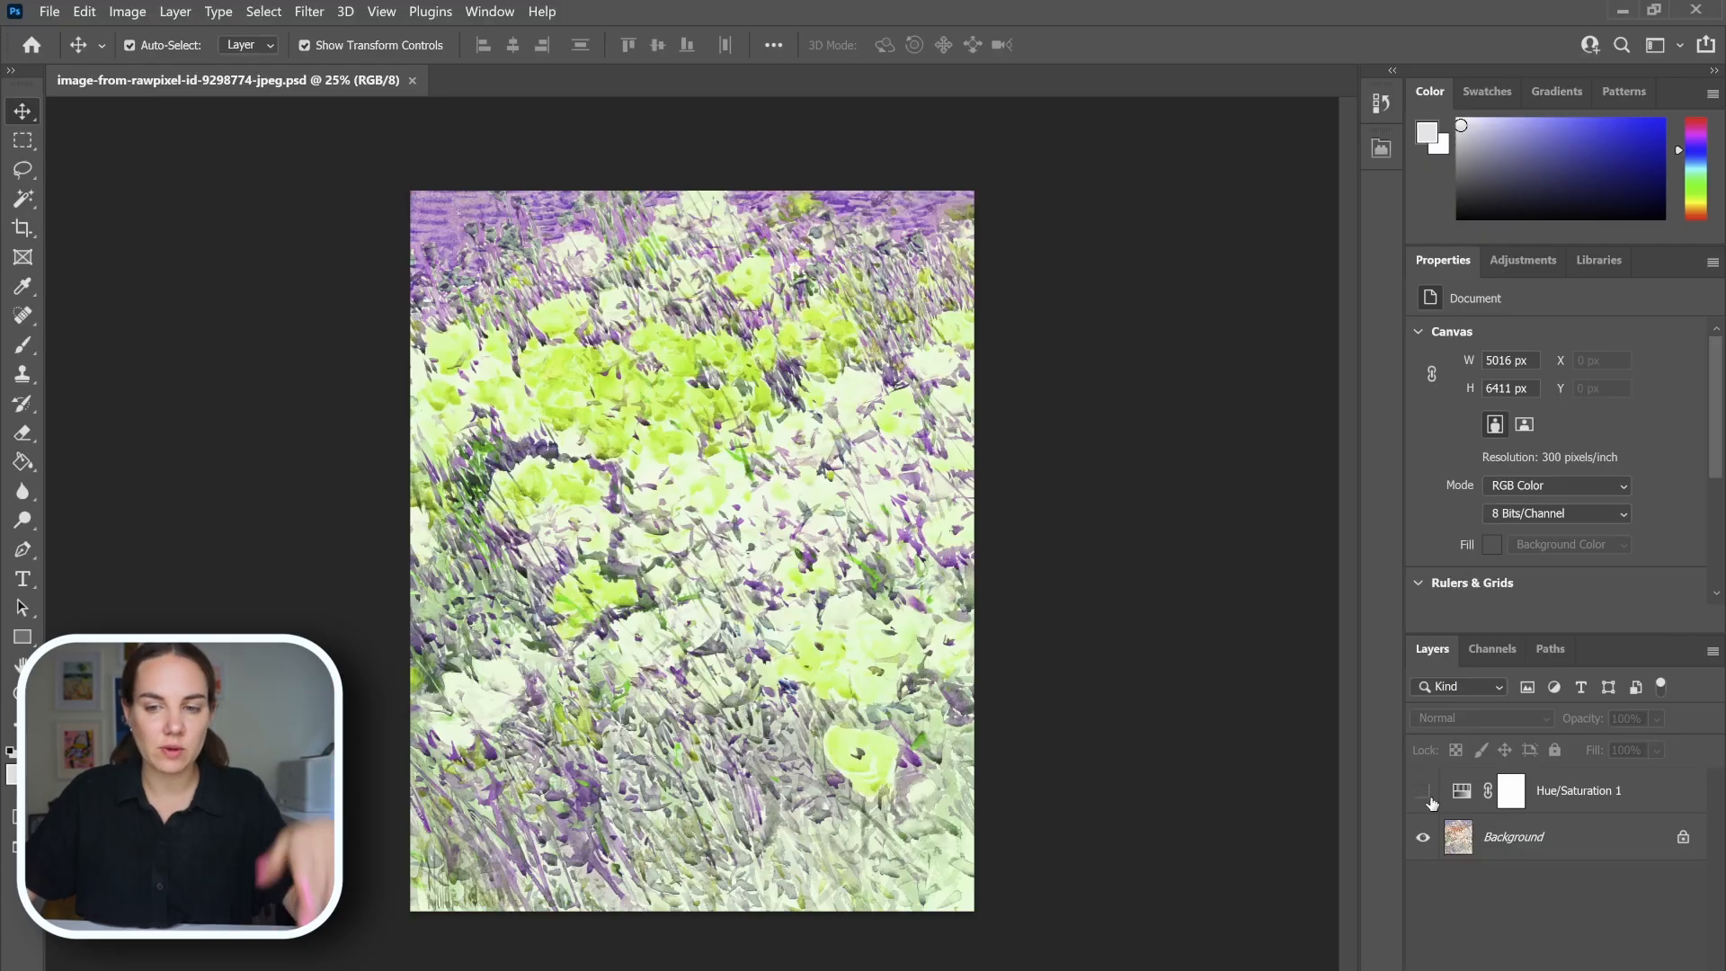
- Hide the painting's Hue/Saturation adjustment layer in Photoshop and refresh the linked image in Illustrator
{"action": "left_click", "coordinate": [1425, 793]}
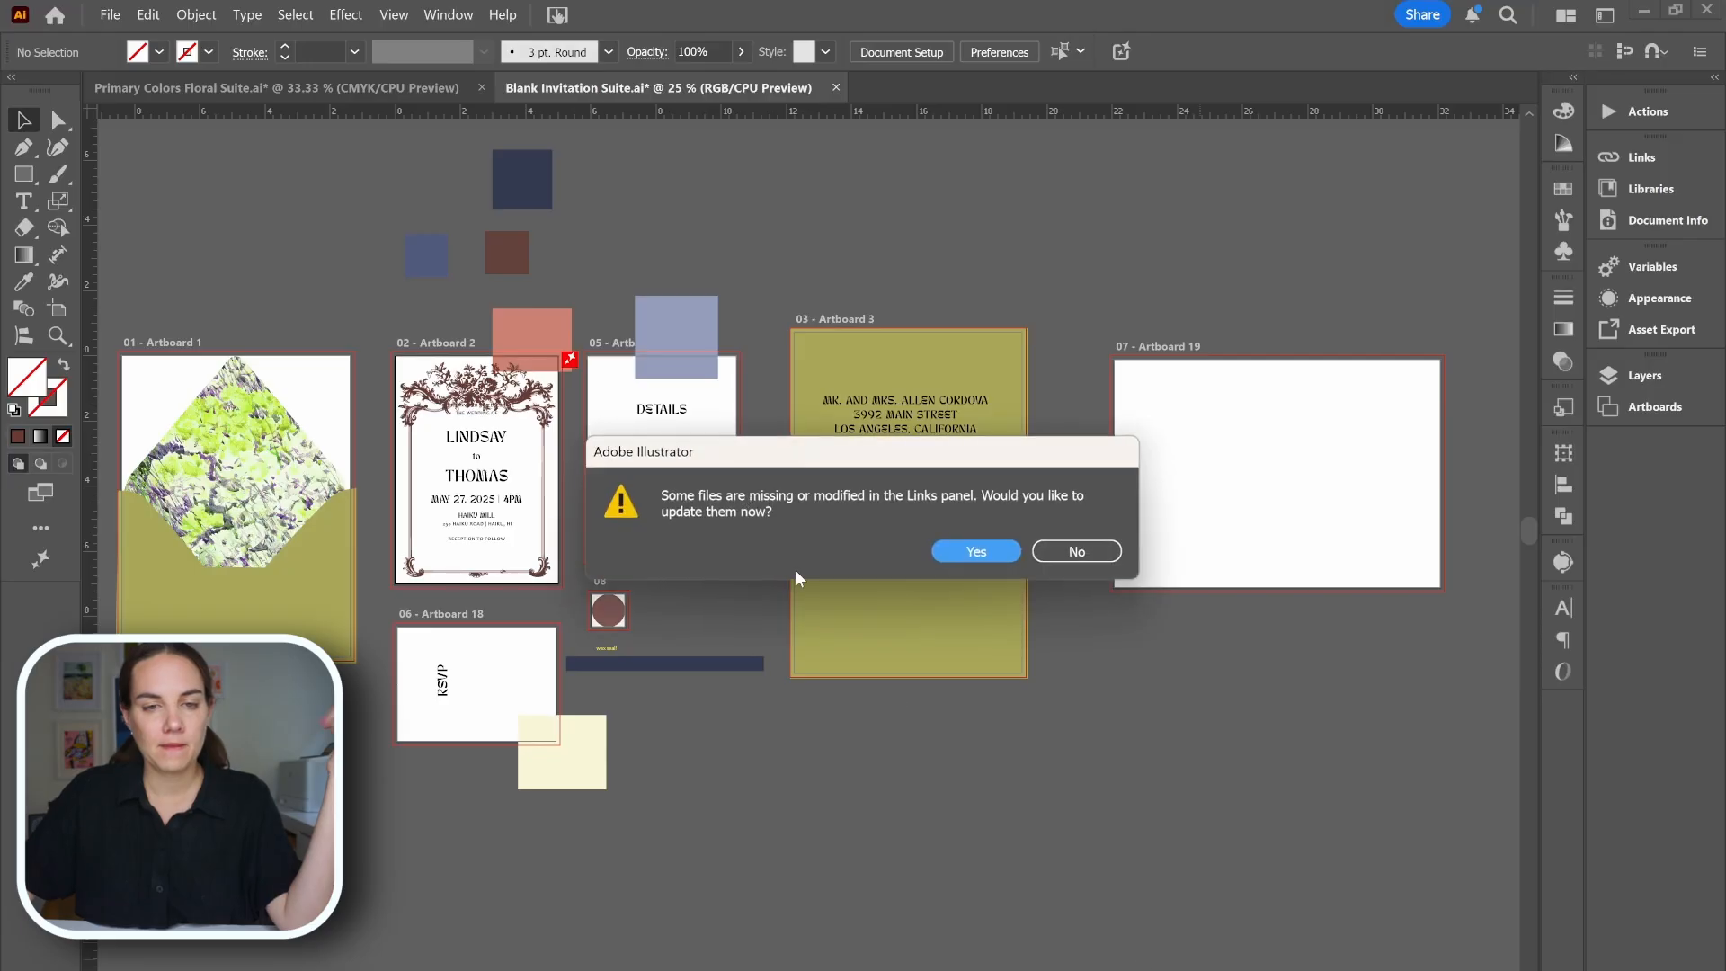
{"action": "left_click", "coordinate": [980, 552]}
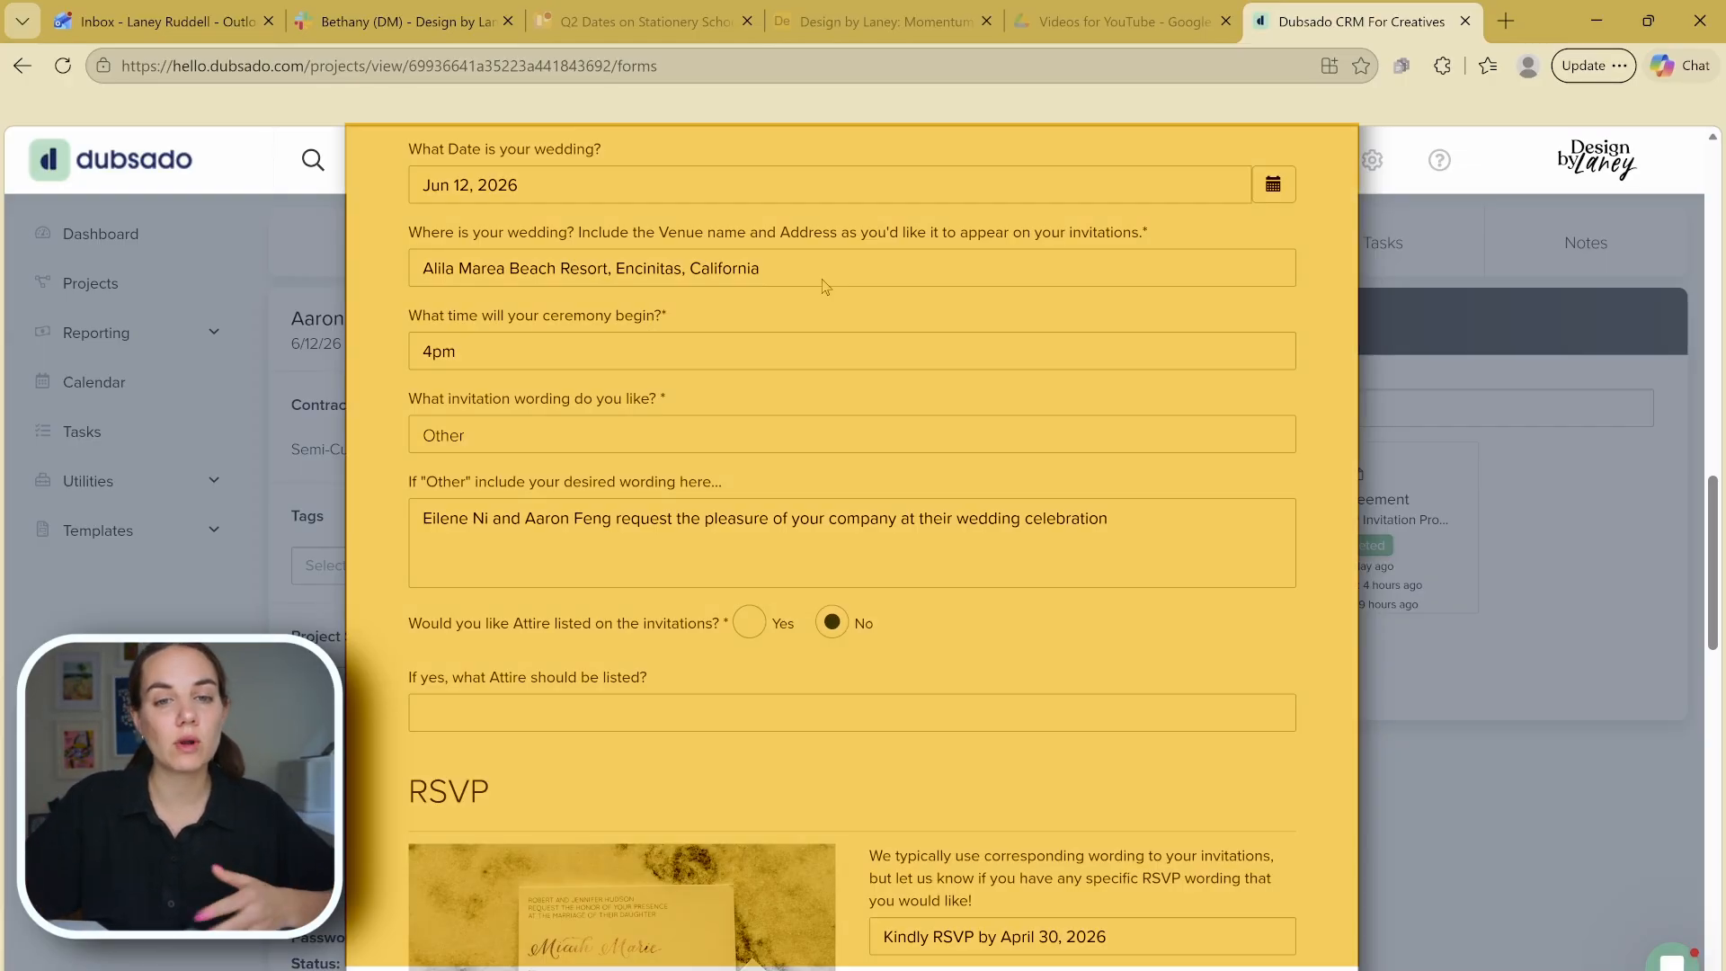
- Highlight the venue answer in the client's Dubsado questionnaire, and select the matching venue line in the invitation wording on Artboard 2 in Illustrator
{"action": "left_click_drag", "start_coordinate": [768, 286], "coordinate": [395, 292]}
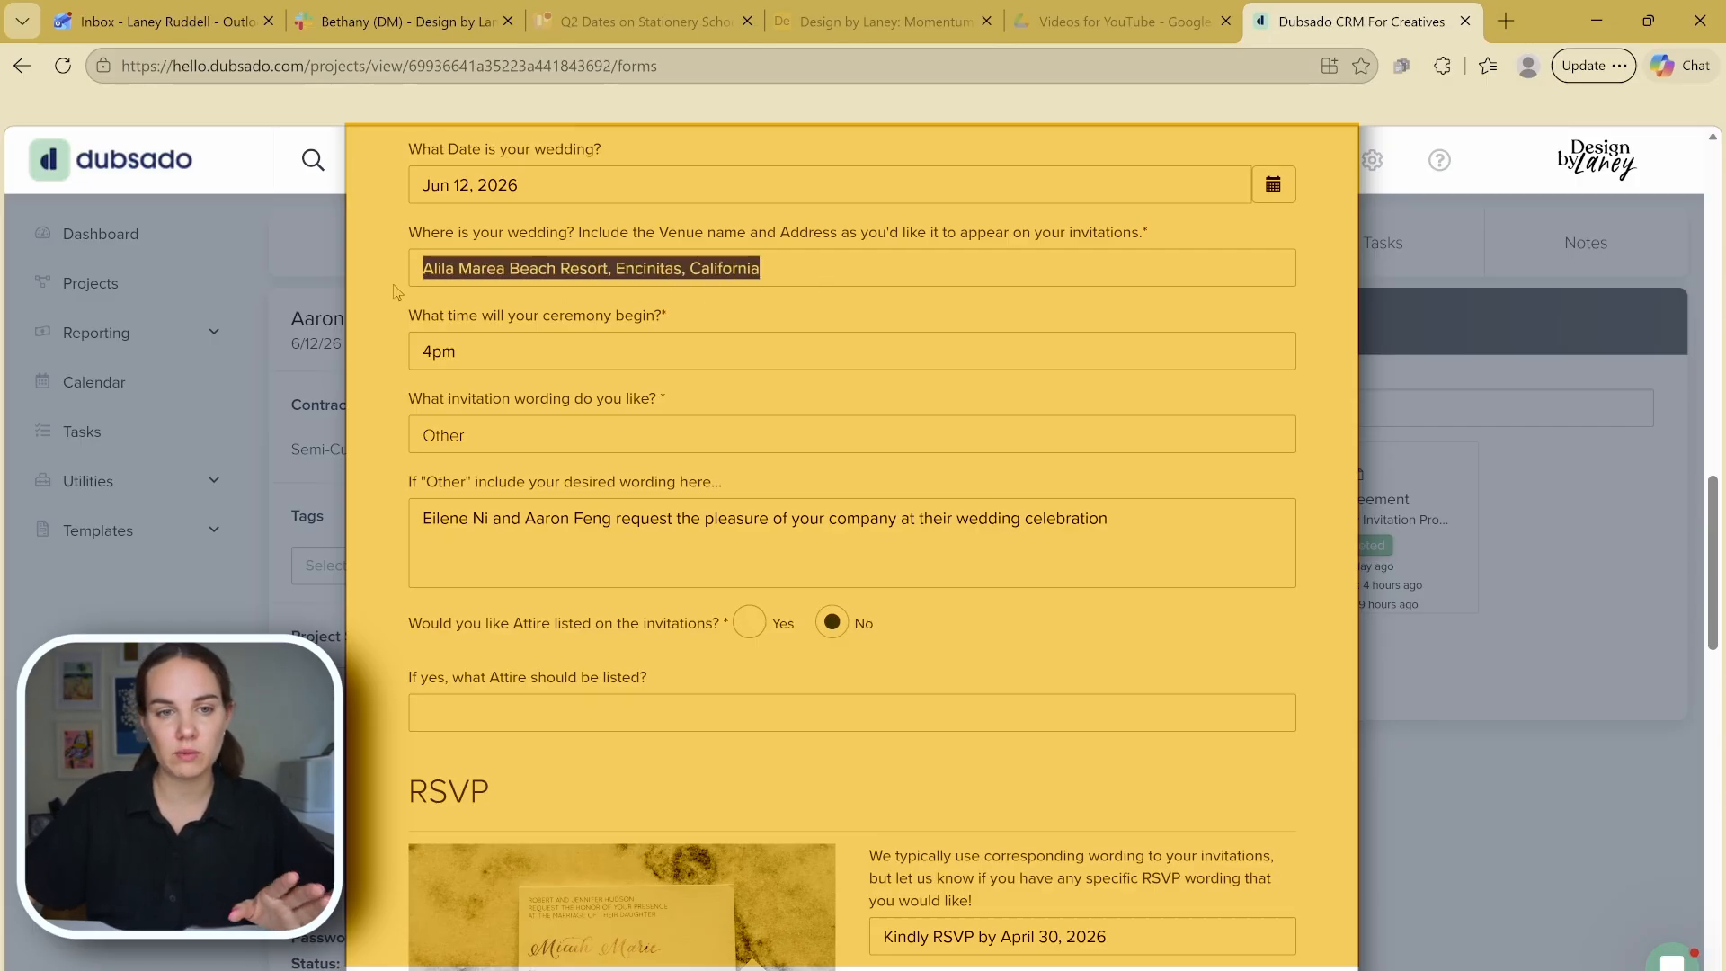
{"action": "left_click", "coordinate": [430, 275]}
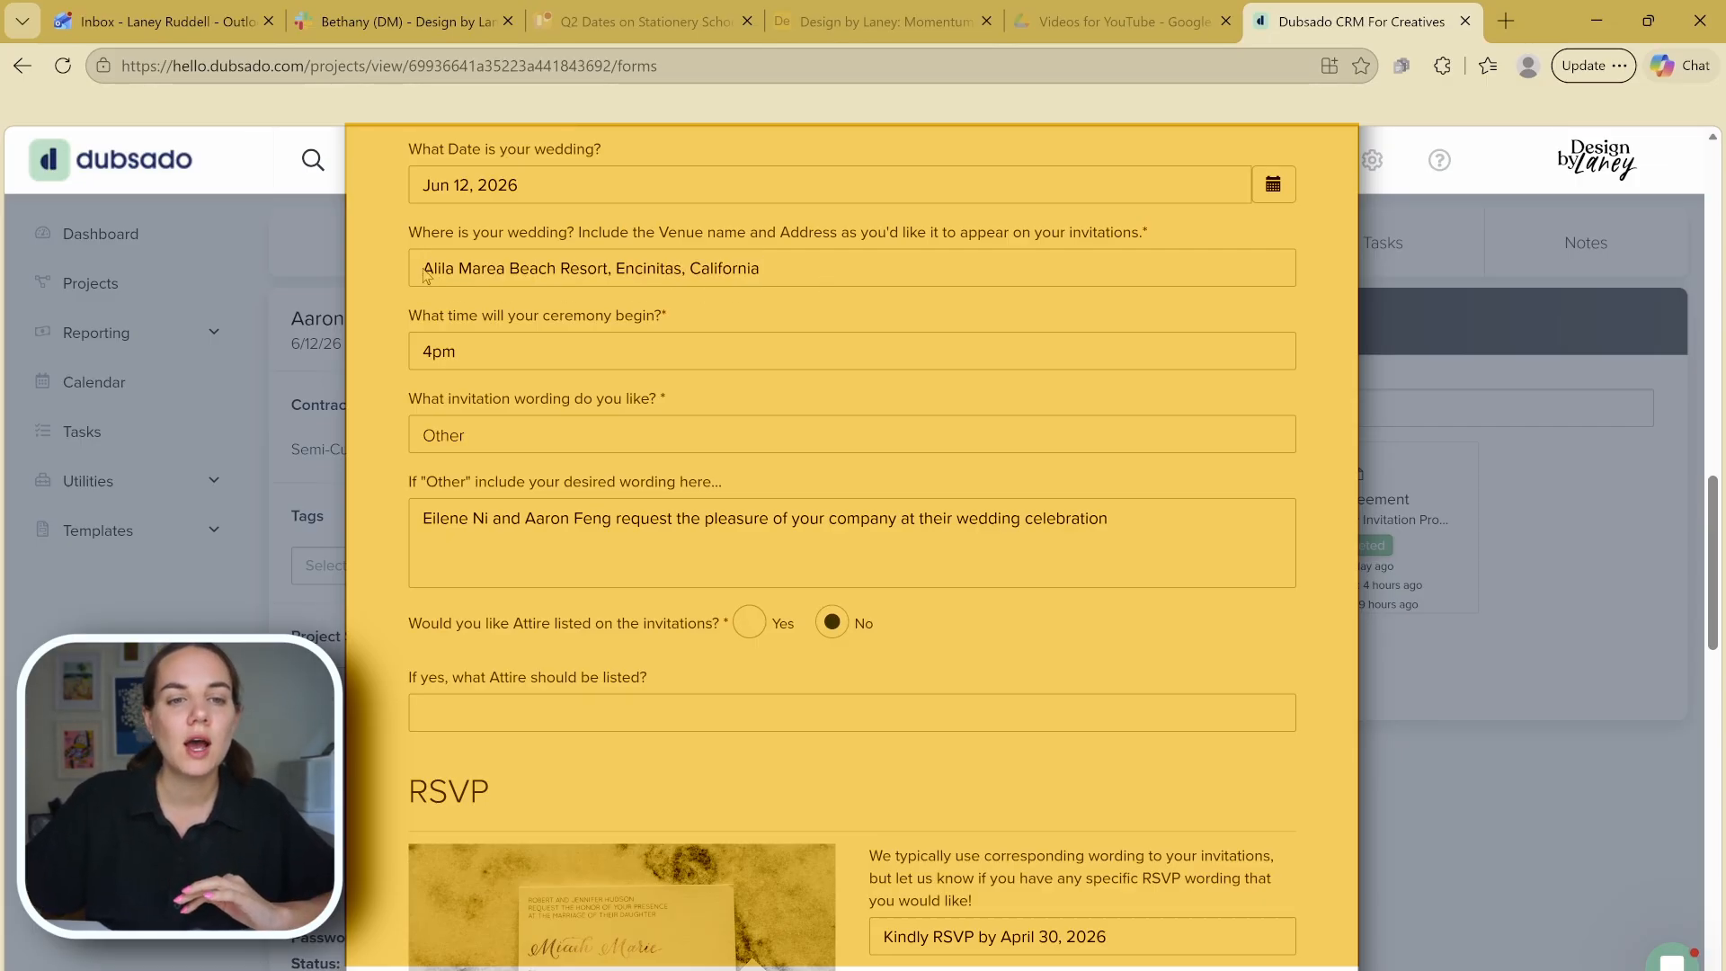
{"action": "left_click_drag", "start_coordinate": [426, 275], "coordinate": [899, 281]}
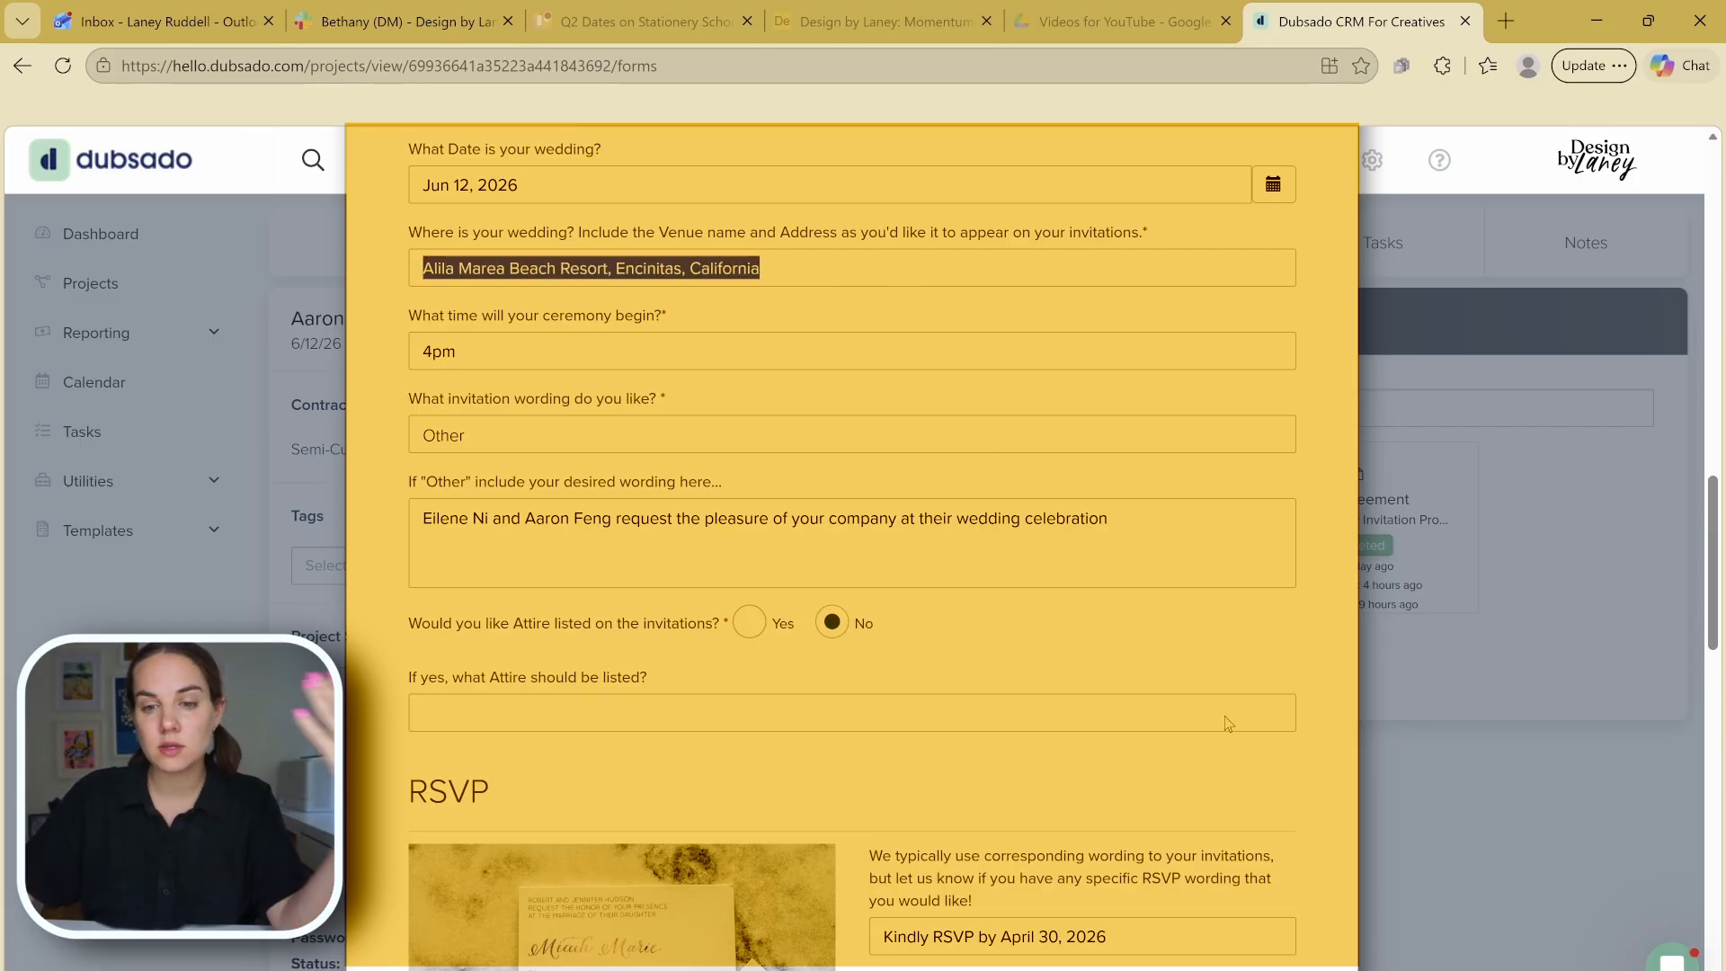
{"action": "left_click", "coordinate": [1146, 962]}
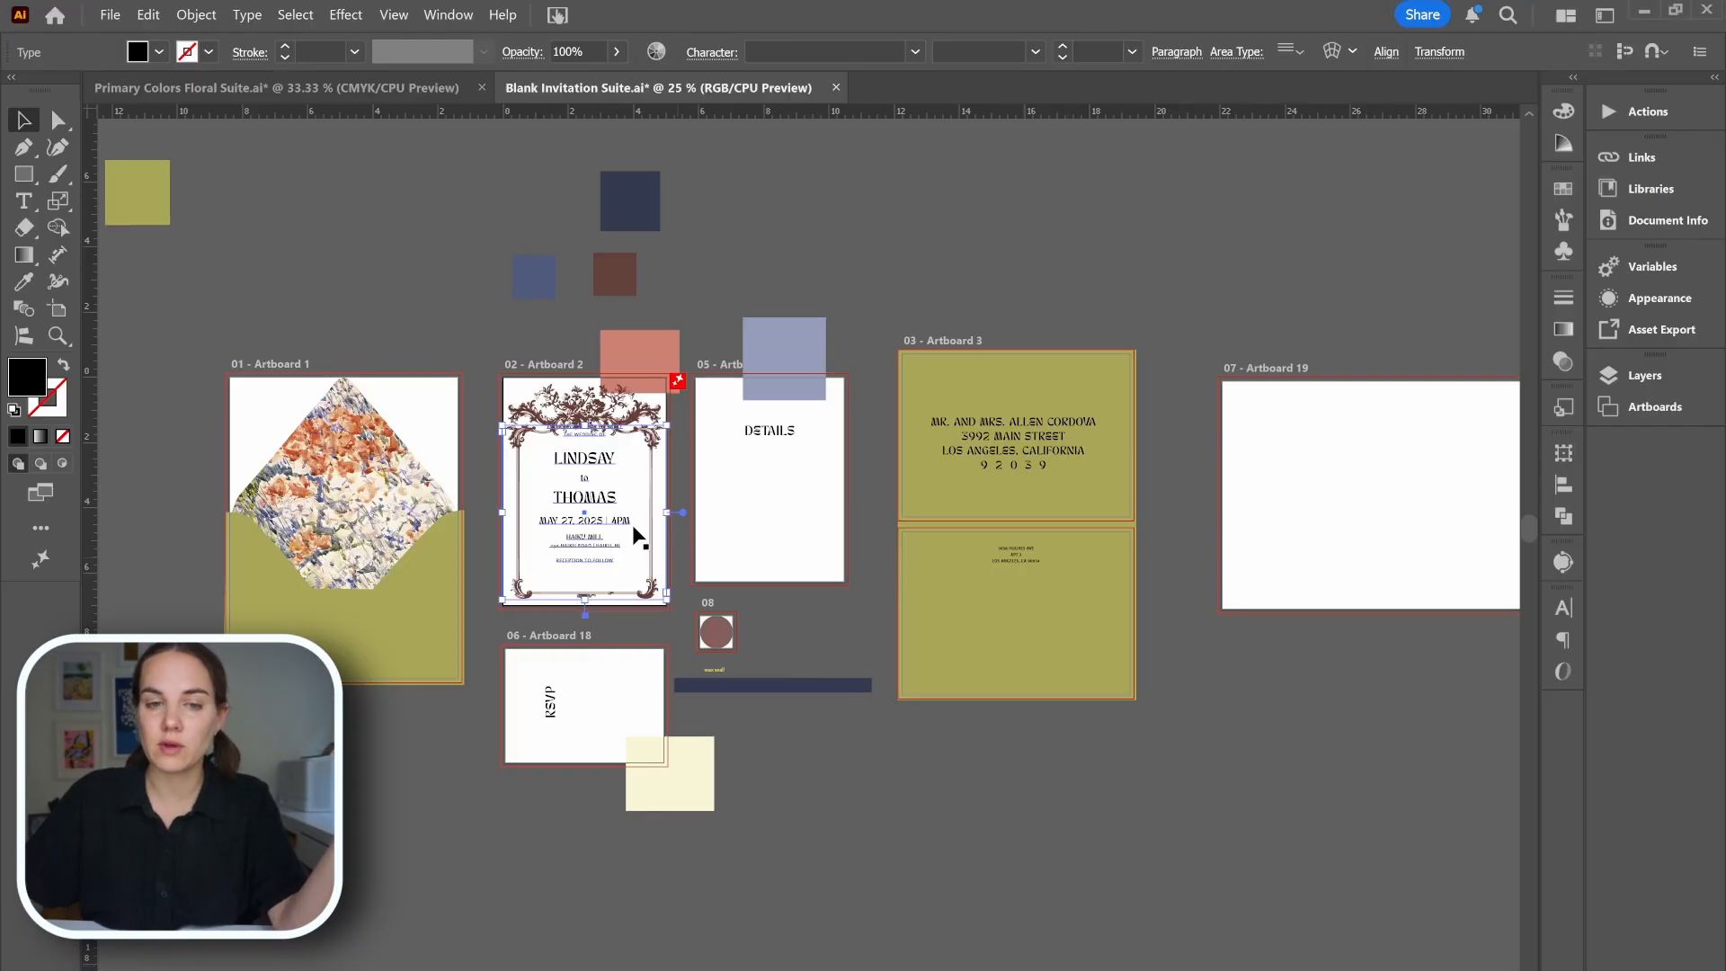
{"action": "key", "text": "t"}
{"action": "triple_click", "coordinate": [586, 536]}
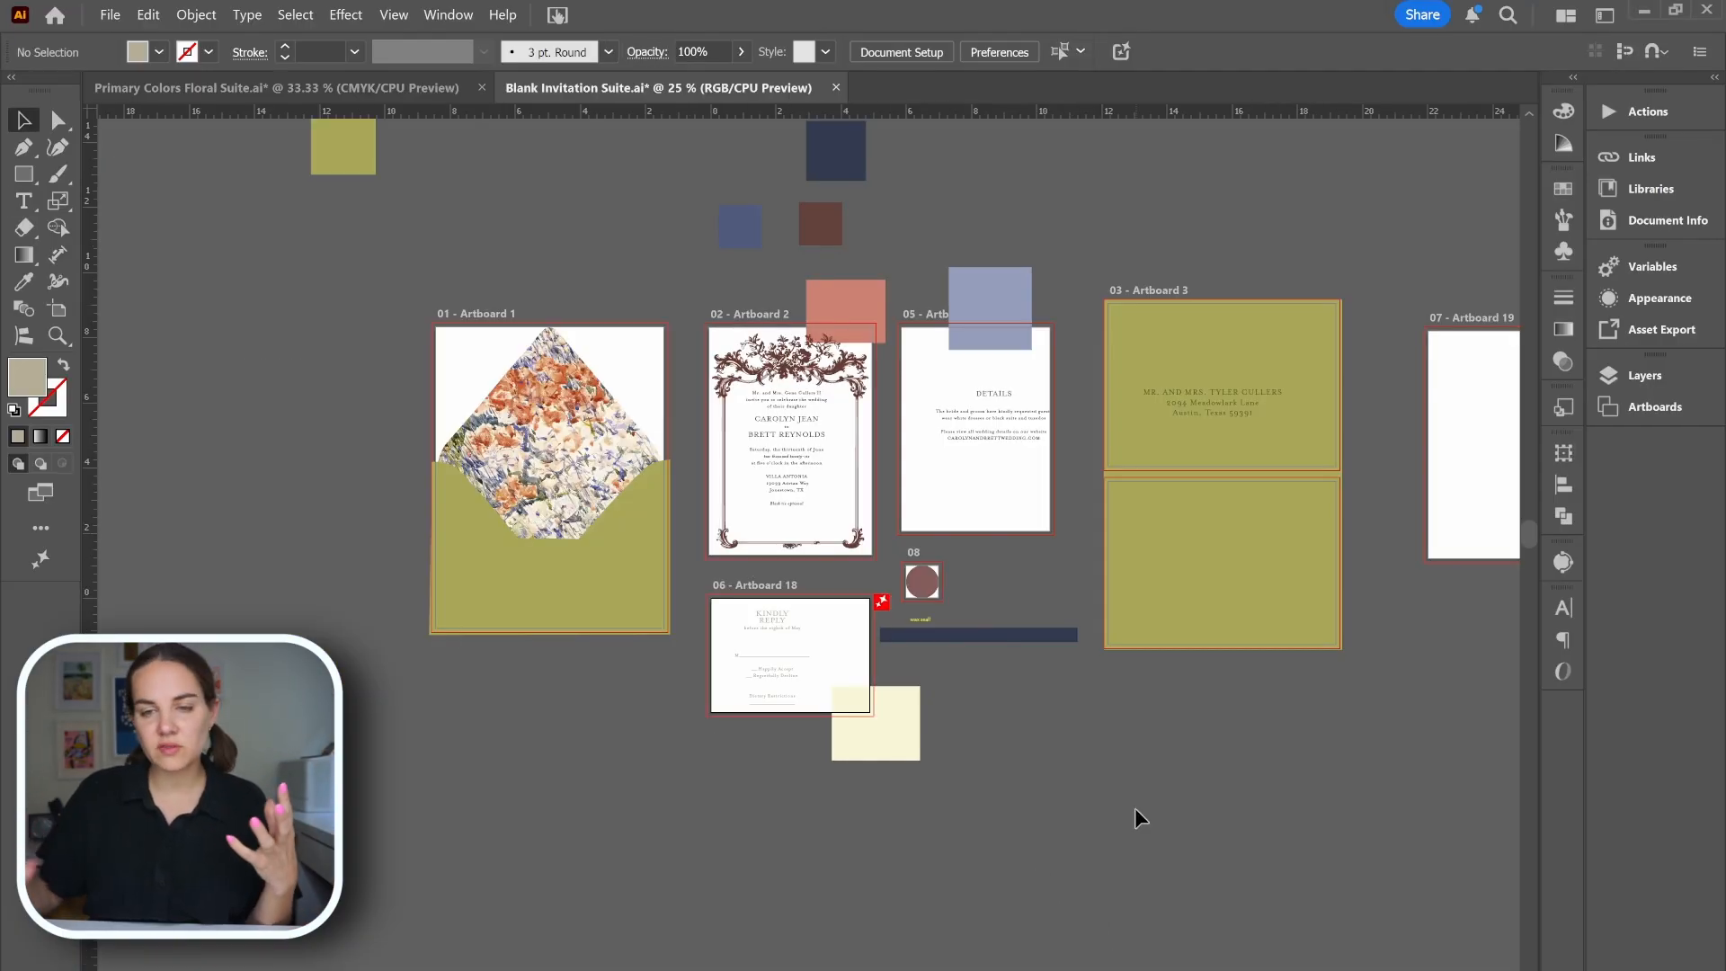
{"action": "left_click", "coordinate": [288, 97]}
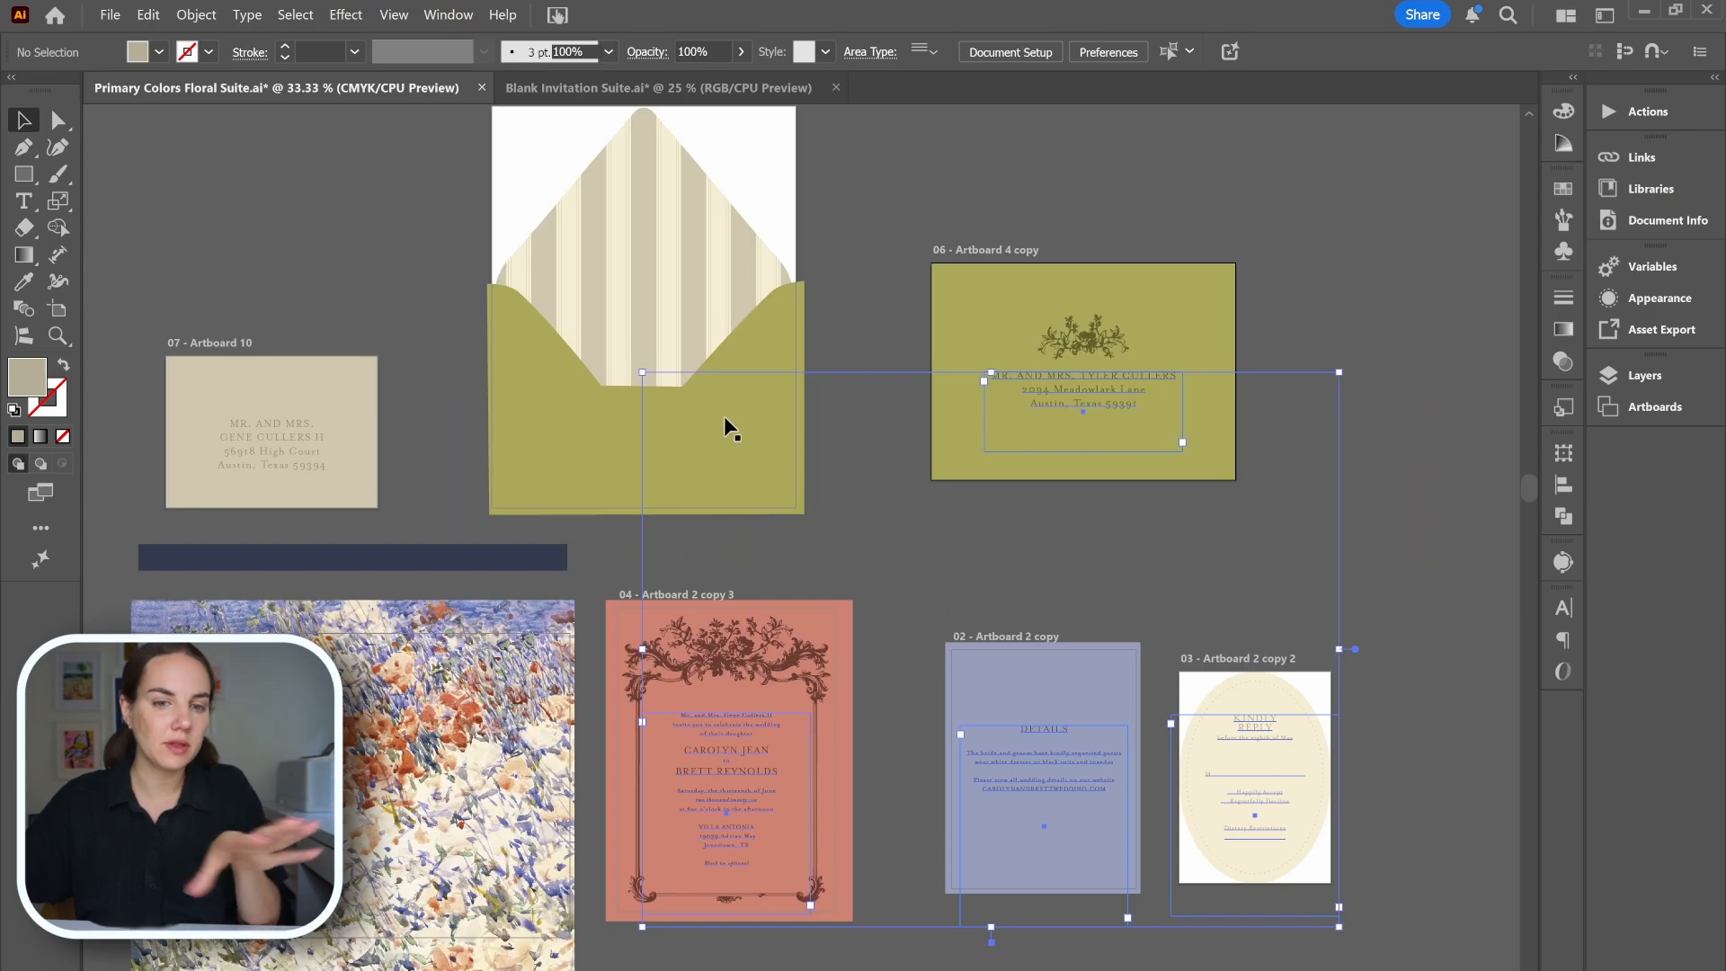
{"action": "left_click", "coordinate": [620, 89]}
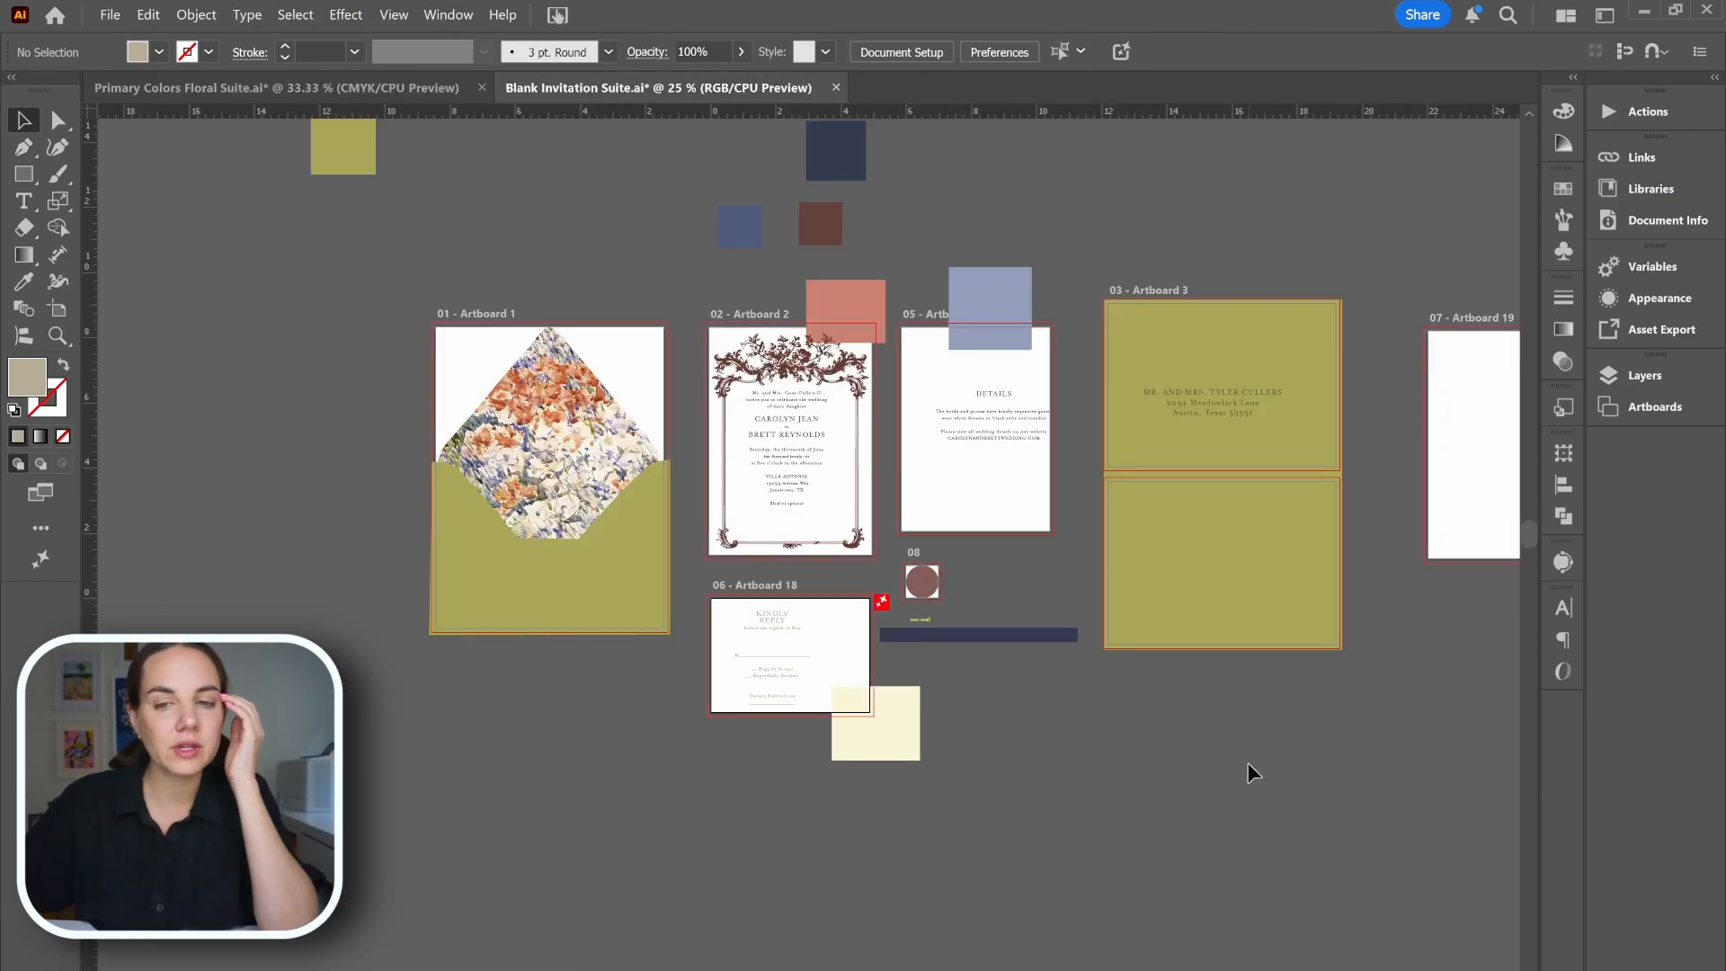
- Select the text blocks on the envelope, details card, invitation and reply card together to check the font they share
{"action": "left_click", "coordinate": [1184, 403]}
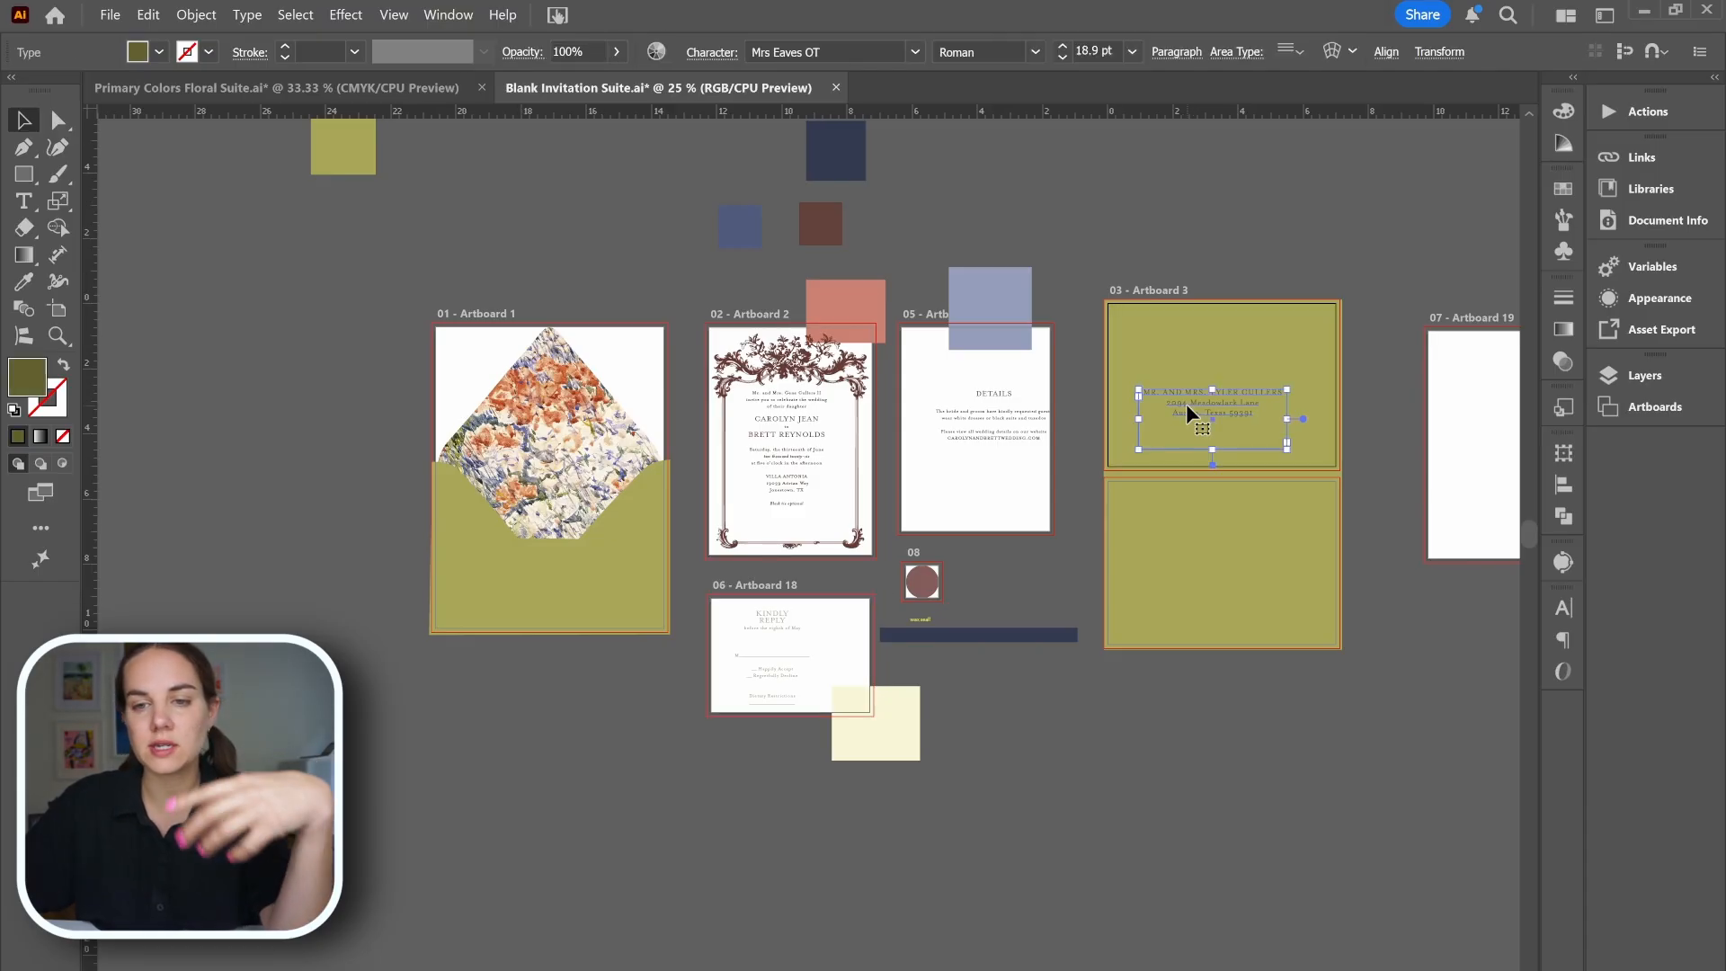
{"action": "left_click", "coordinate": [978, 436], "text": "shift"}
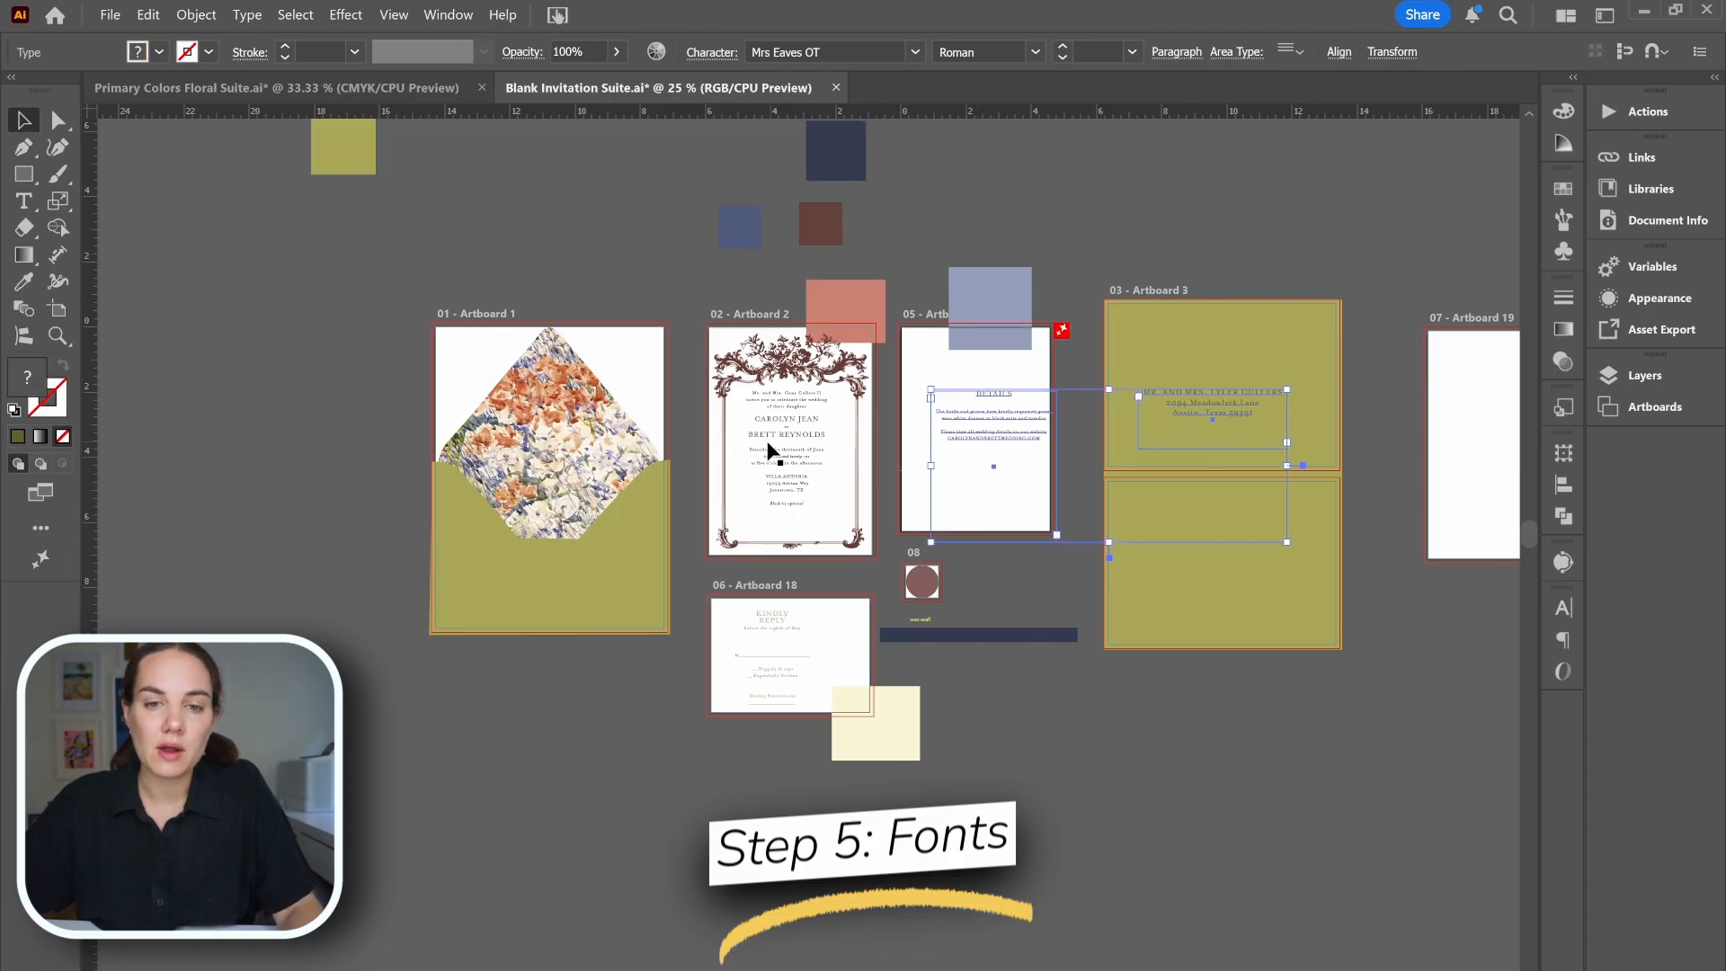
{"action": "left_click", "coordinate": [814, 519], "text": "shift"}
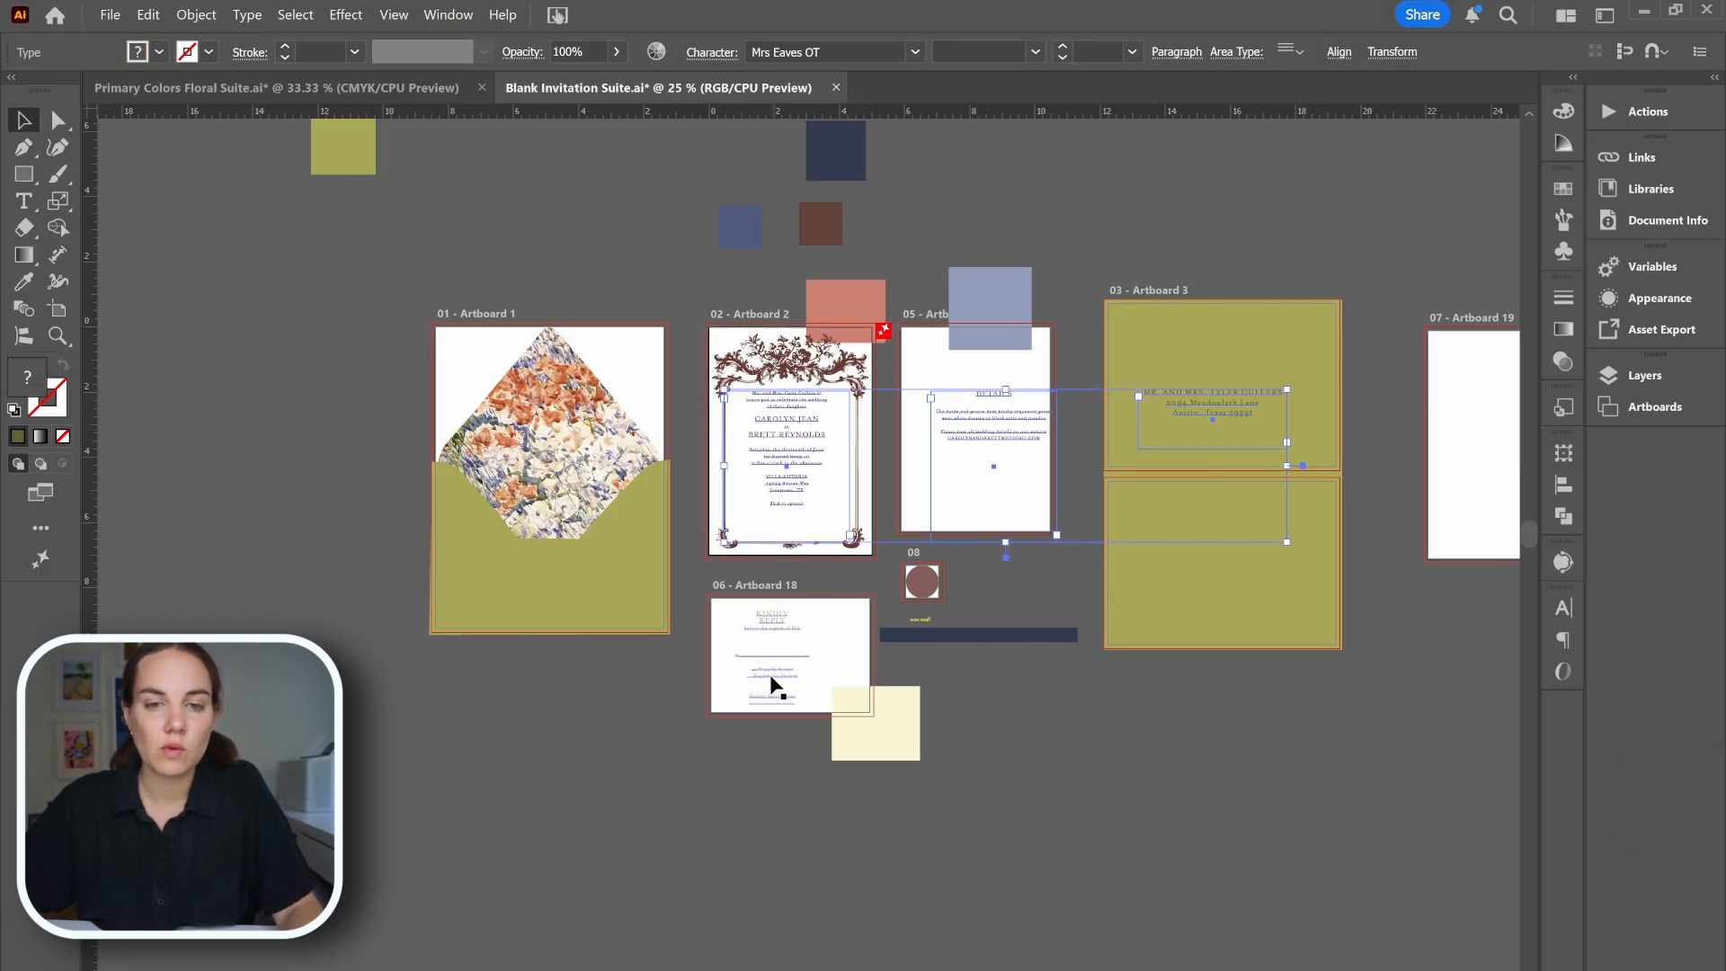
{"action": "left_click", "coordinate": [773, 672], "text": "shift"}
{"action": "scroll", "coordinate": [1076, 741], "scroll_direction": "up", "scroll_amount": 1}
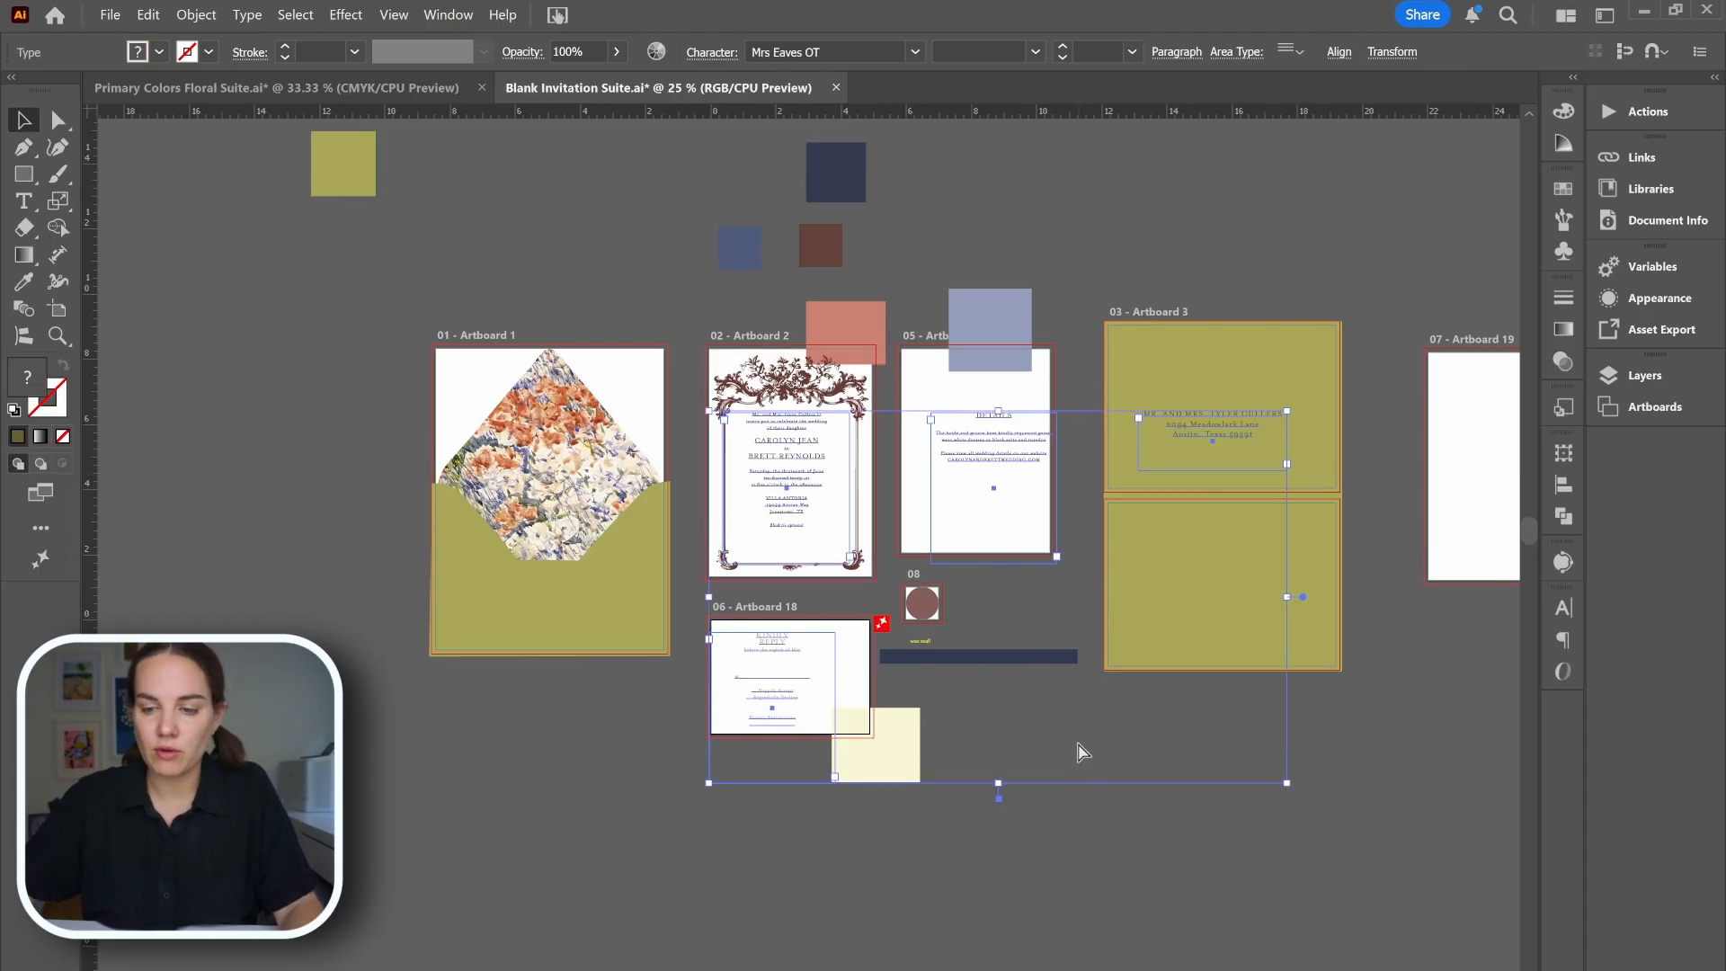
{"action": "key", "text": "ctrl+plus"}
{"action": "key", "text": "ctrl+plus"}
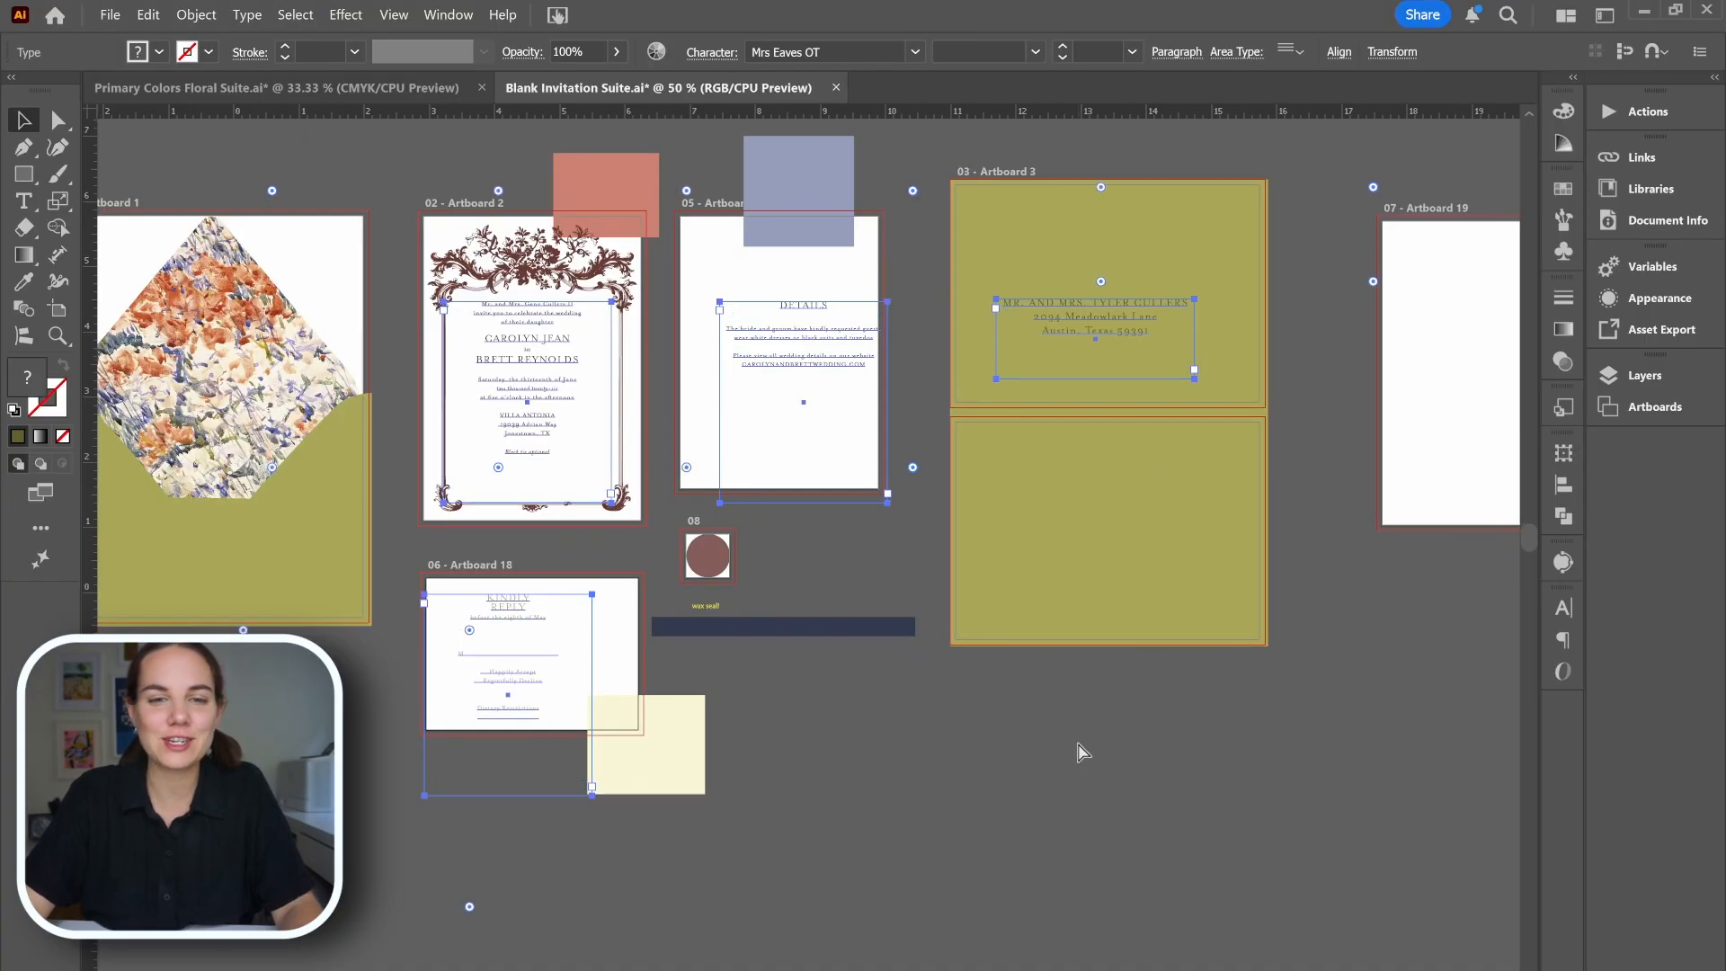
{"action": "key", "text": "ctrl+plus"}
{"action": "key", "text": "ctrl+g"}
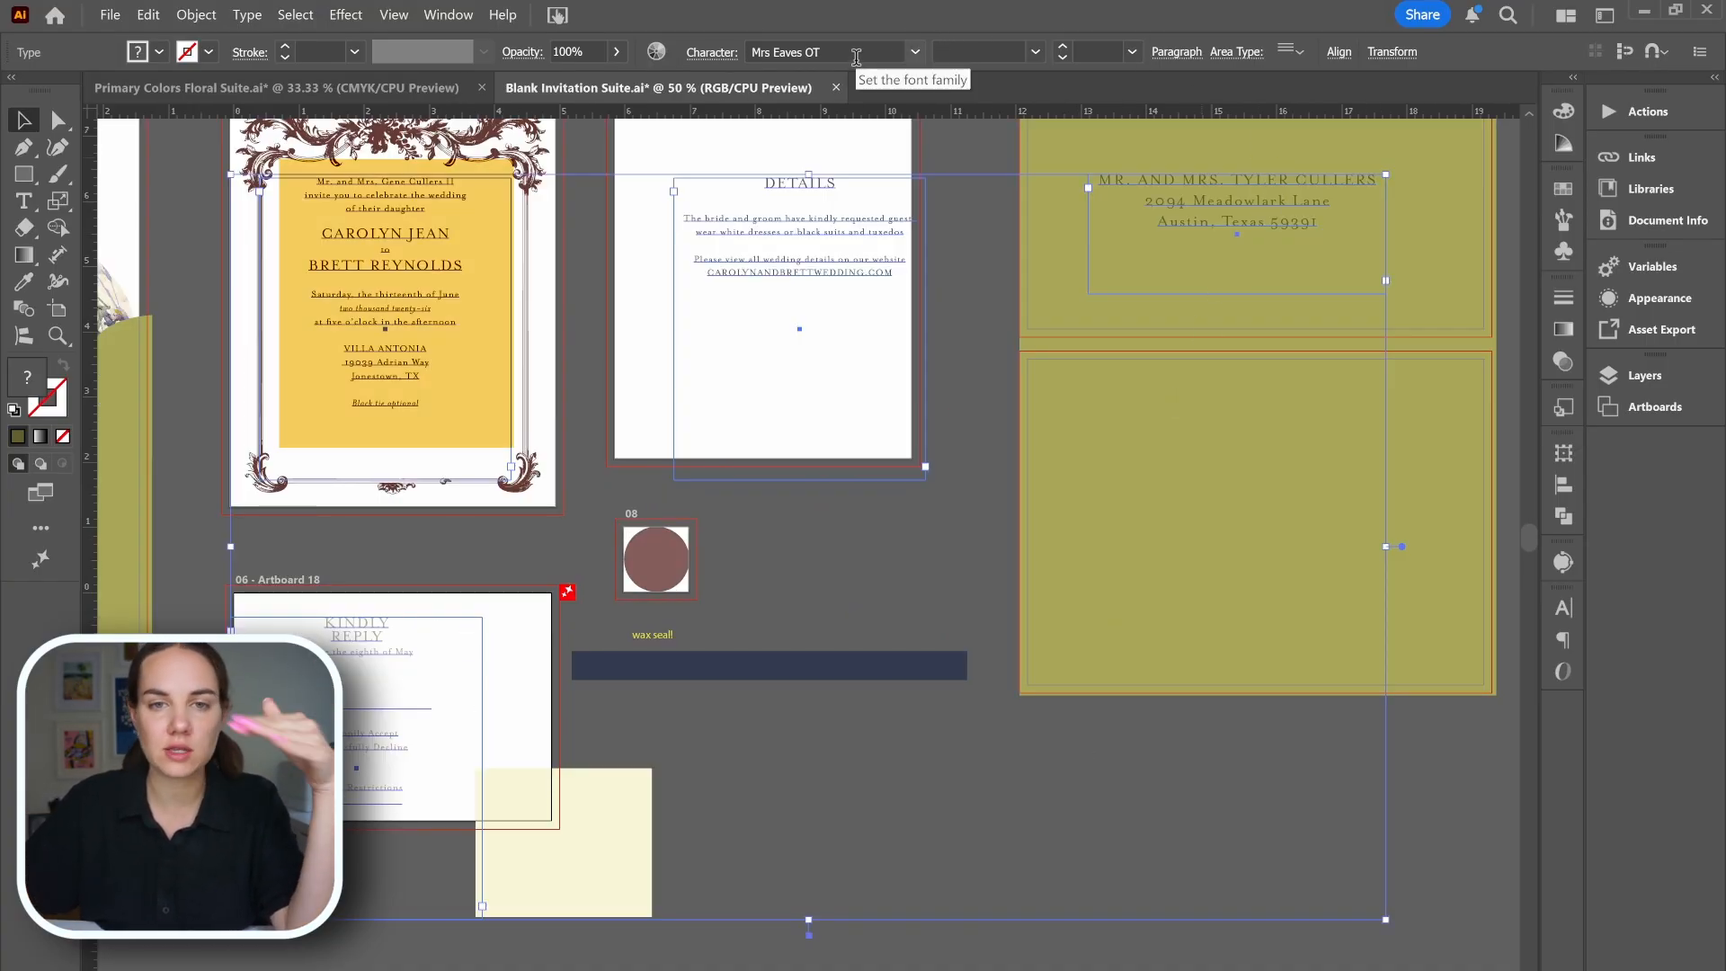
{"action": "left_click", "coordinate": [858, 544]}
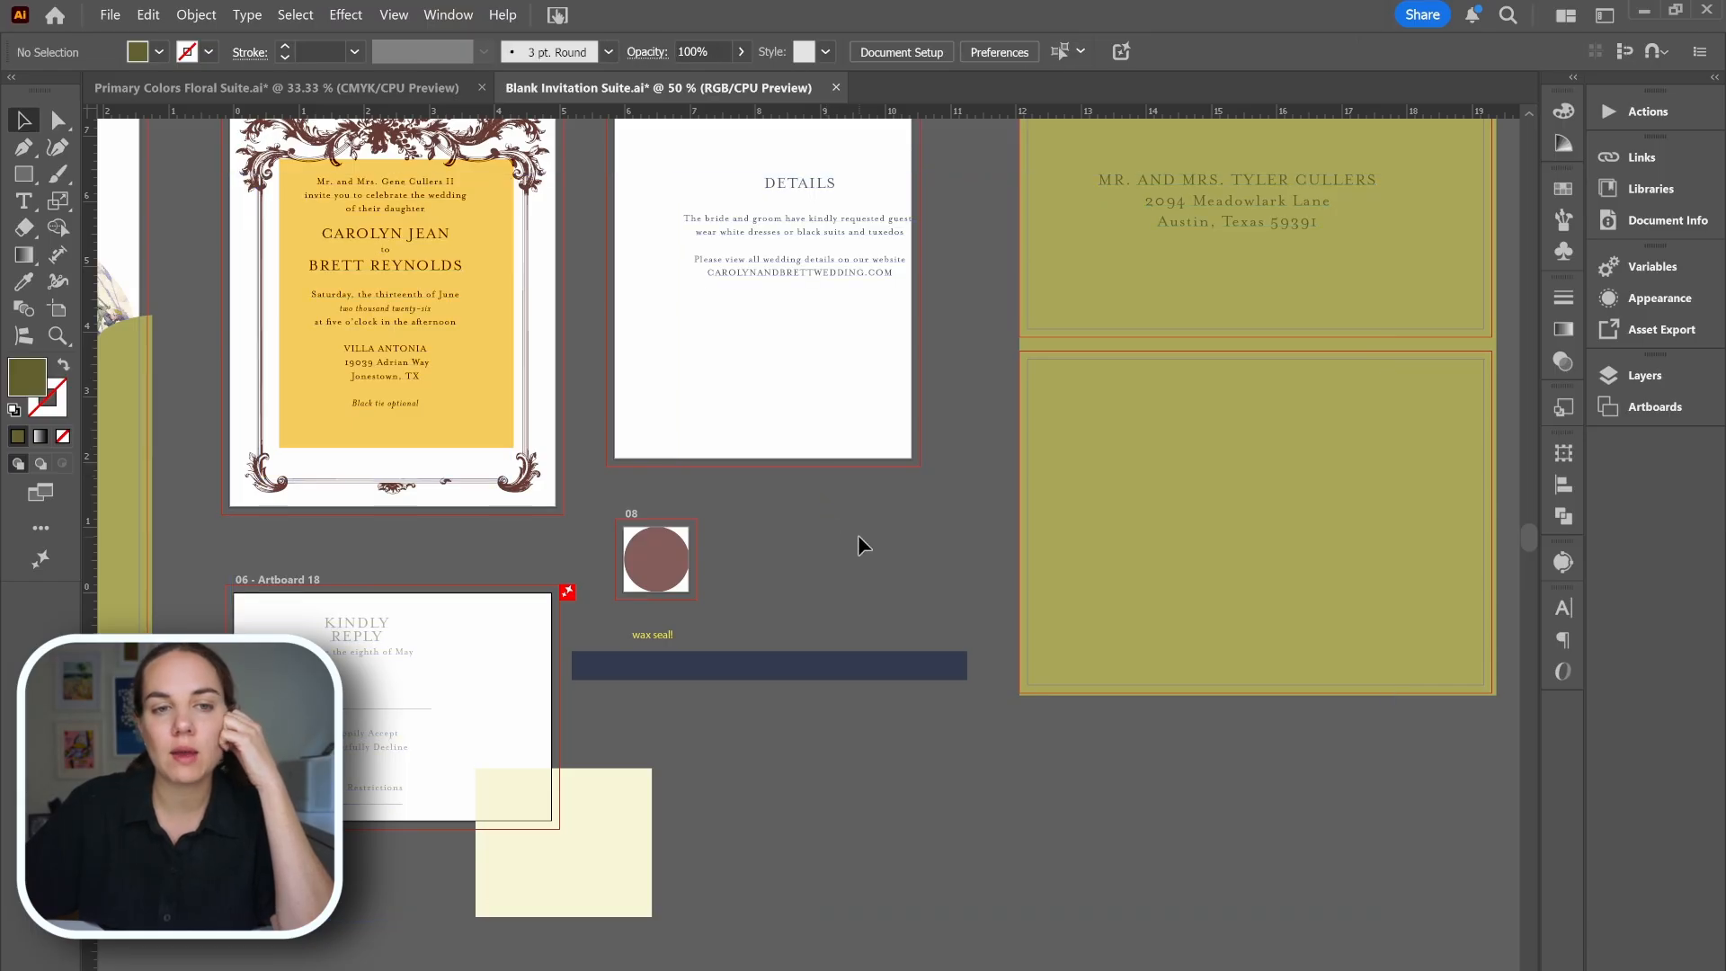
- Select the bride's first name in the invitation wording on Artboard 2 to check its font and size
{"action": "double_click", "coordinate": [346, 238]}
{"action": "double_click", "coordinate": [346, 236]}
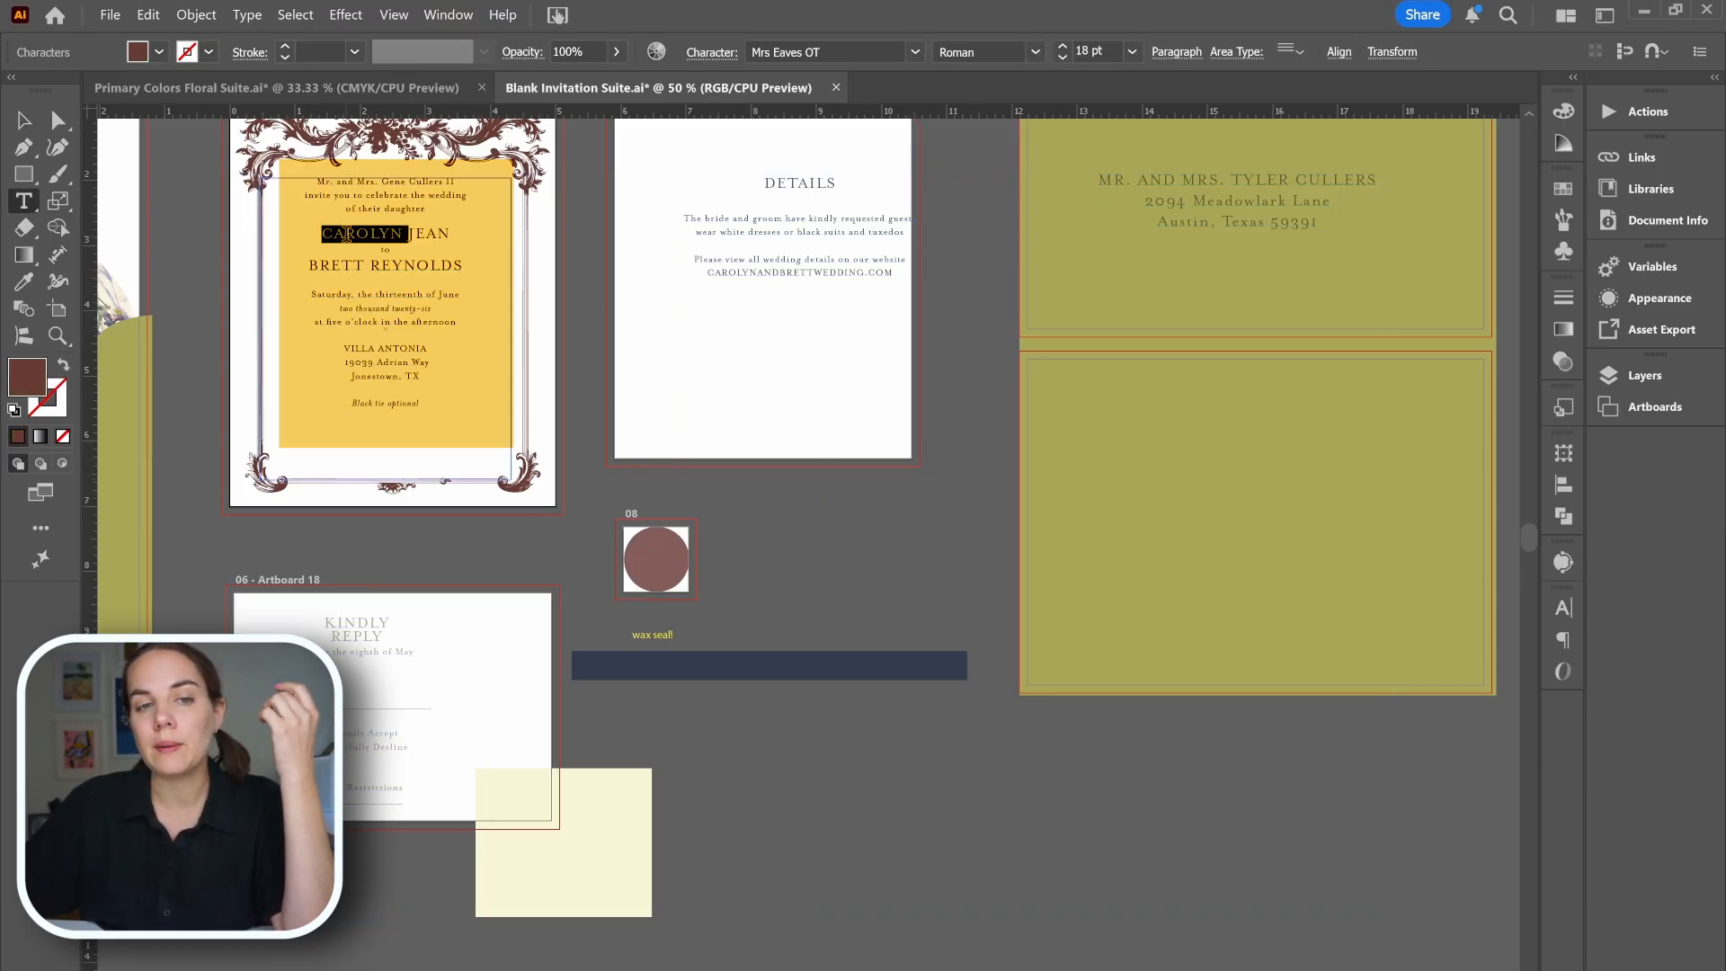
{"action": "key", "text": "Escape"}
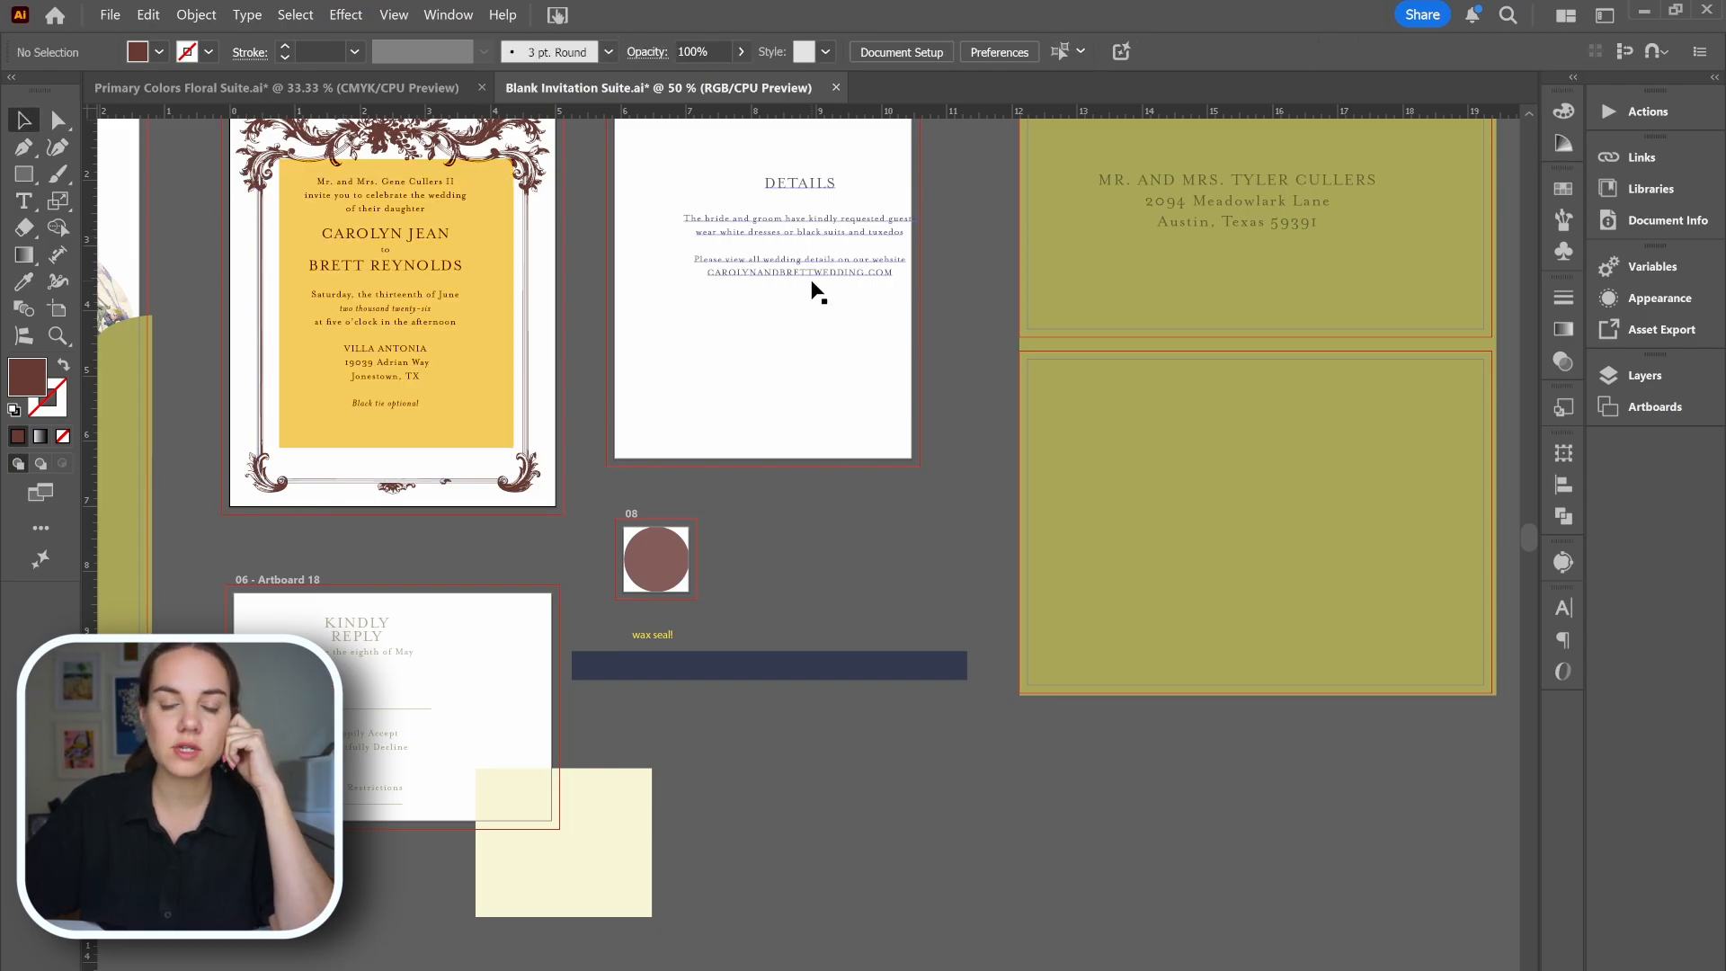
- Center the Details wording horizontally on its card and shorten its text frame to end well below the website line
{"action": "left_click_drag", "start_coordinate": [812, 290], "coordinate": [778, 278]}
{"action": "left_click_drag", "start_coordinate": [770, 471], "coordinate": [774, 344]}
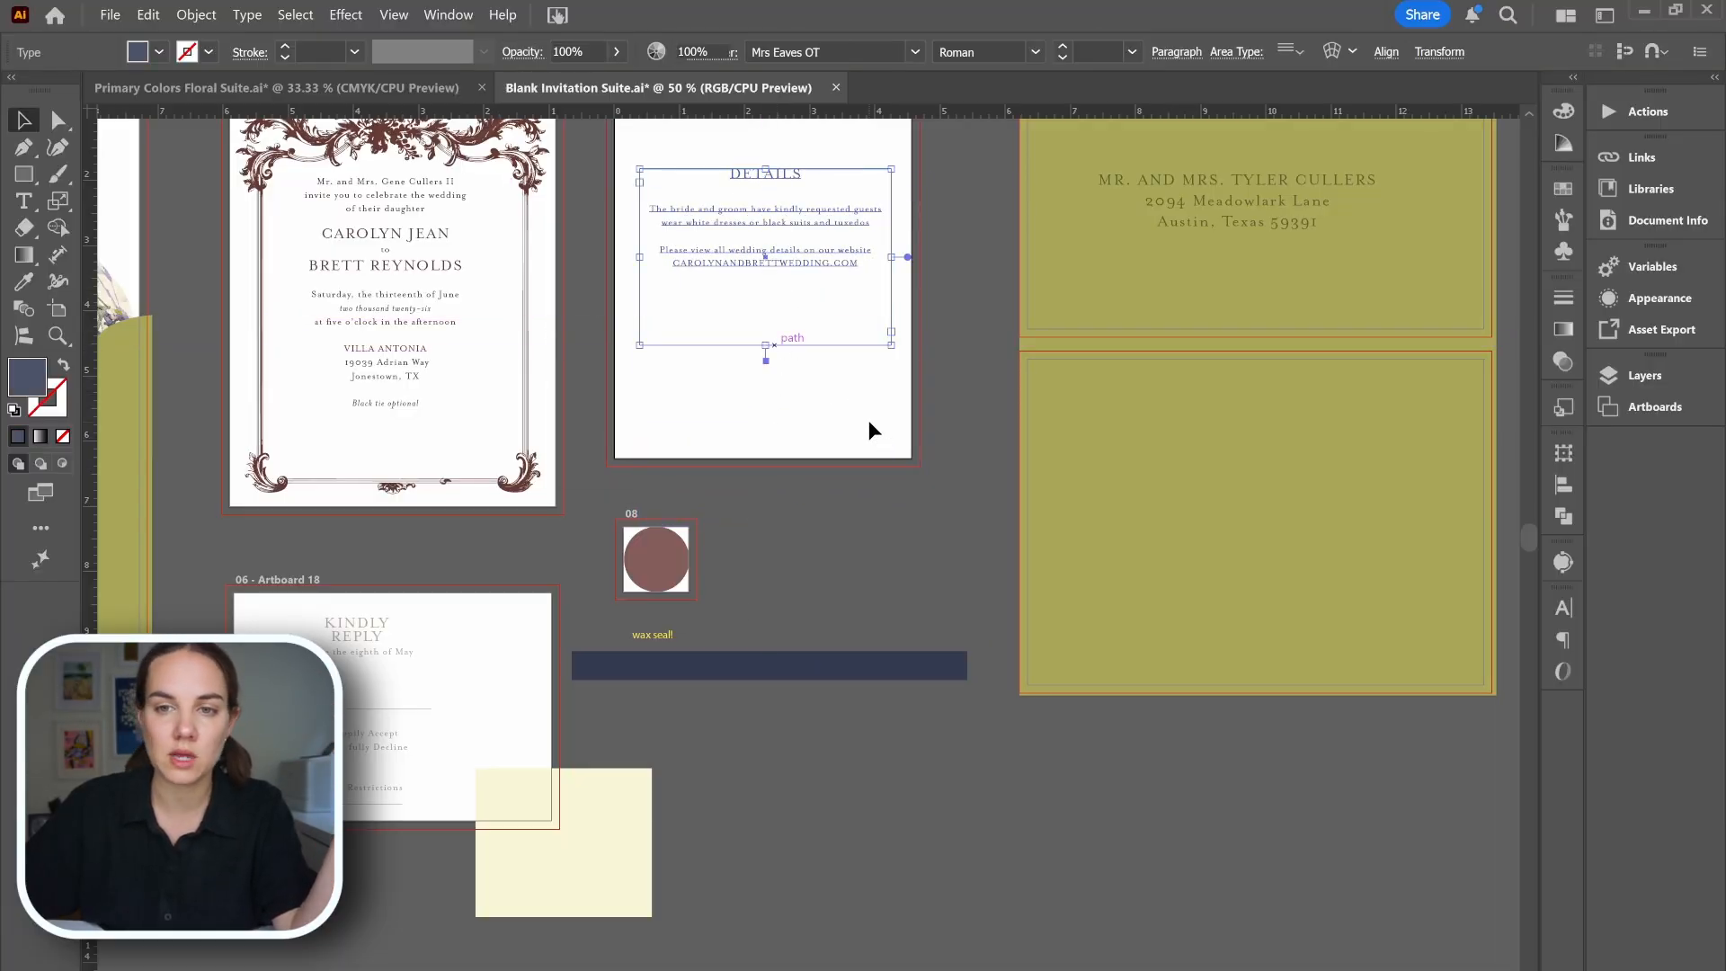
{"action": "left_click", "coordinate": [1313, 243]}
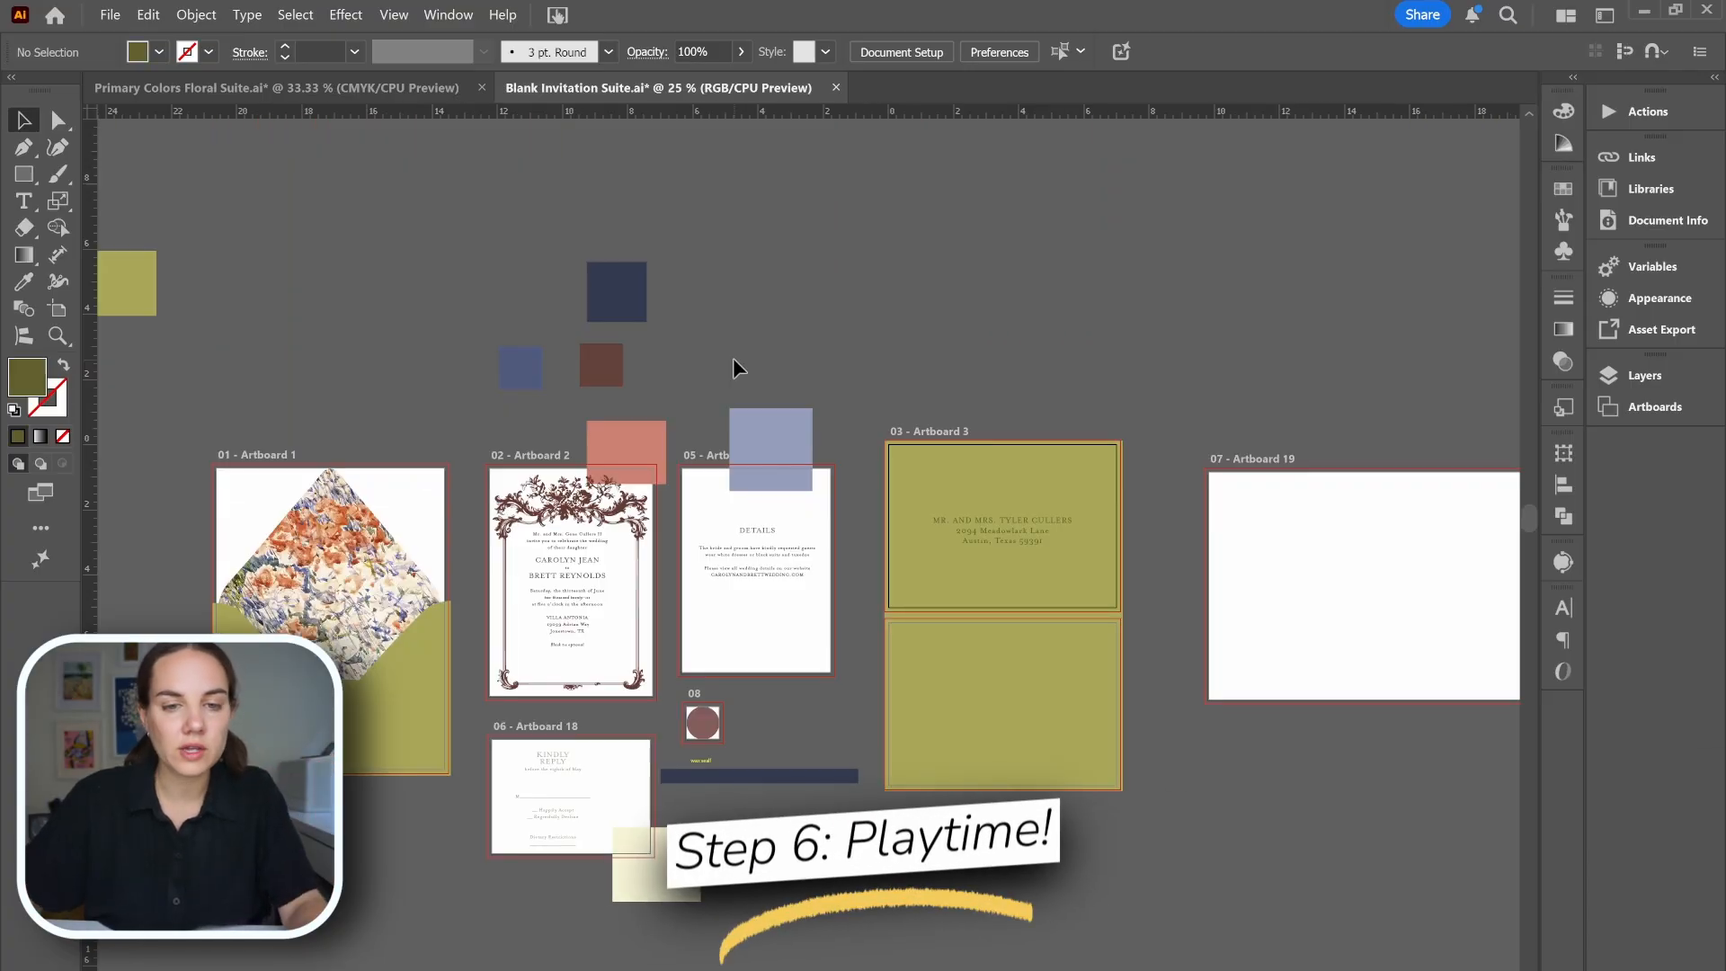
- Move the invitation wording slightly lower on Artboard 2 and stretch the coral rectangle over the whole invitation
{"action": "scroll", "coordinate": [731, 358], "scroll_direction": "down", "scroll_amount": 2}
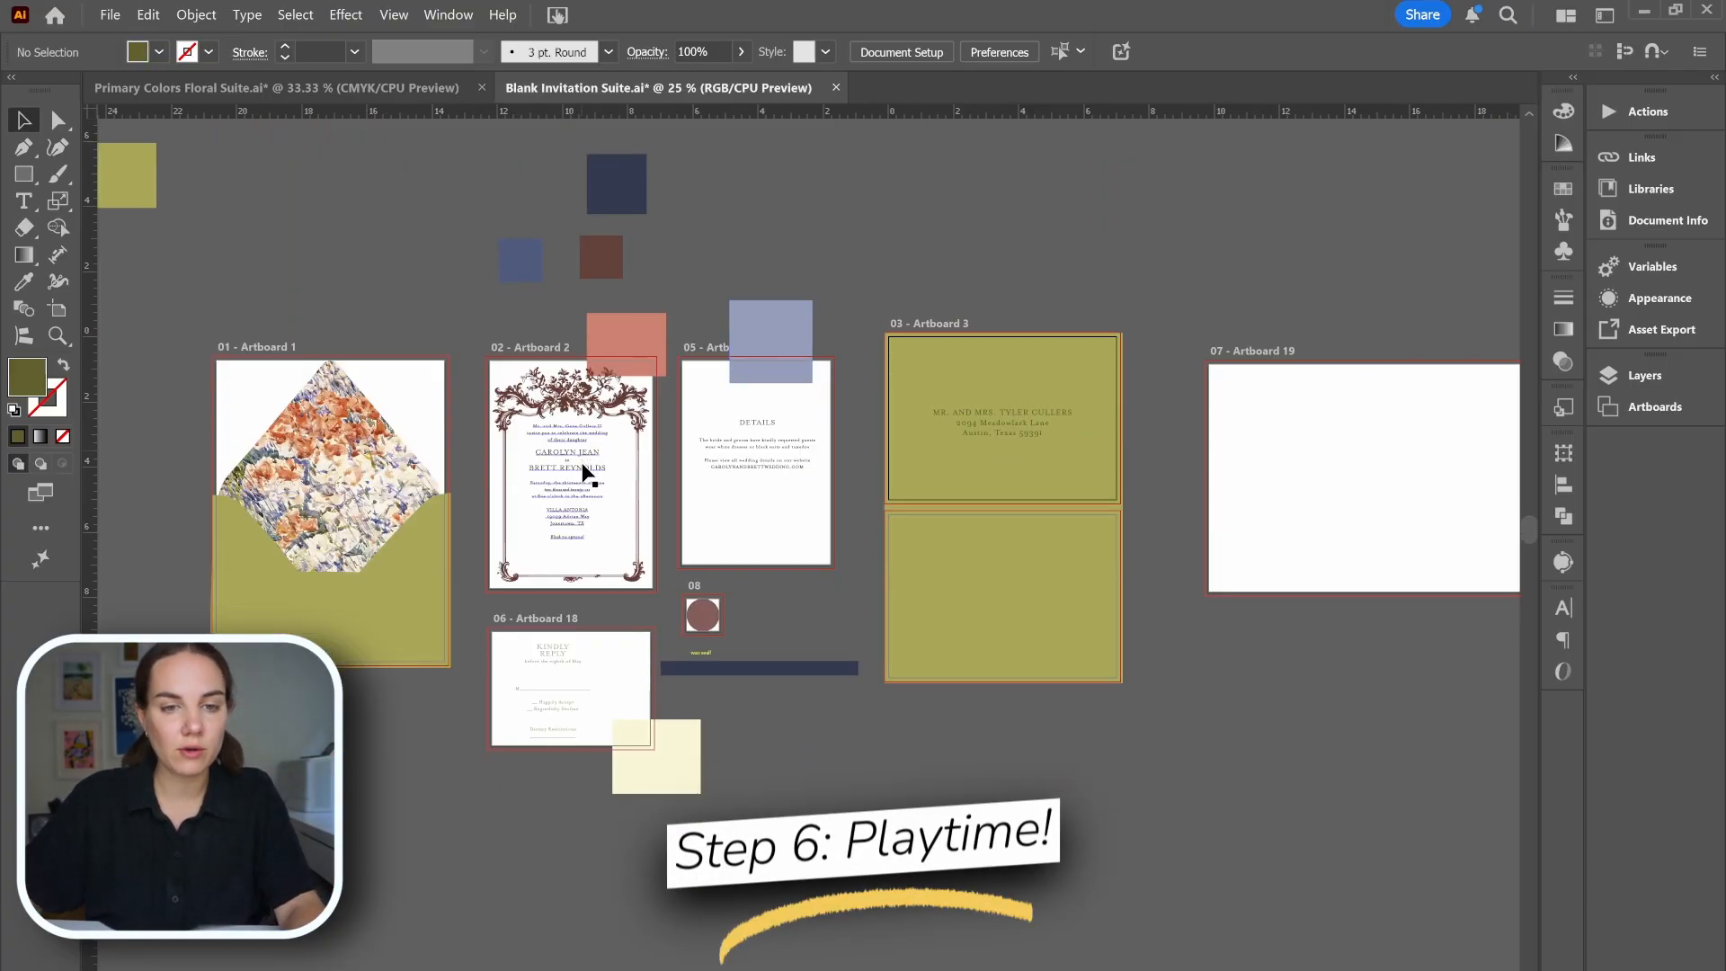
{"action": "left_click_drag", "start_coordinate": [582, 469], "coordinate": [582, 485]}
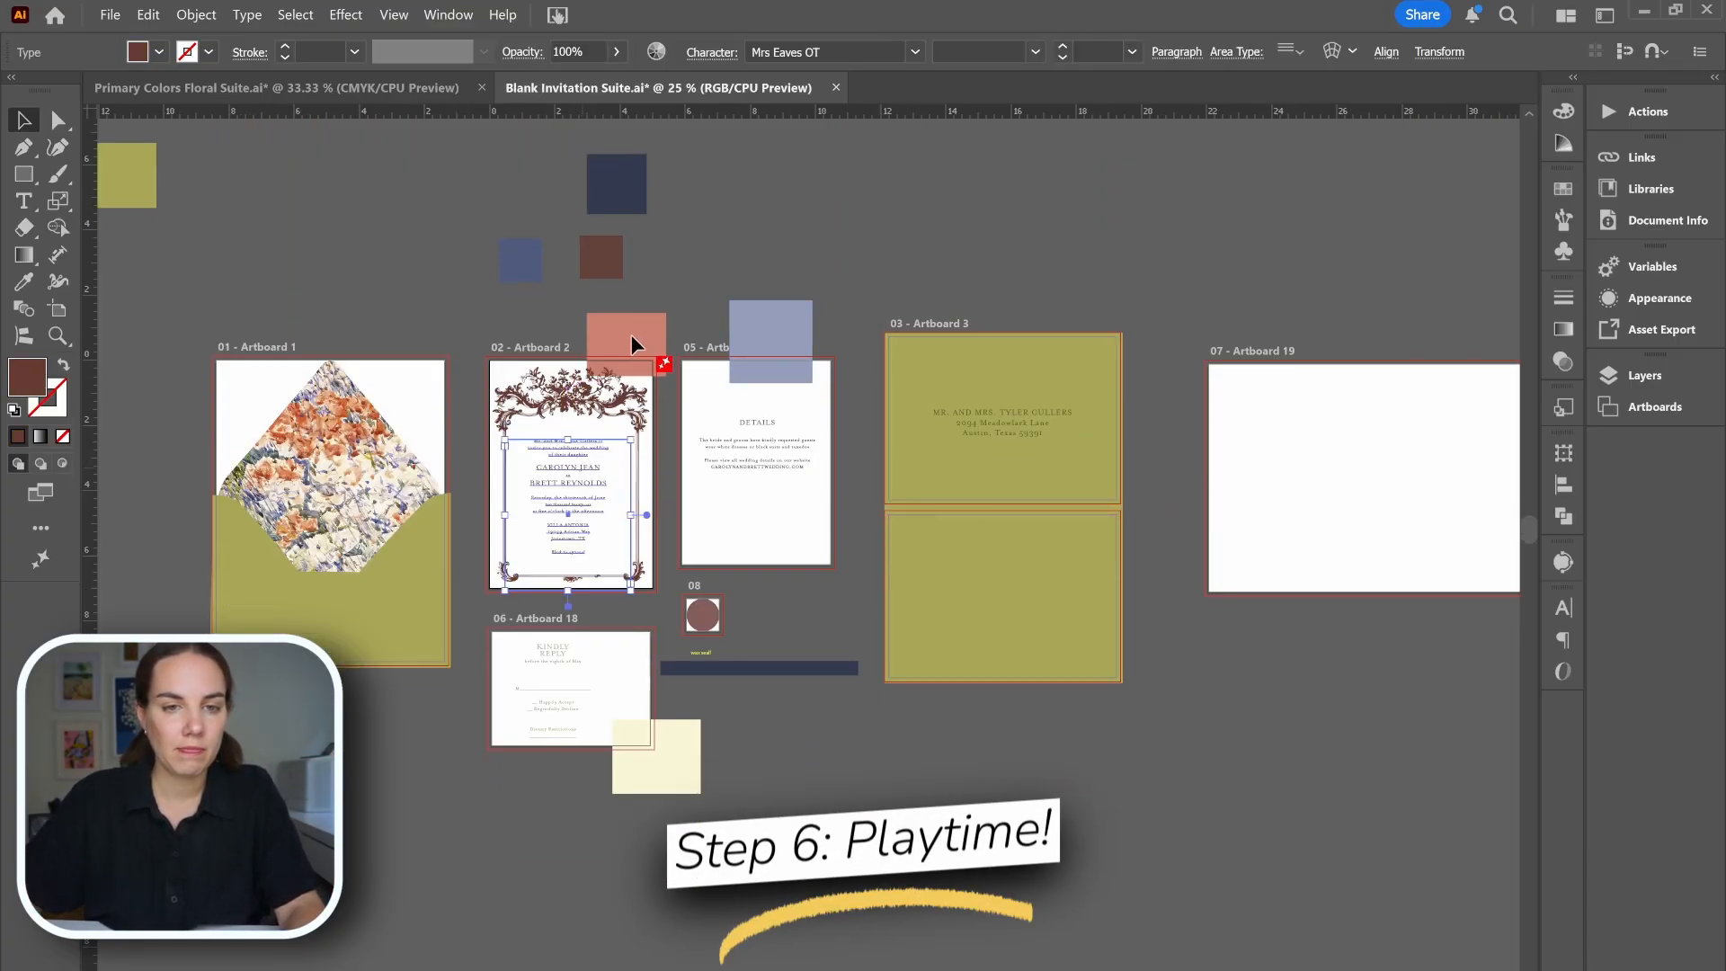
{"action": "left_click", "coordinate": [619, 340]}
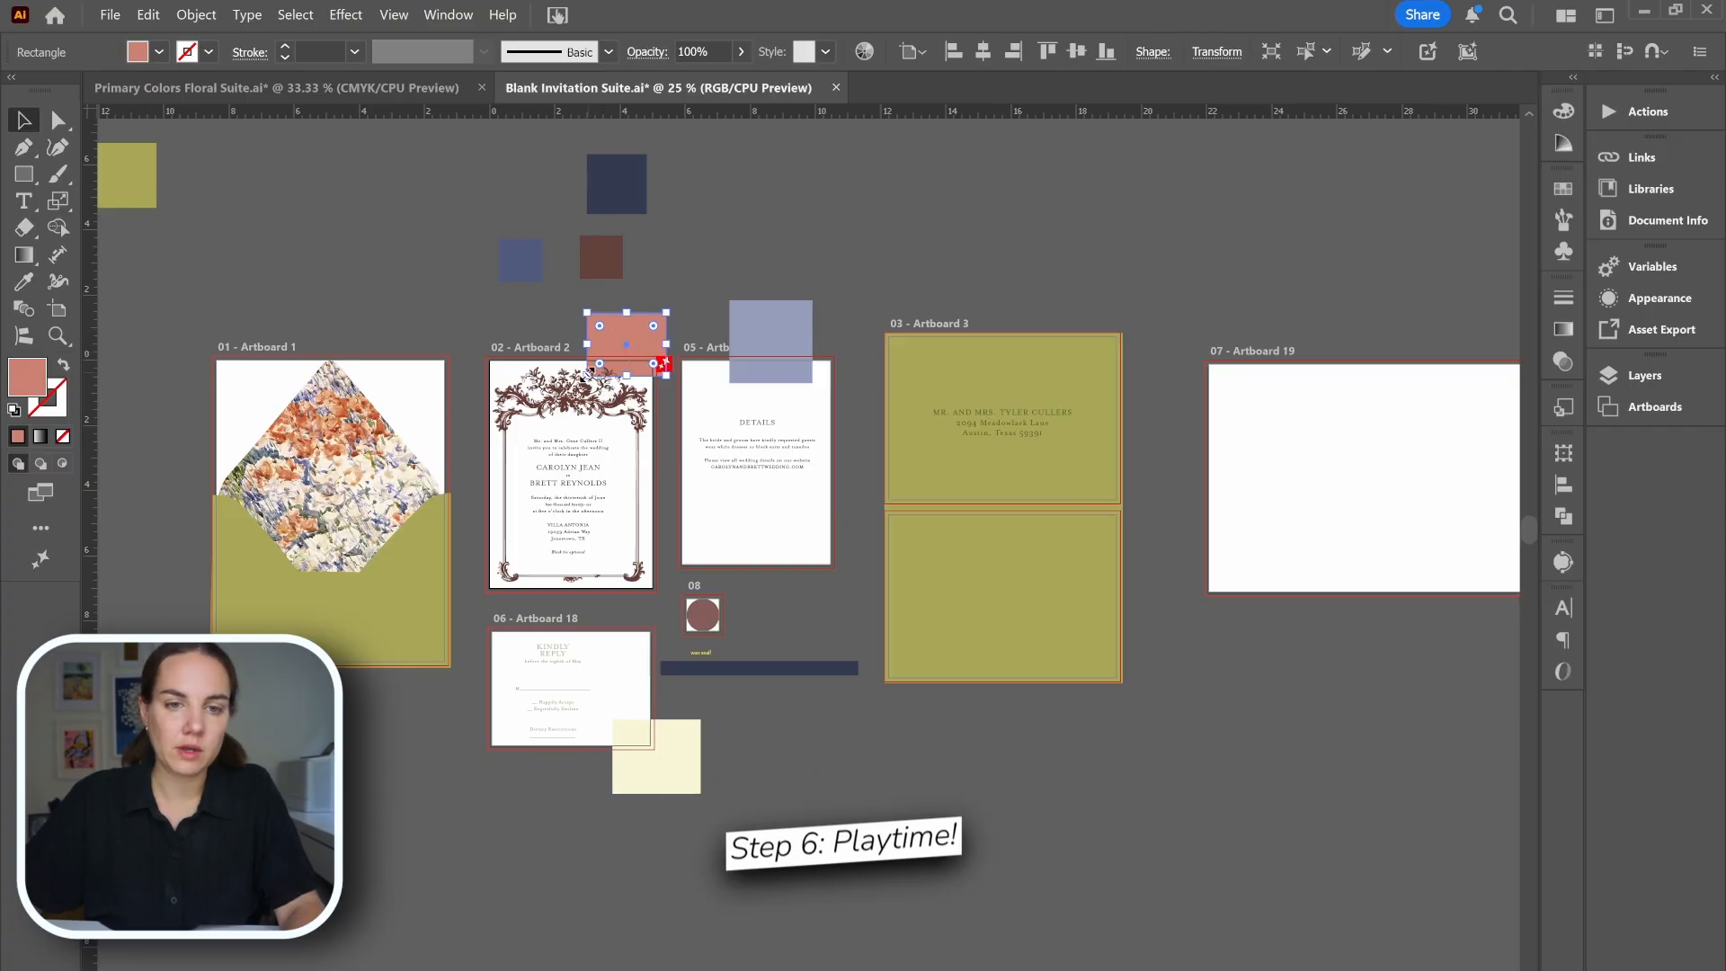
{"action": "left_click_drag", "start_coordinate": [590, 375], "coordinate": [468, 605]}
{"action": "left_click_drag", "start_coordinate": [566, 471], "coordinate": [591, 597]}
- Stretch the lavender-blue rectangle to cover the whole Details card on Artboard 9
{"action": "left_click", "coordinate": [765, 344]}
{"action": "left_click_drag", "start_coordinate": [733, 392], "coordinate": [709, 557]}
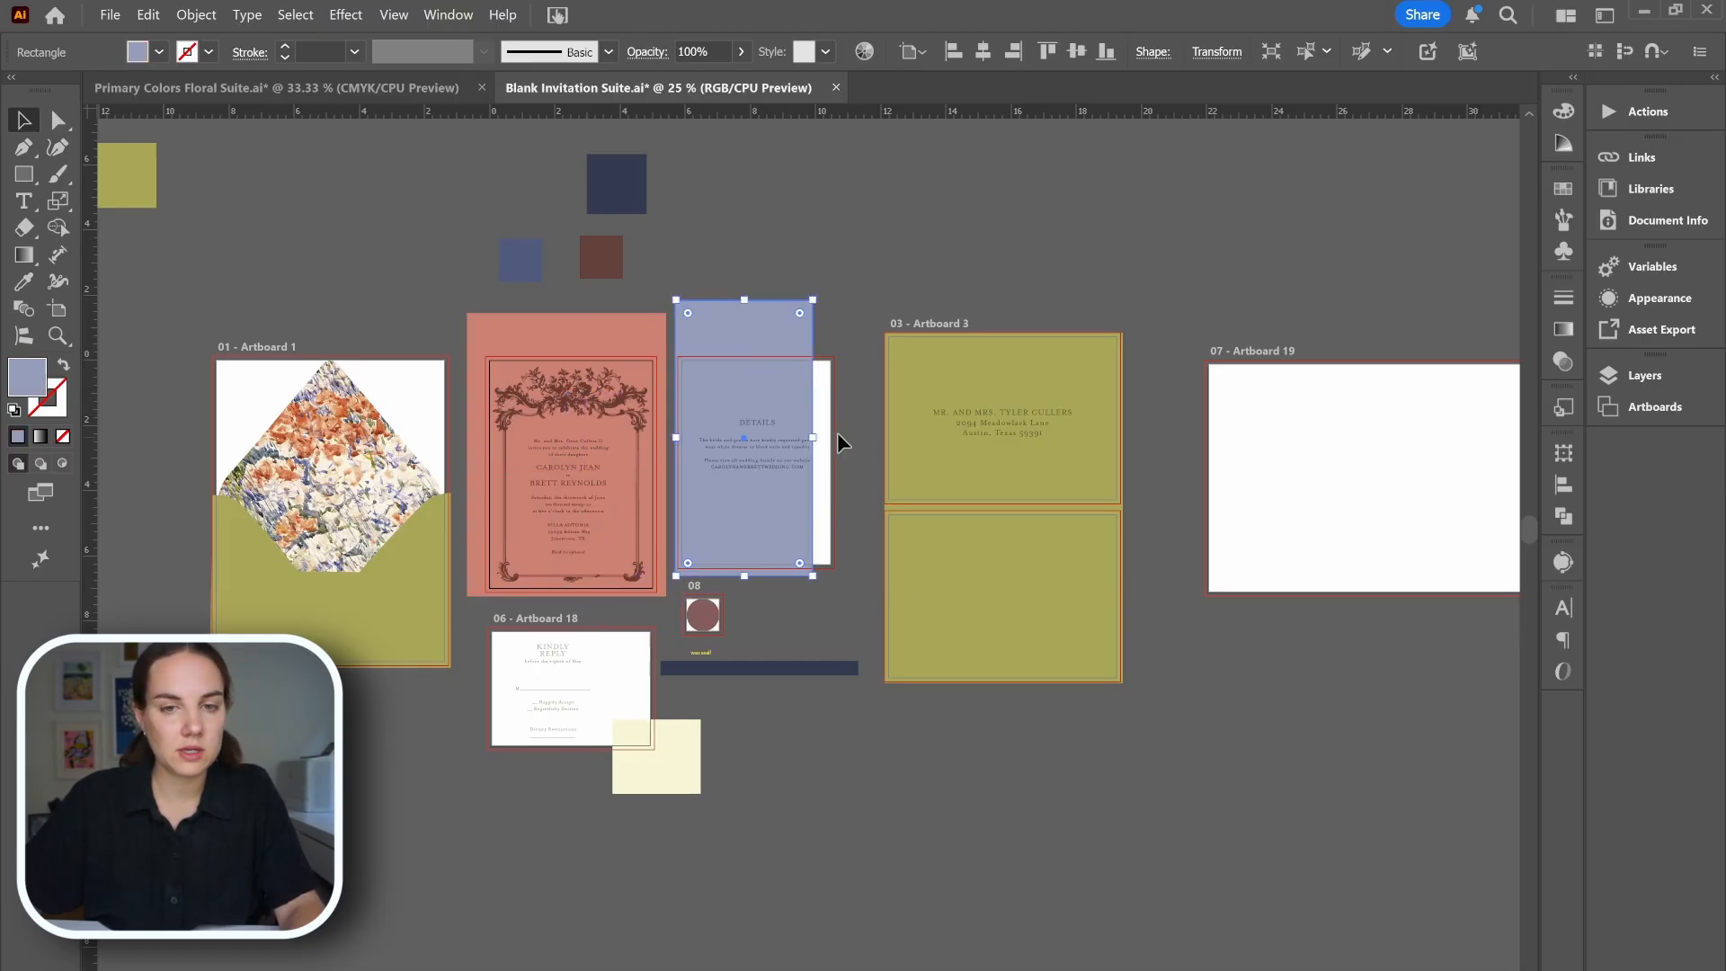
{"action": "left_click_drag", "start_coordinate": [816, 441], "coordinate": [836, 441]}
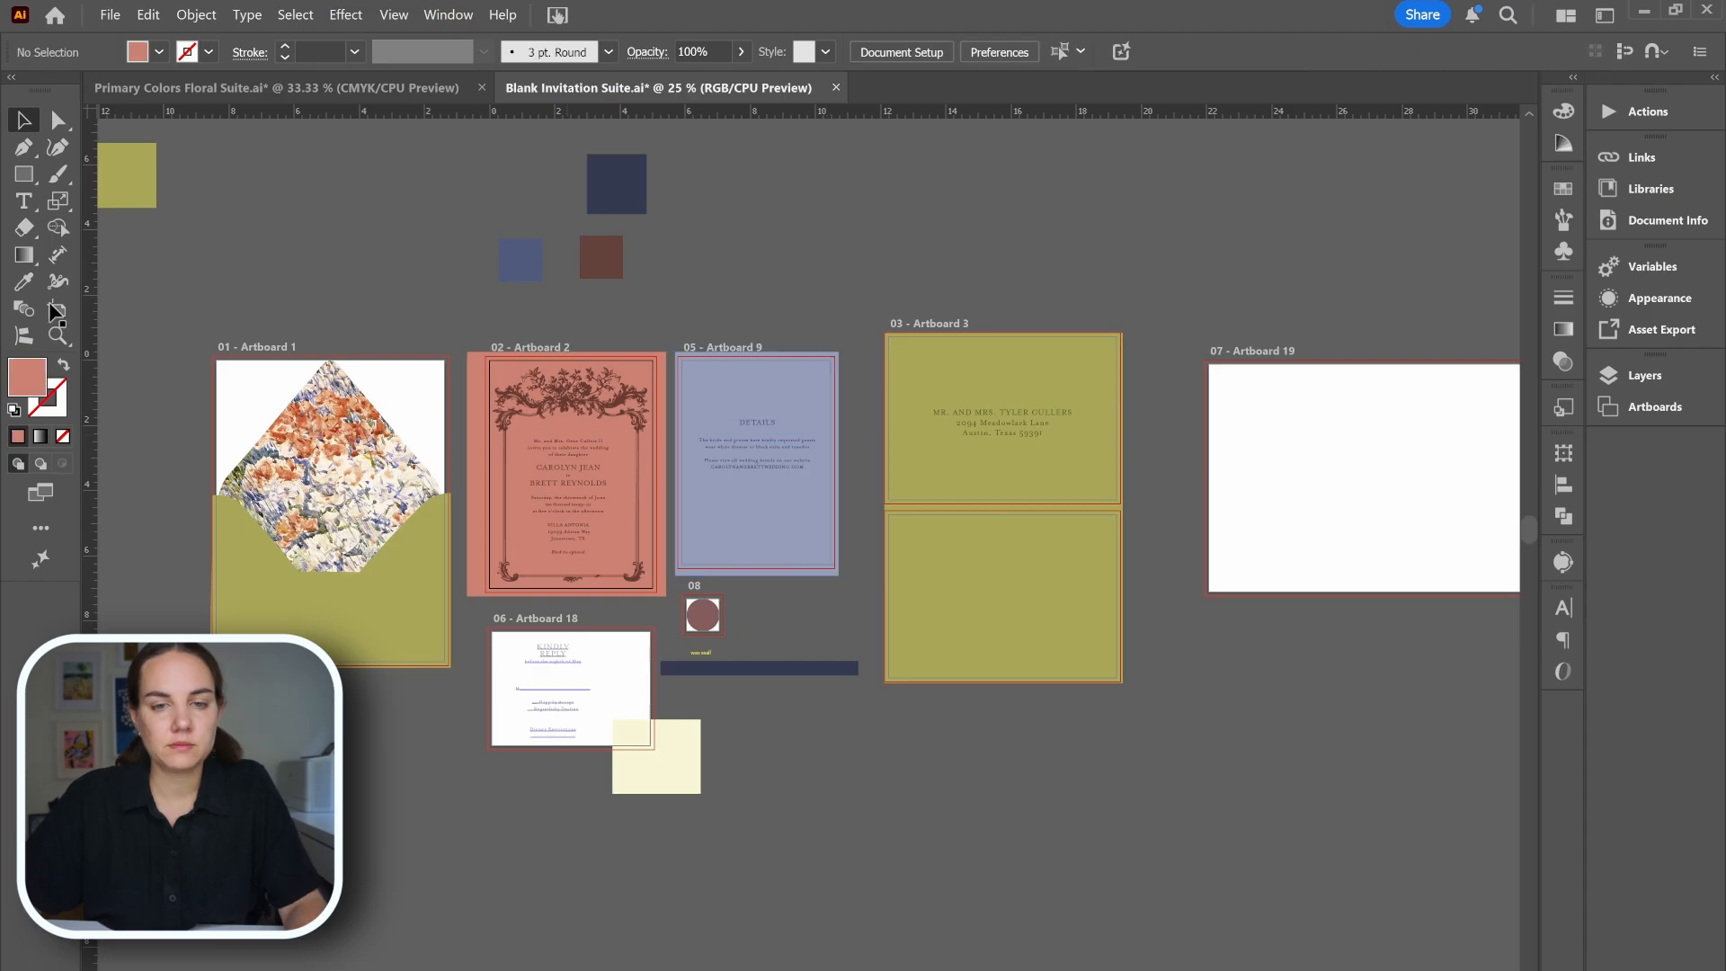
- Switch Artboard 18 to portrait orientation and fit the cream rectangle behind the reply wording as its background
{"action": "left_click", "coordinate": [55, 310]}
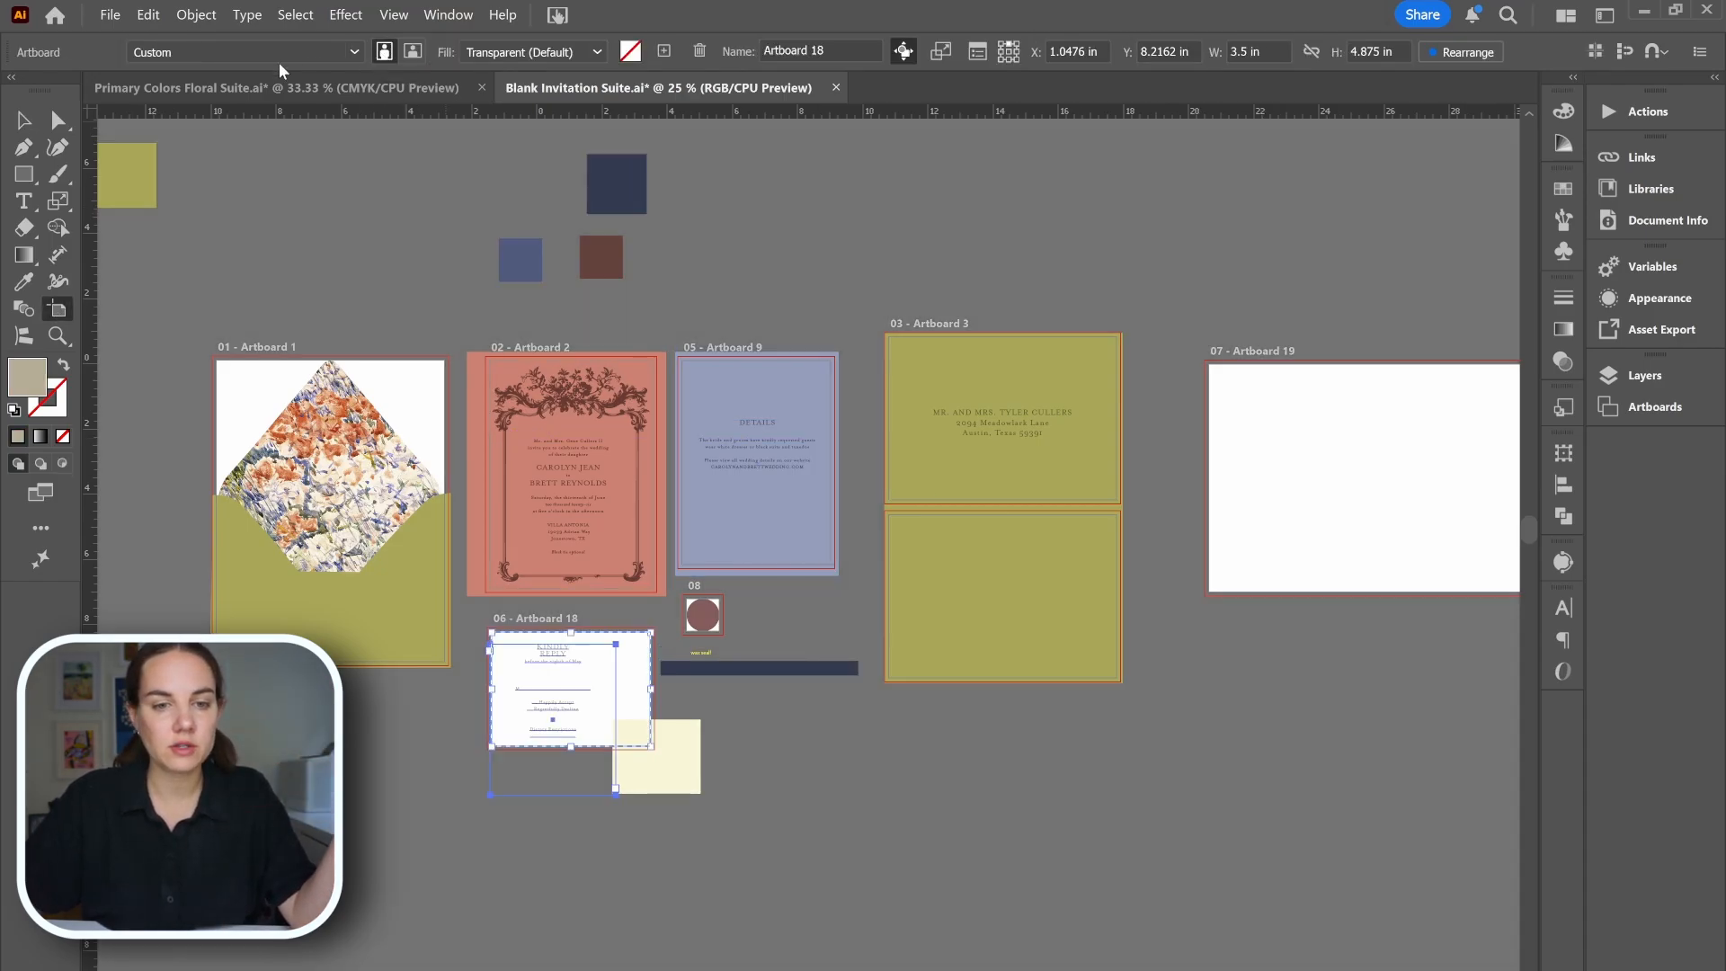
{"action": "left_click", "coordinate": [384, 52]}
{"action": "left_click", "coordinate": [23, 120]}
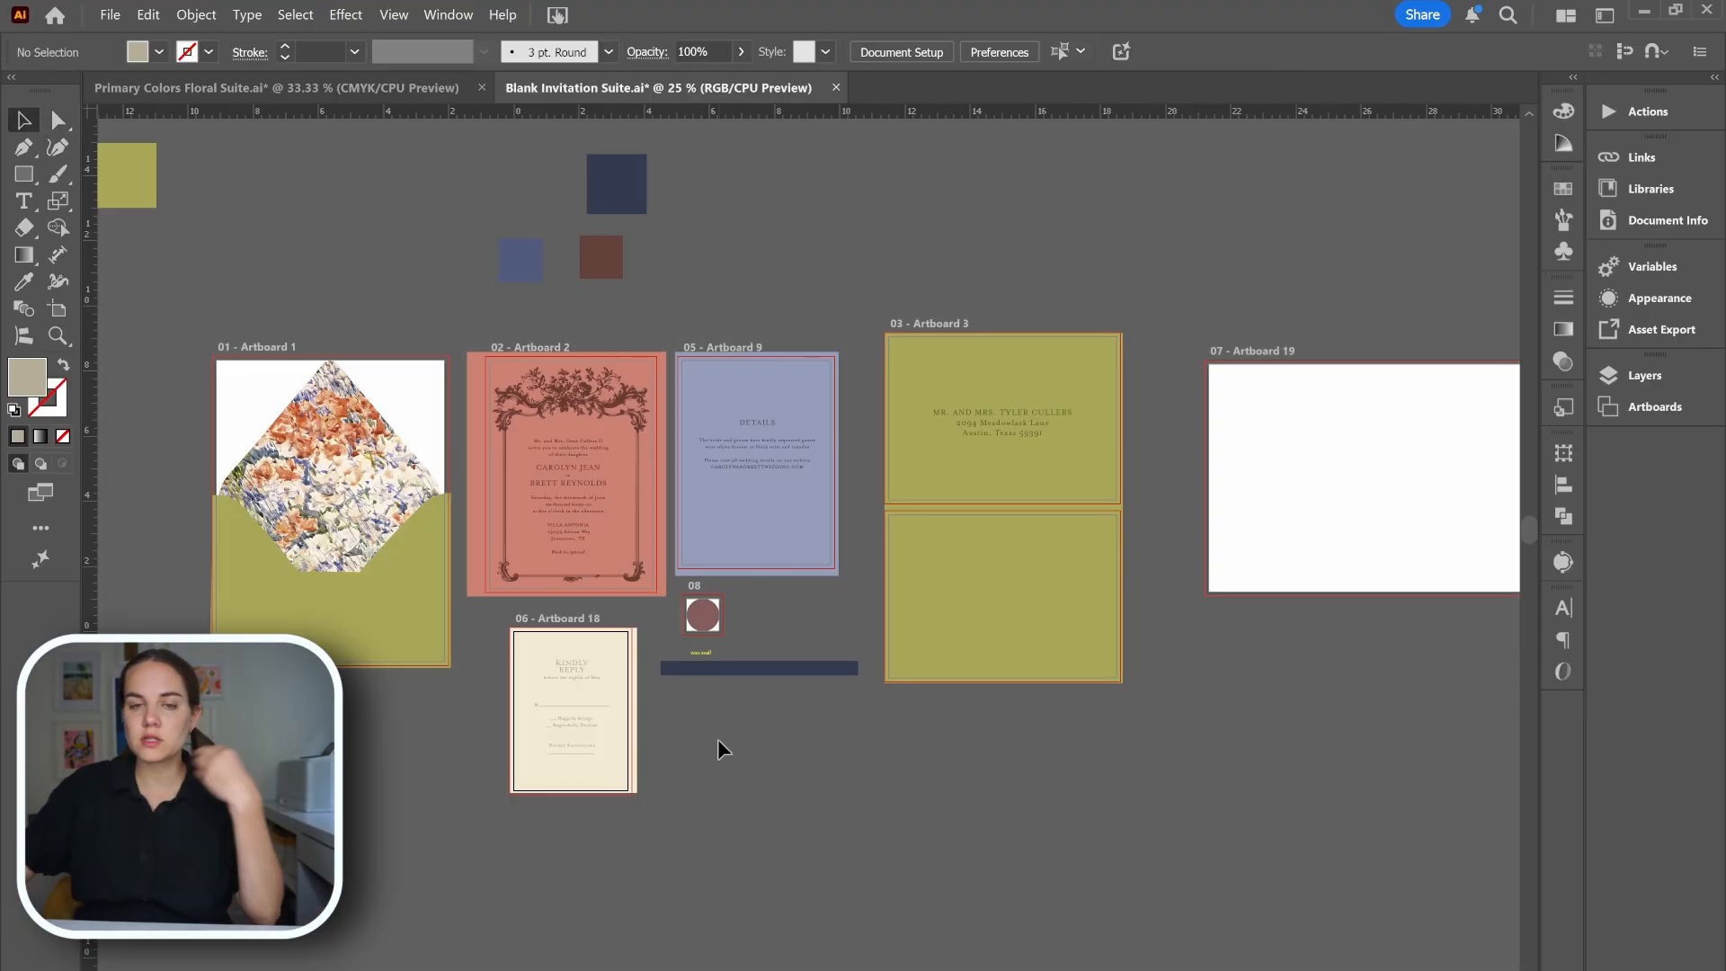
- Move the Details wording on Artboard 9 and the recipient address on the upper envelope of Artboard 3 slightly lower
{"action": "left_click_drag", "start_coordinate": [767, 464], "coordinate": [766, 480]}
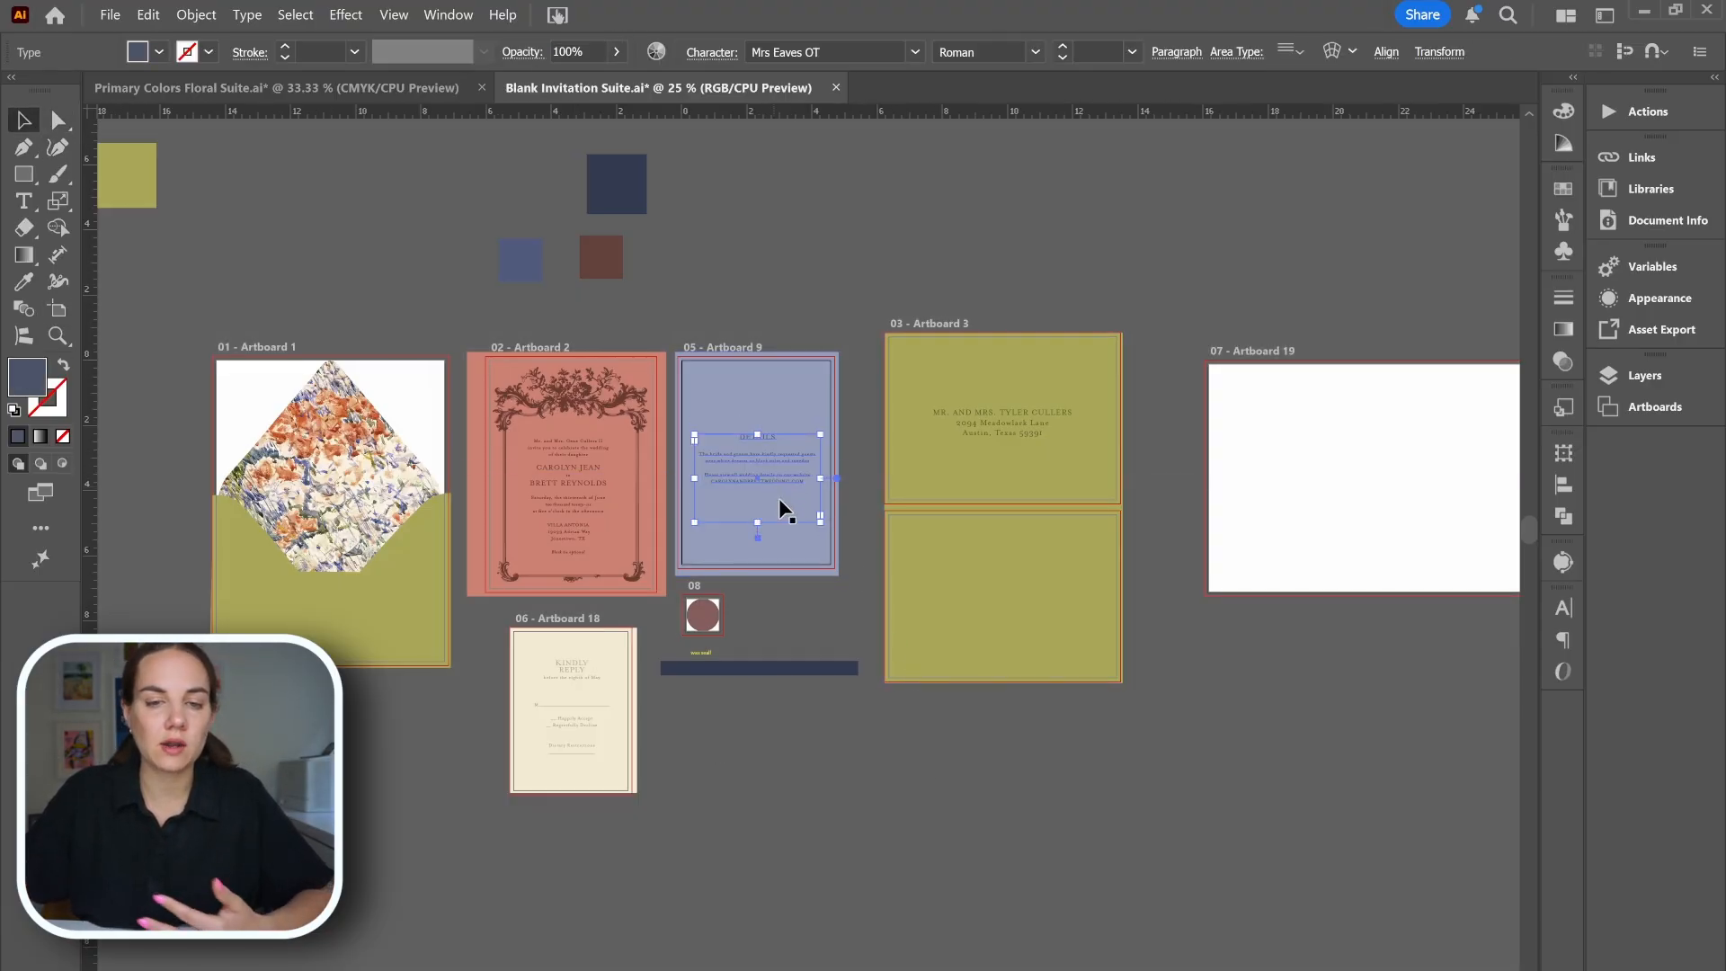
{"action": "left_click", "coordinate": [805, 736]}
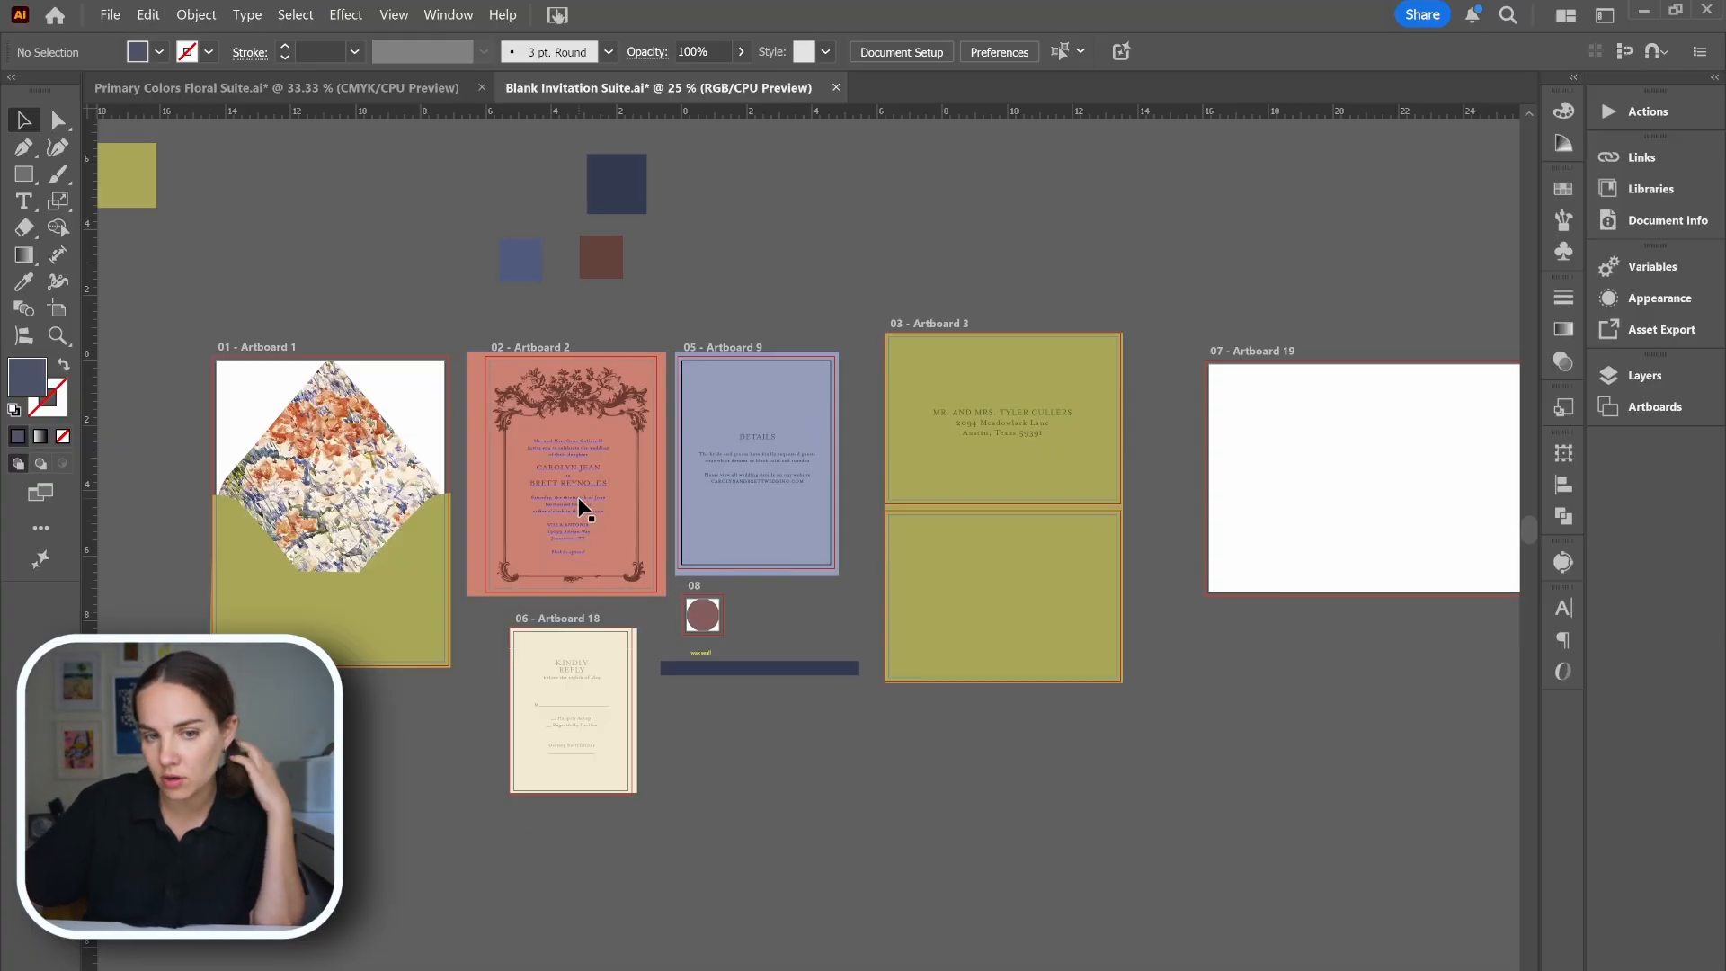
{"action": "left_click", "coordinate": [569, 400]}
{"action": "left_click", "coordinate": [665, 266]}
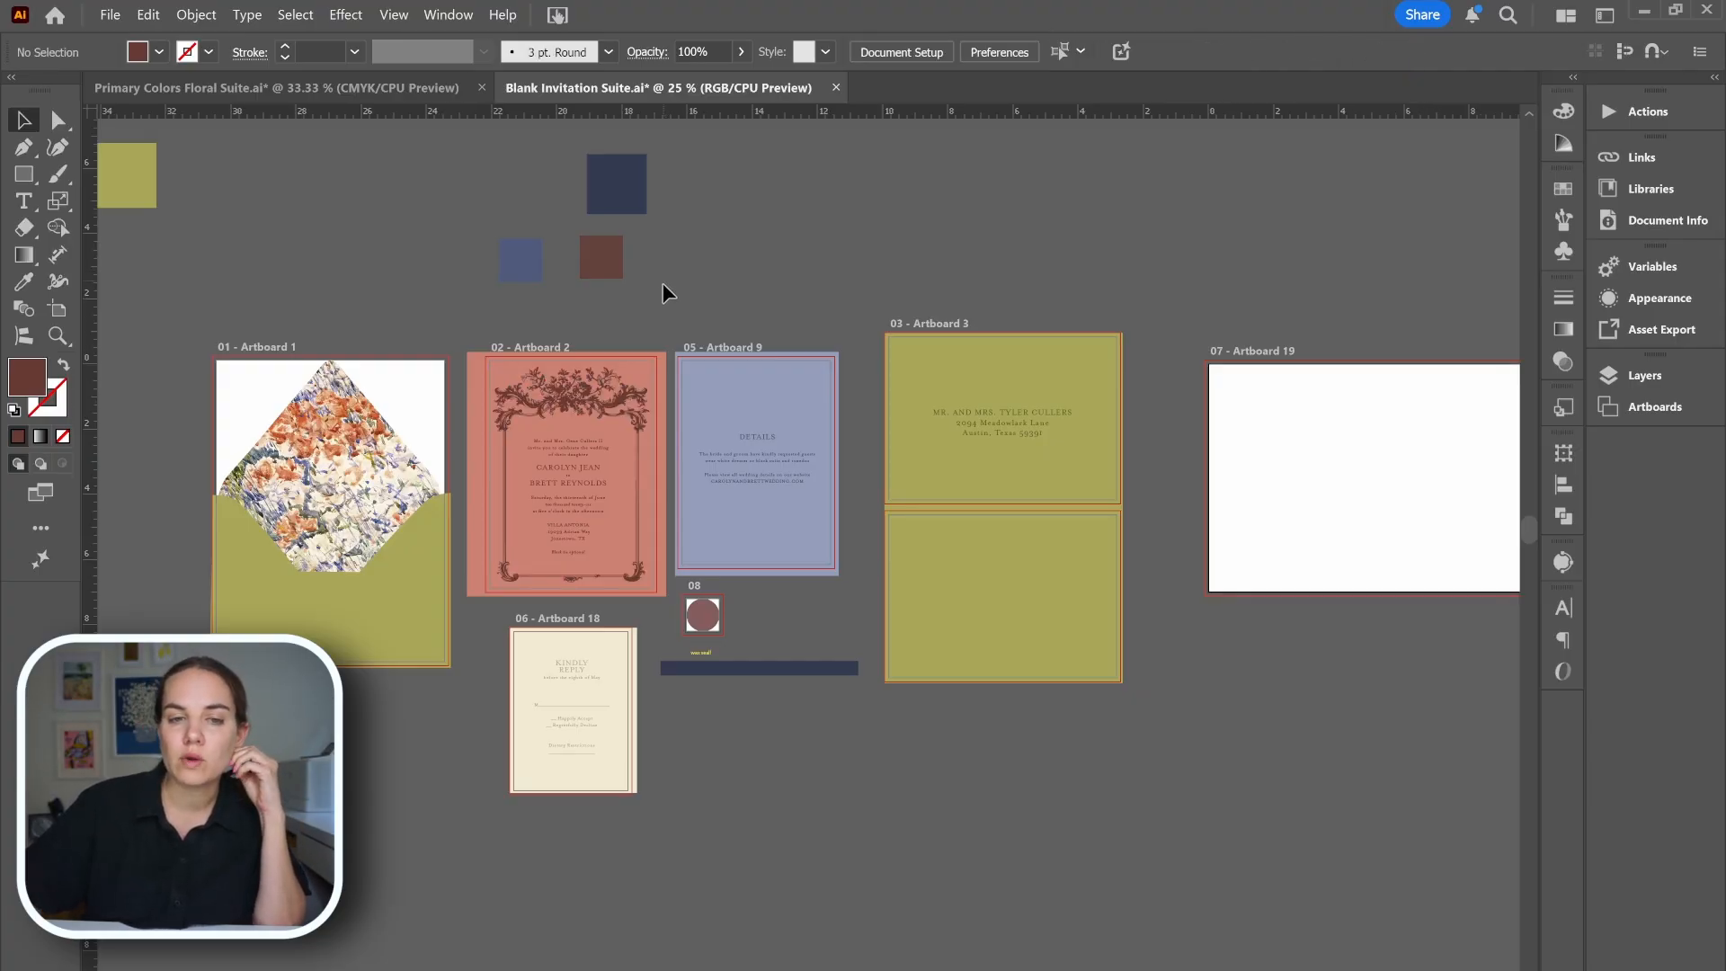
{"action": "left_click", "coordinate": [996, 434]}
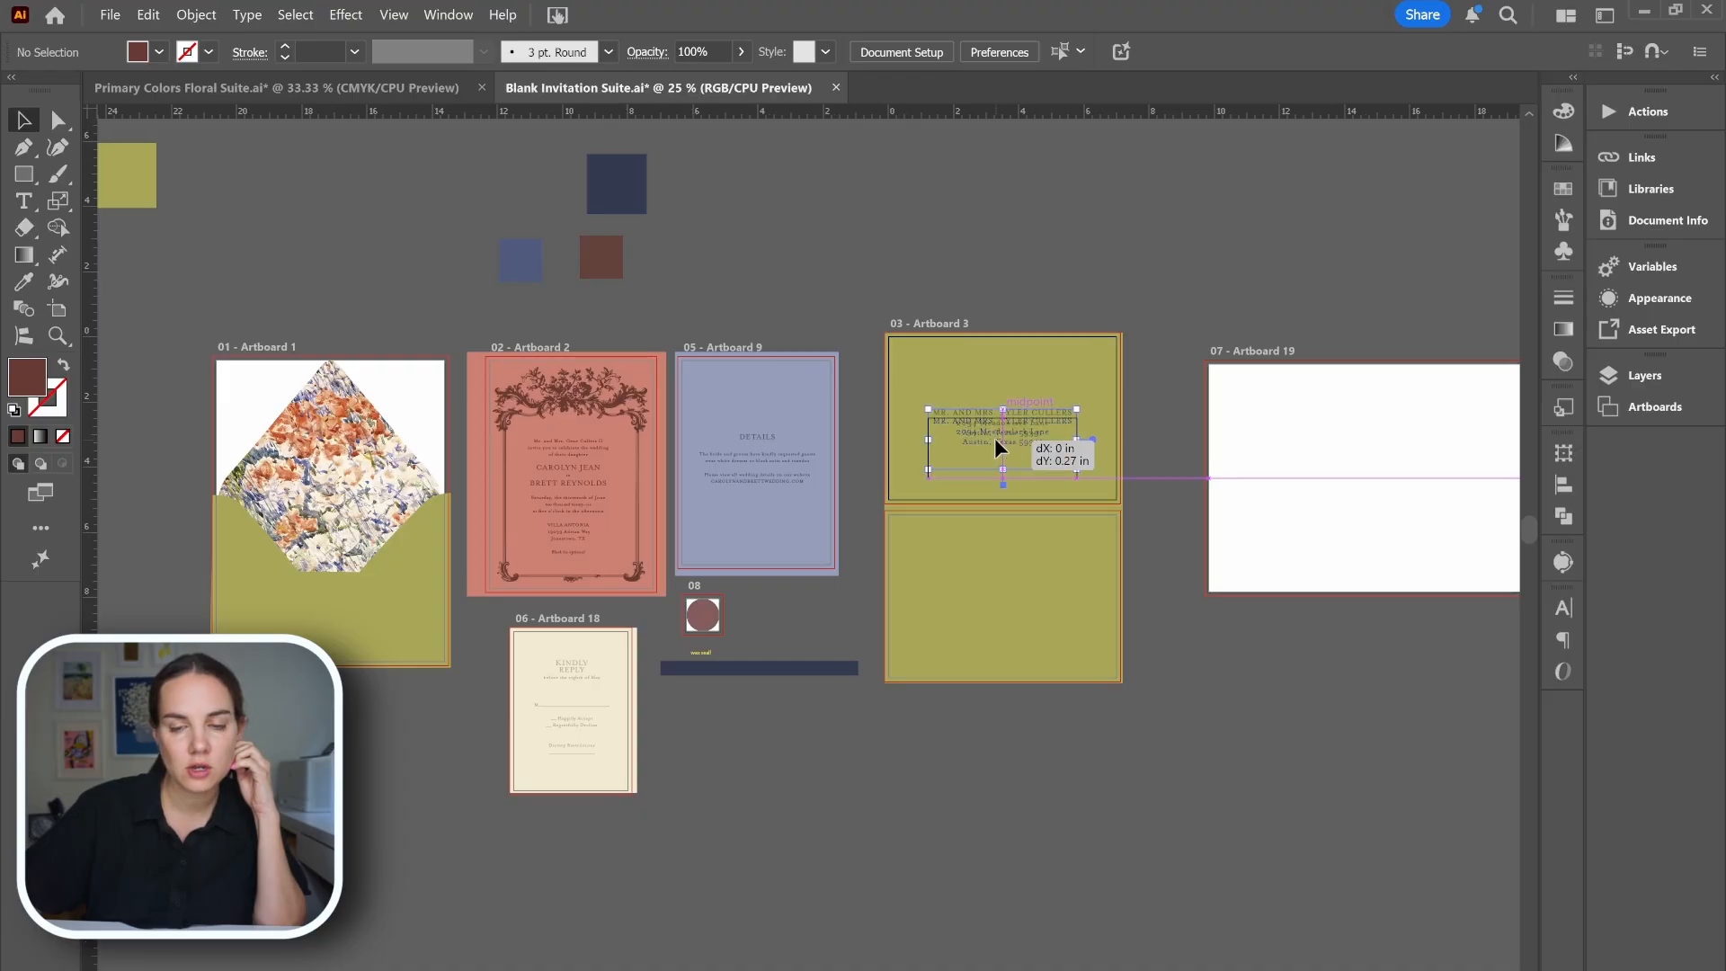
{"action": "left_click", "coordinate": [1132, 283]}
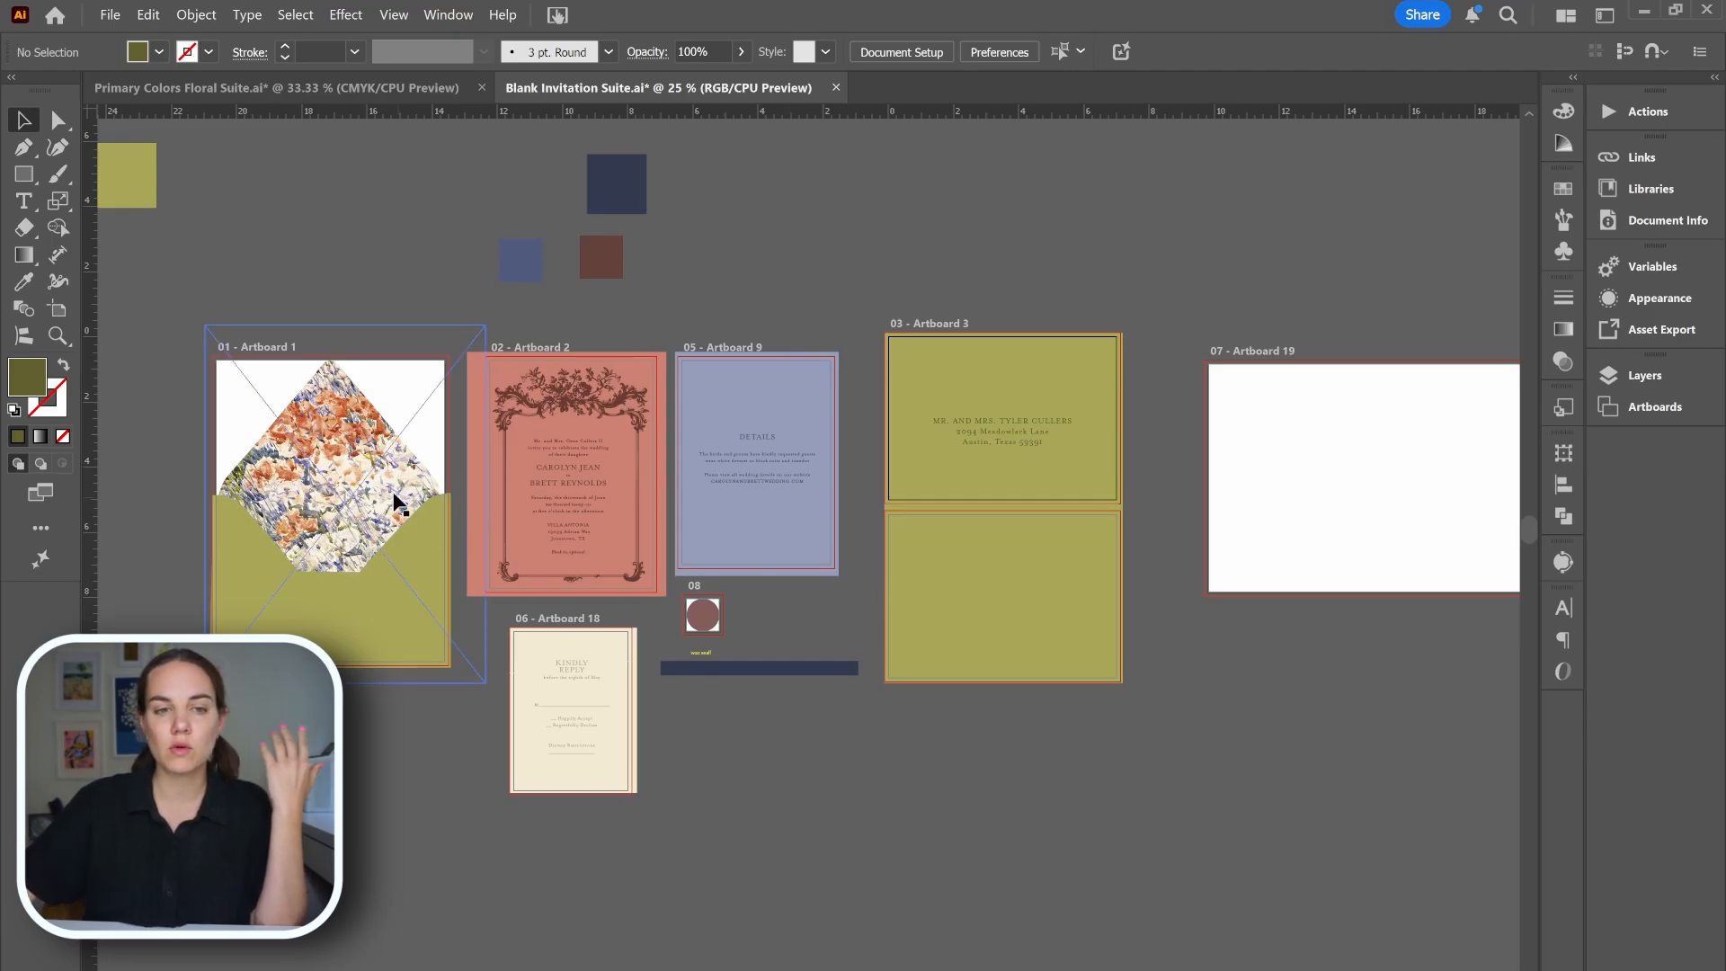
- Release the poppy painting from the envelope liner's clipping mask on Artboard 1
{"action": "left_click", "coordinate": [367, 467]}
{"action": "right_click", "coordinate": [365, 464]}
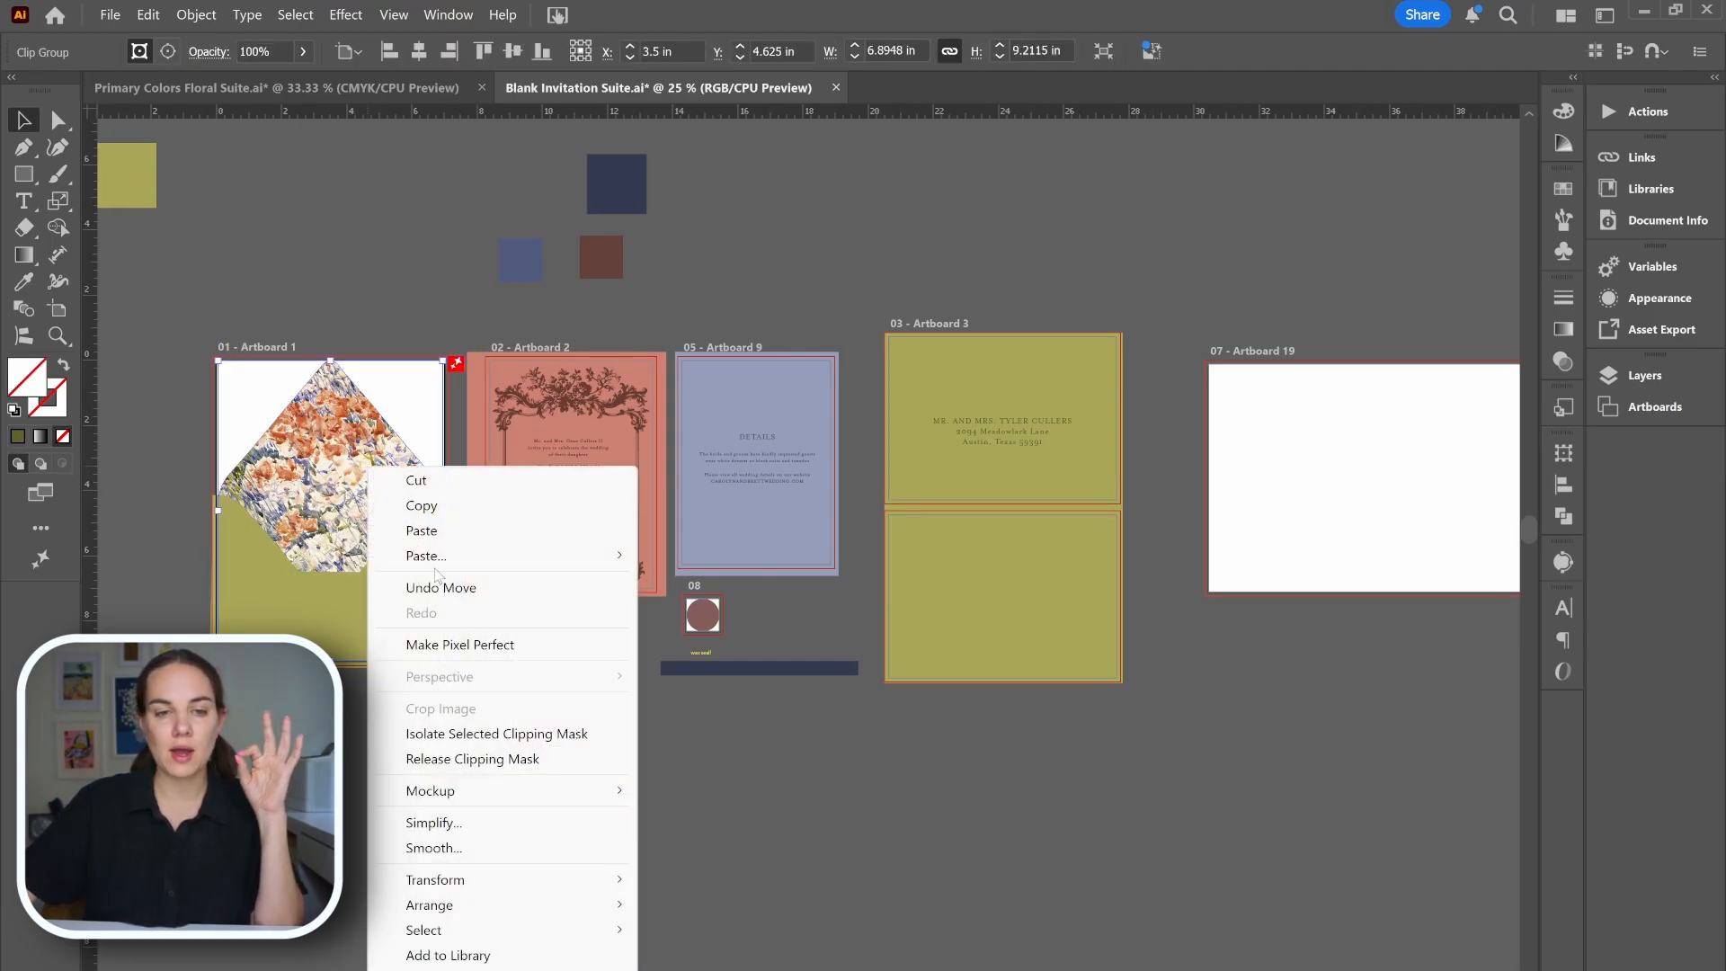
{"action": "key", "text": "Escape"}
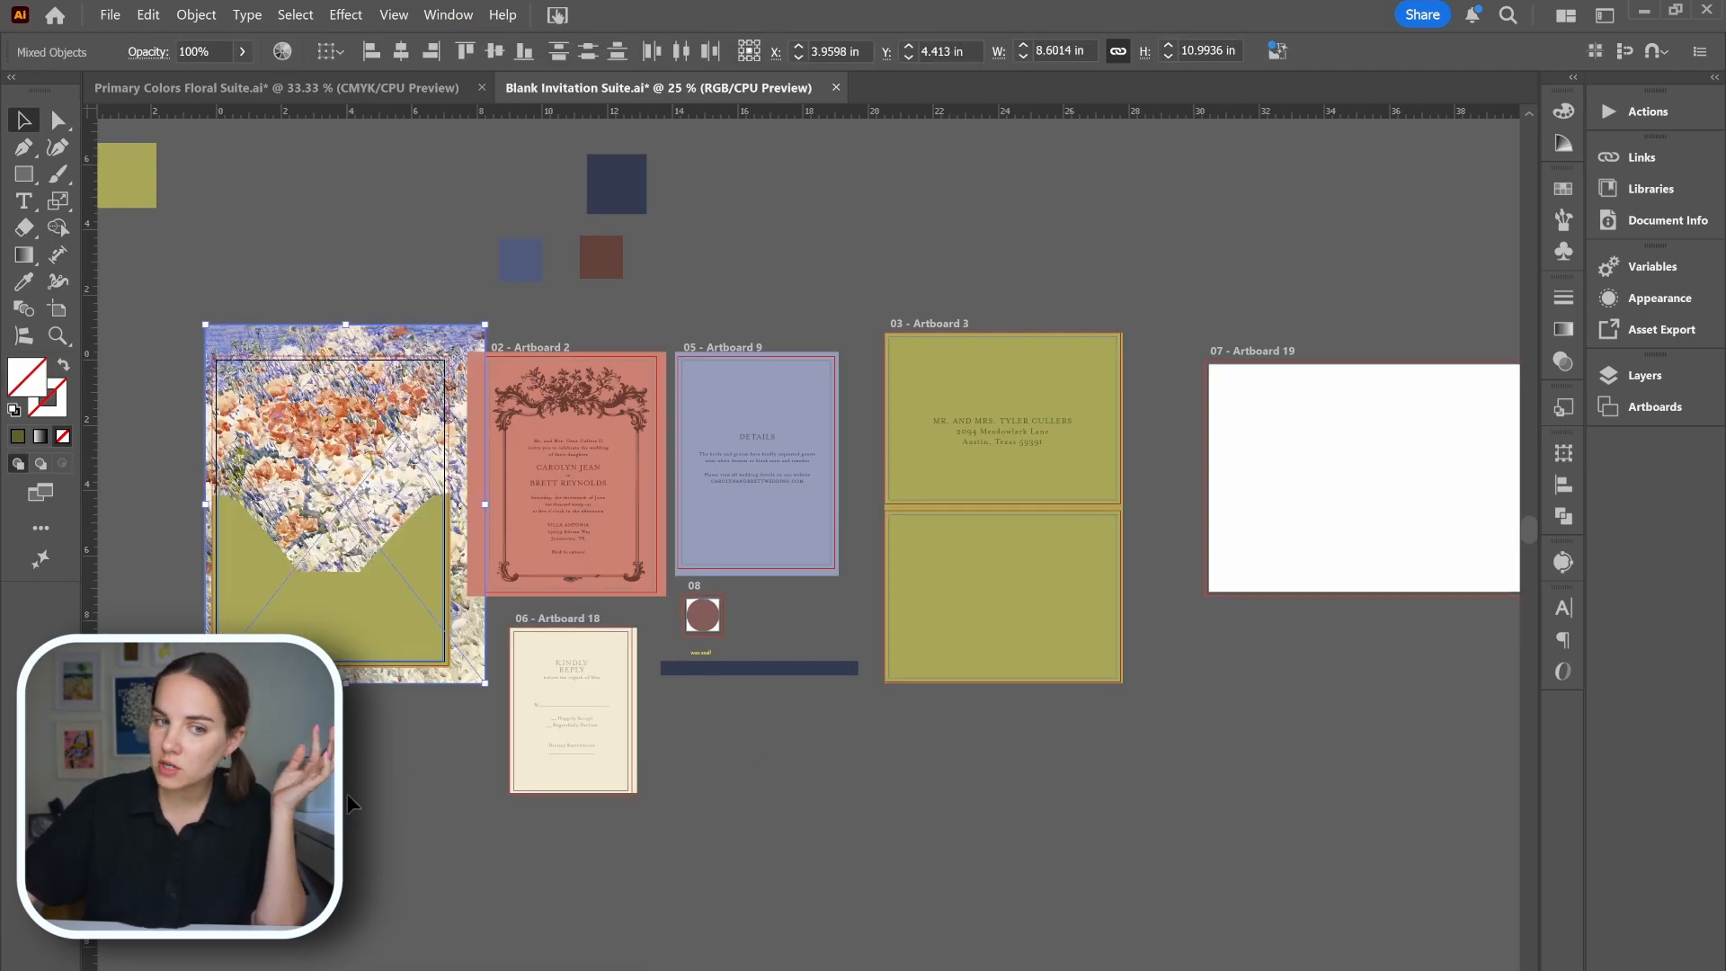
{"action": "left_click", "coordinate": [350, 762]}
- Move the released poppy painting over Artboard 19 and enlarge it to cover the artboard
{"action": "left_click_drag", "start_coordinate": [357, 364], "coordinate": [1339, 359]}
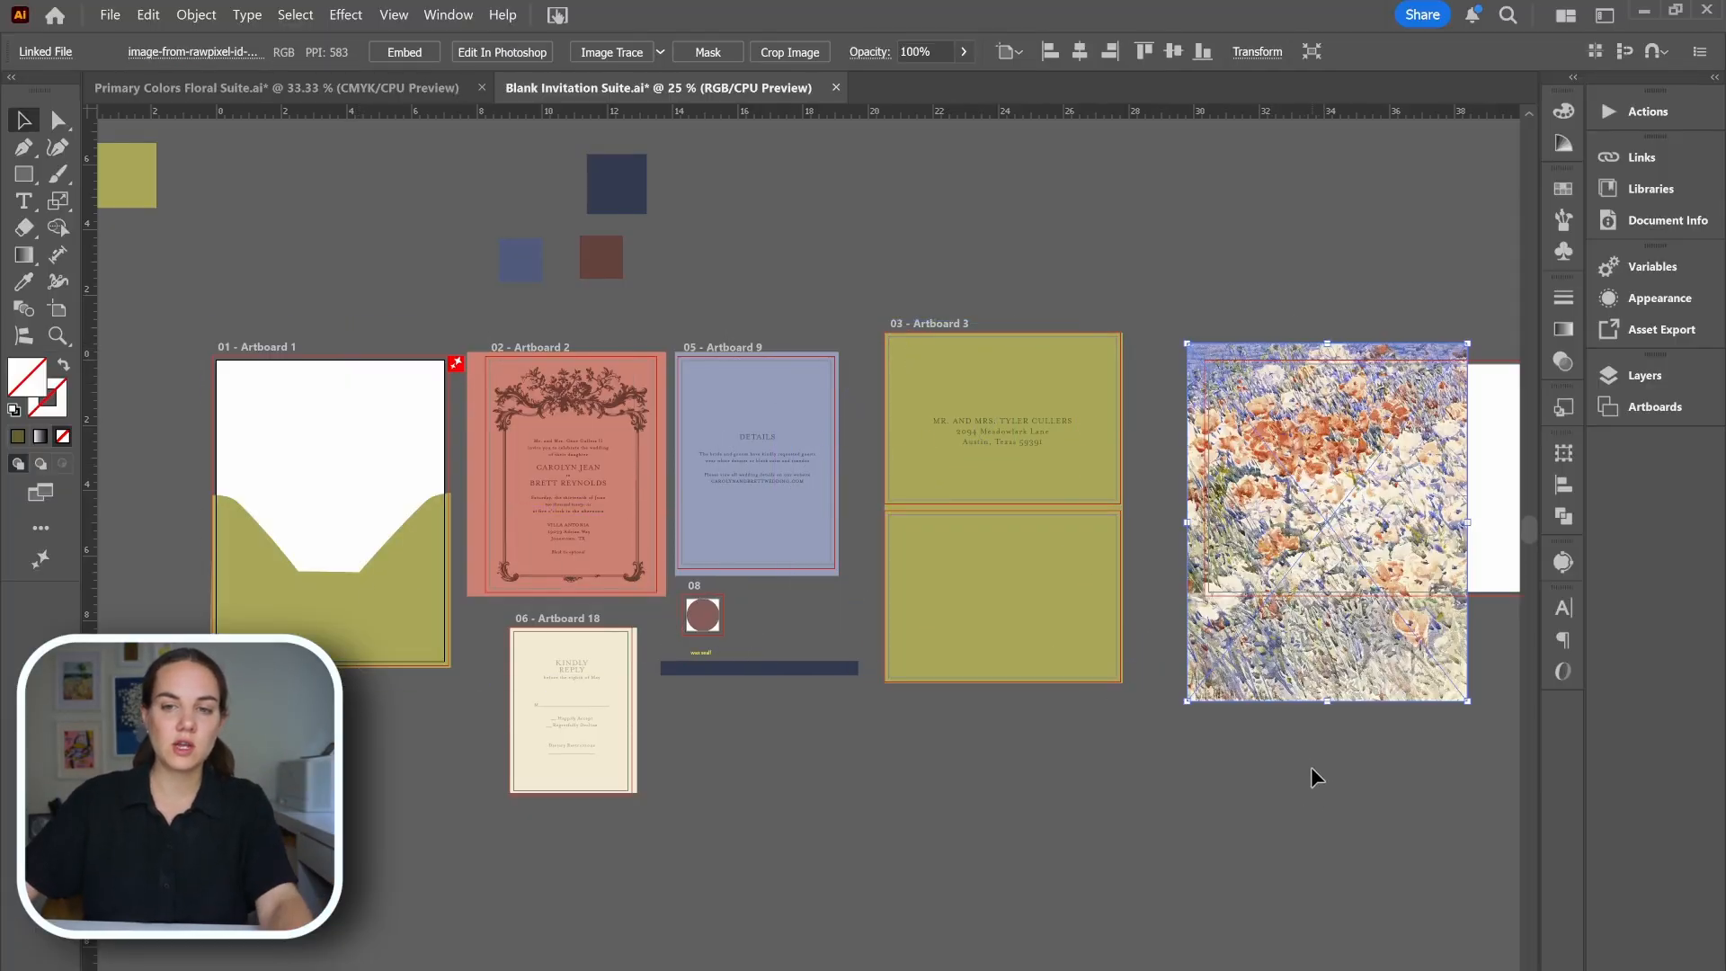
{"action": "scroll", "coordinate": [1311, 768], "scroll_direction": "right", "scroll_amount": 3}
{"action": "left_click", "coordinate": [1310, 768]}
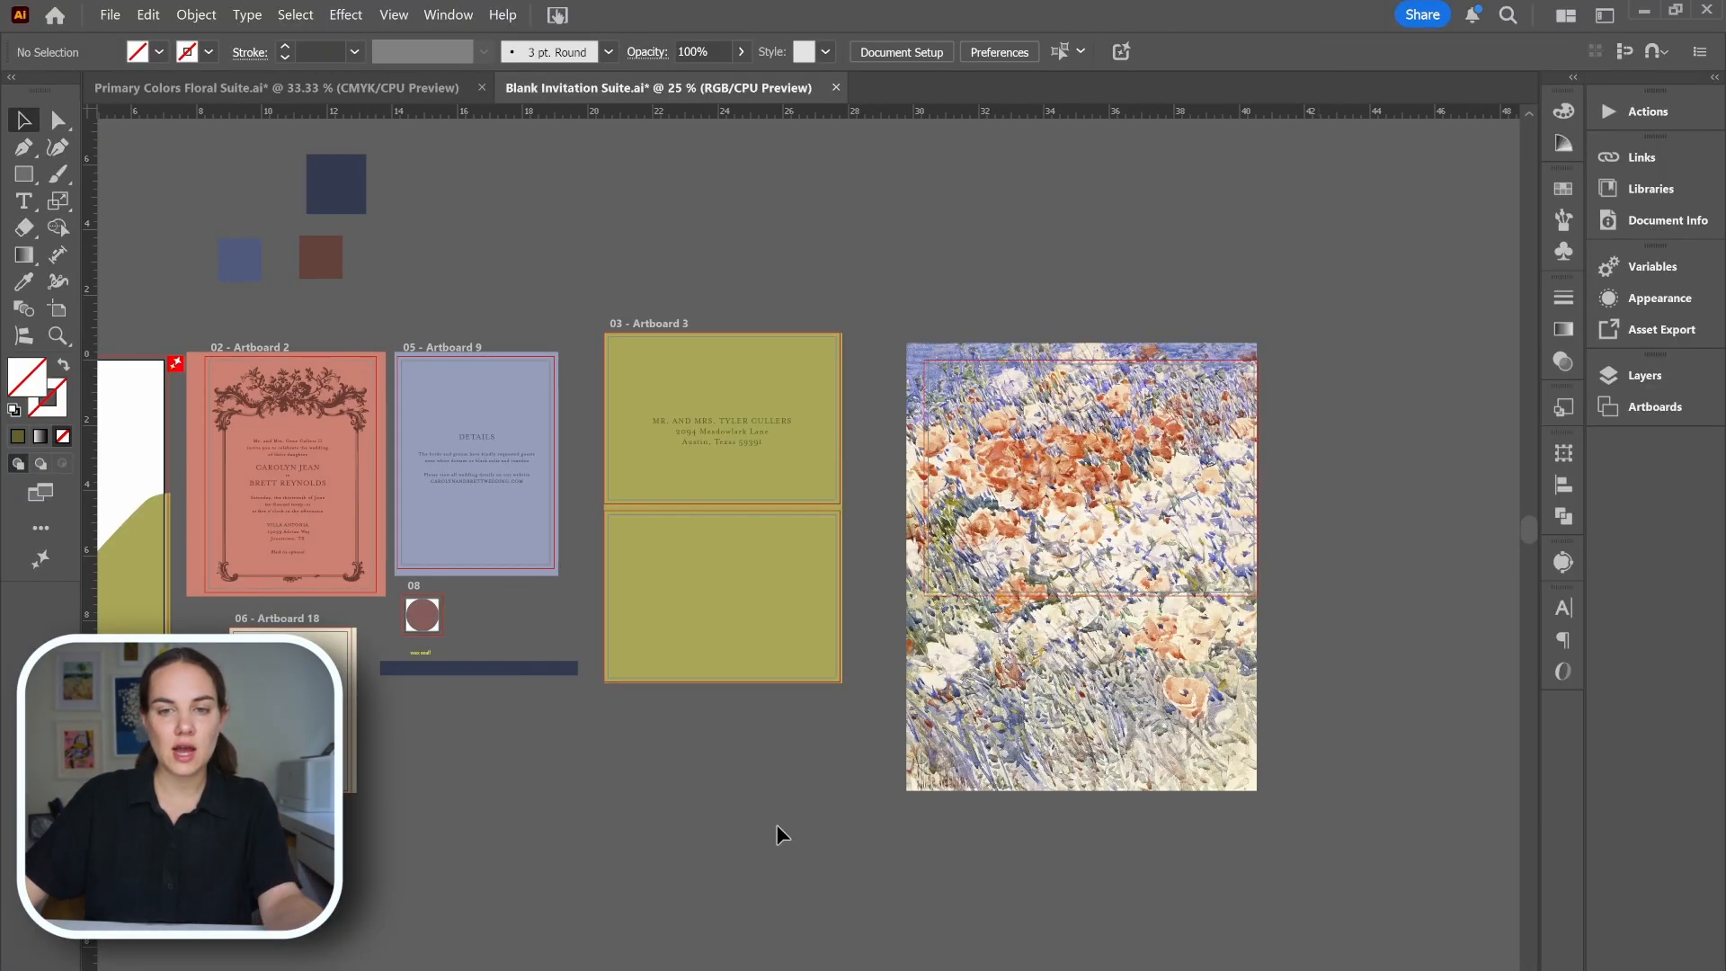
{"action": "scroll", "coordinate": [705, 825], "scroll_direction": "left", "scroll_amount": 4}
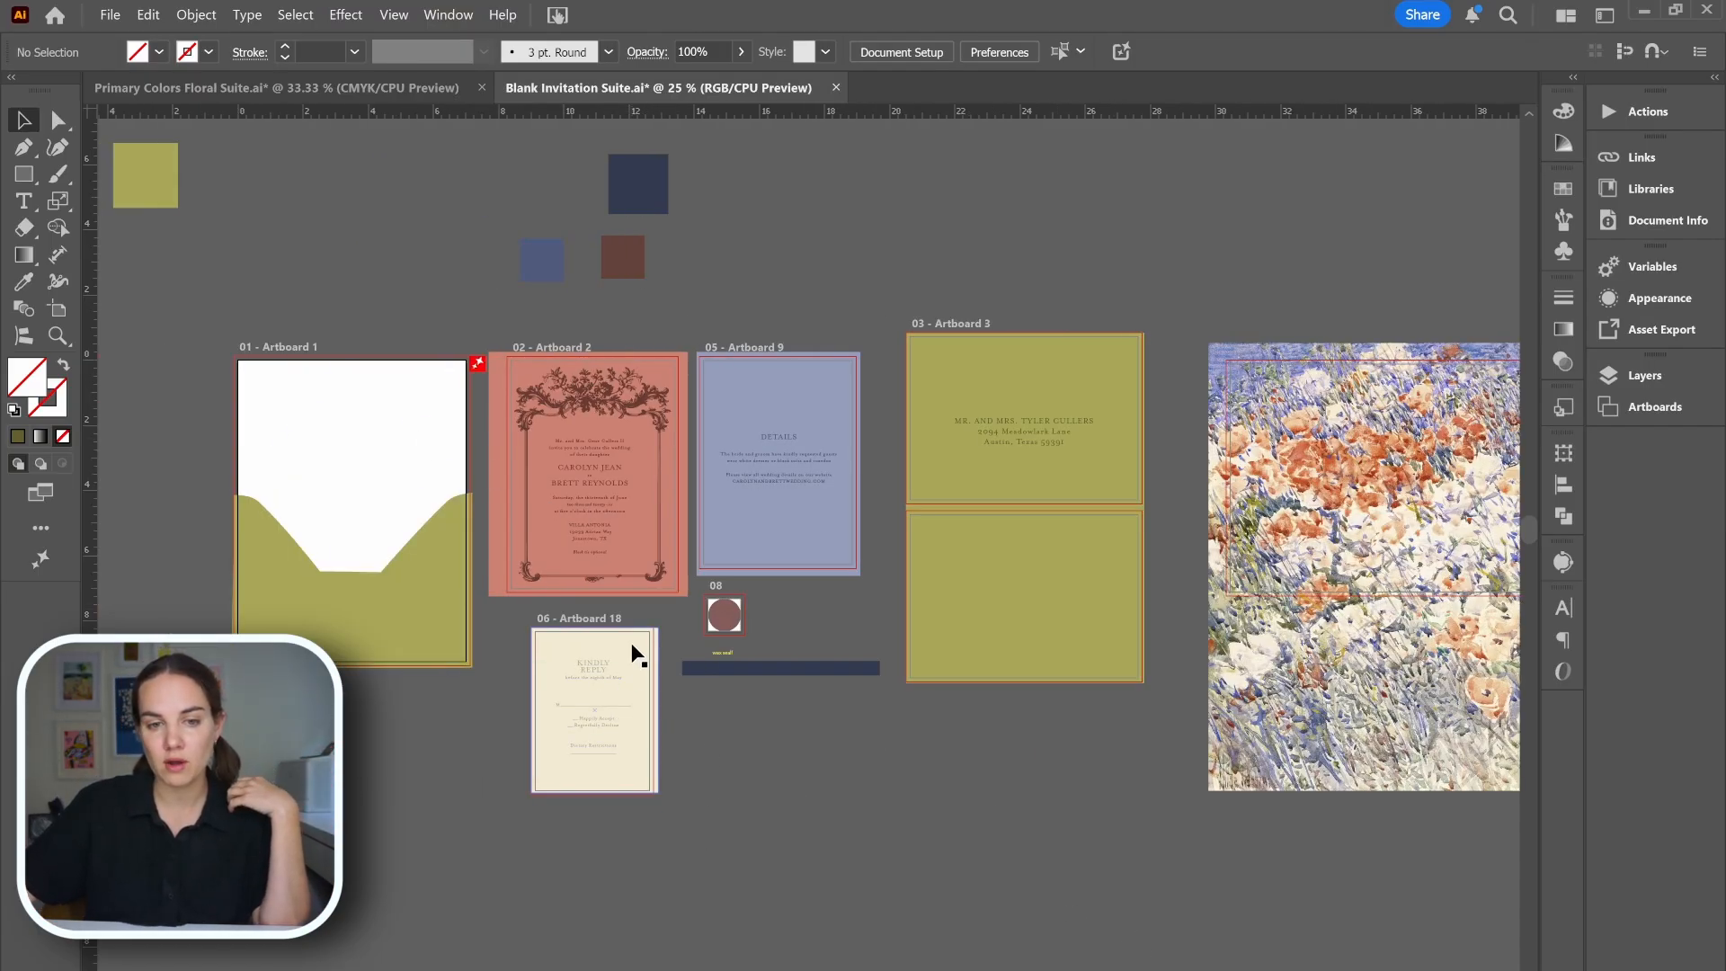
{"action": "left_click", "coordinate": [547, 685]}
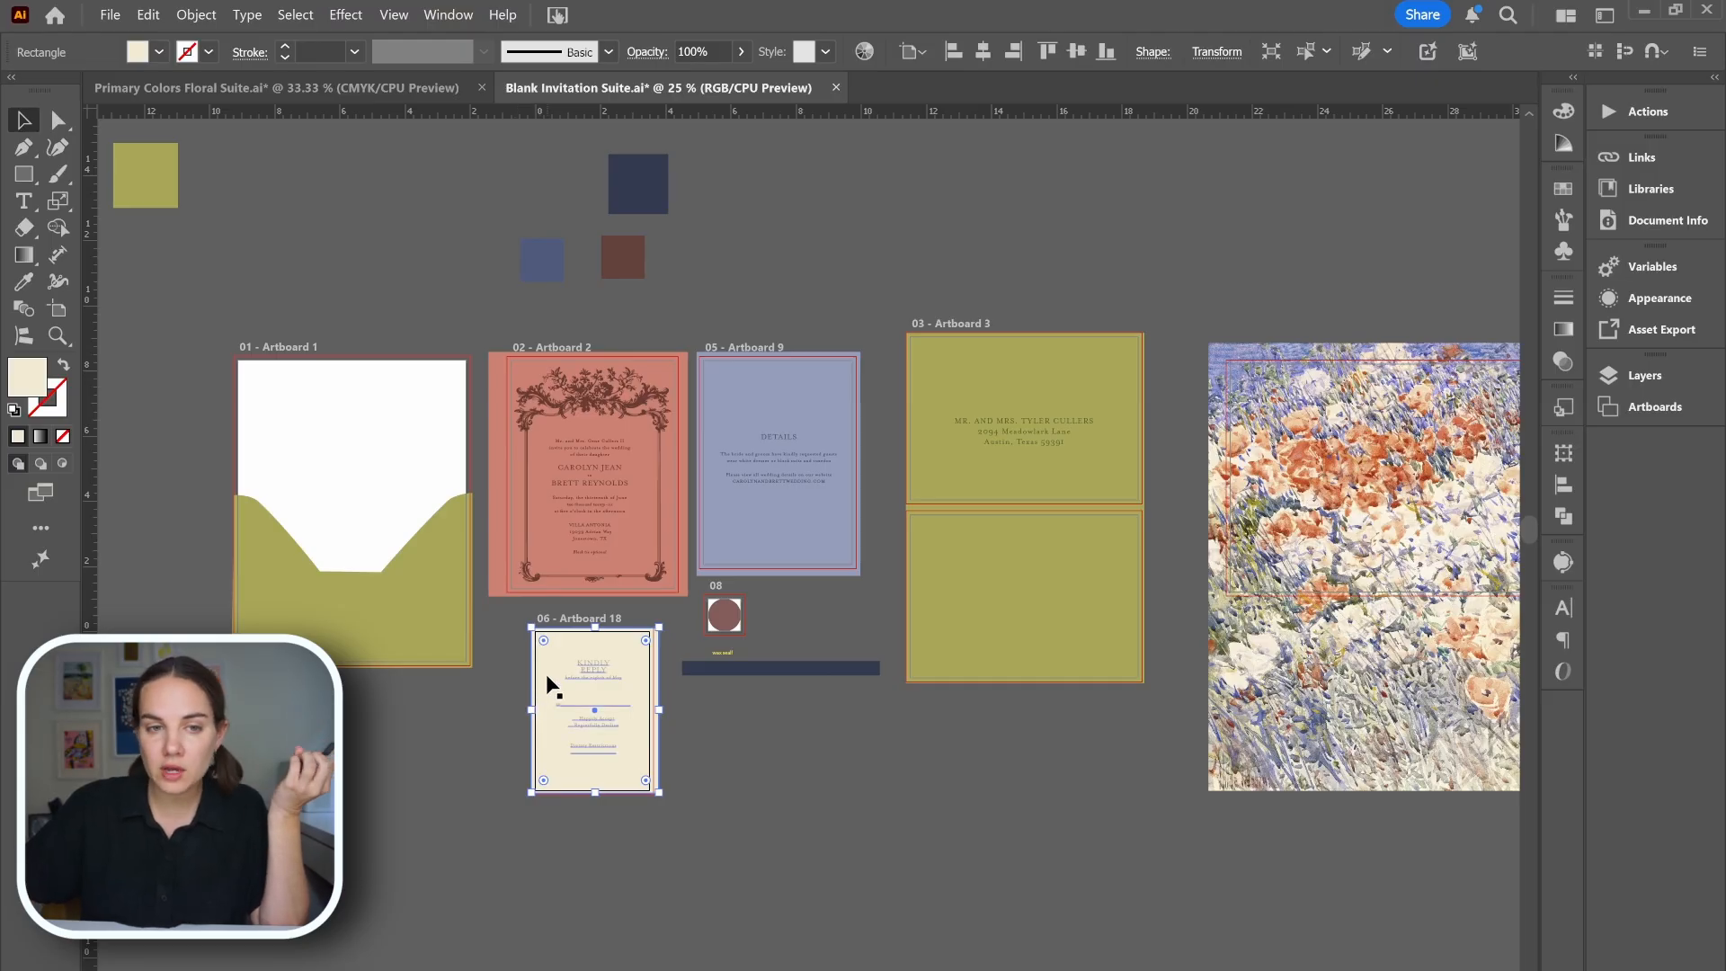
{"action": "left_click", "coordinate": [453, 798]}
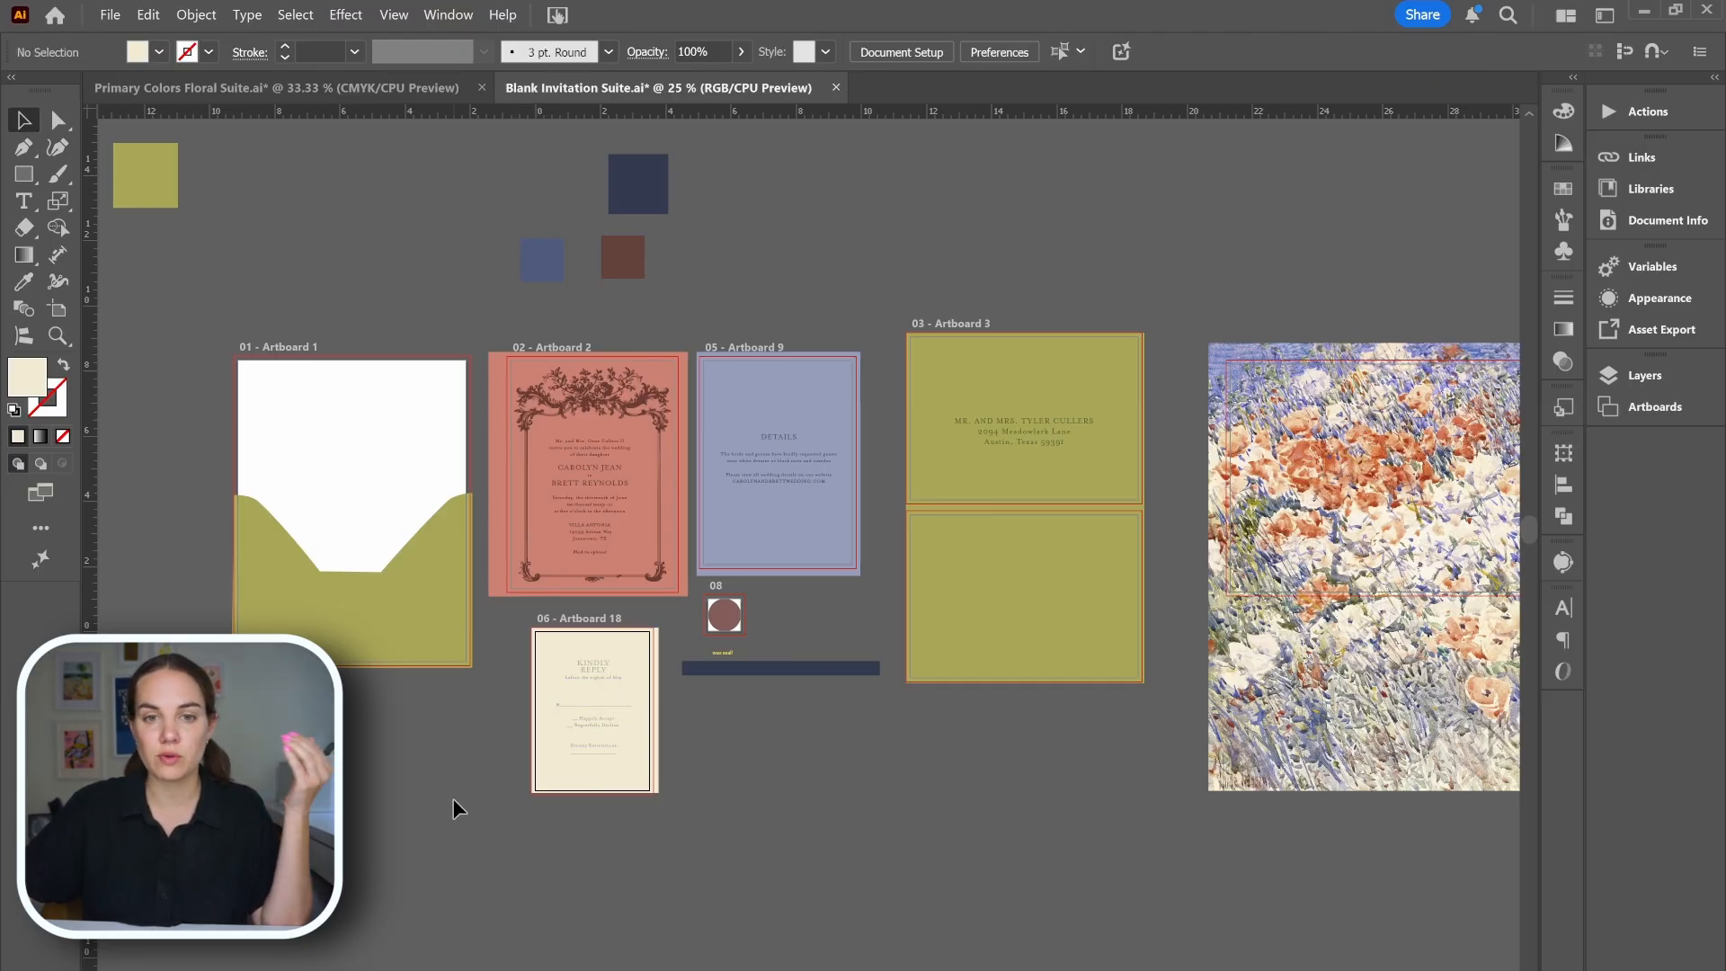
- Copy the striped envelope liner from the Primary Colors Floral Suite document and place it behind the envelope front on Artboard 1
{"action": "left_click", "coordinate": [333, 93]}
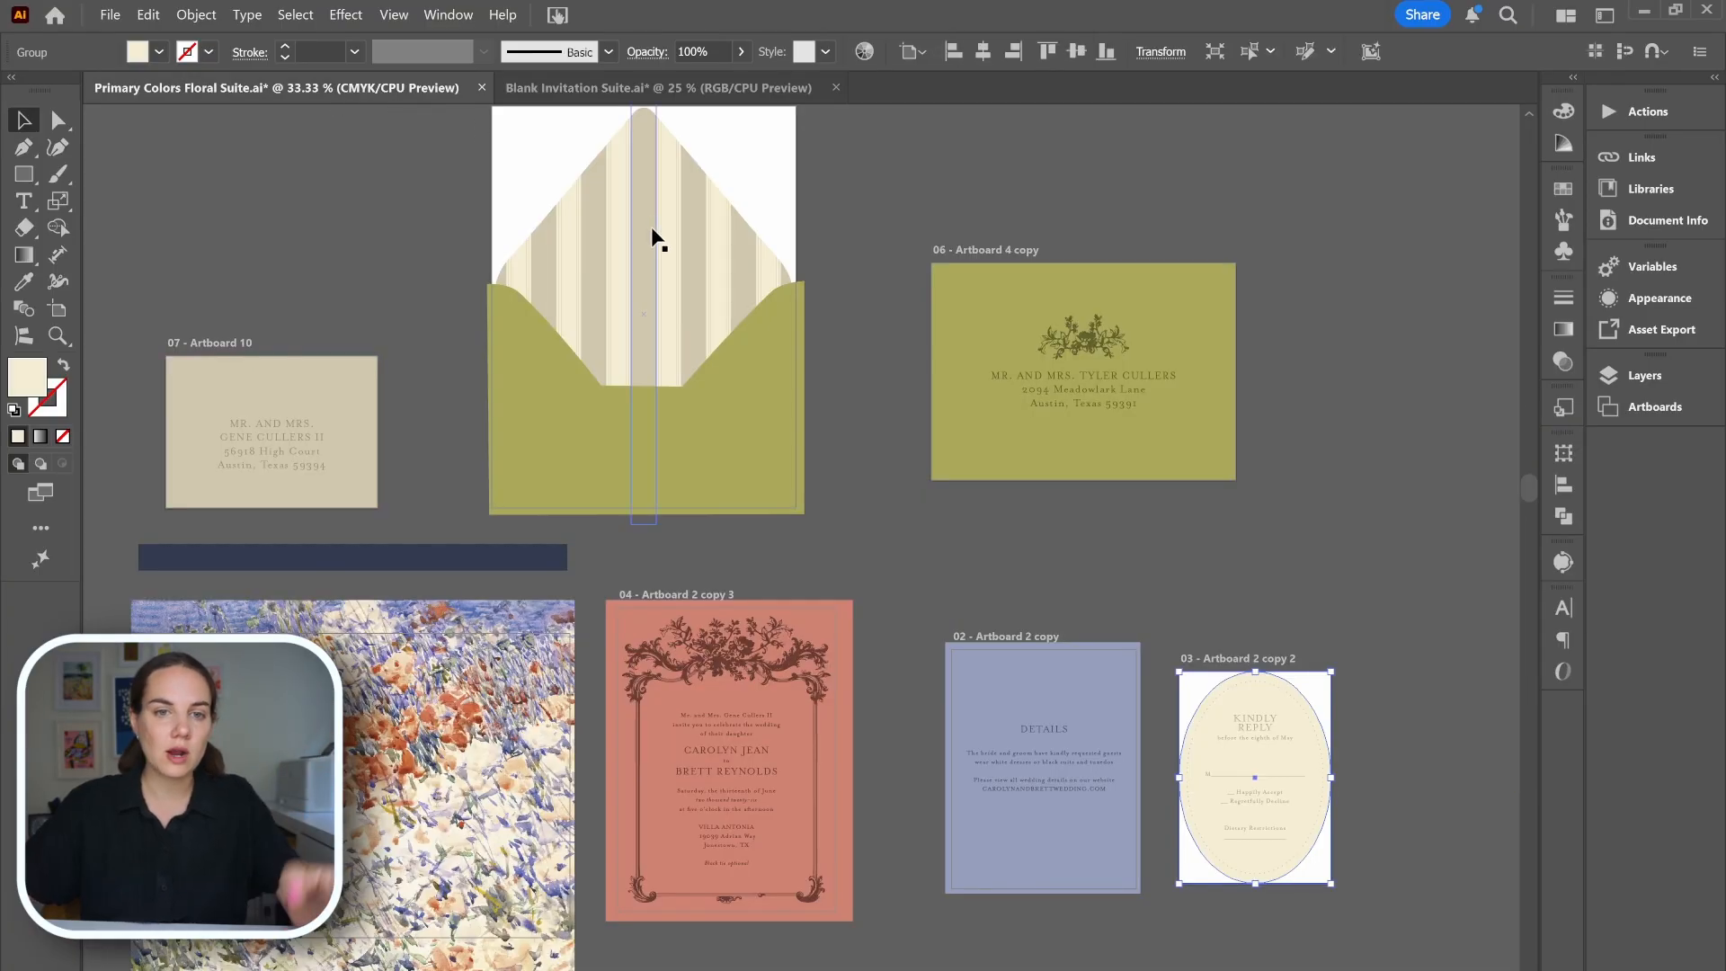
{"action": "key", "text": "ctrl+Tab"}
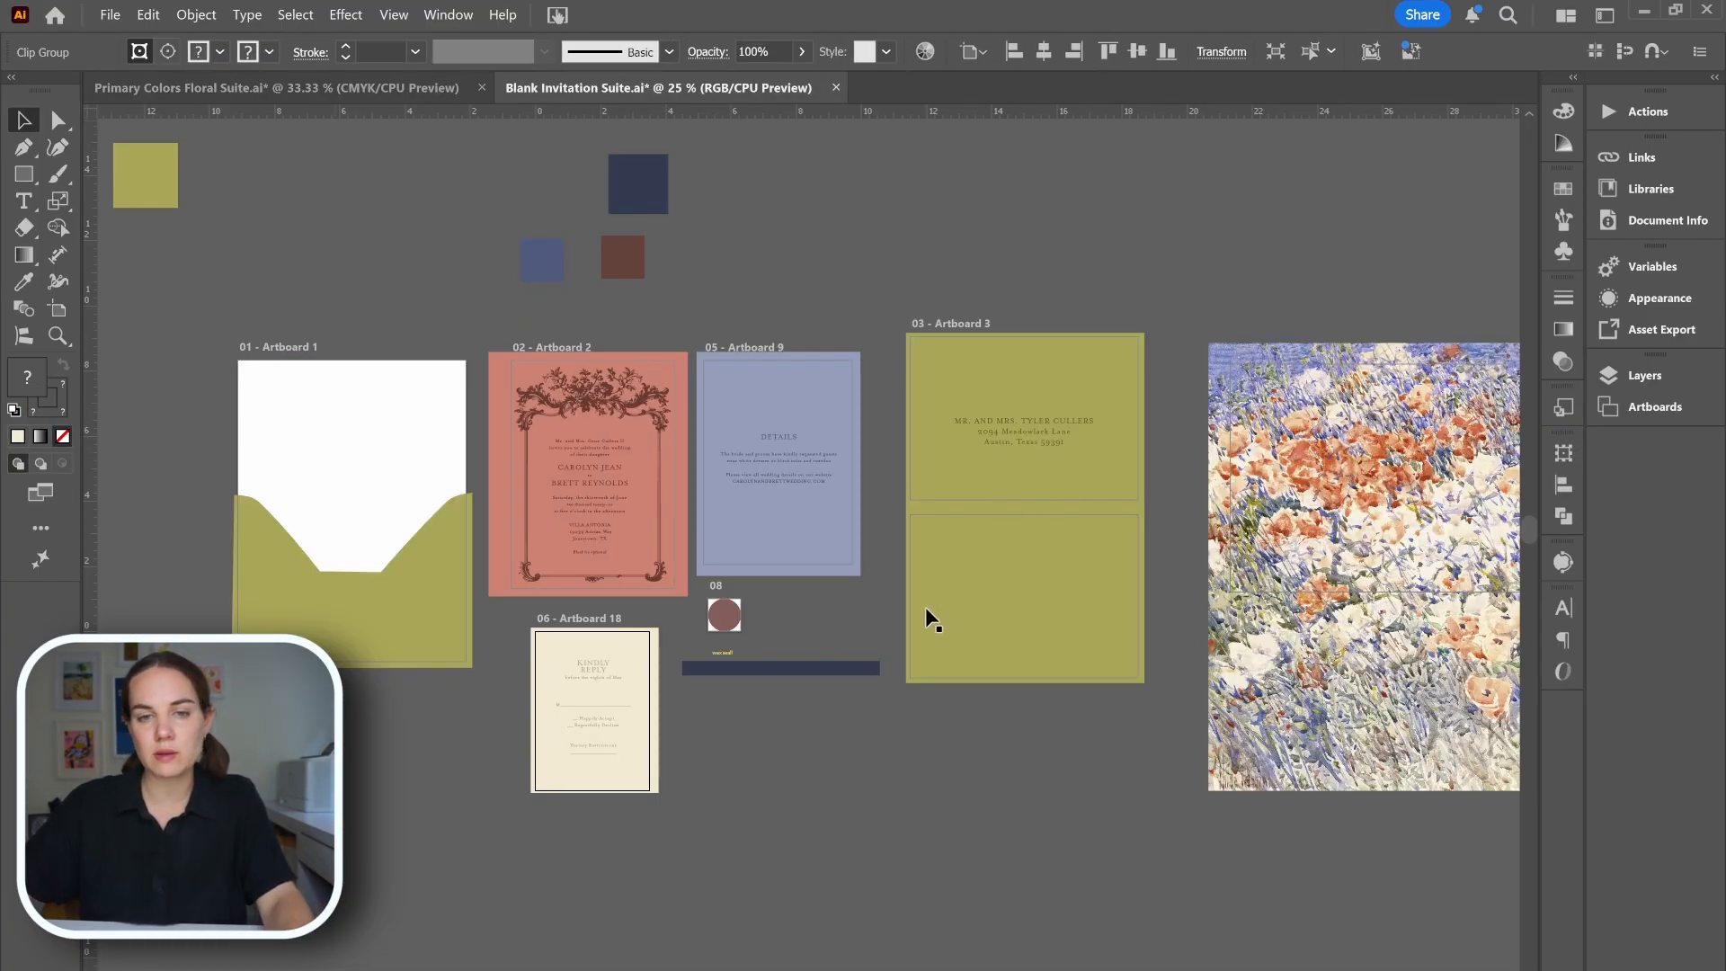
{"action": "key", "text": "ctrl+v"}
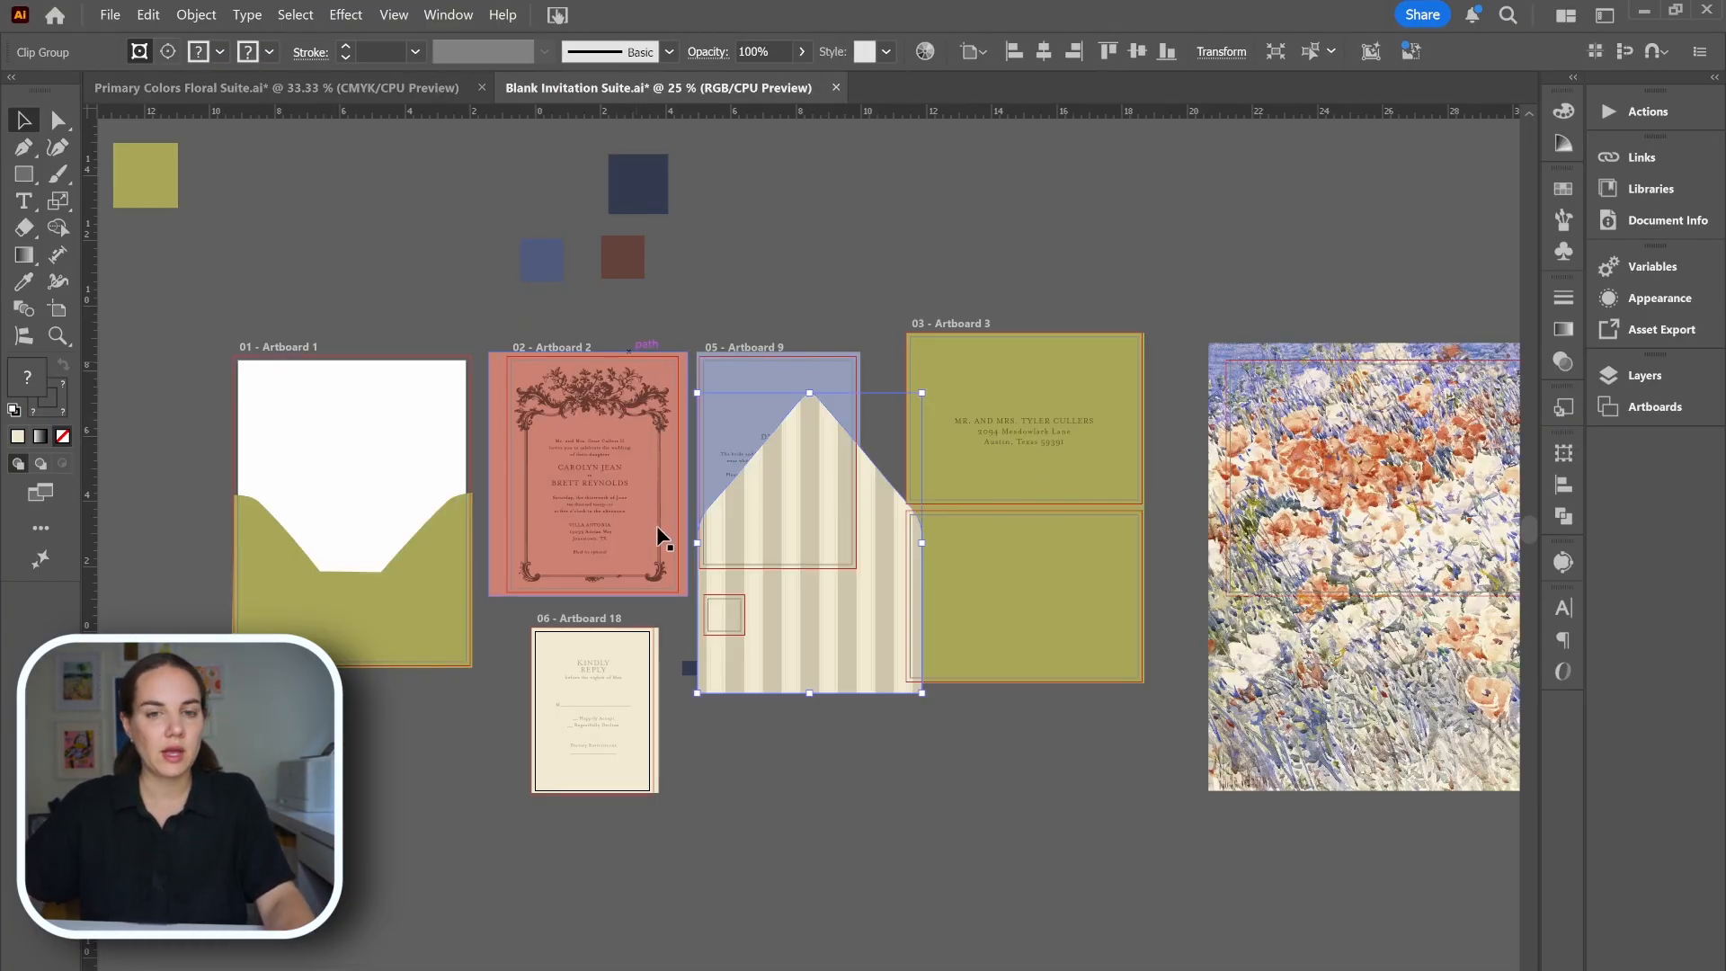
{"action": "left_click_drag", "start_coordinate": [758, 563], "coordinate": [424, 548]}
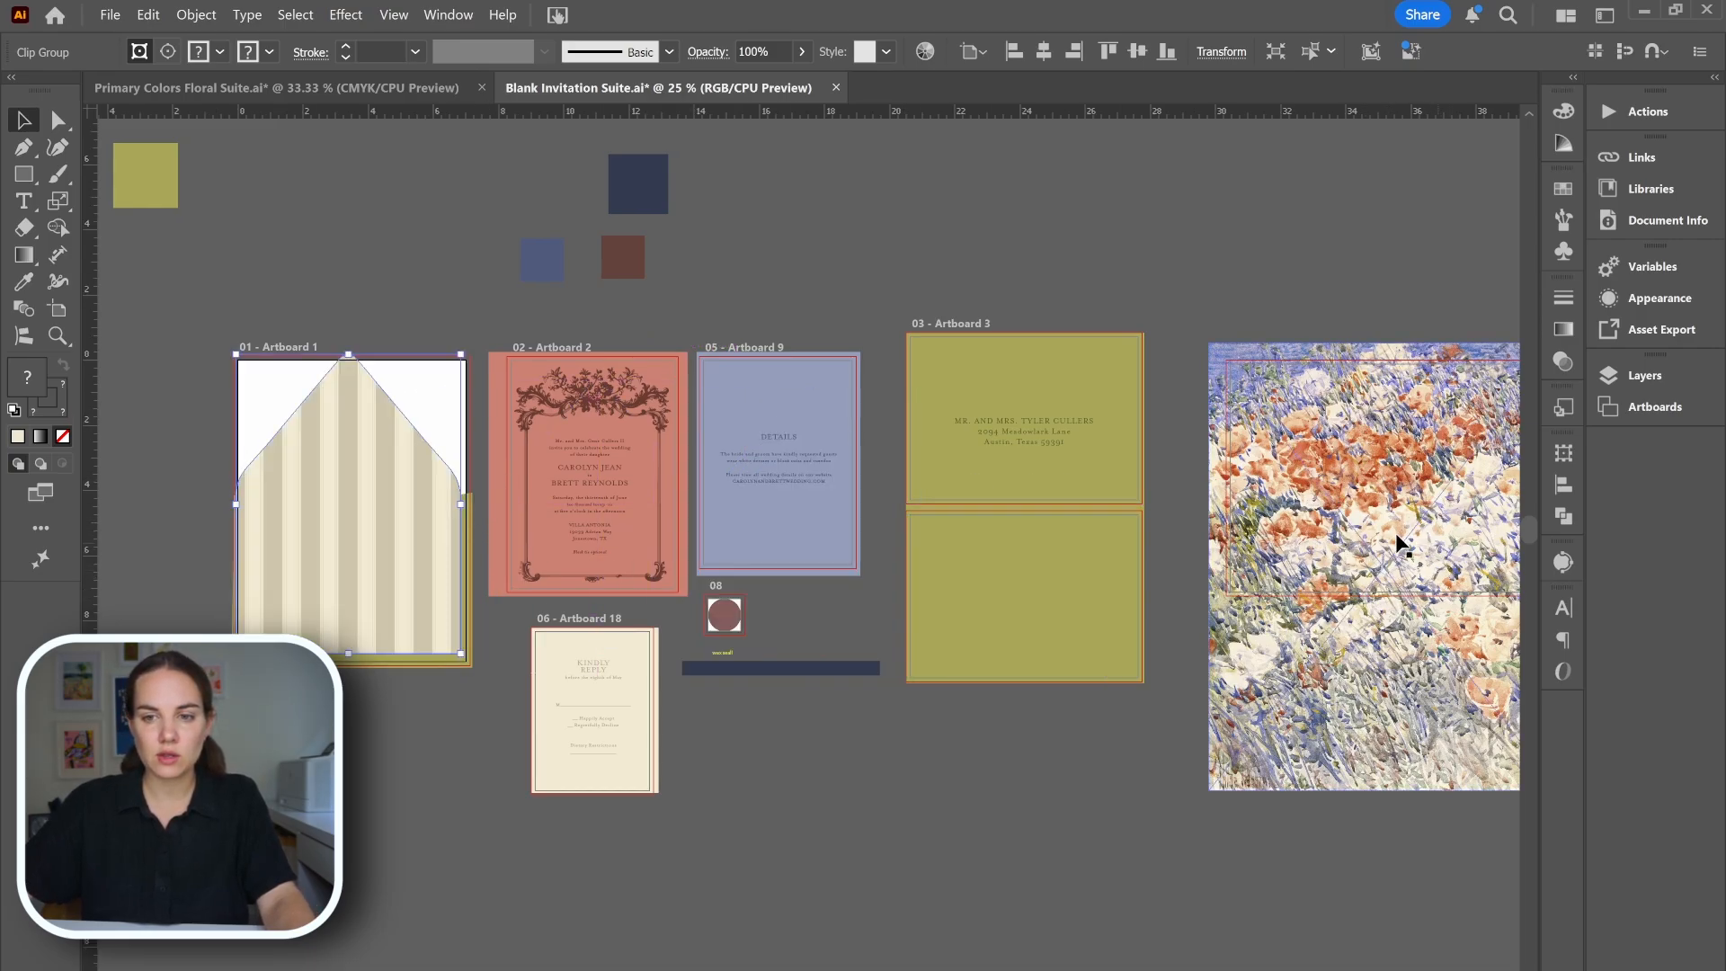
{"action": "key", "text": "ctrl+bracketleft"}
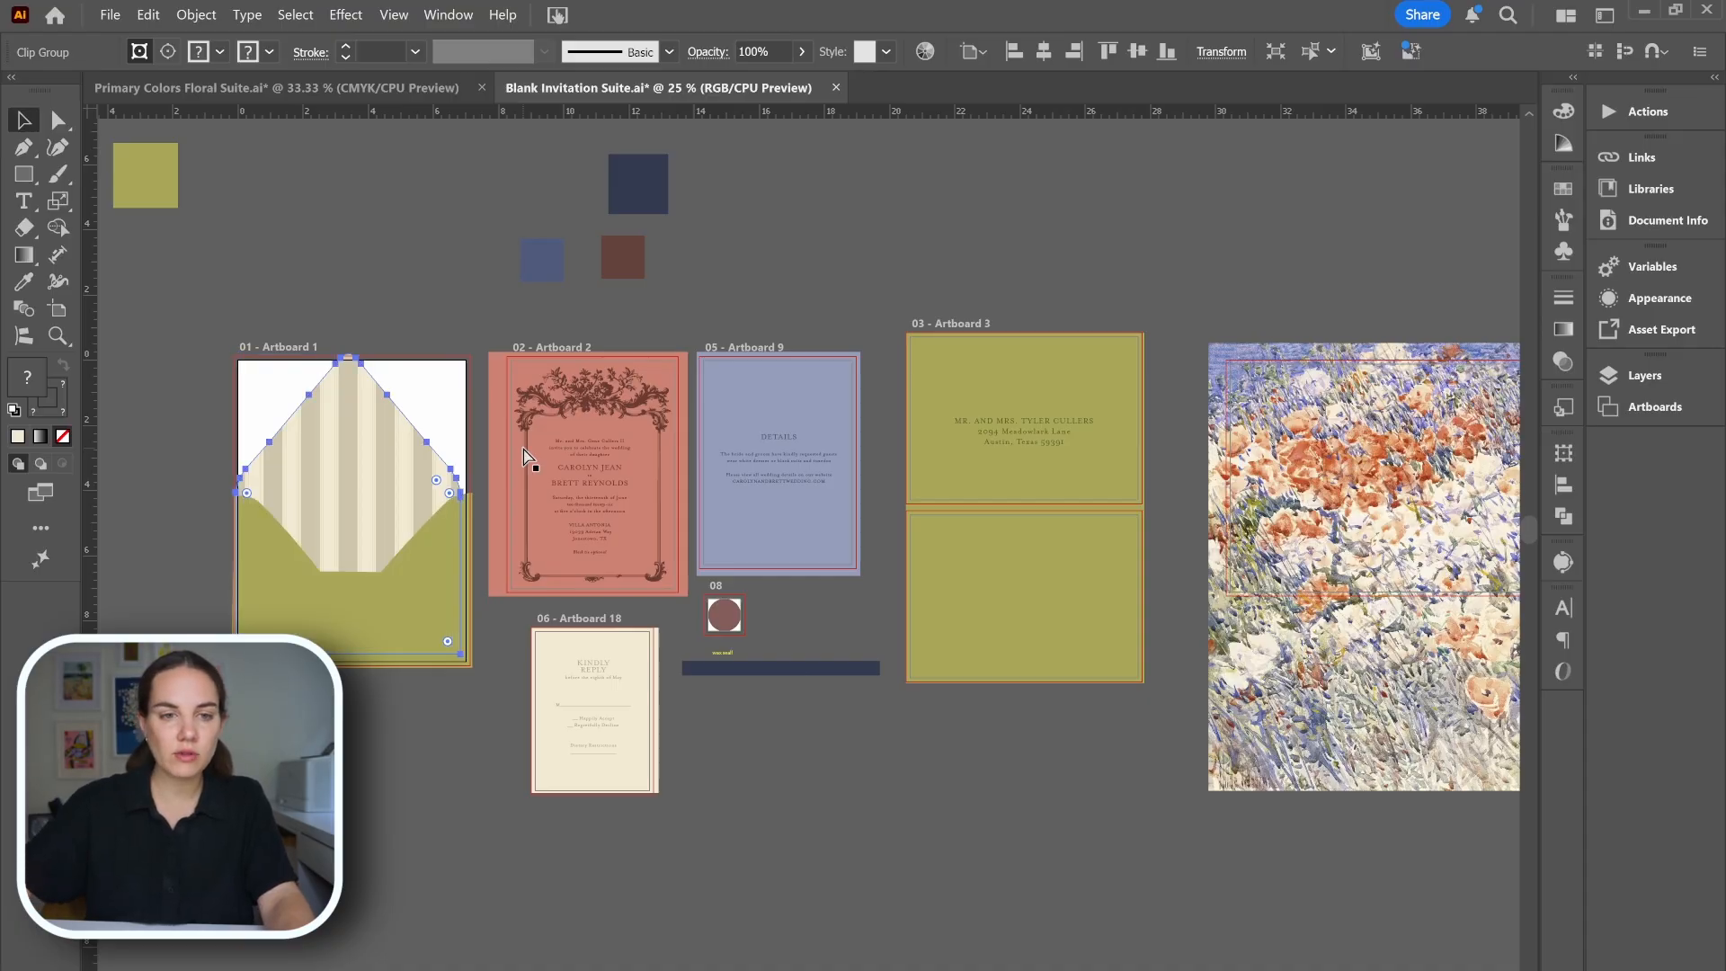
- Nudge the striped envelope liner into place and center it horizontally on Artboard 1
{"action": "left_click_drag", "start_coordinate": [390, 461], "coordinate": [384, 465]}
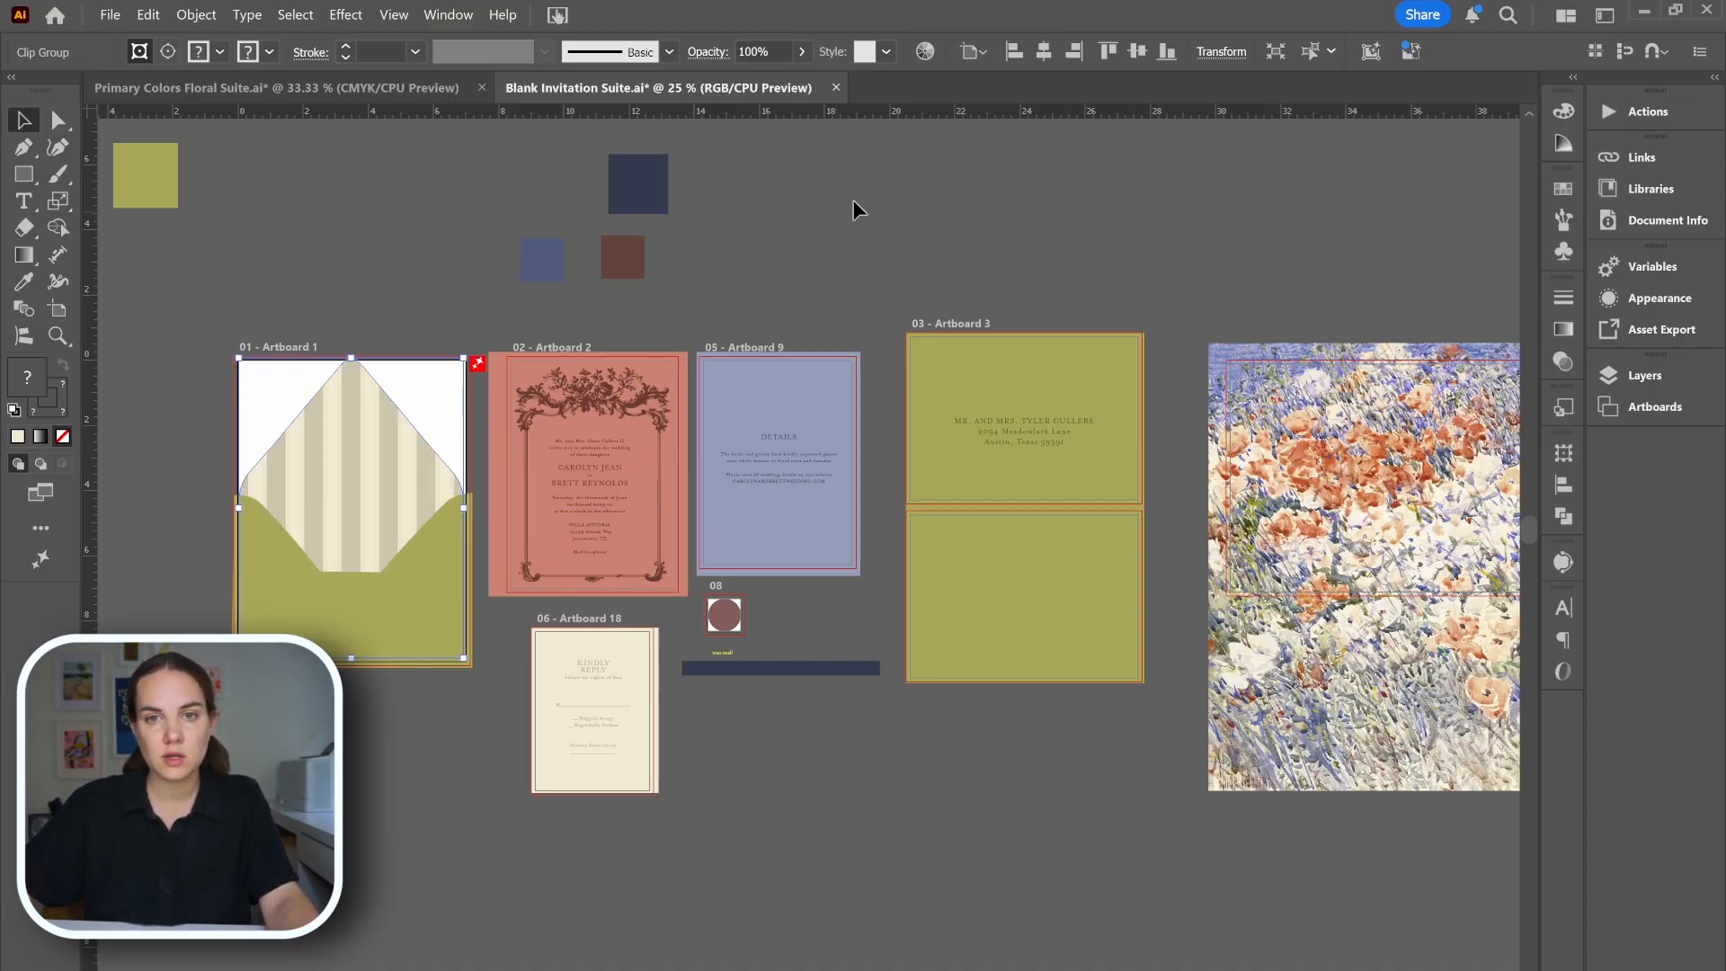
{"action": "left_click", "coordinate": [1036, 54]}
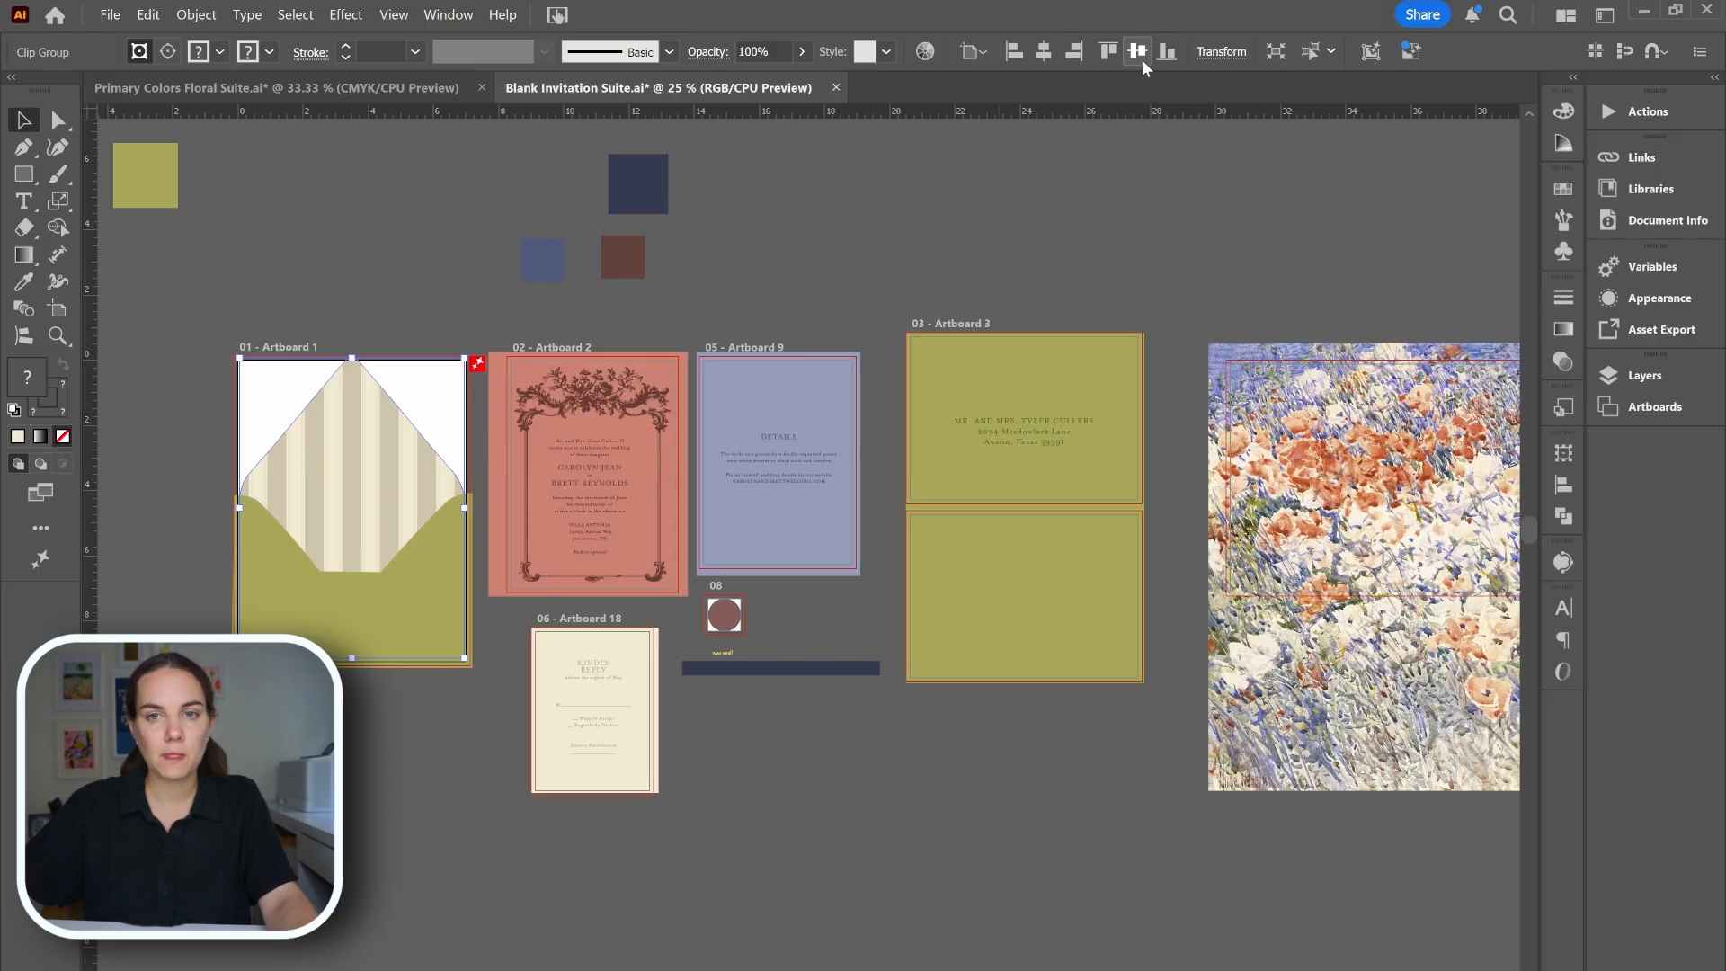
{"action": "left_click", "coordinate": [1125, 200]}
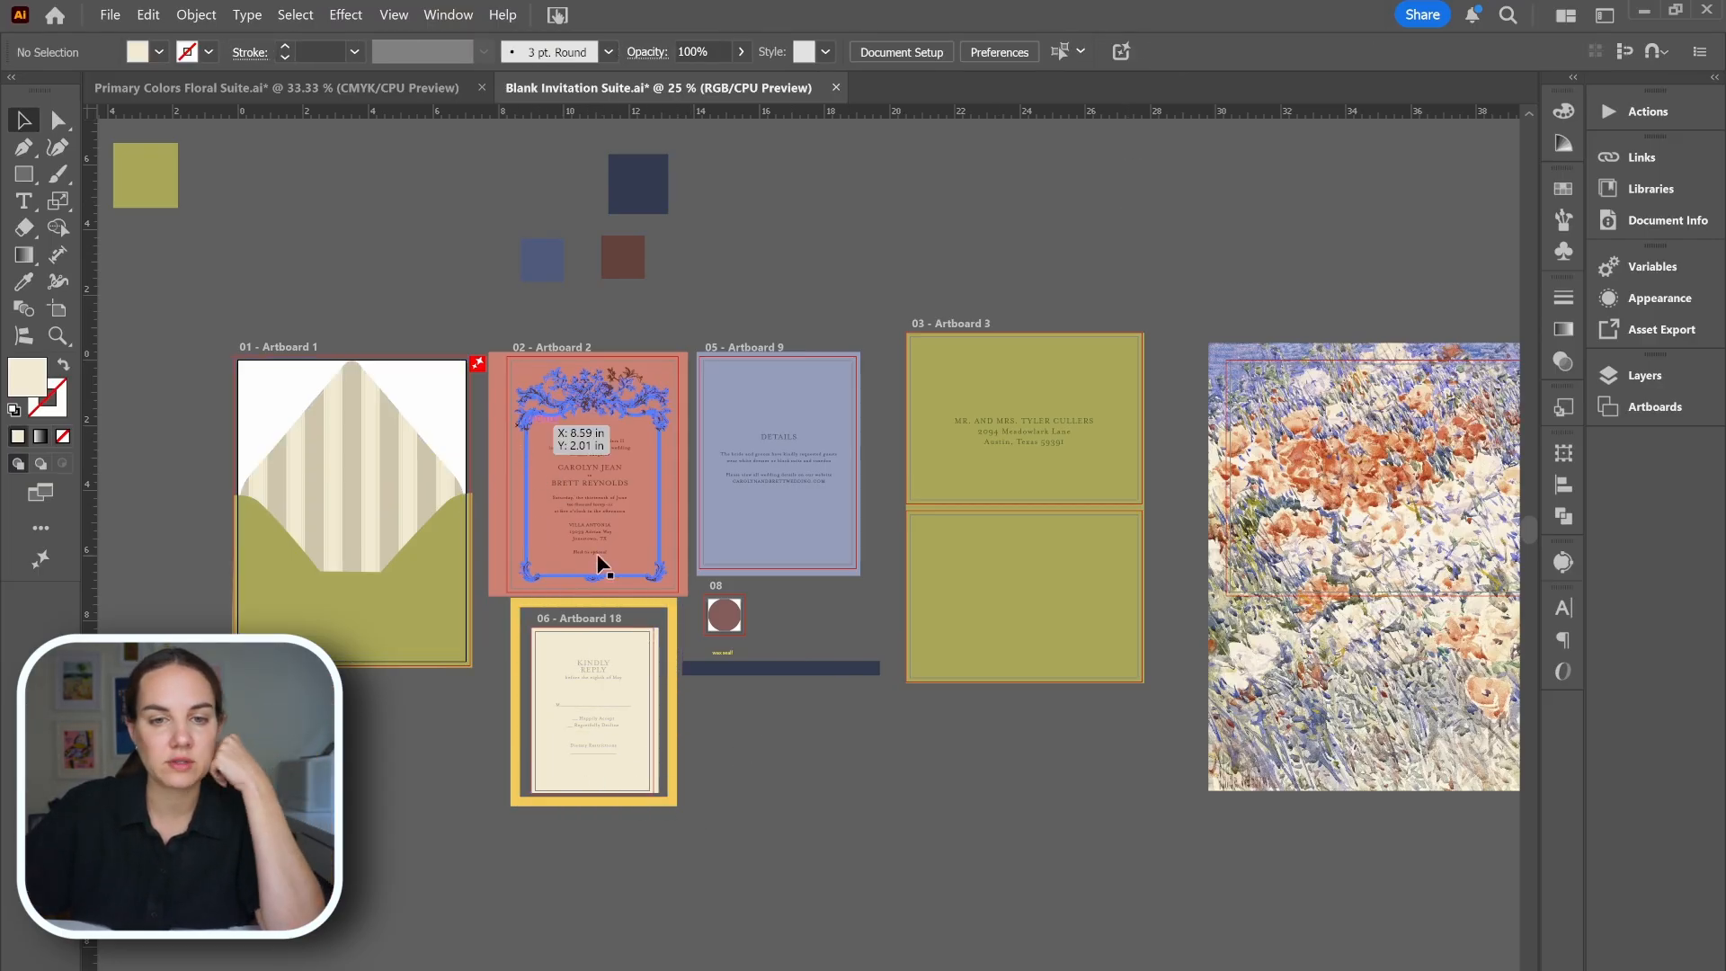
- Delete the rectangular cream background from the Kindly Reply card on Artboard 18 and inspect the oval card with its dotted border
{"action": "left_click", "coordinate": [650, 651]}
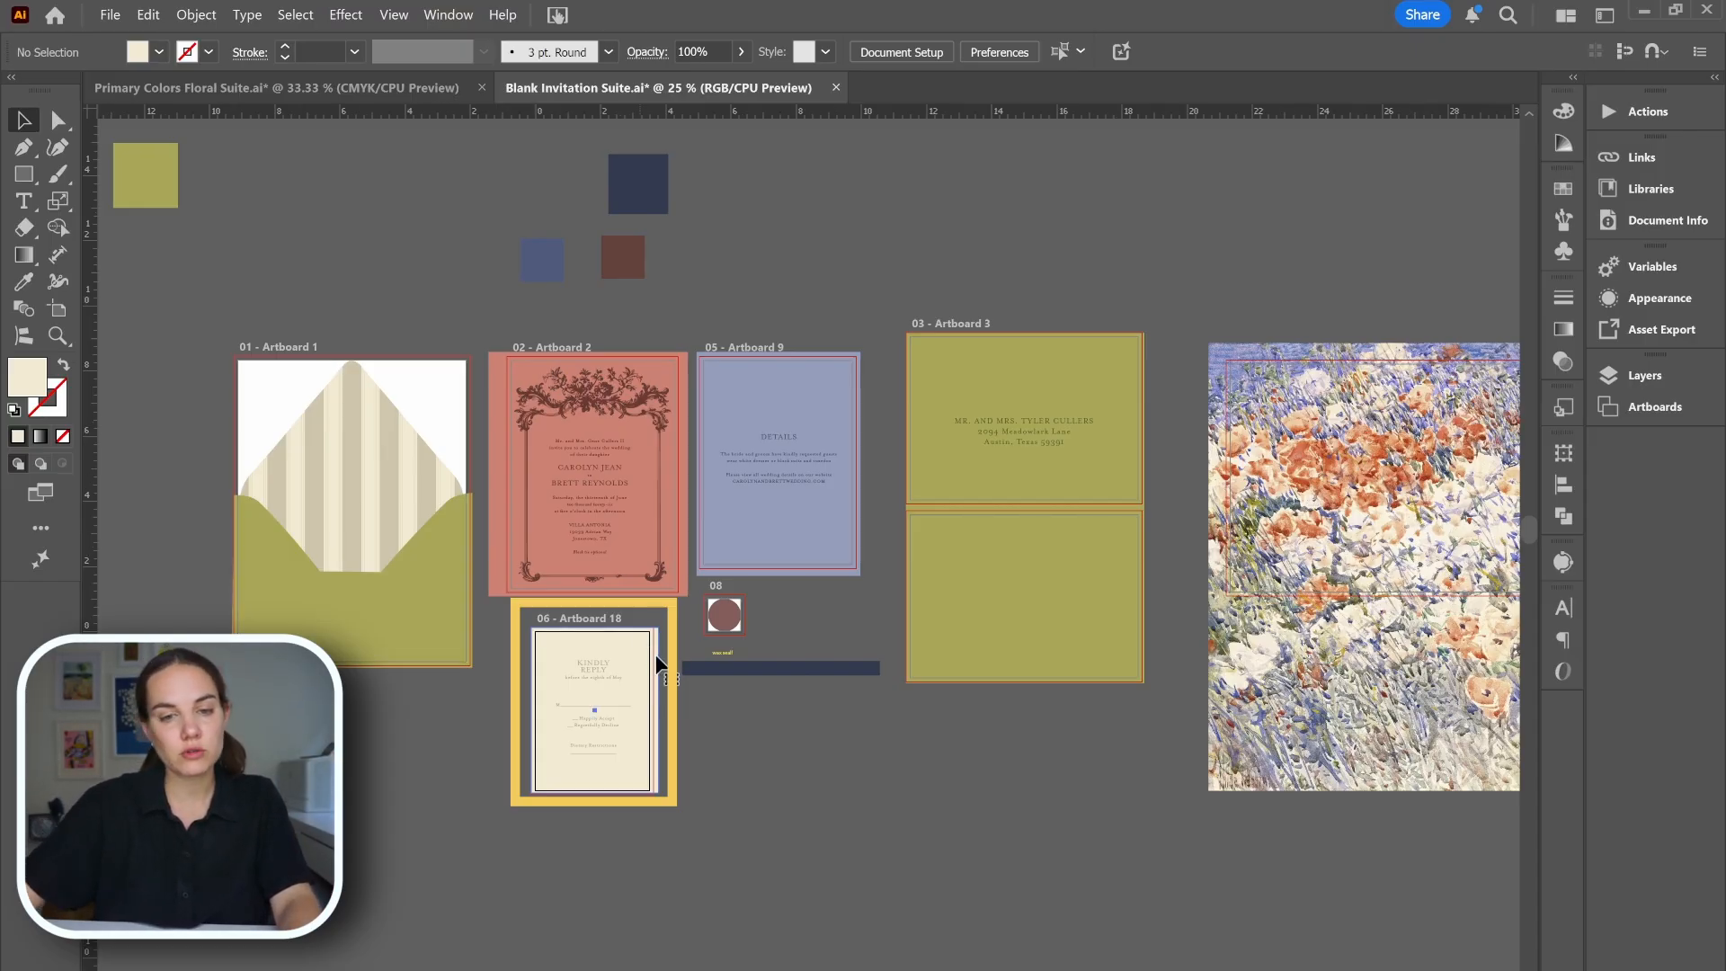
{"action": "left_click", "coordinate": [602, 636]}
{"action": "key", "text": "Delete"}
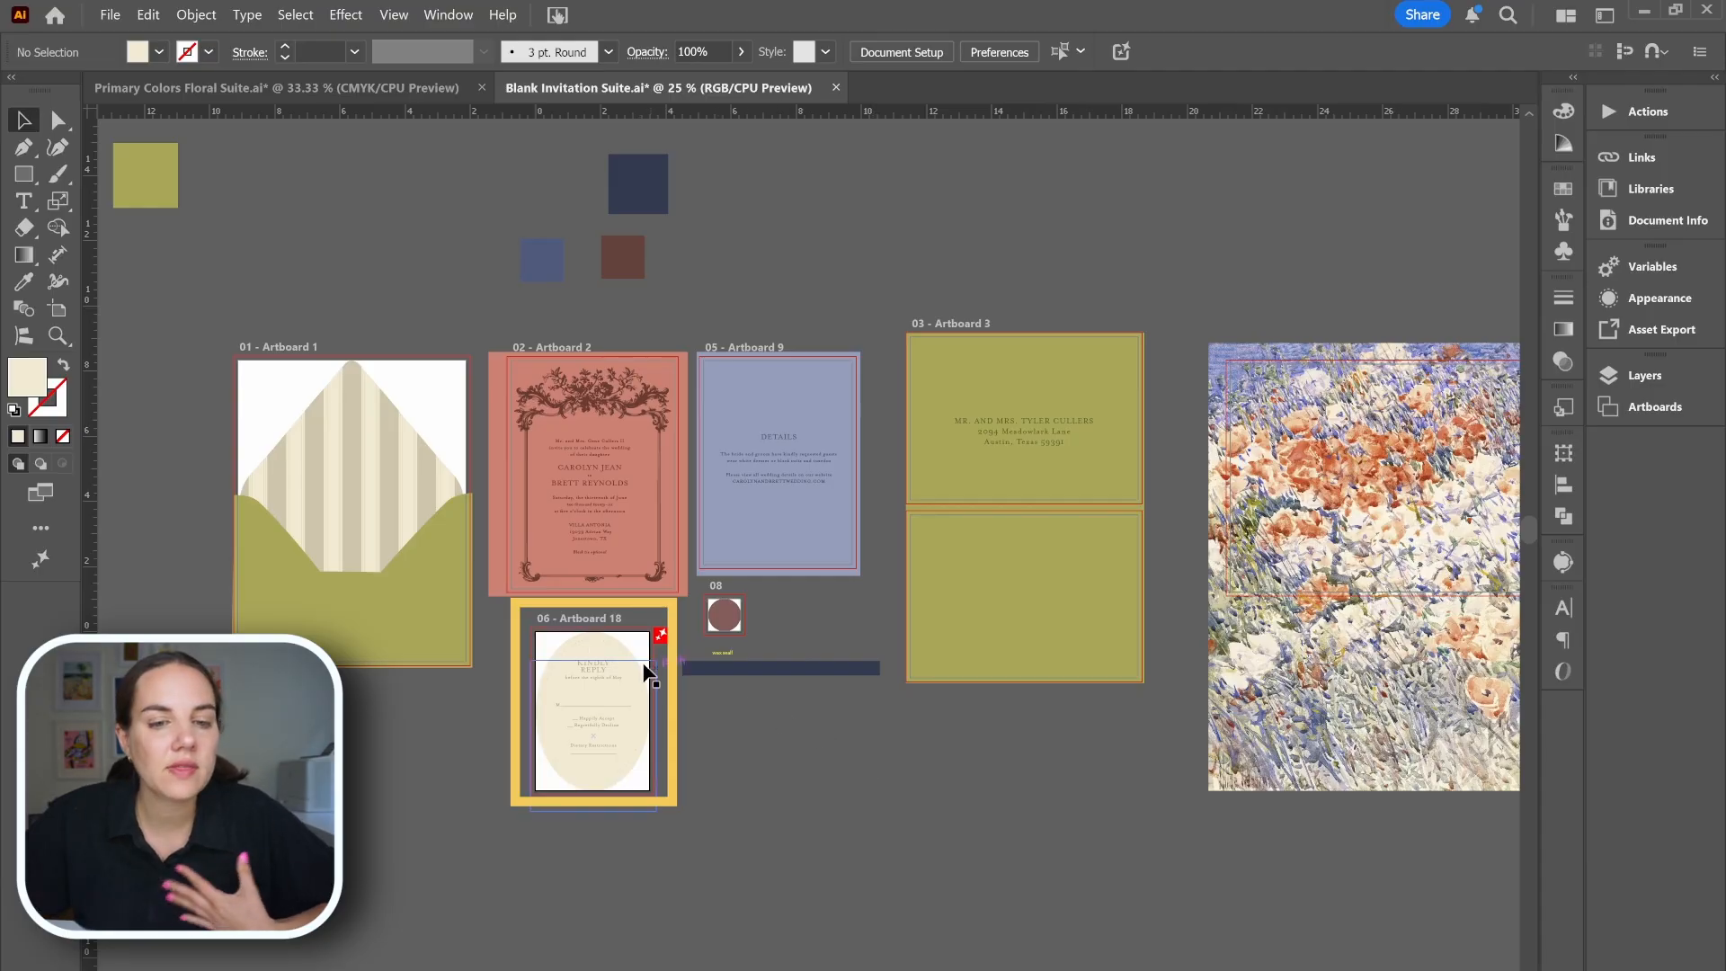
{"action": "left_click", "coordinate": [596, 643]}
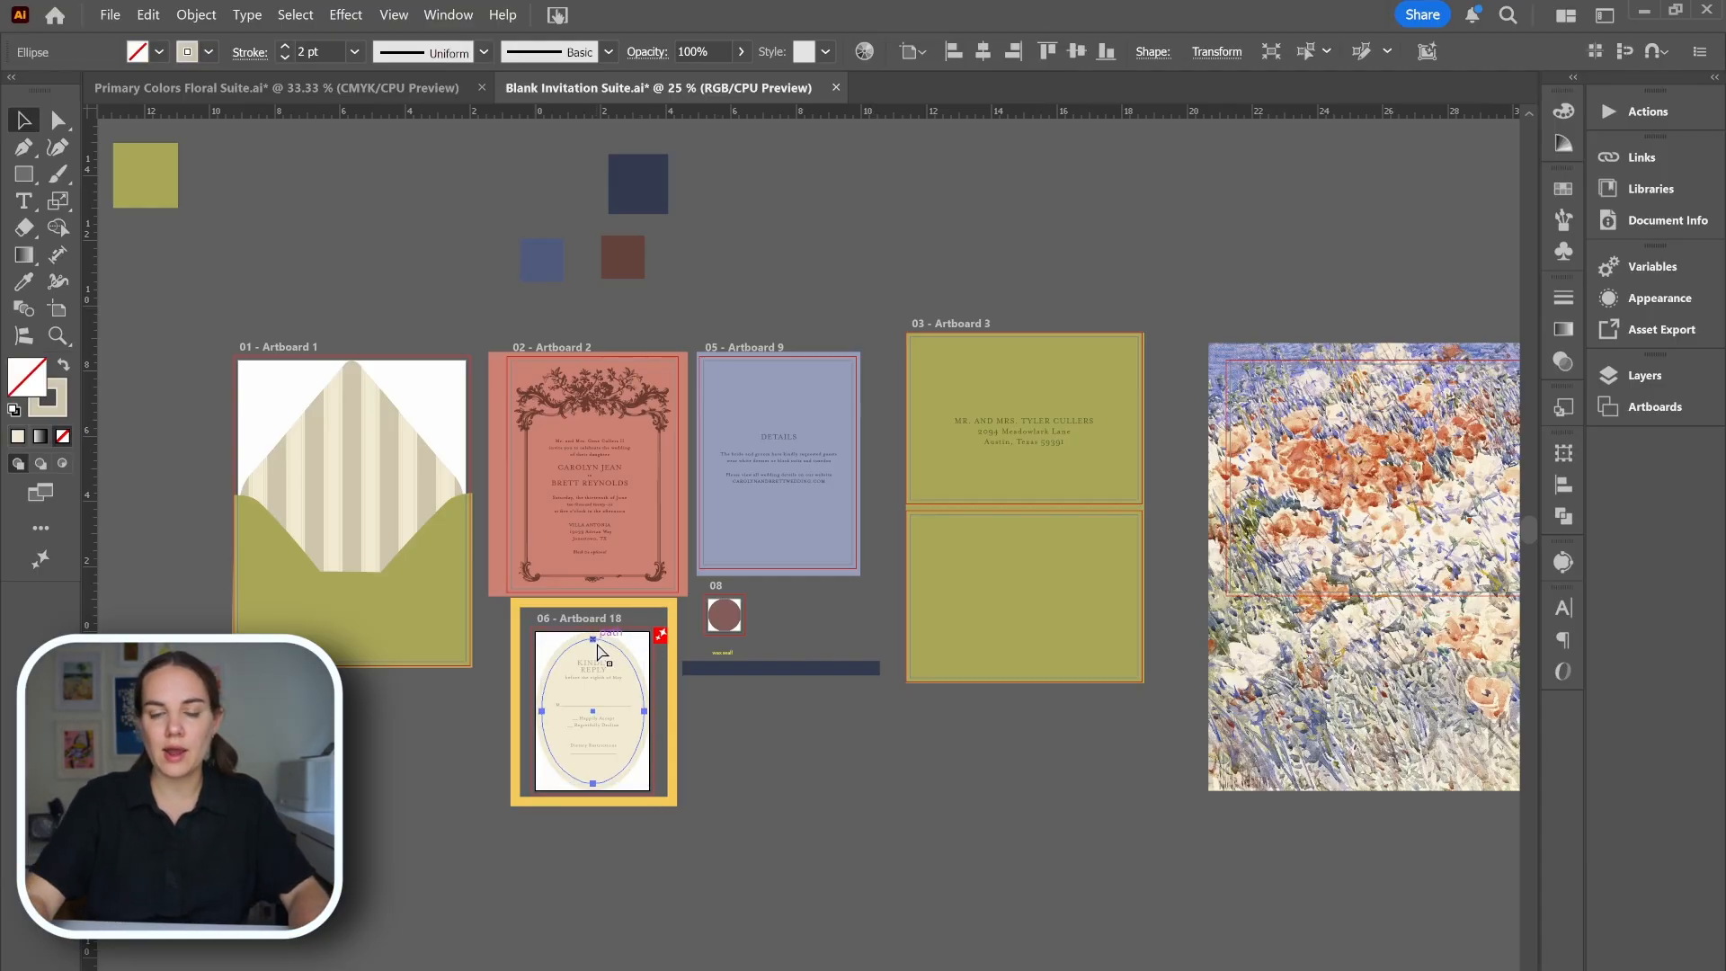
{"action": "key", "text": "ctrl+0"}
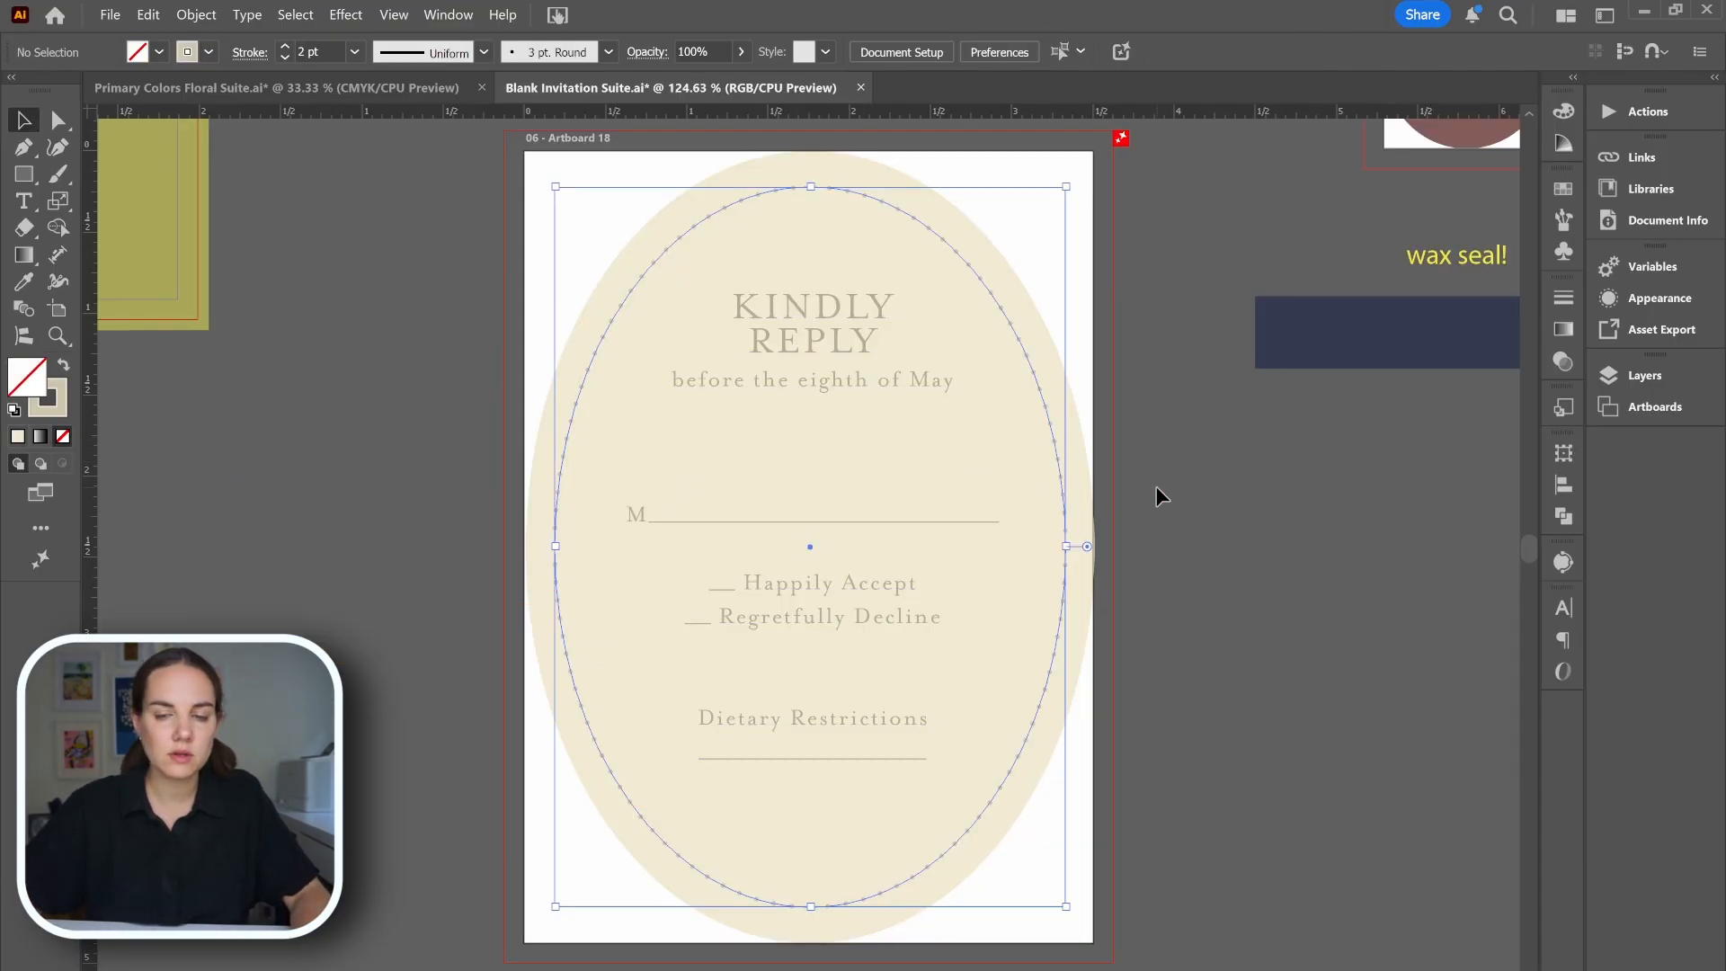
{"action": "left_click", "coordinate": [1156, 486]}
{"action": "key", "text": "ctrl+minus"}
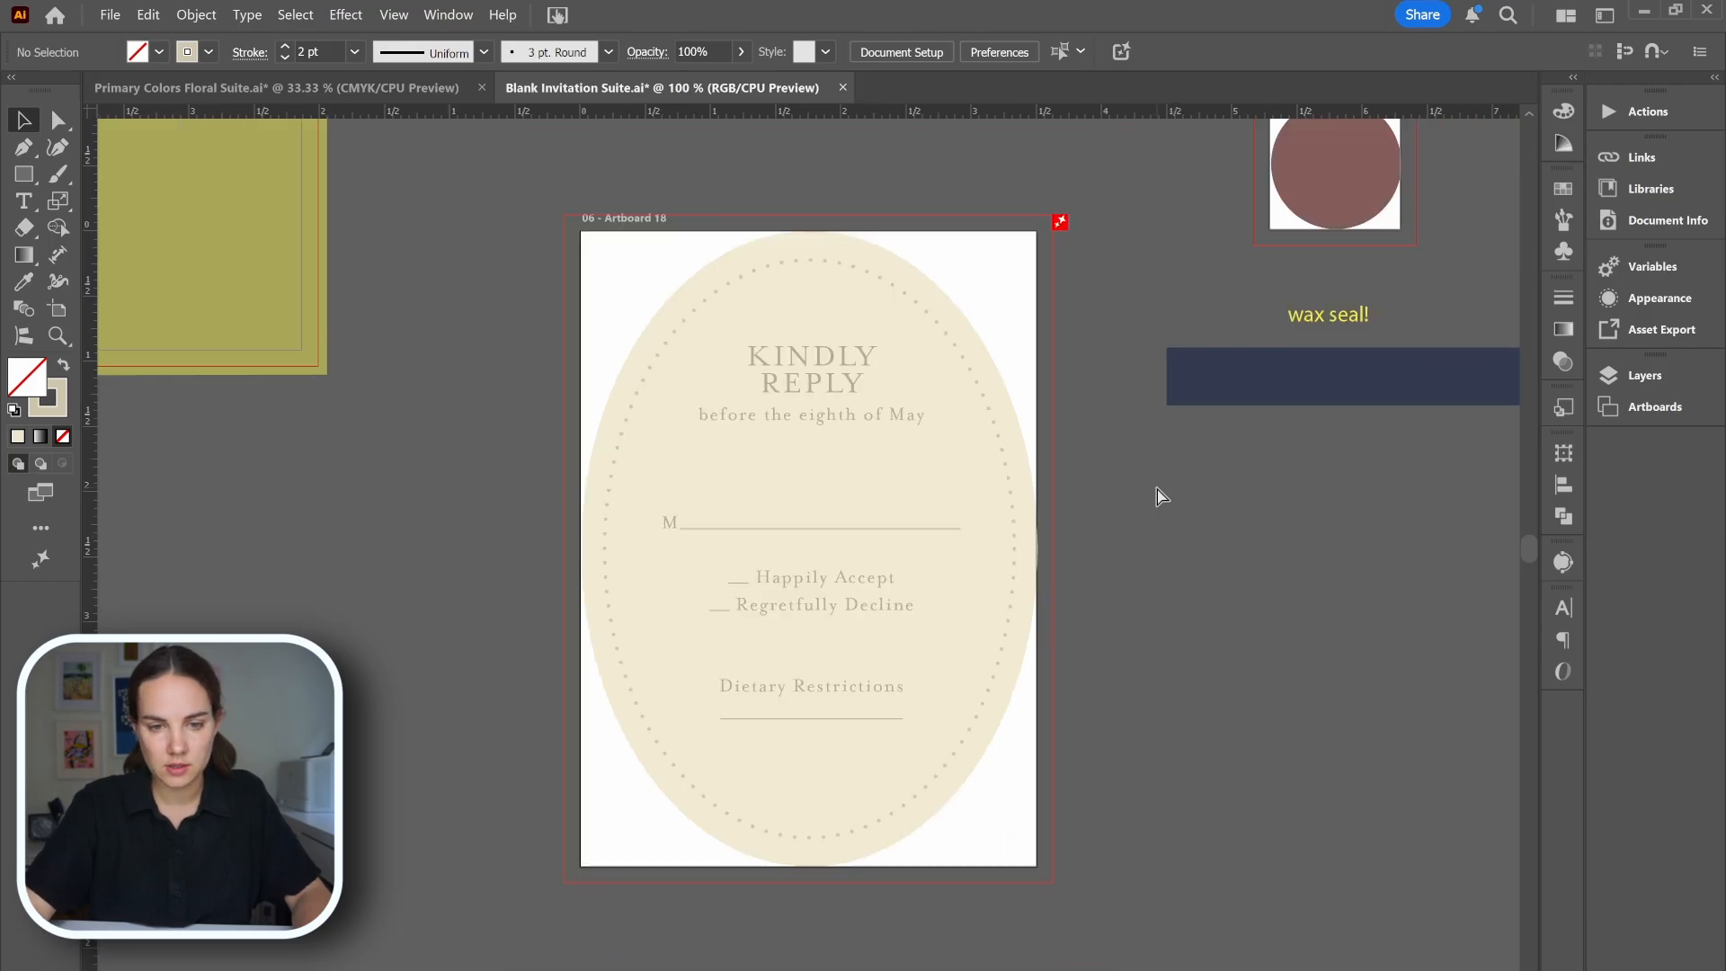
{"action": "key", "text": "ctrl+minus"}
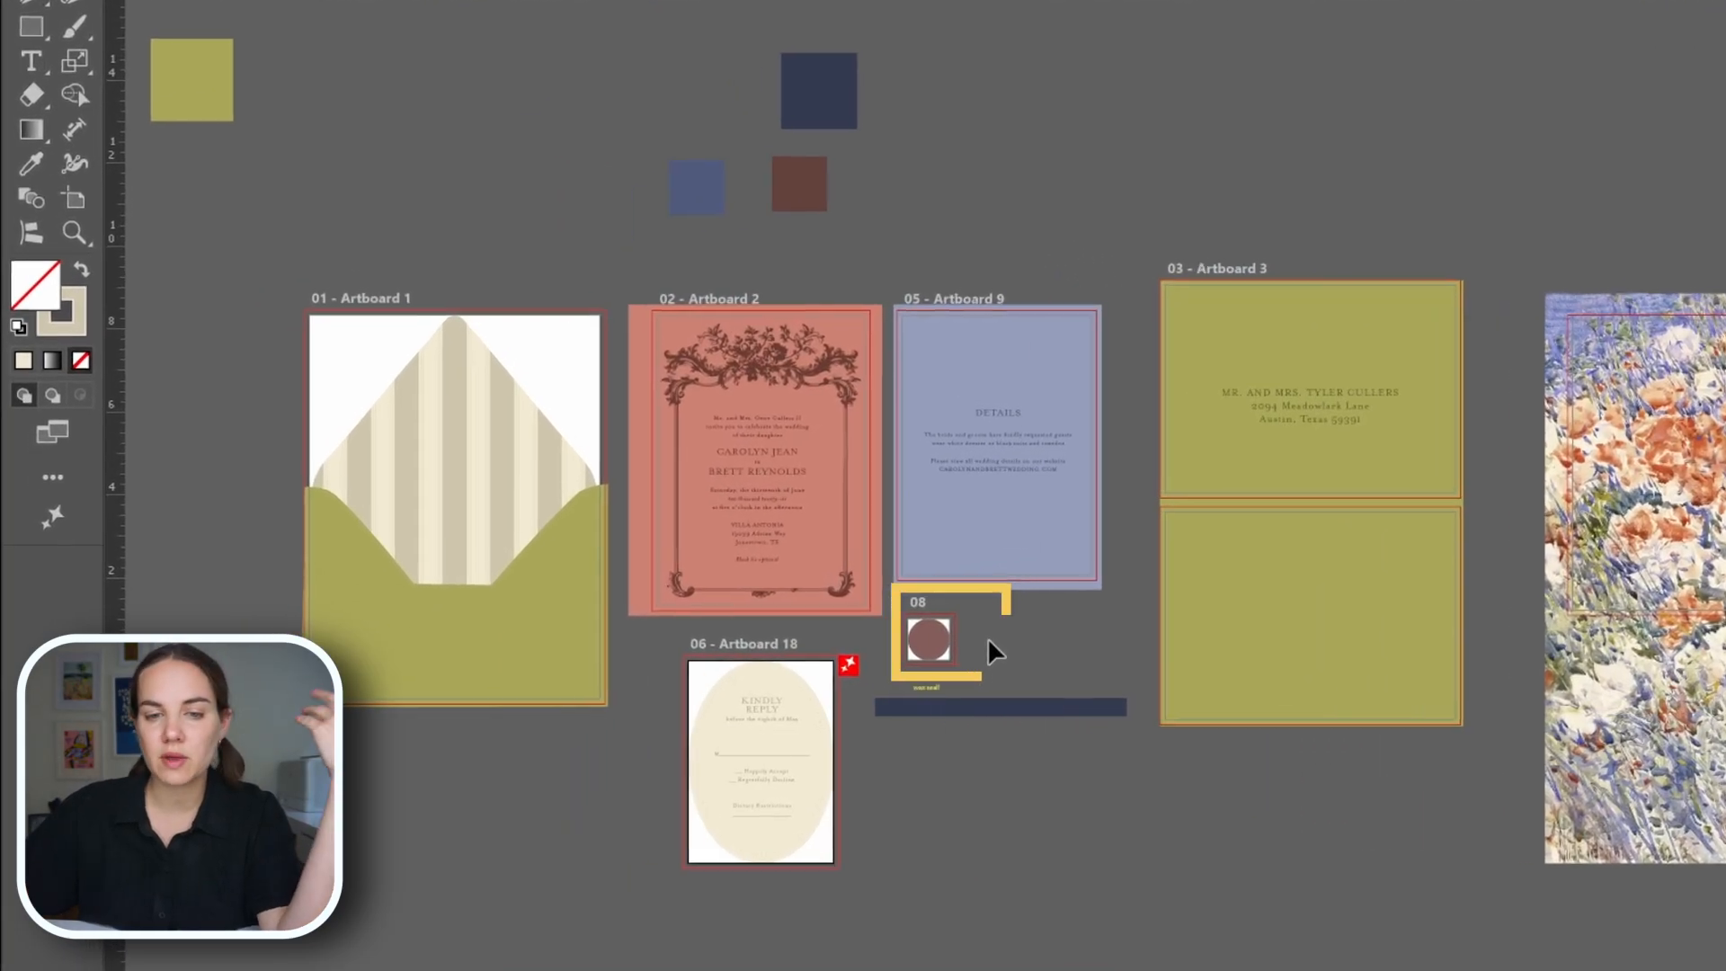
- Recolor the wax seal circle on Artboard 08 with the dark reddish-brown swatch
{"action": "left_click", "coordinate": [935, 647]}
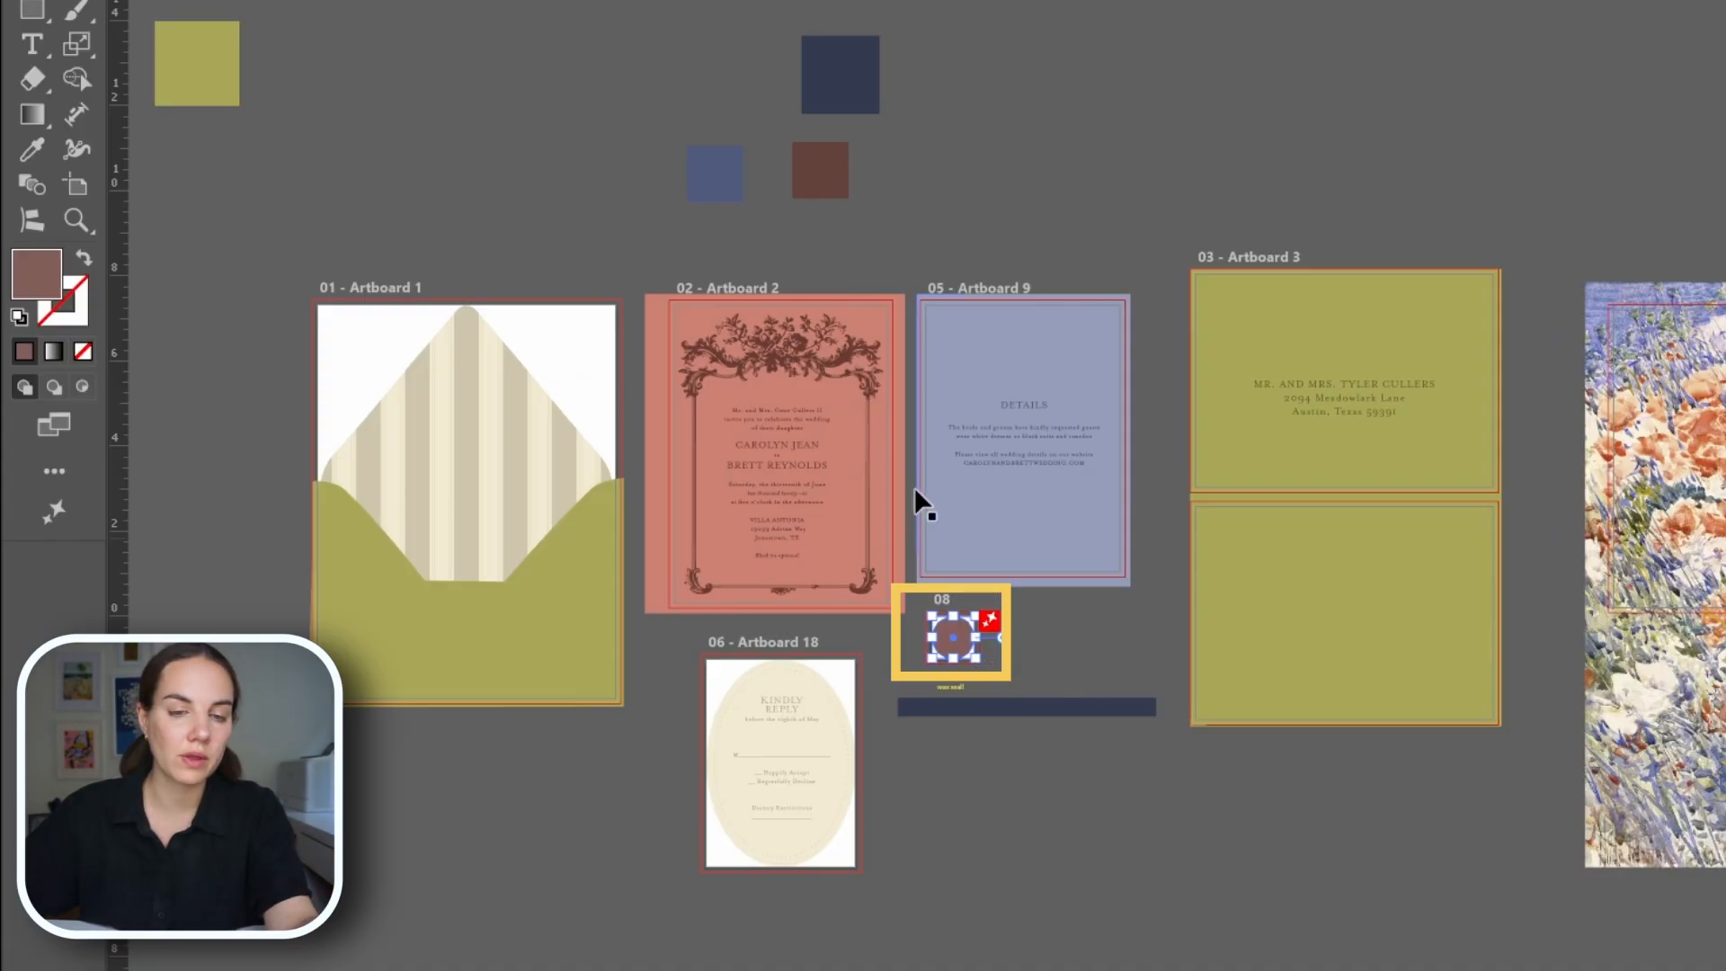
{"action": "left_click", "coordinate": [112, 2]}
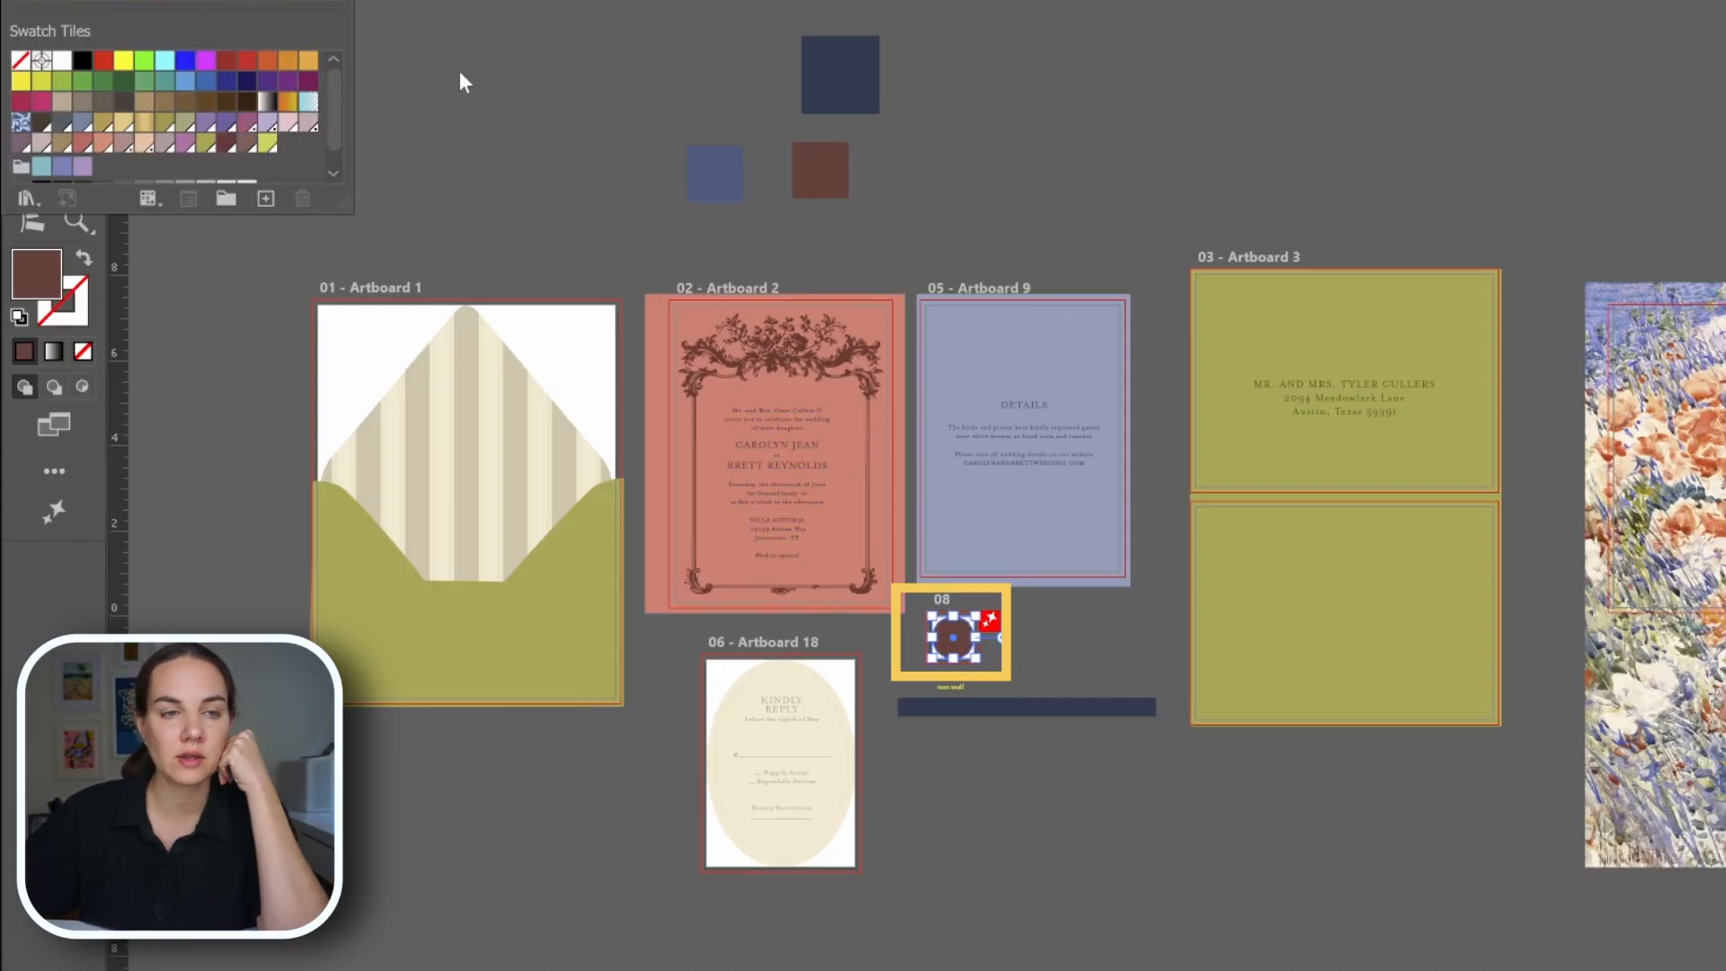
{"action": "left_click", "coordinate": [622, 96]}
{"action": "left_click", "coordinate": [598, 93]}
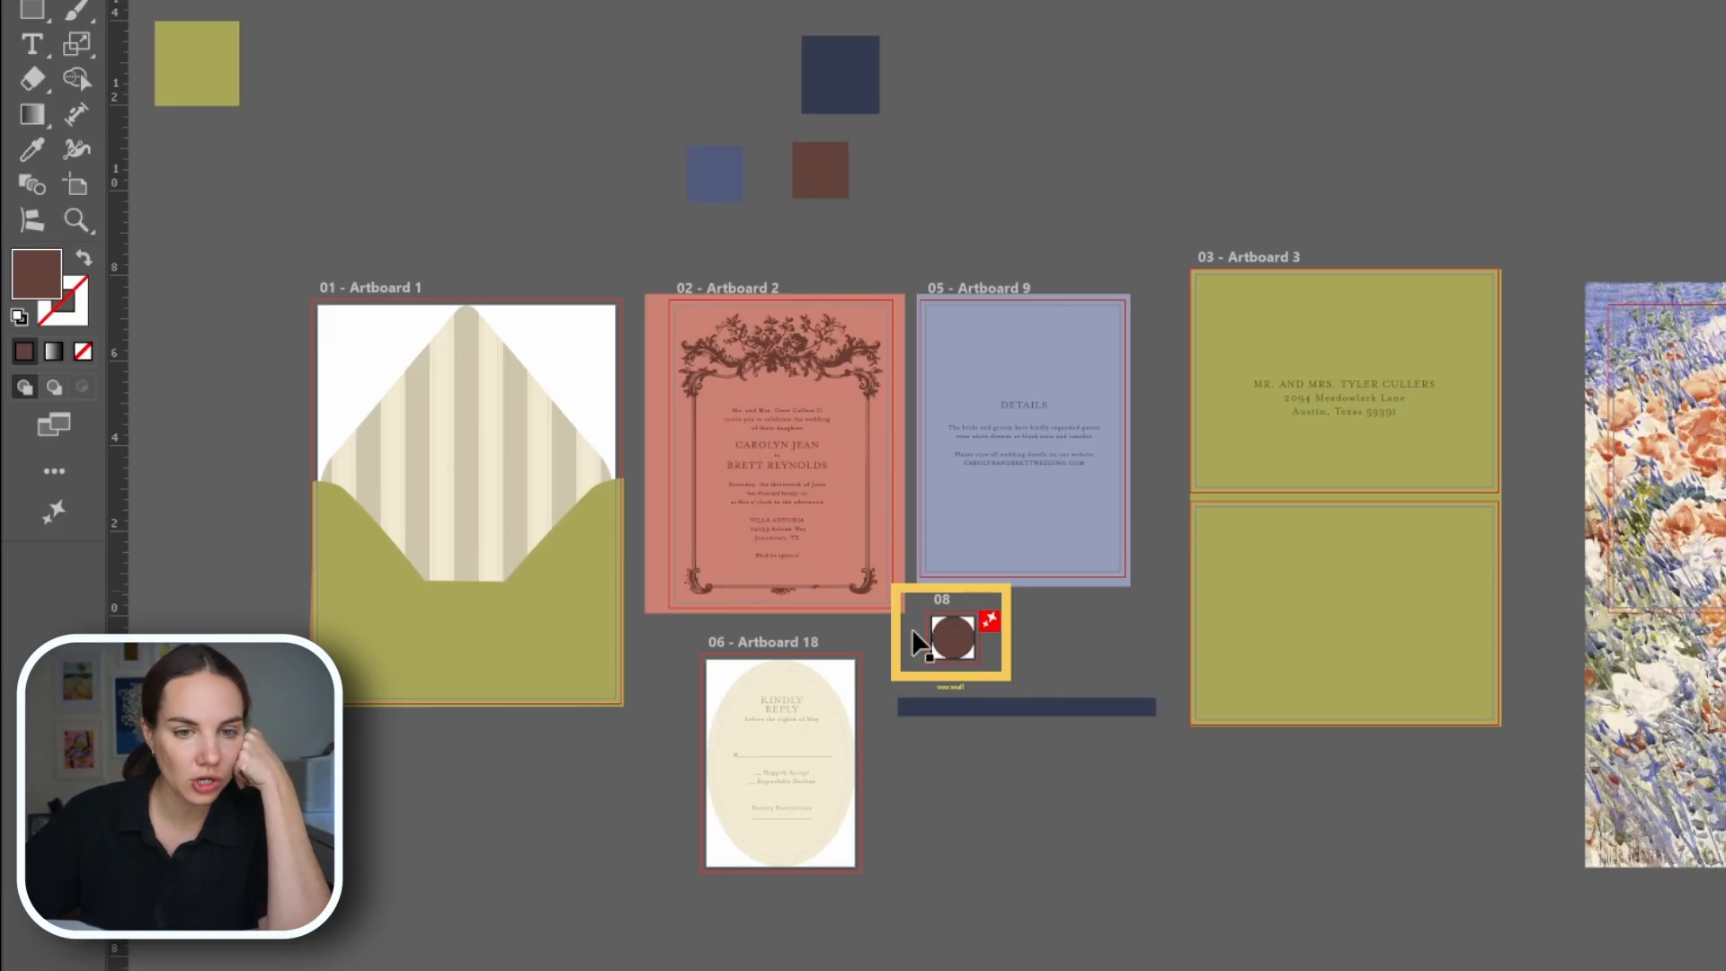
{"action": "left_click", "coordinate": [796, 354]}
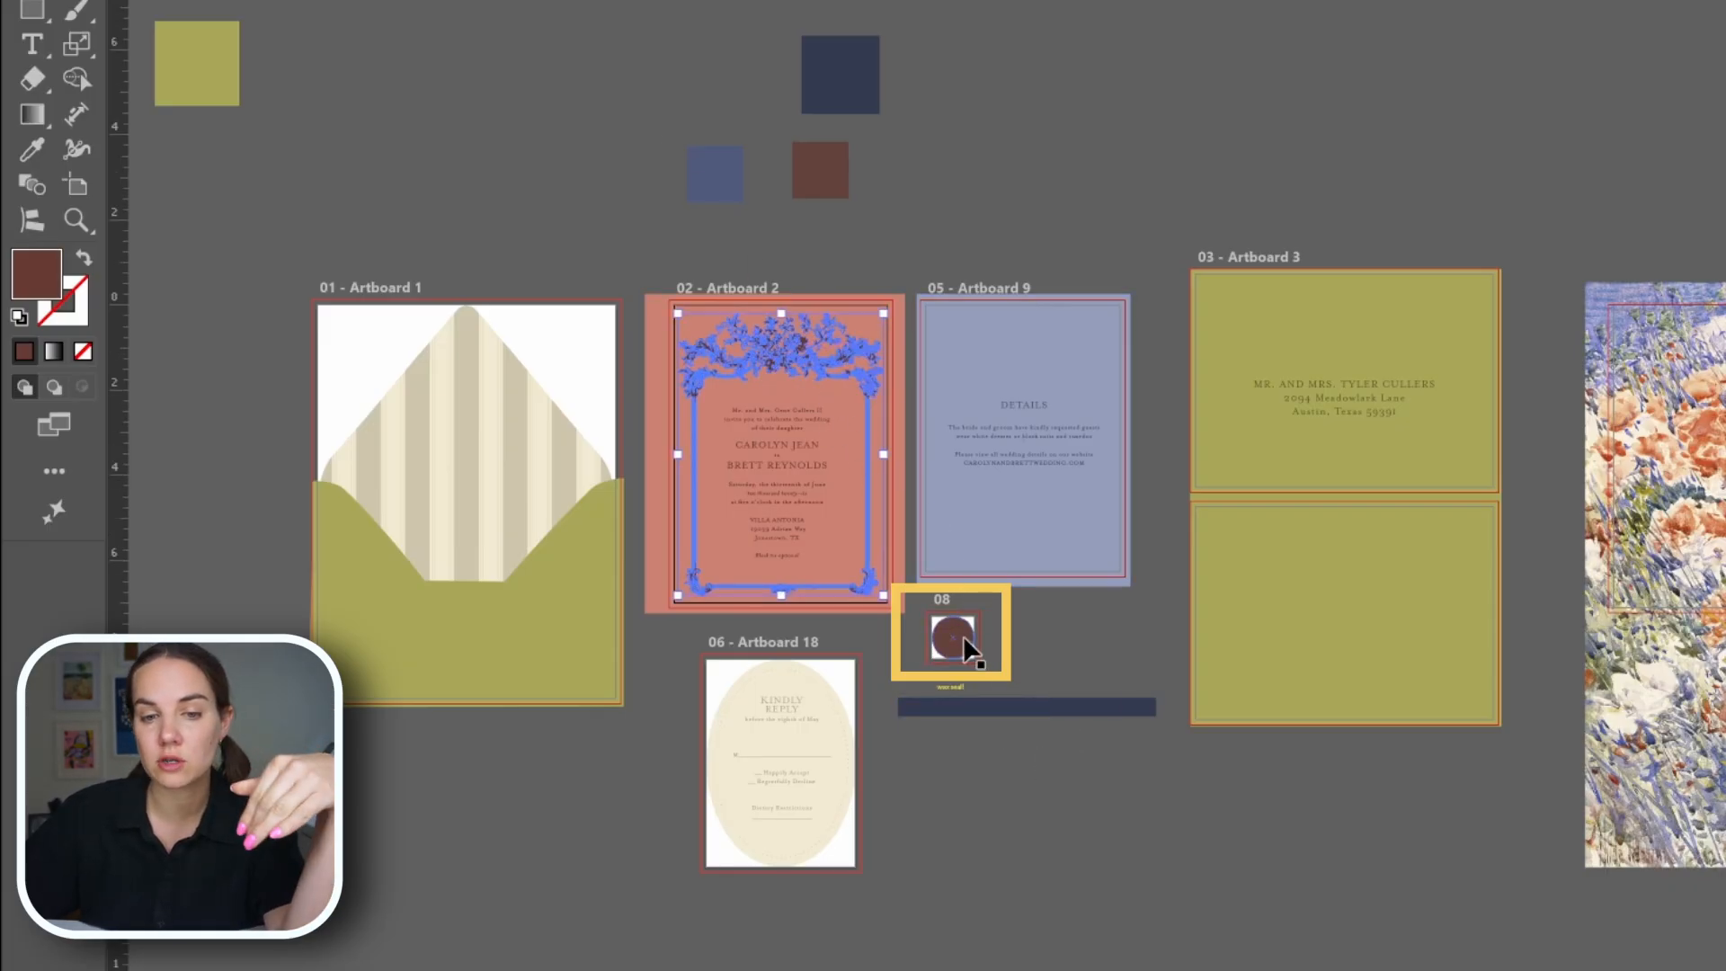
{"action": "left_click", "coordinate": [1068, 617]}
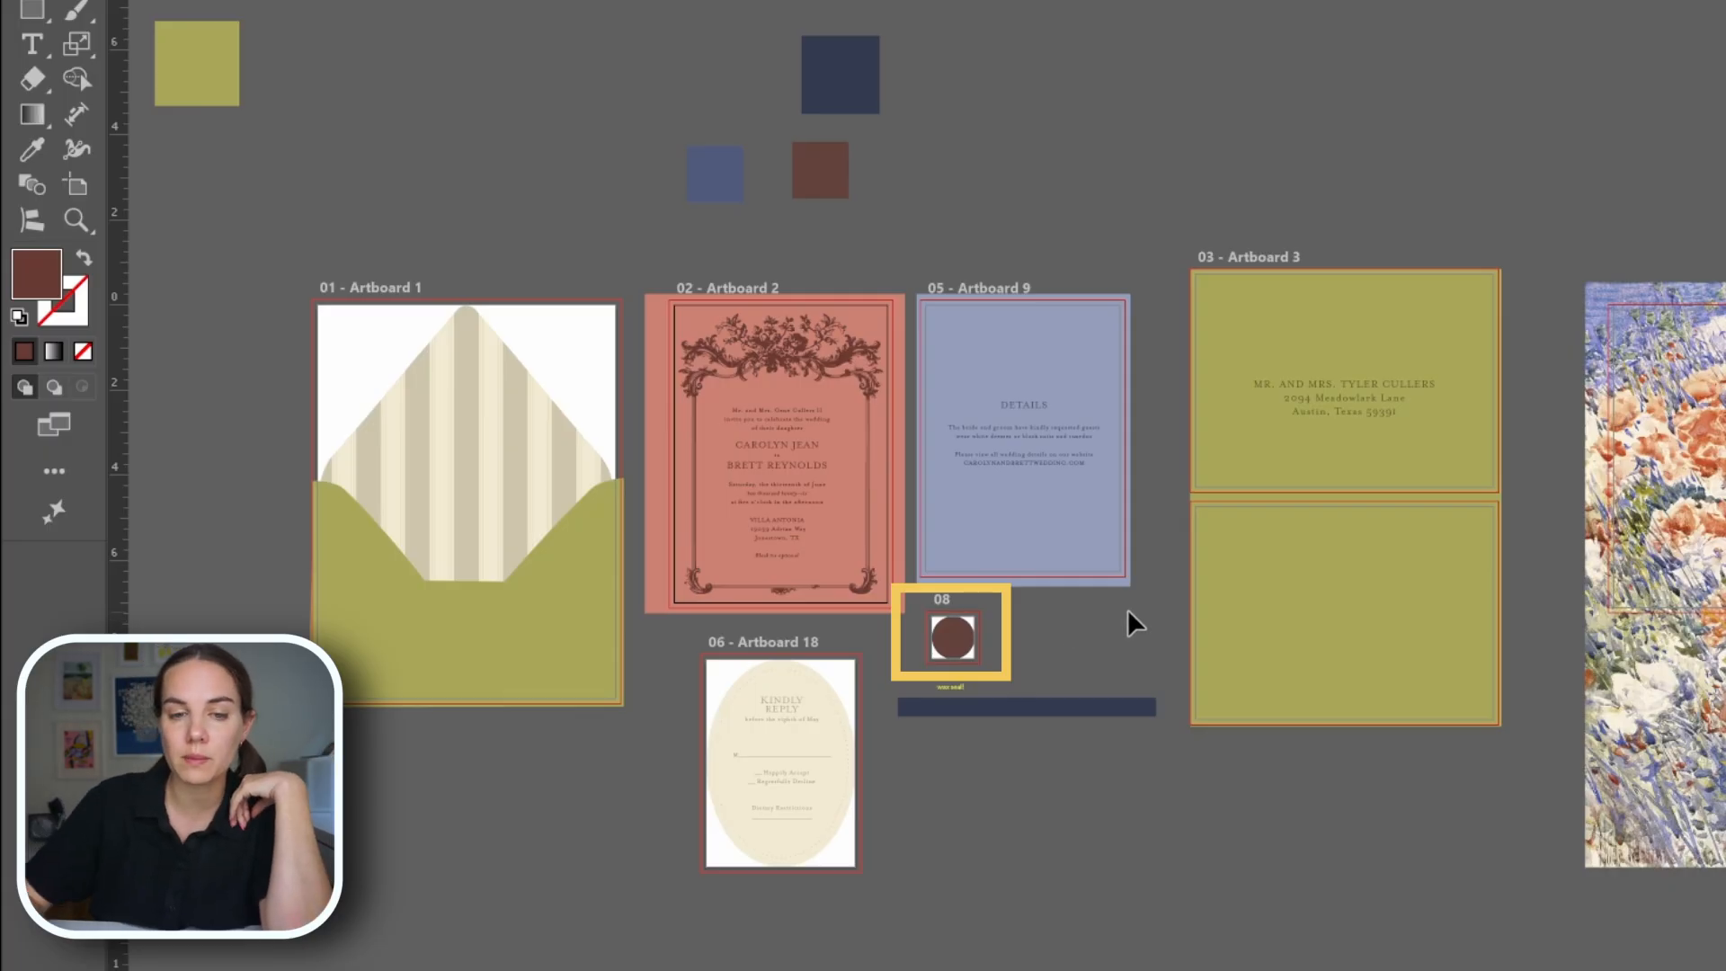
- Preview the invitation suite in Trim View and switch to the Primary Colors Floral Suite document for comparison
{"action": "scroll", "coordinate": [1127, 608], "scroll_direction": "right", "scroll_amount": 3}
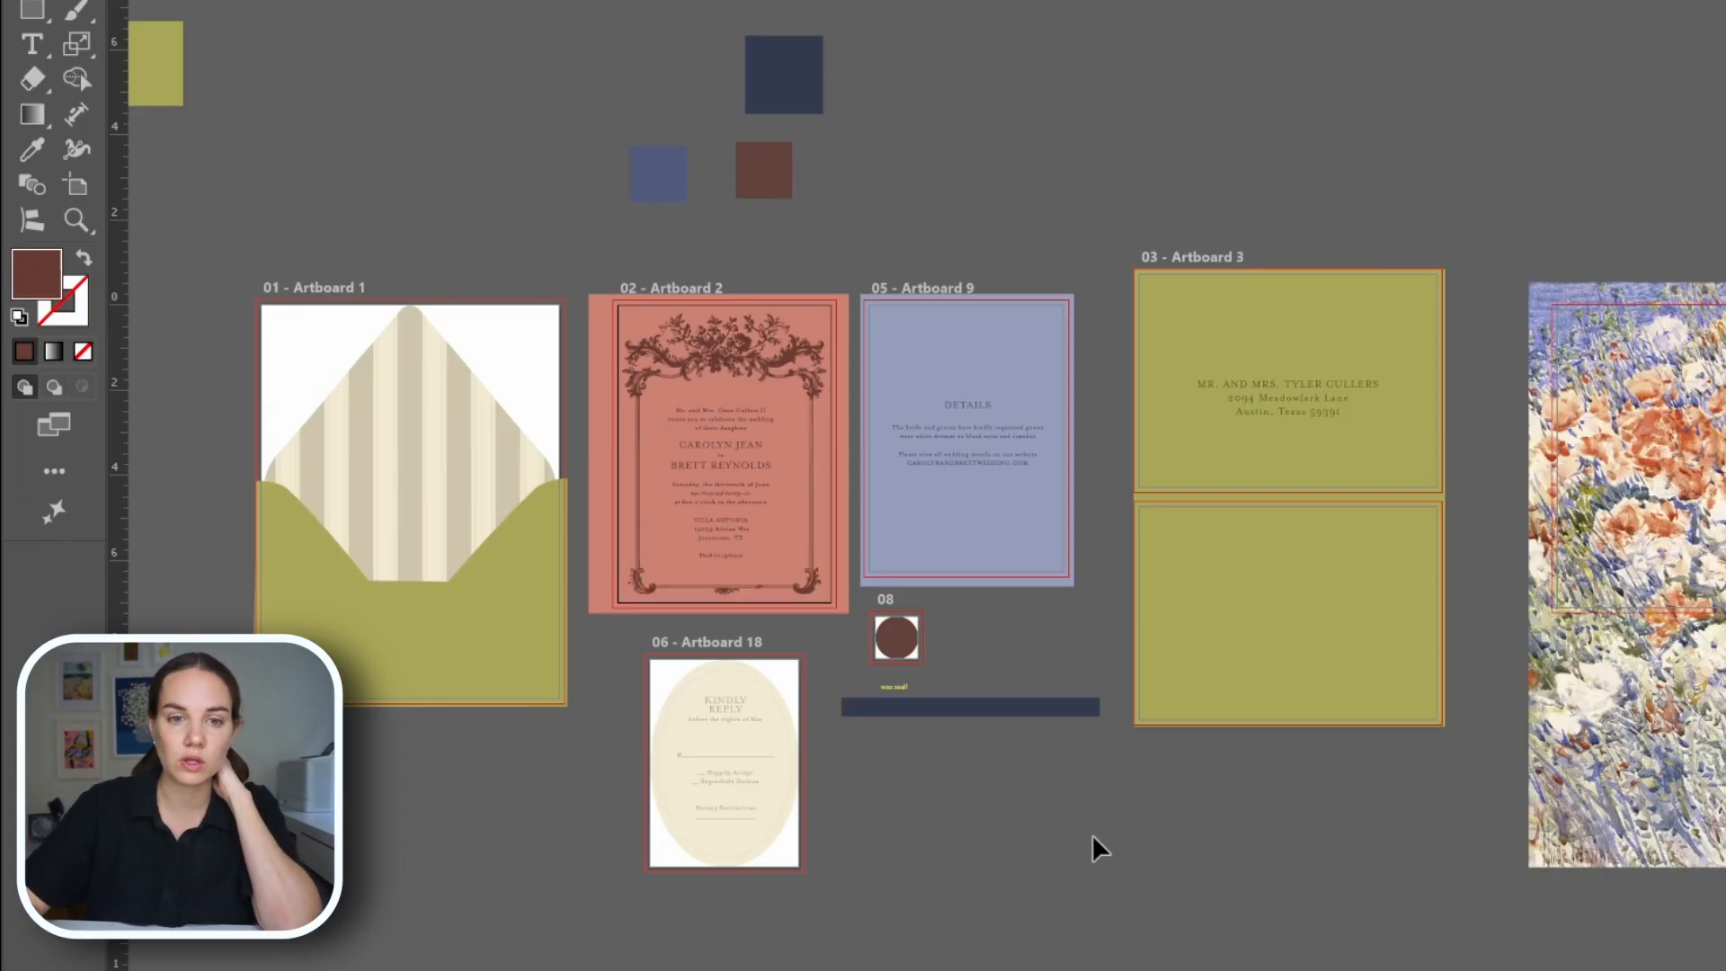
{"action": "scroll", "coordinate": [1092, 836], "scroll_direction": "right", "scroll_amount": 5}
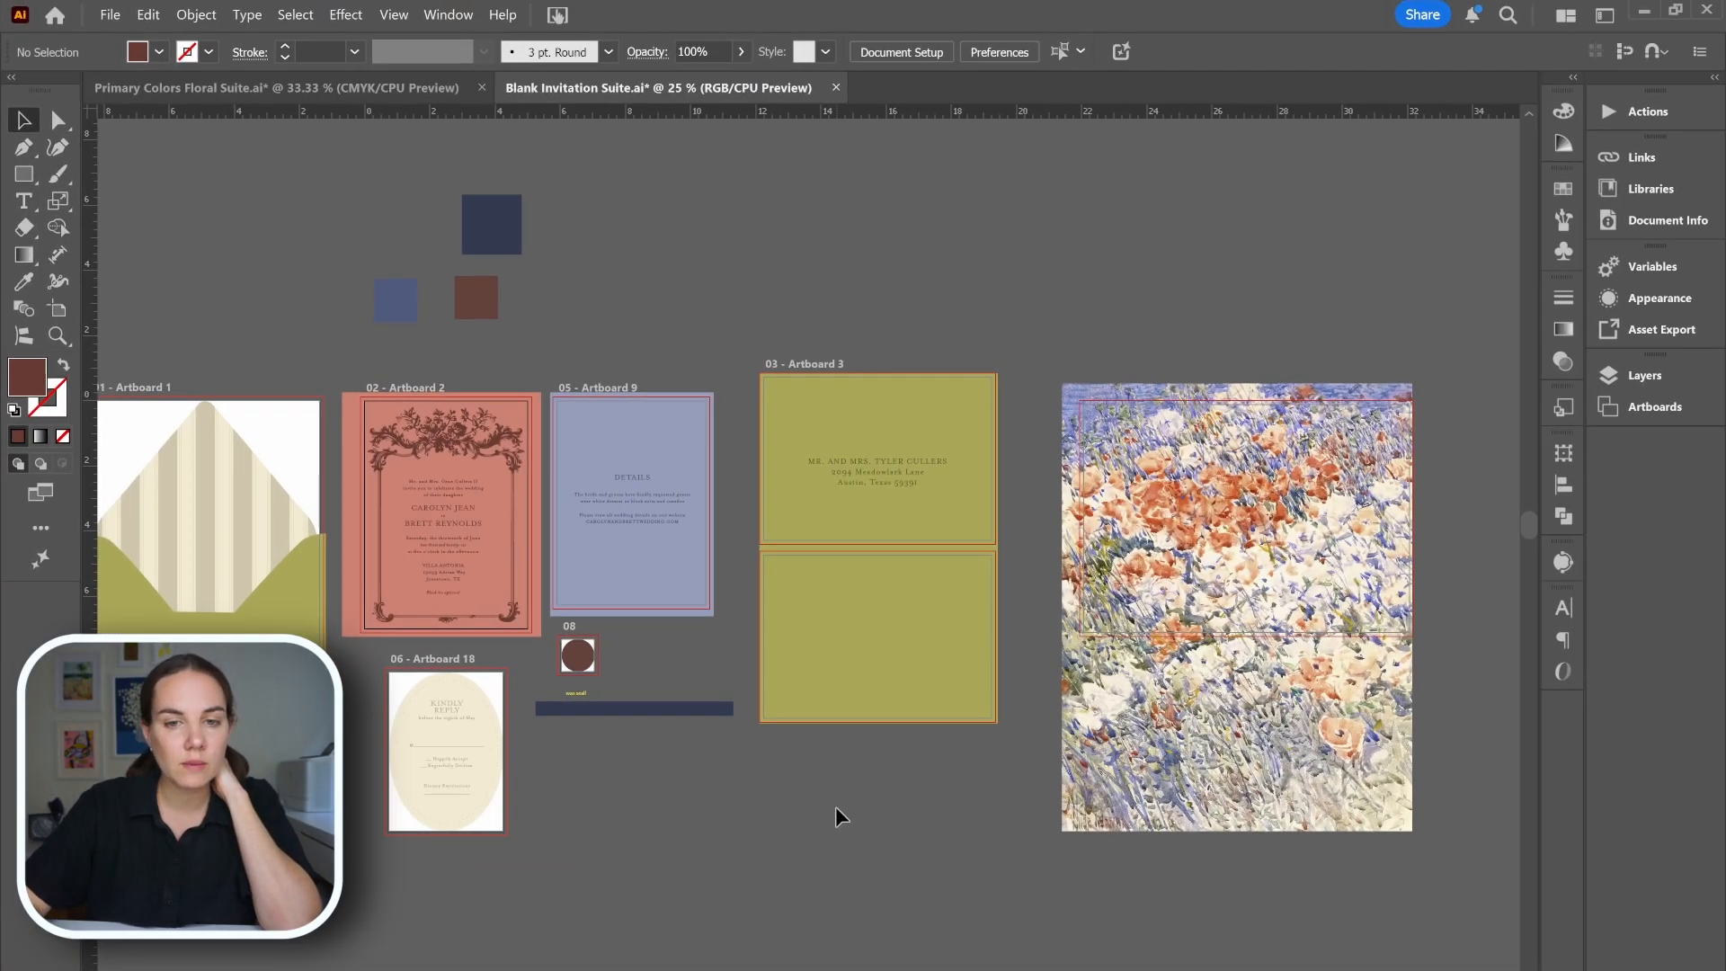
{"action": "scroll", "coordinate": [1092, 836], "scroll_direction": "left", "scroll_amount": 9}
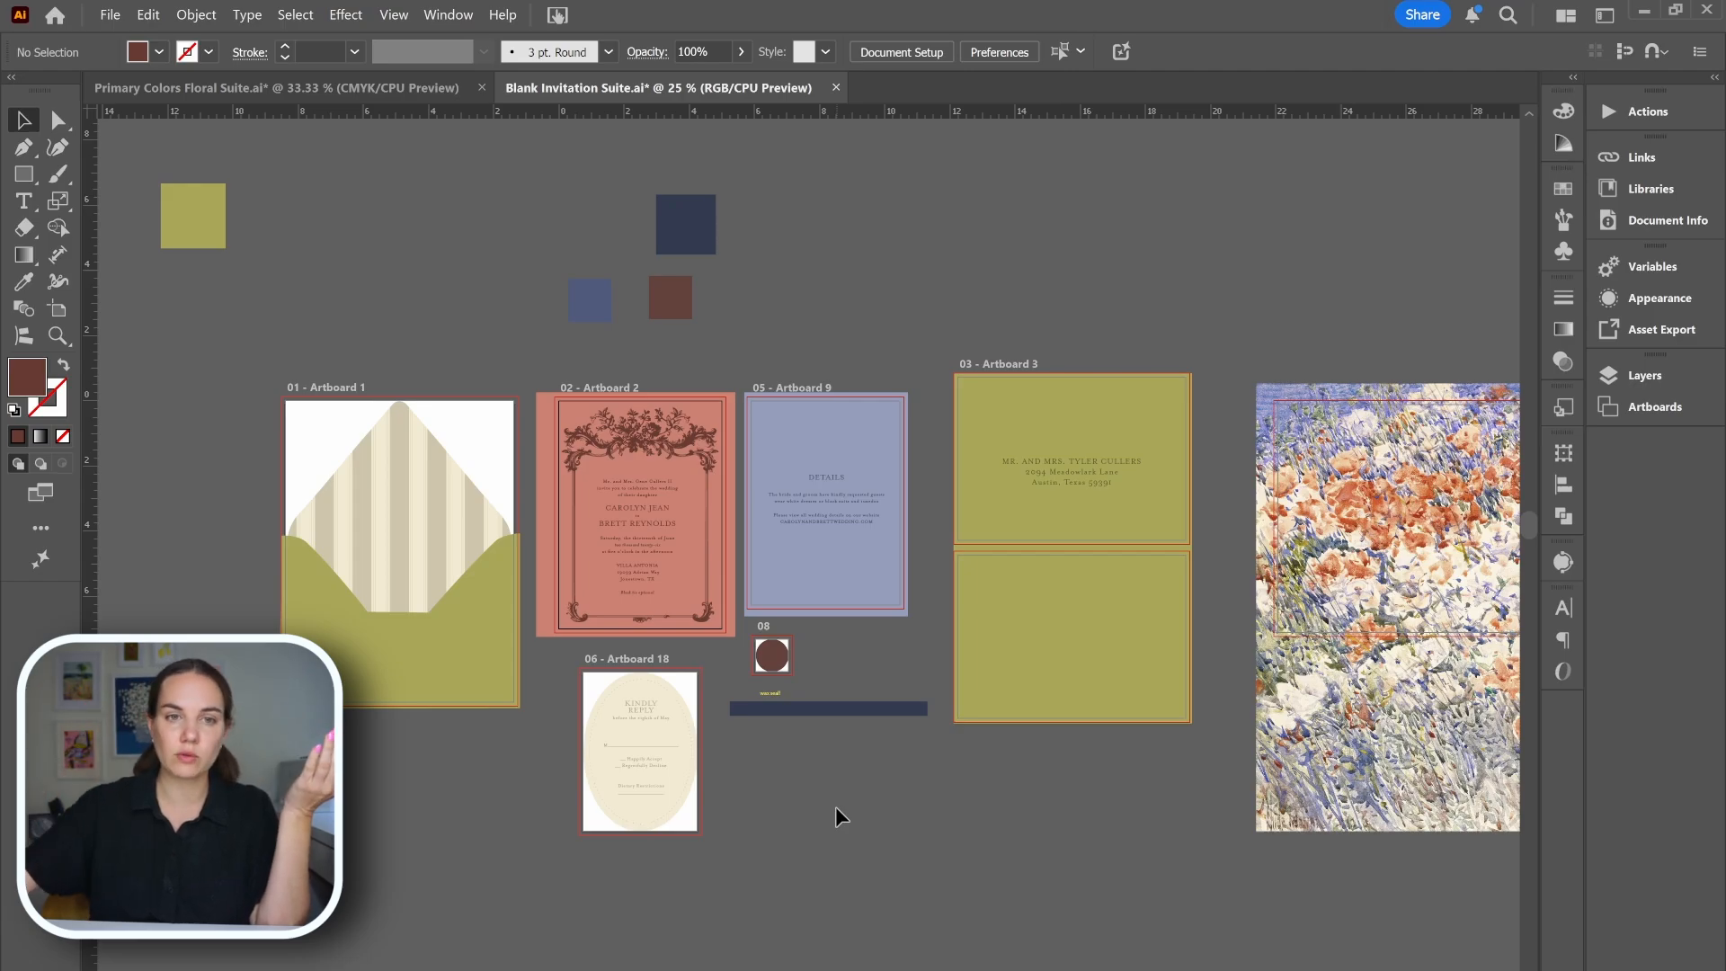
{"action": "left_click", "coordinate": [393, 14]}
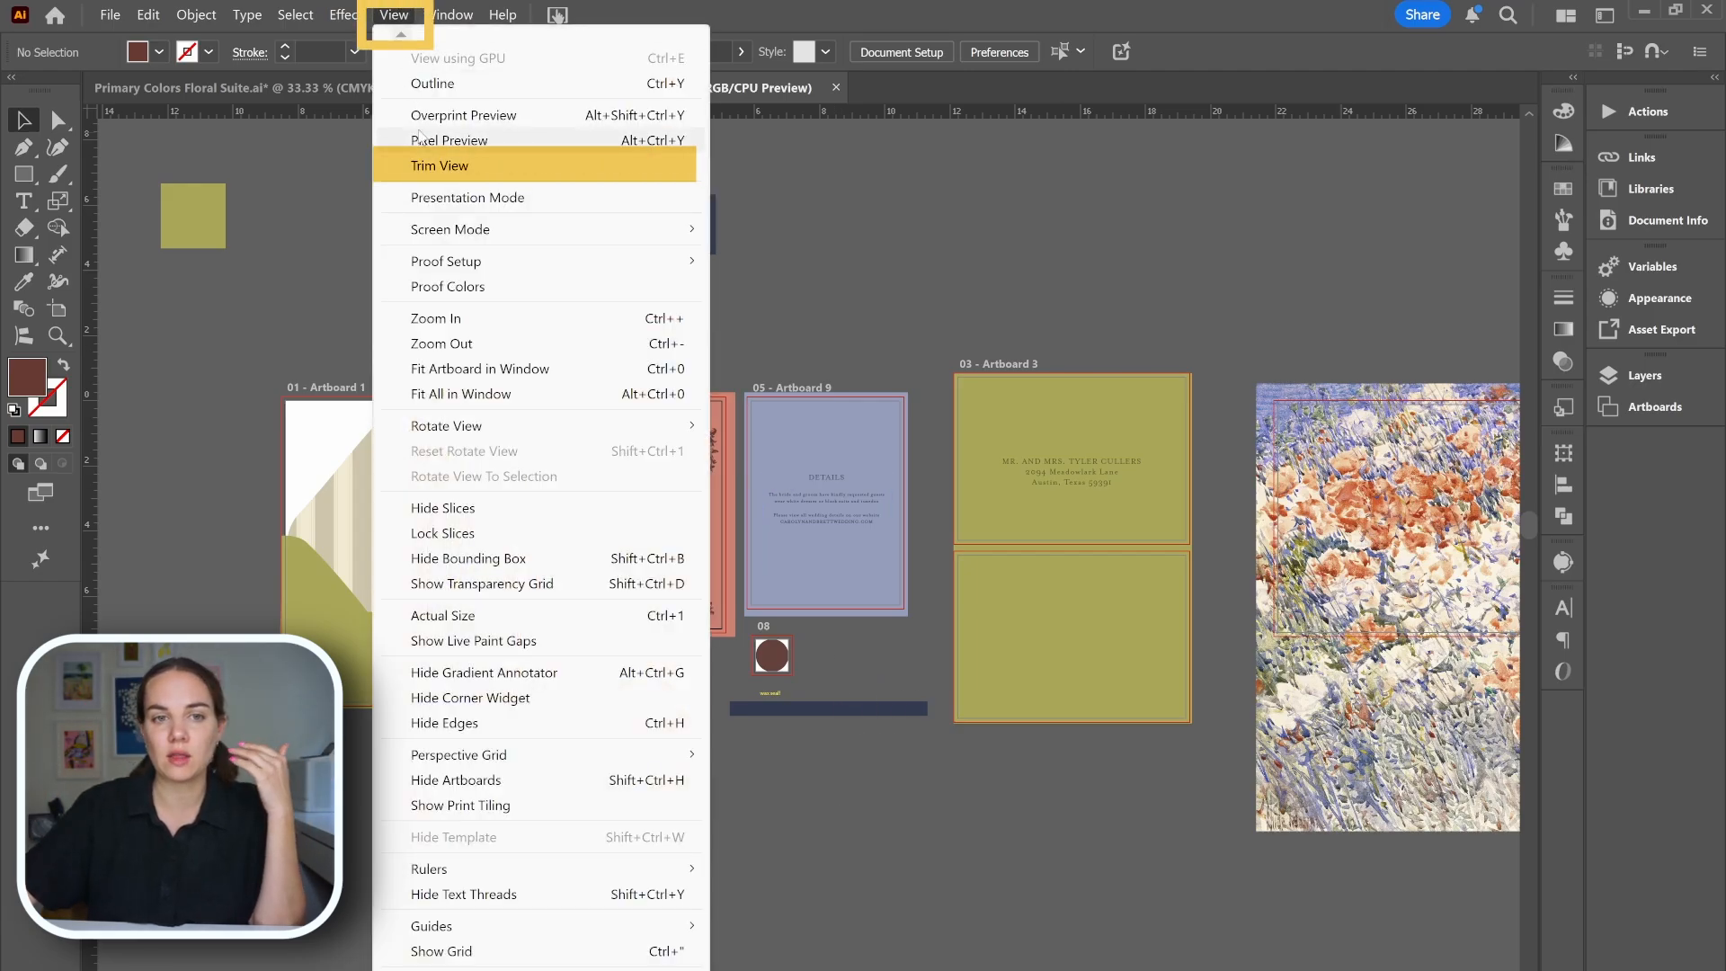
{"action": "left_click", "coordinate": [420, 164]}
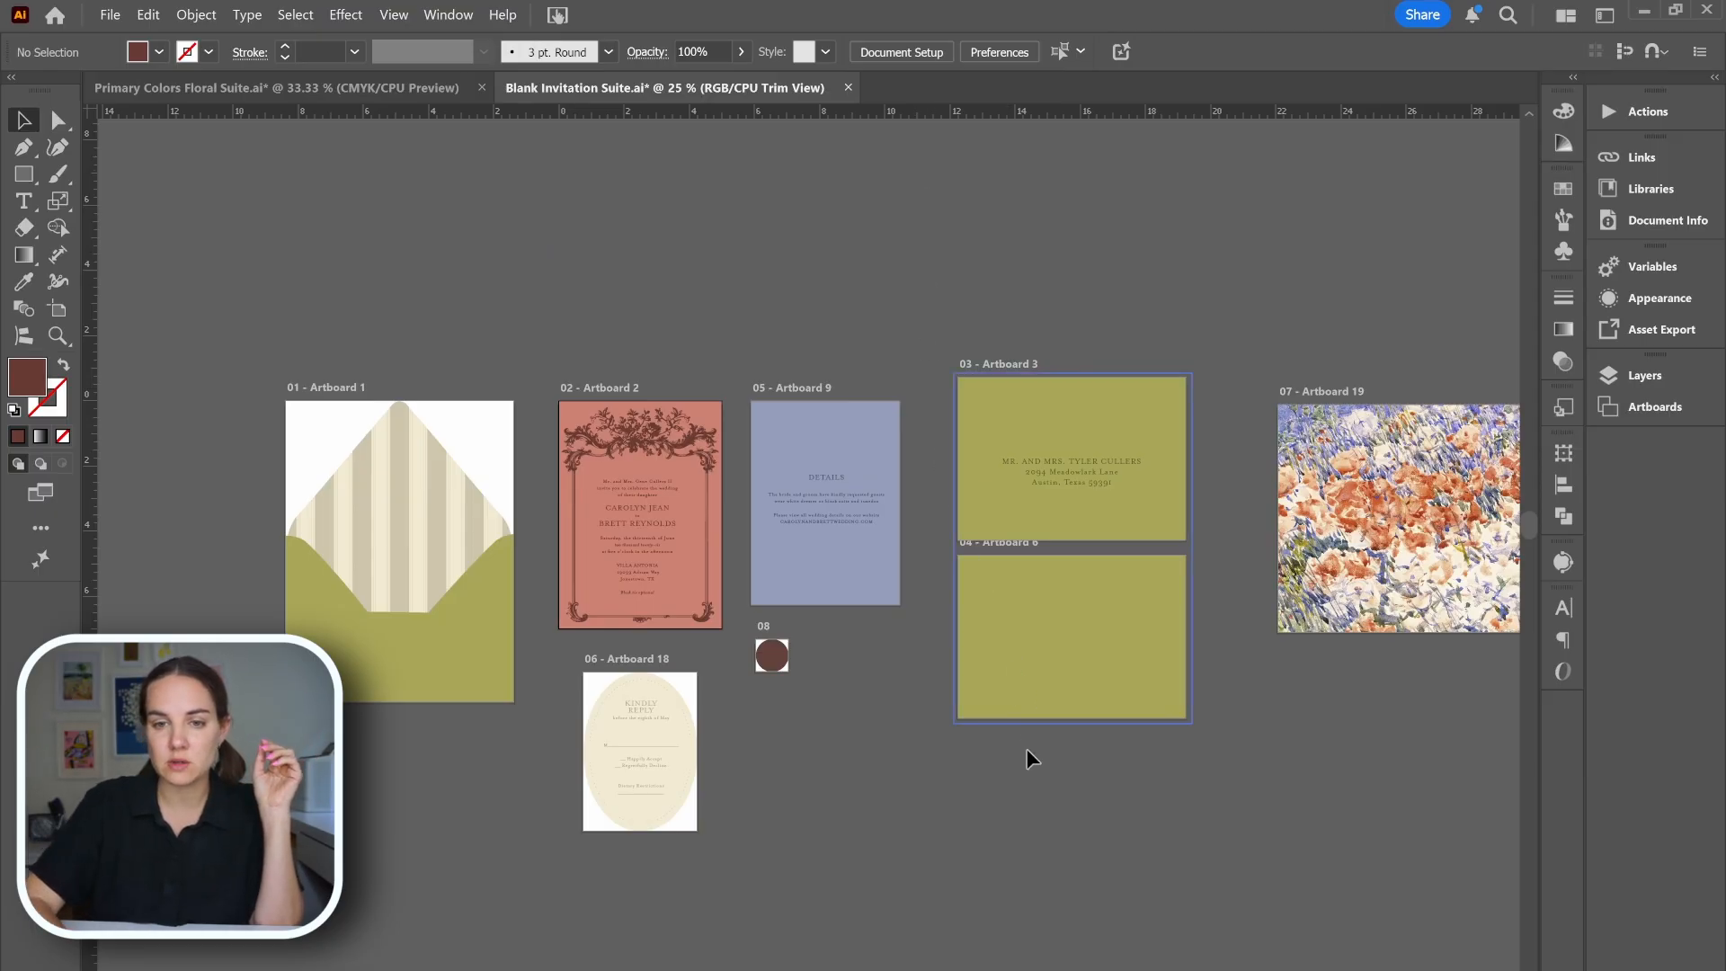
{"action": "scroll", "coordinate": [1023, 838], "scroll_direction": "right", "scroll_amount": 2}
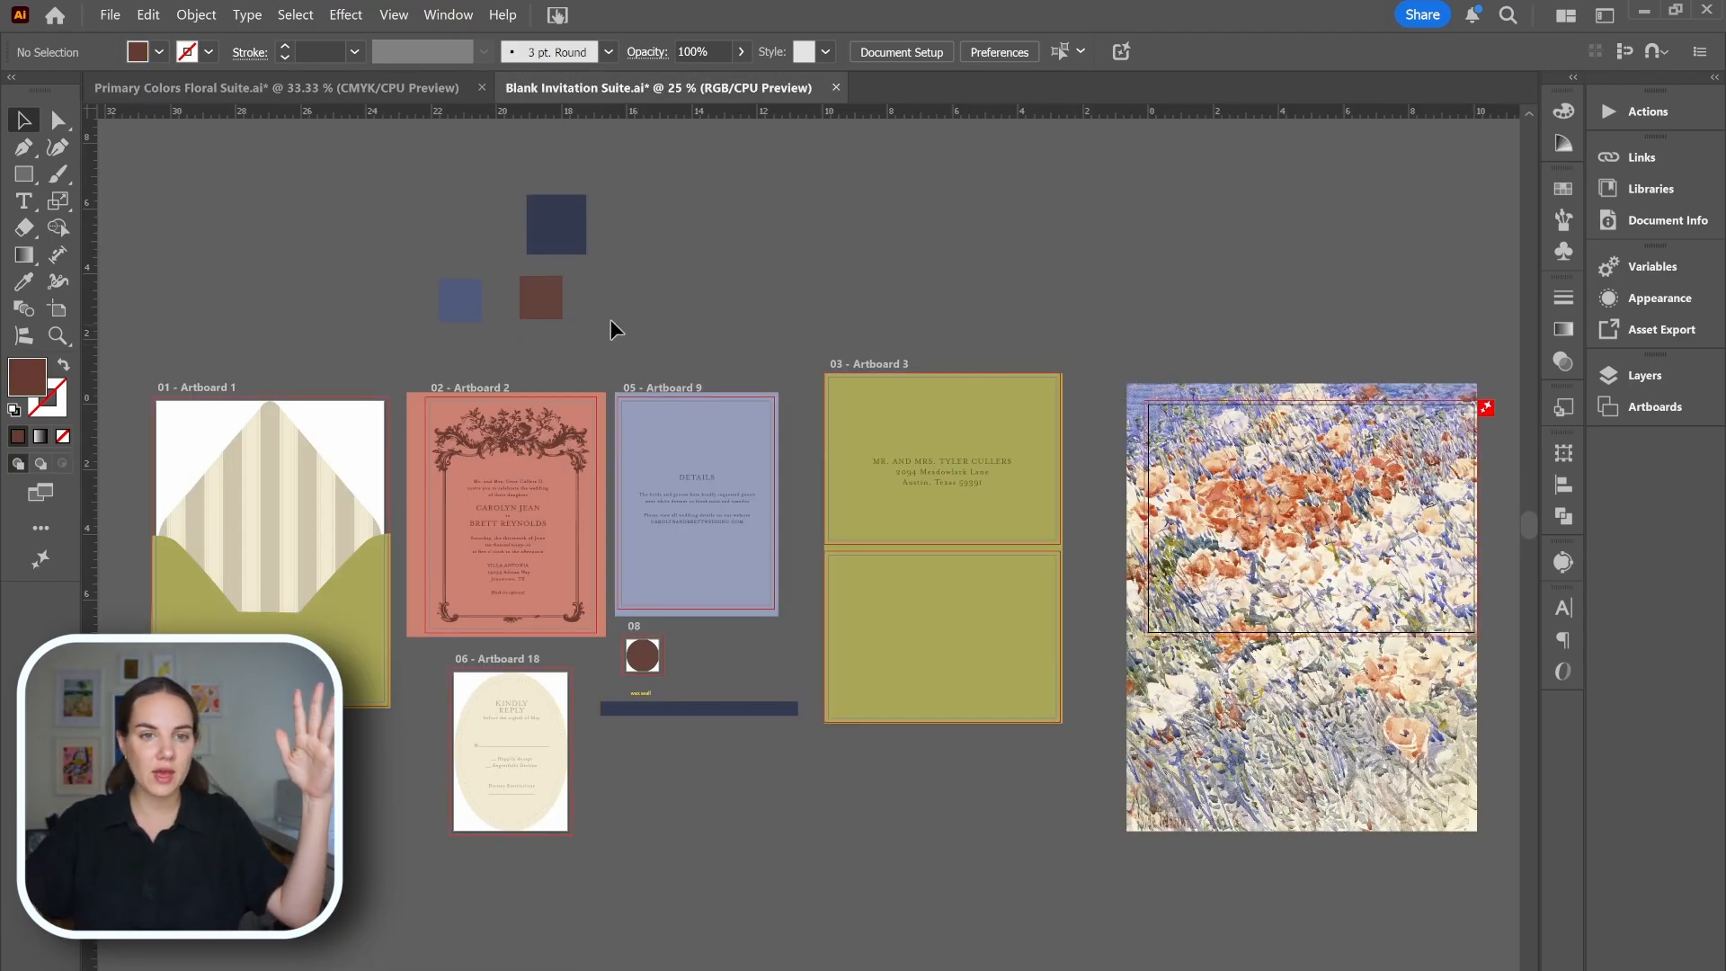
{"action": "left_click", "coordinate": [315, 90]}
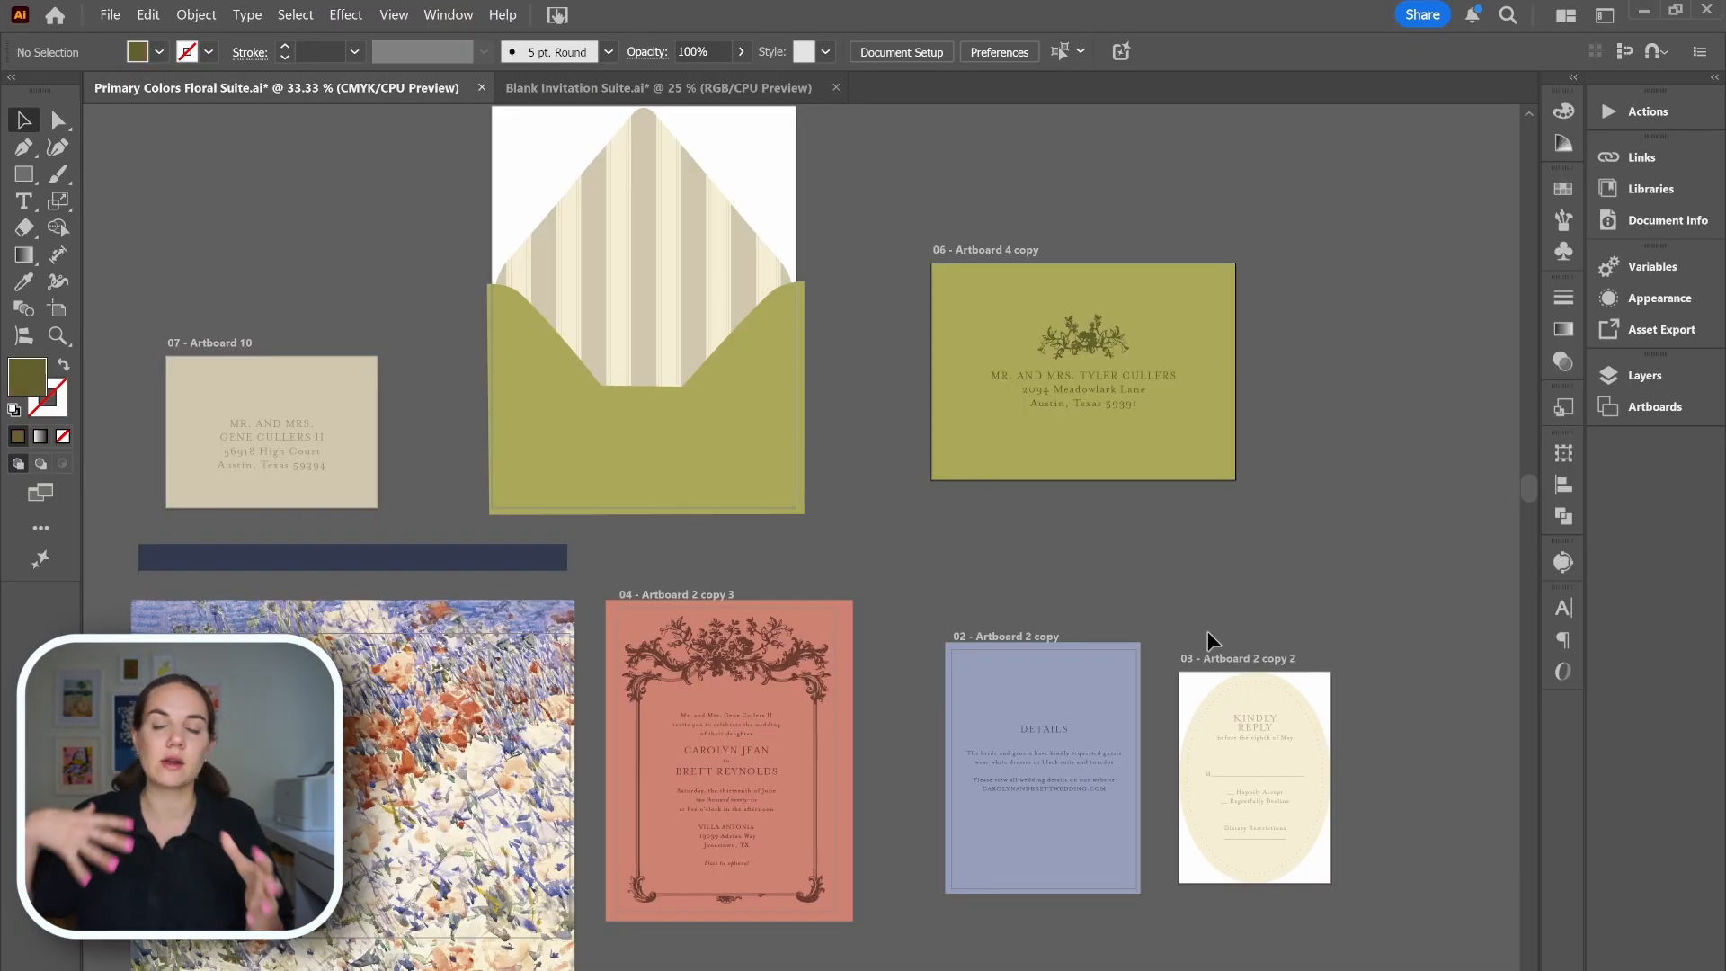